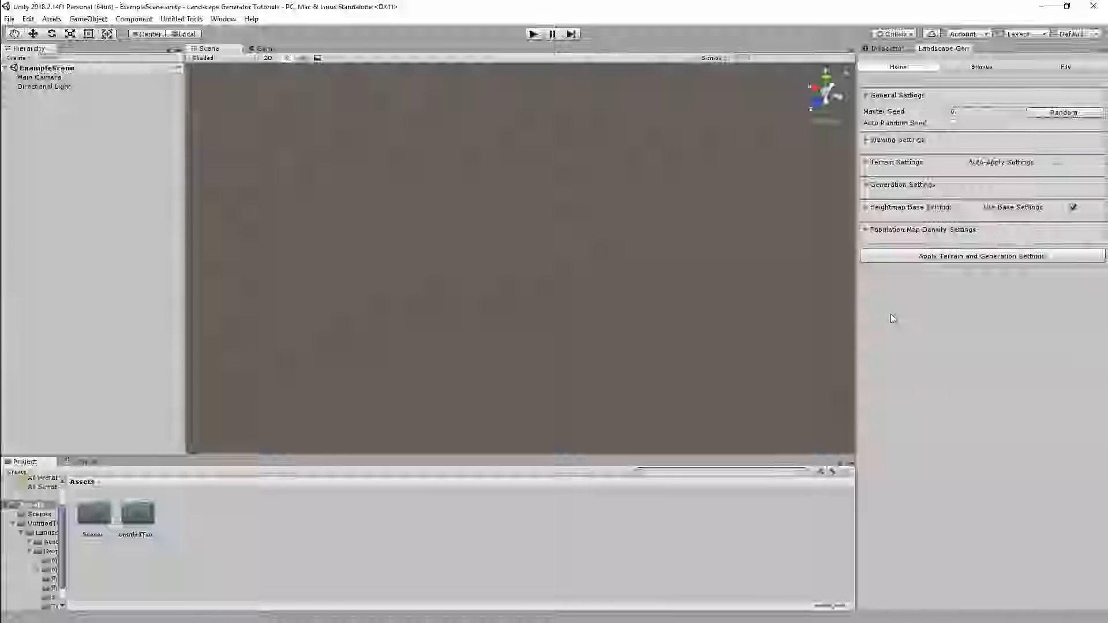
Add four new biomes to the landscape generator.
left_click(979, 72)
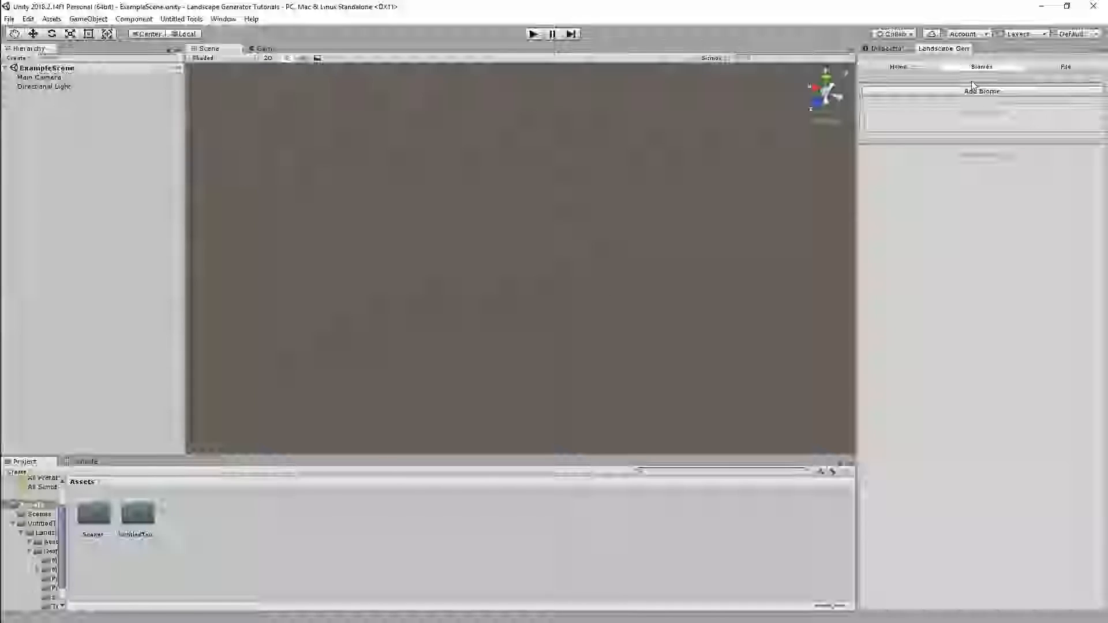
left_click(1003, 92)
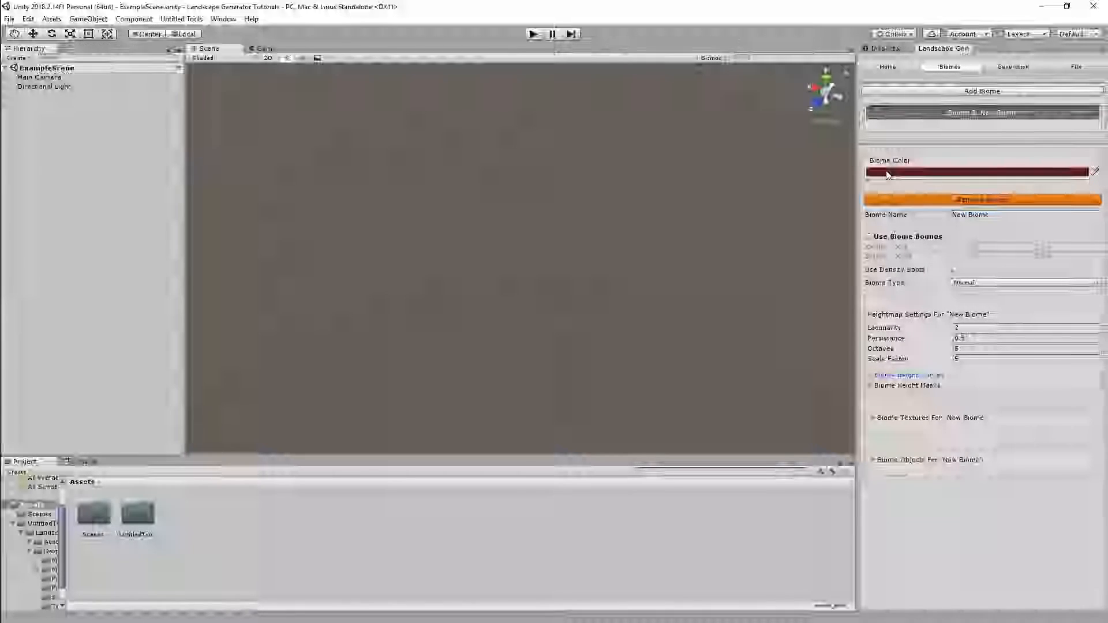
left_click(967, 92)
left_click(968, 92)
left_click(967, 92)
Look through the settings of the individual biomes in the biome list.
mouse_move(959, 129)
left_mouse_down()
mouse_move(1041, 128)
mouse_move(930, 127)
mouse_move(1049, 128)
mouse_move(965, 128)
left_mouse_up()
left_click(1008, 115)
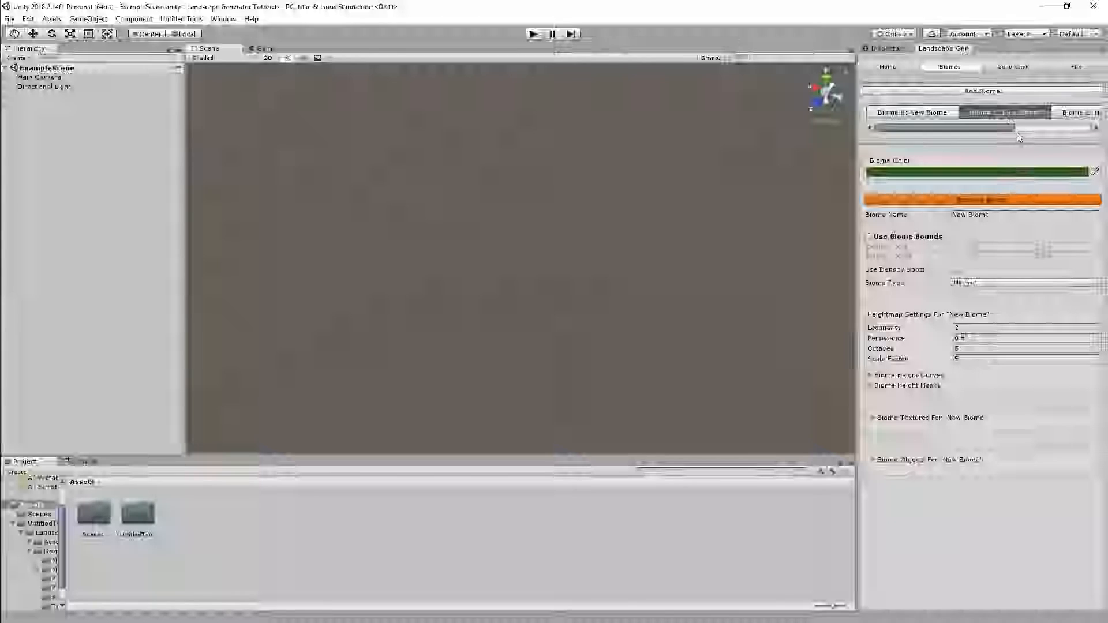
left_click(1061, 118)
left_click_drag(986, 129, 942, 134)
left_click(1089, 114)
left_click(929, 114)
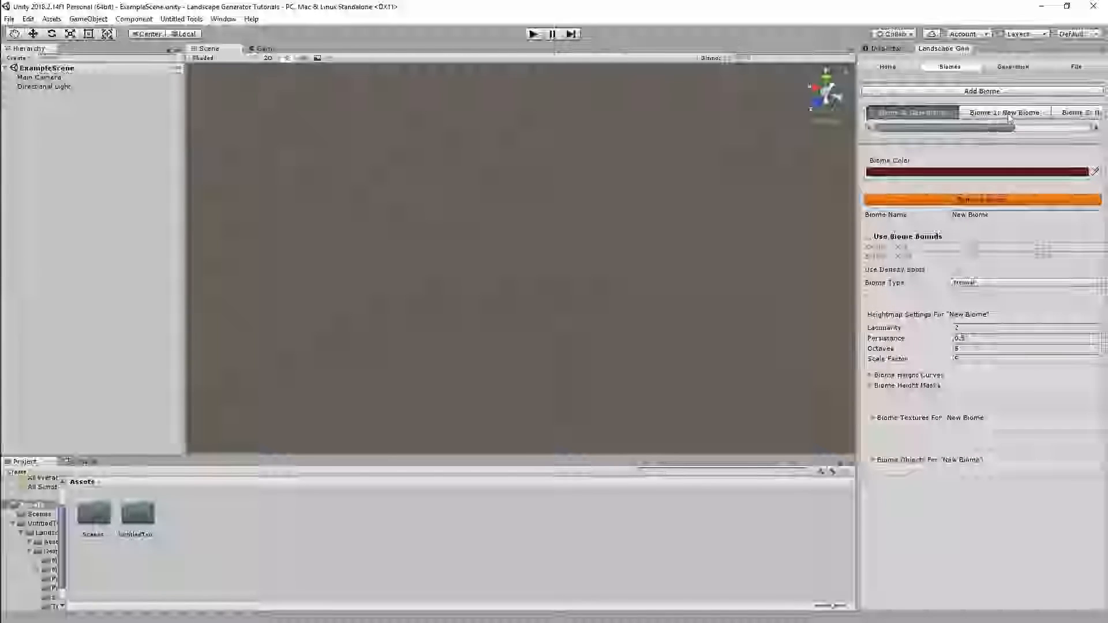
left_click(1004, 113)
Remove the three extra biomes so that only Biome 0 is kept, confirming each removal.
left_click(981, 200)
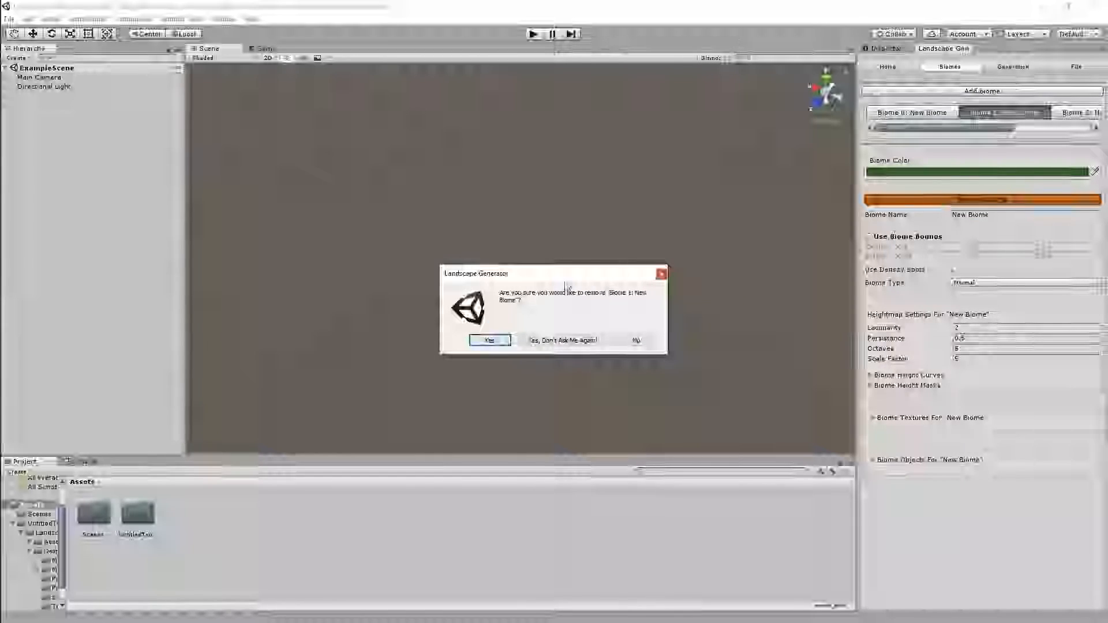
left_click(495, 340)
left_click(981, 199)
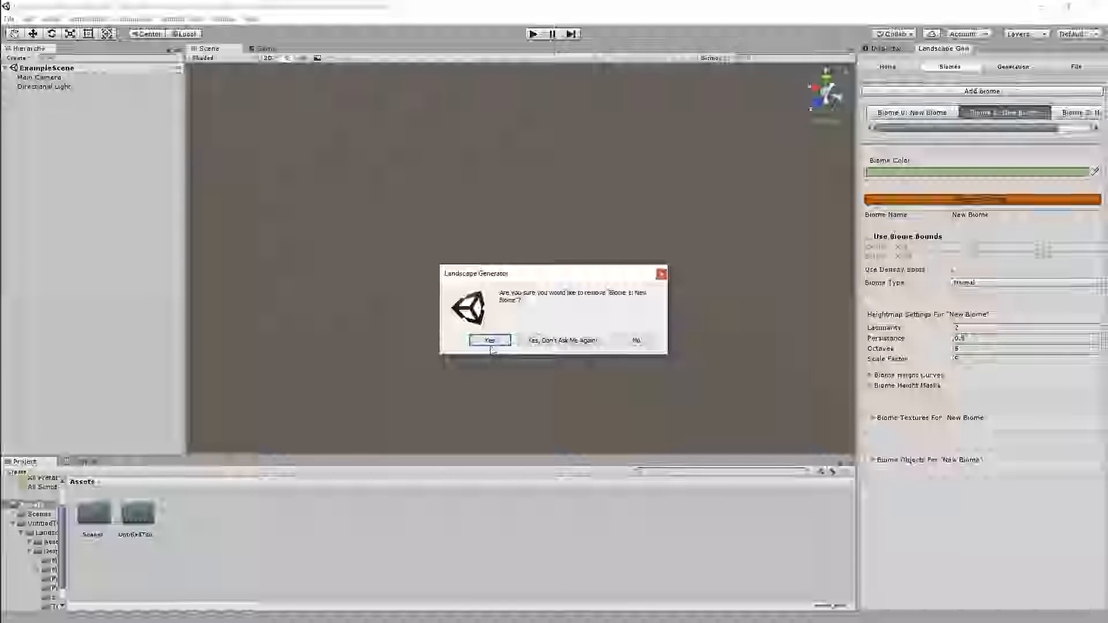
left_click(495, 340)
left_click(904, 200)
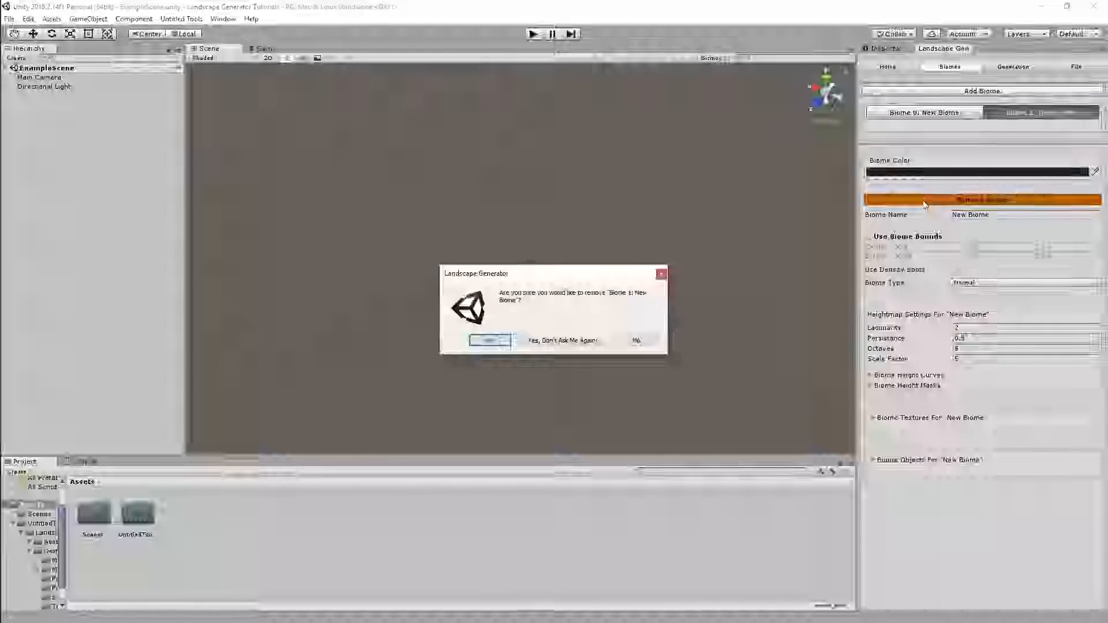
left_click(492, 339)
left_click(941, 115)
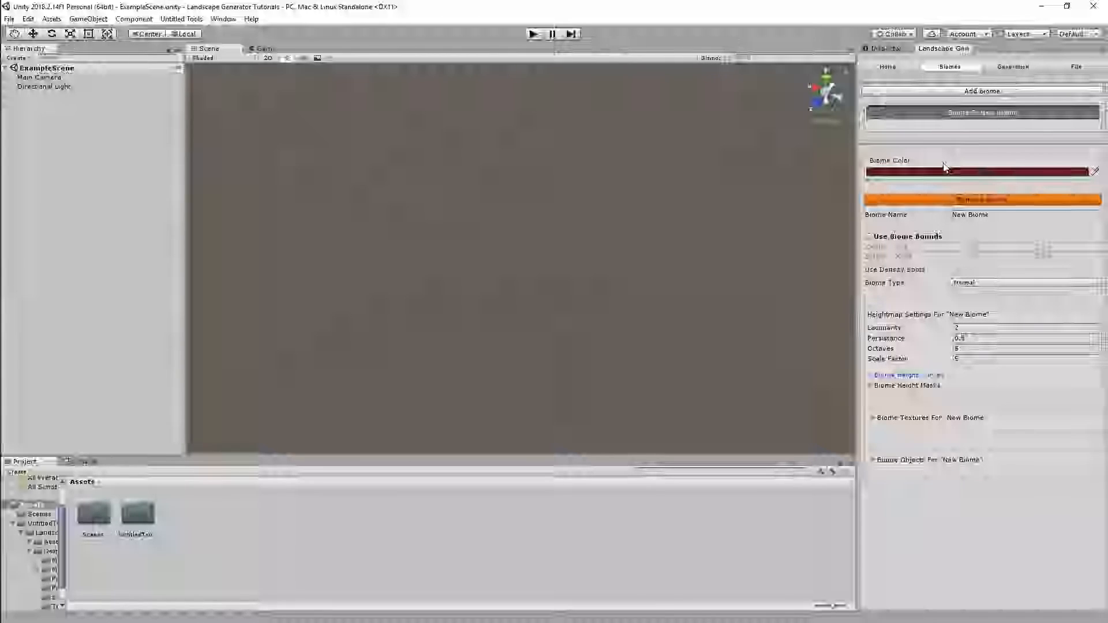
Quick-generate all the mapping previews for the single biome.
left_click(1013, 67)
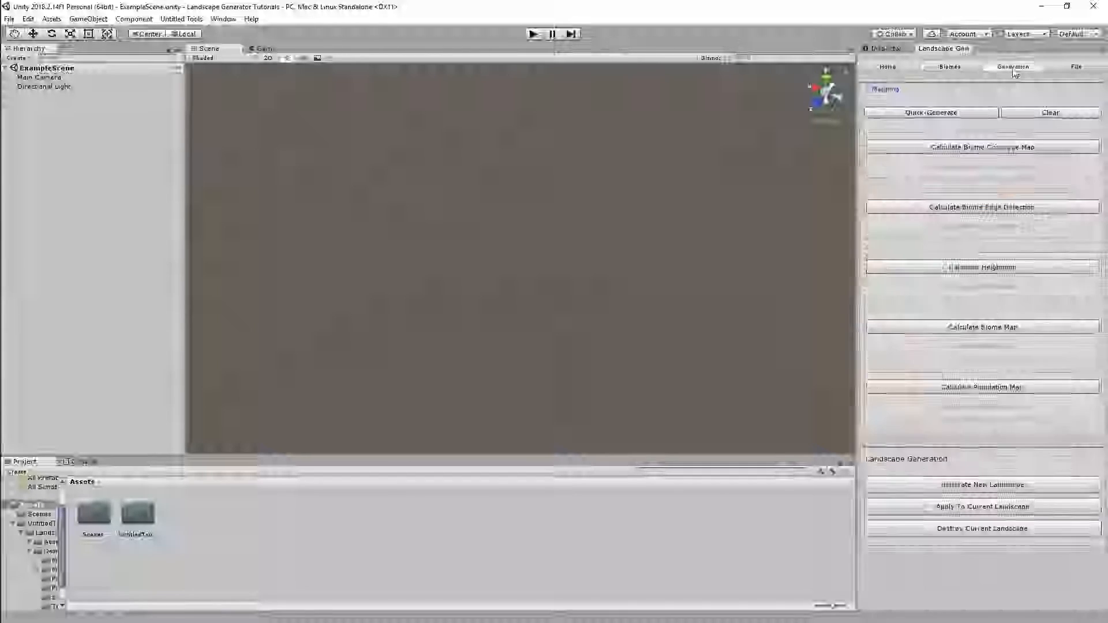
left_click(958, 116)
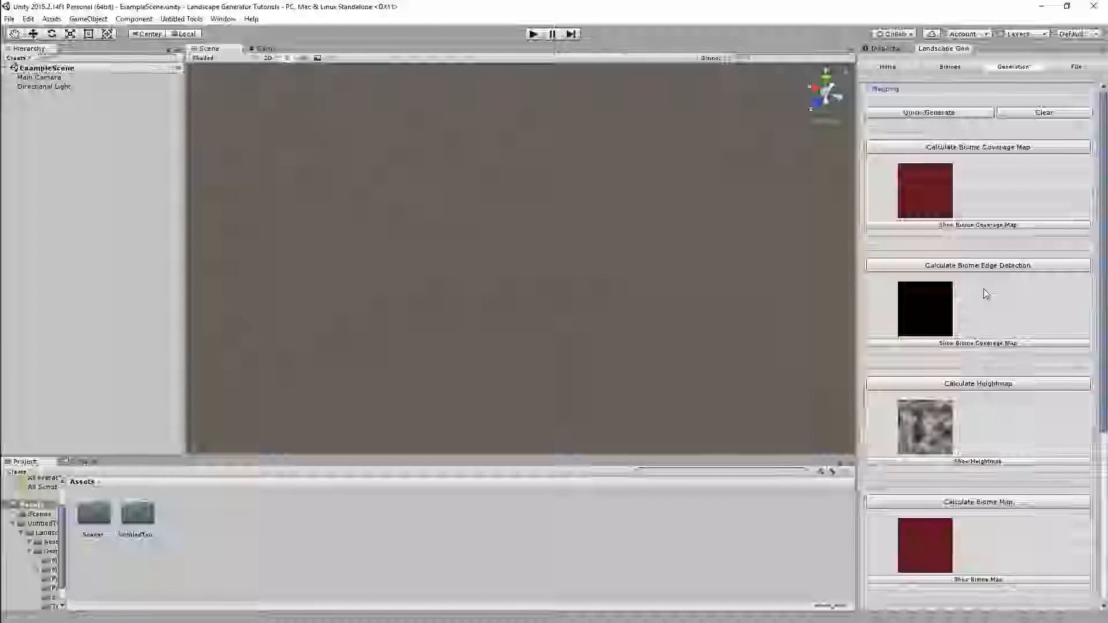
Change the biome color to dark green and recalculate the biome coverage map.
left_click(950, 67)
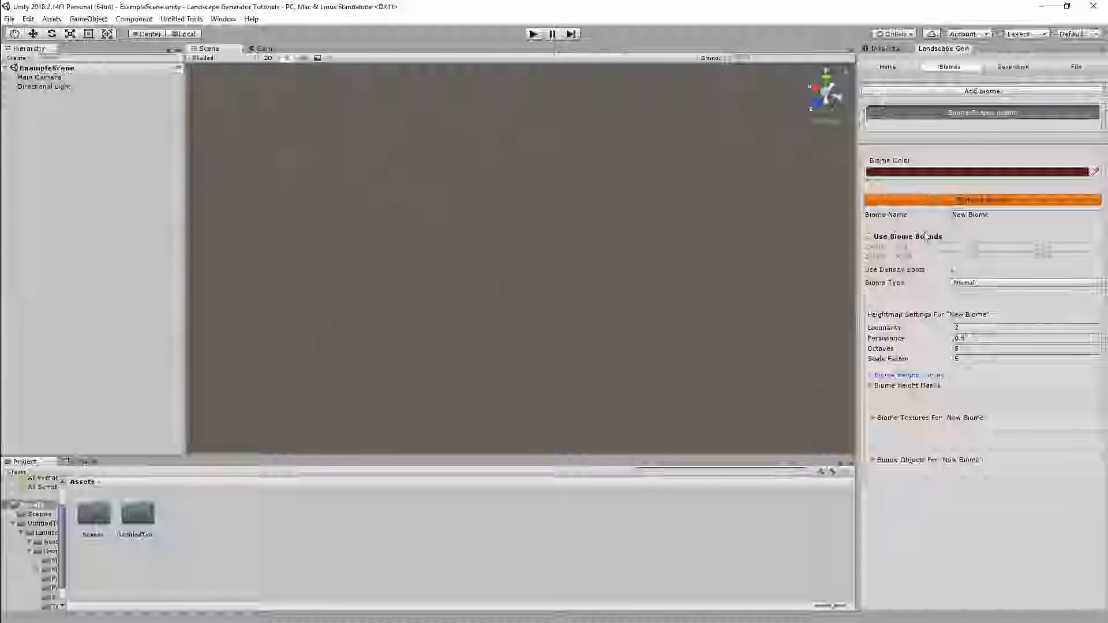
left_click(896, 173)
left_click_drag(743, 272, 681, 216)
left_click(749, 170)
left_click(1012, 67)
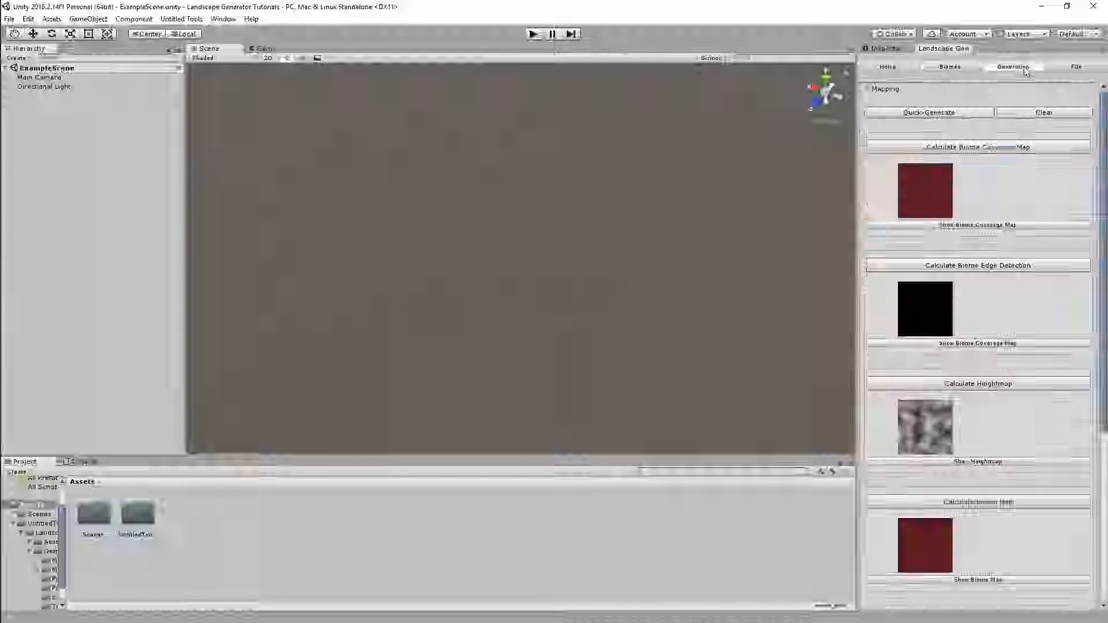
left_click(974, 148)
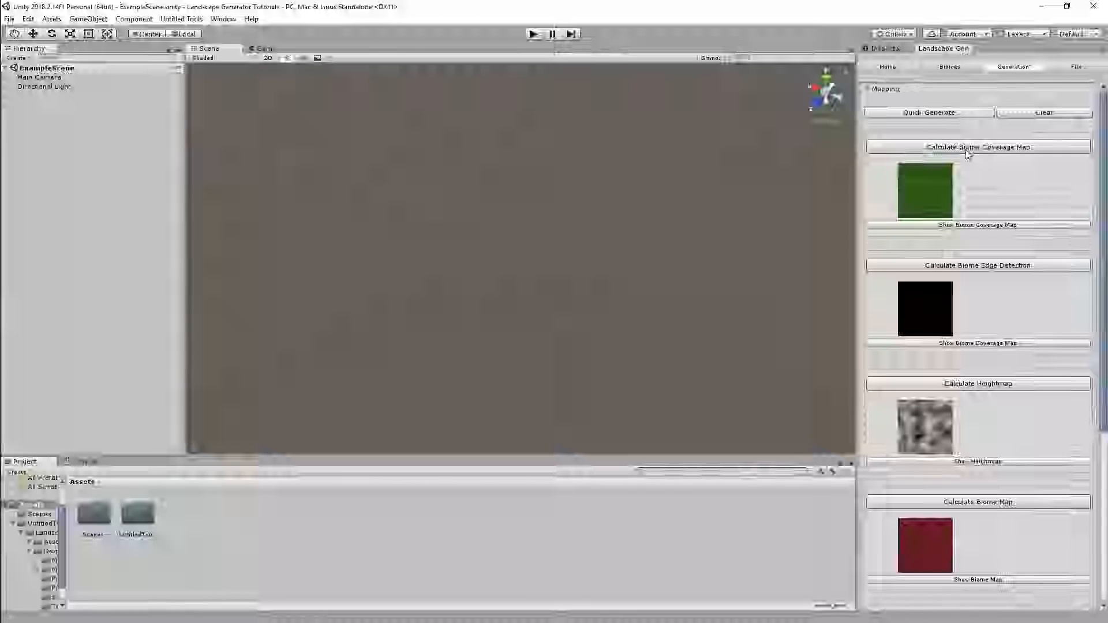
Change the biome color to dark red.
left_click(942, 72)
left_click(904, 173)
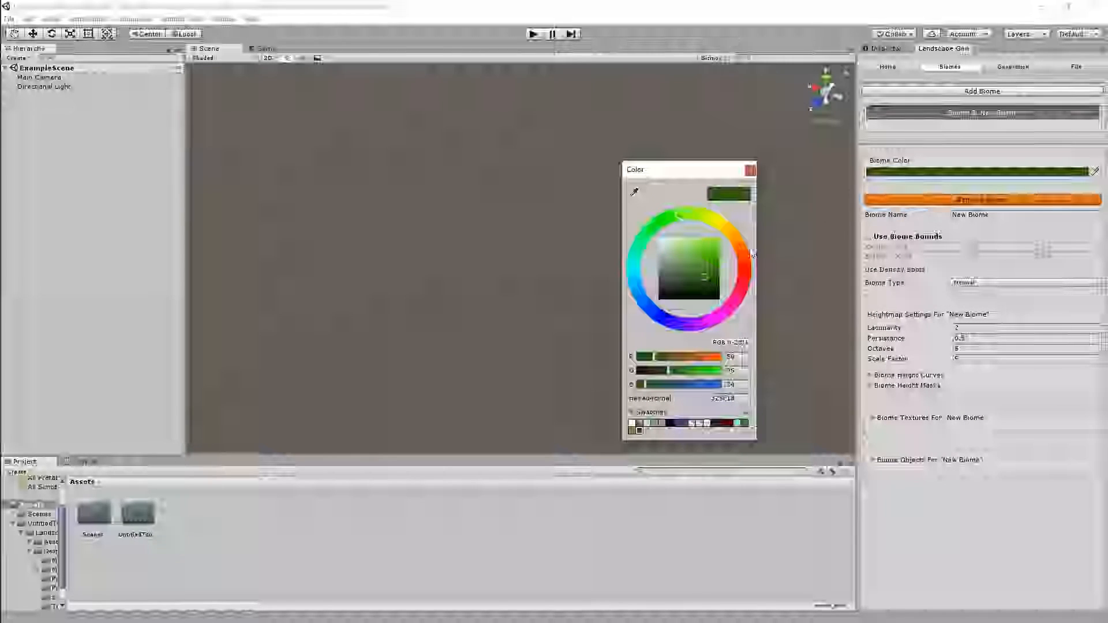
left_click(745, 261)
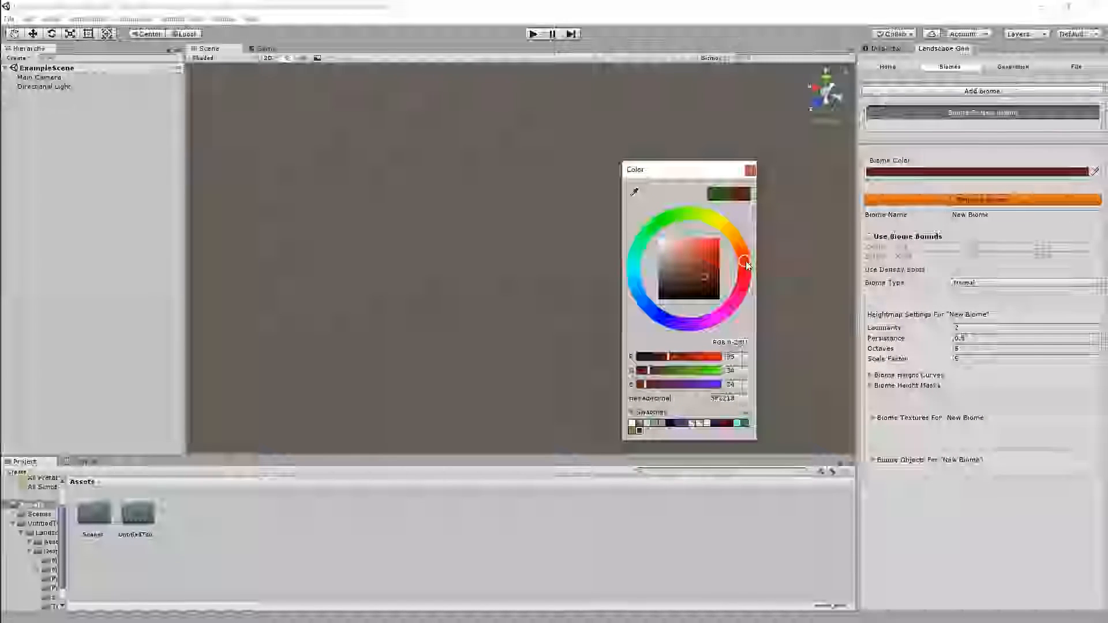
left_click(750, 171)
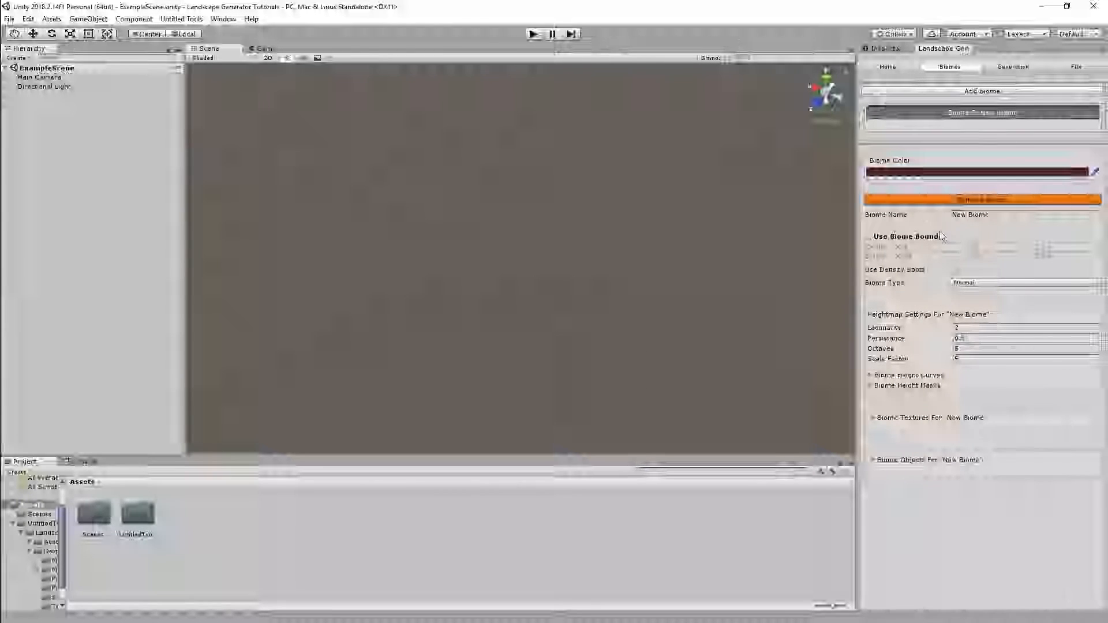
left_click(899, 173)
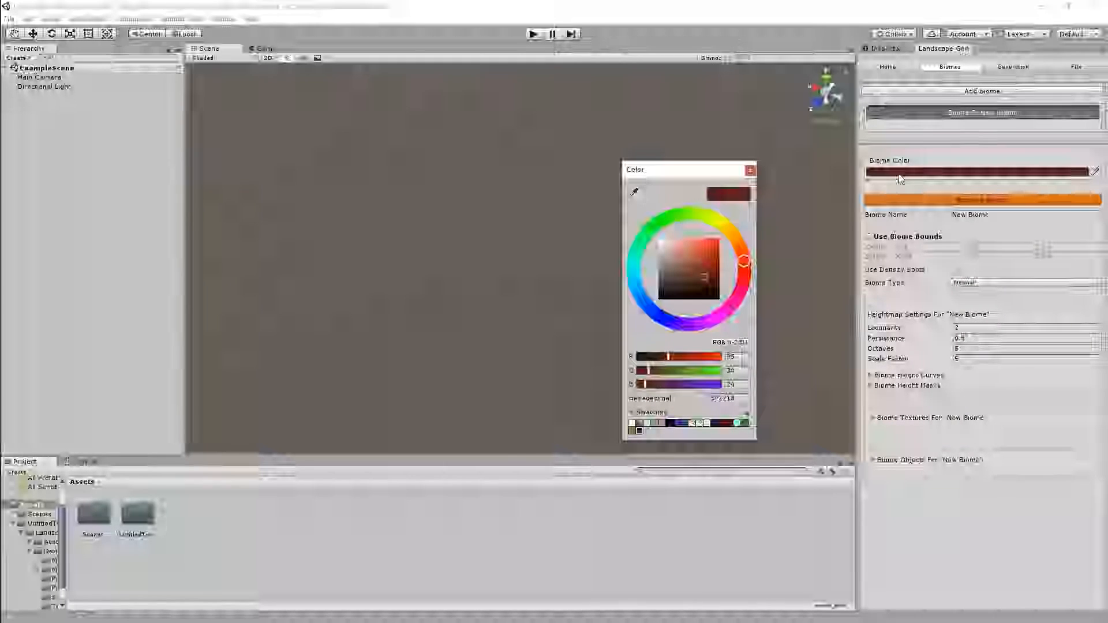
left_click(750, 171)
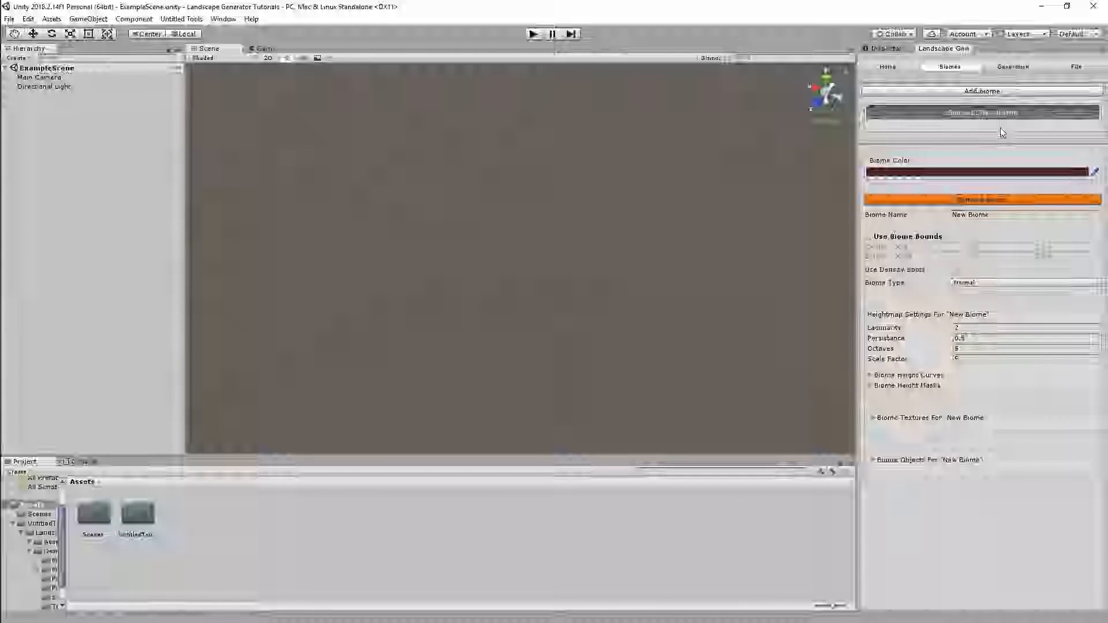
left_click(1012, 66)
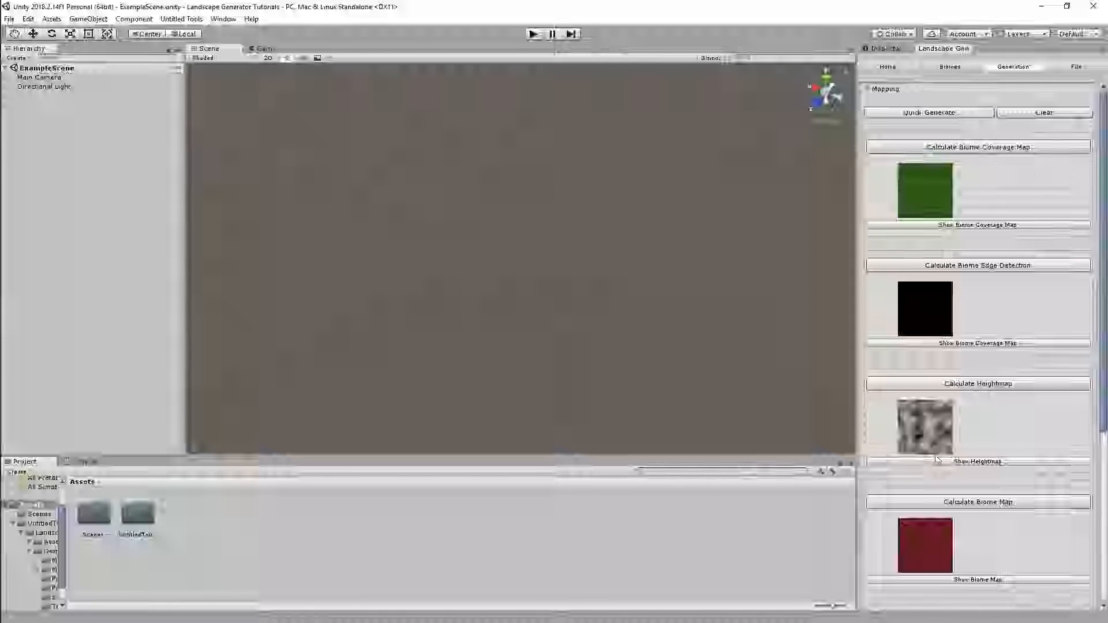
left_click(949, 68)
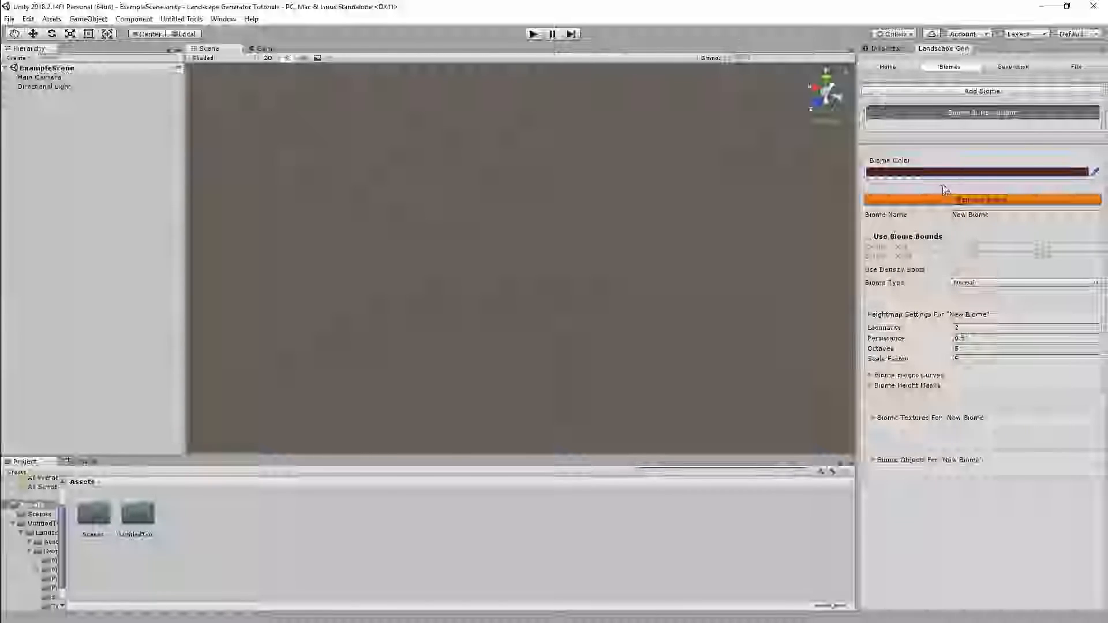
Set the biome color to a bright, fully saturated red.
left_click(975, 171)
left_click(719, 240)
left_click_drag(719, 240, 725, 233)
left_click(750, 170)
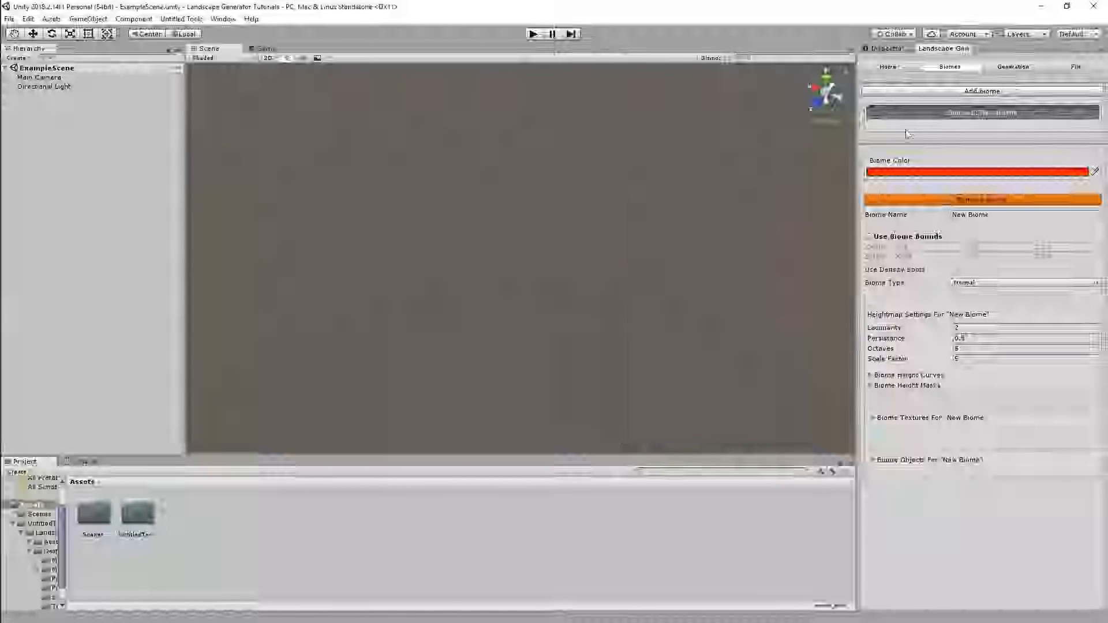
Add a second biome, compare it with the first one, and remove it again.
left_click(954, 93)
left_click(1009, 113)
left_click(961, 113)
left_click(995, 115)
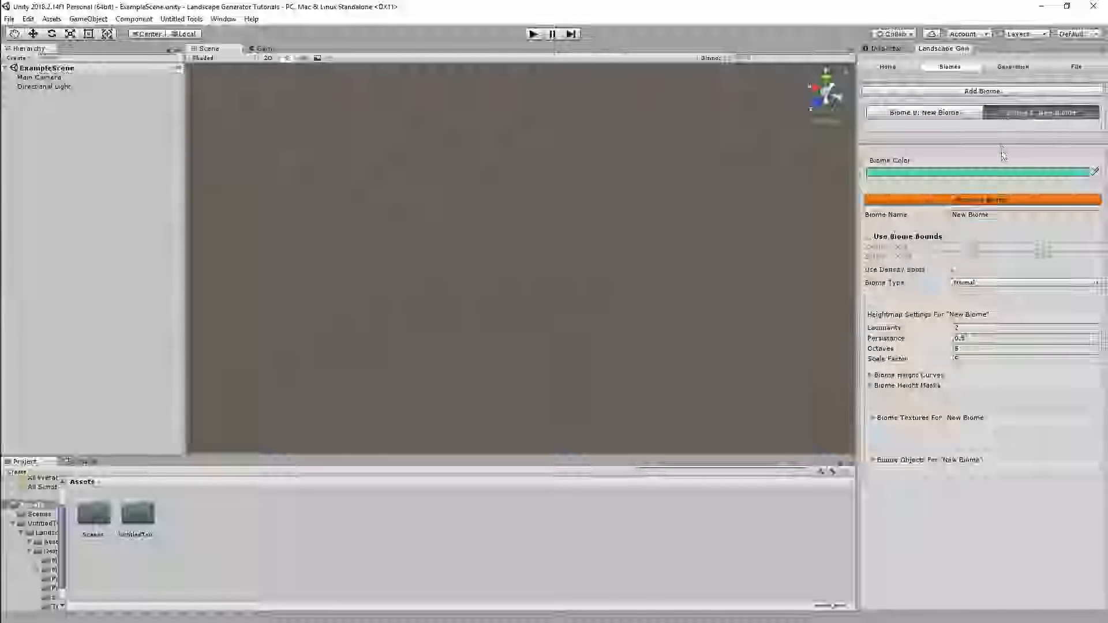
left_click(1013, 199)
left_click(492, 339)
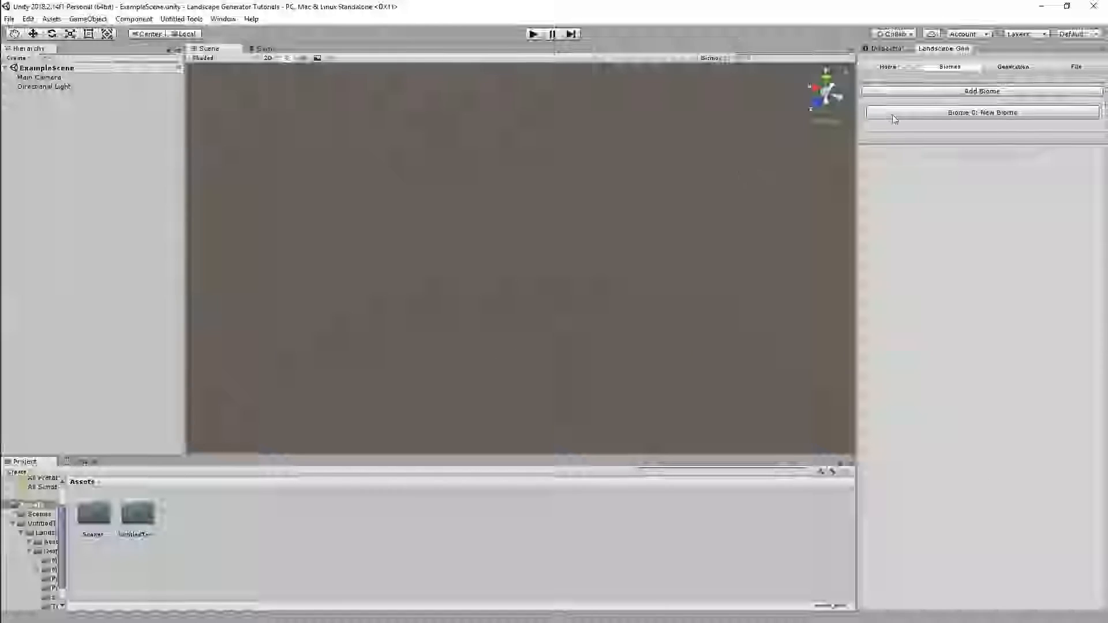
Set the remaining biome's color to green.
left_click(975, 172)
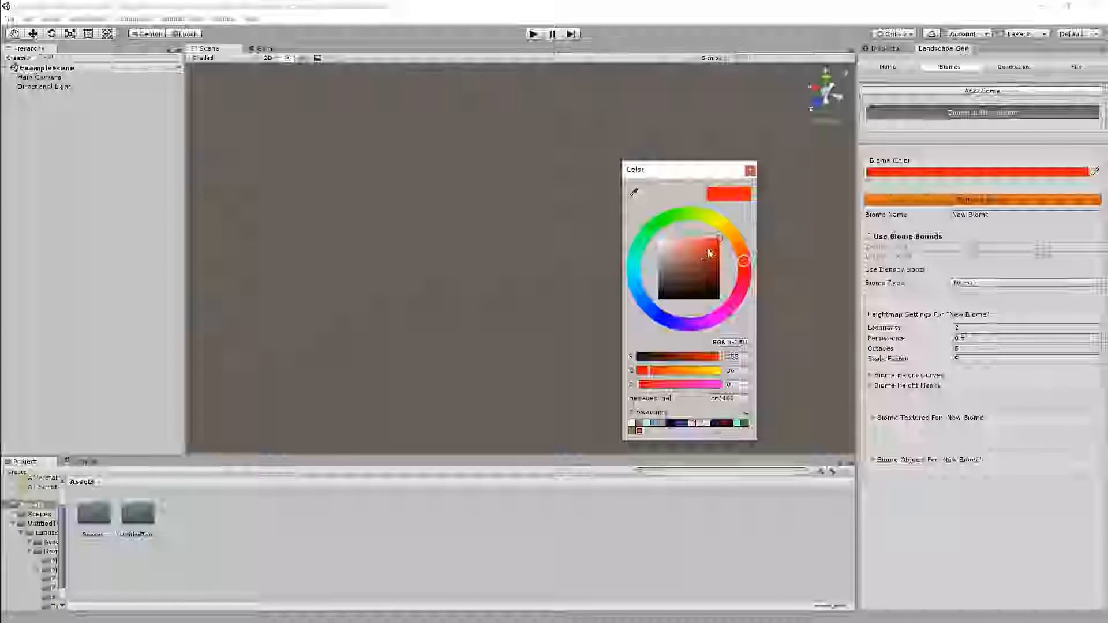
left_click(693, 271)
mouse_move(693, 271)
left_mouse_down()
mouse_move(737, 238)
mouse_move(679, 221)
left_mouse_up()
left_click(831, 284)
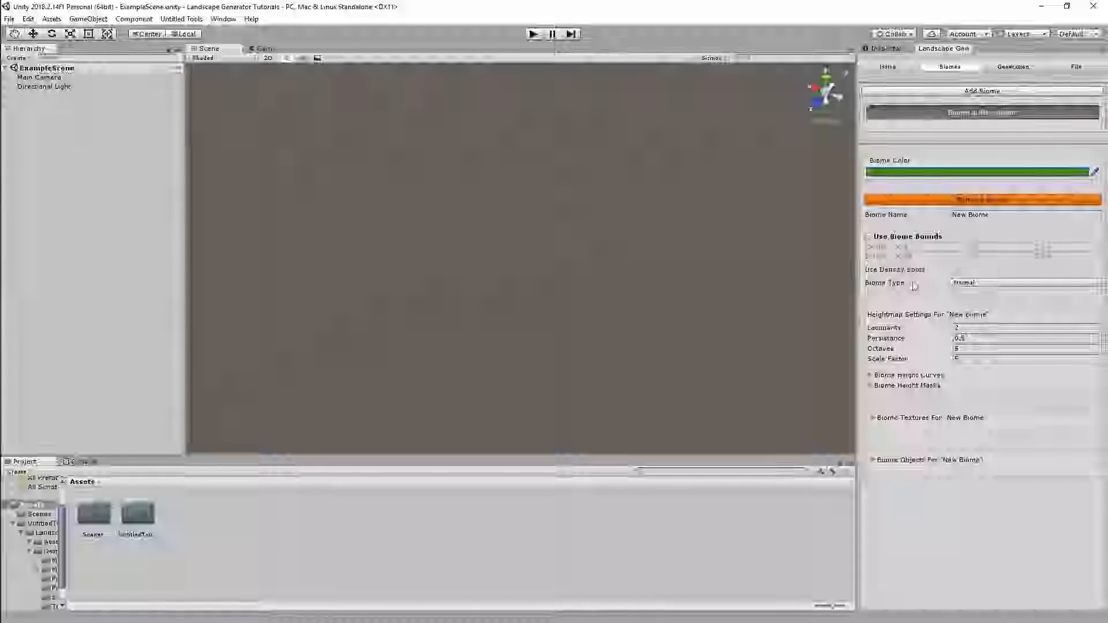
Remove the remaining biome, declining the first confirmation and accepting the second.
left_click(921, 199)
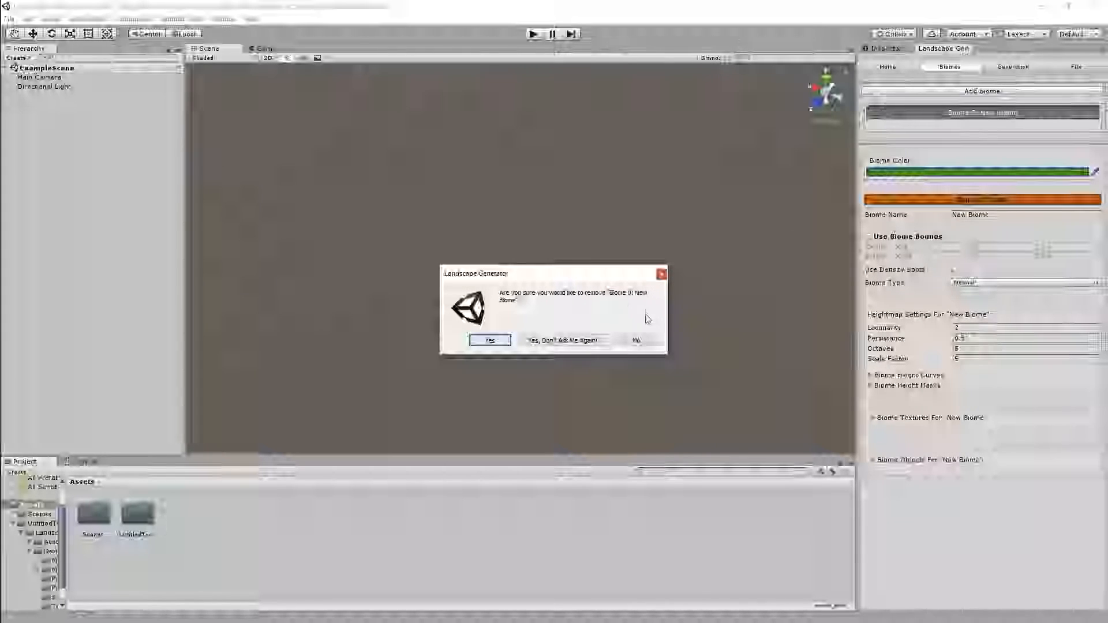
left_click(637, 341)
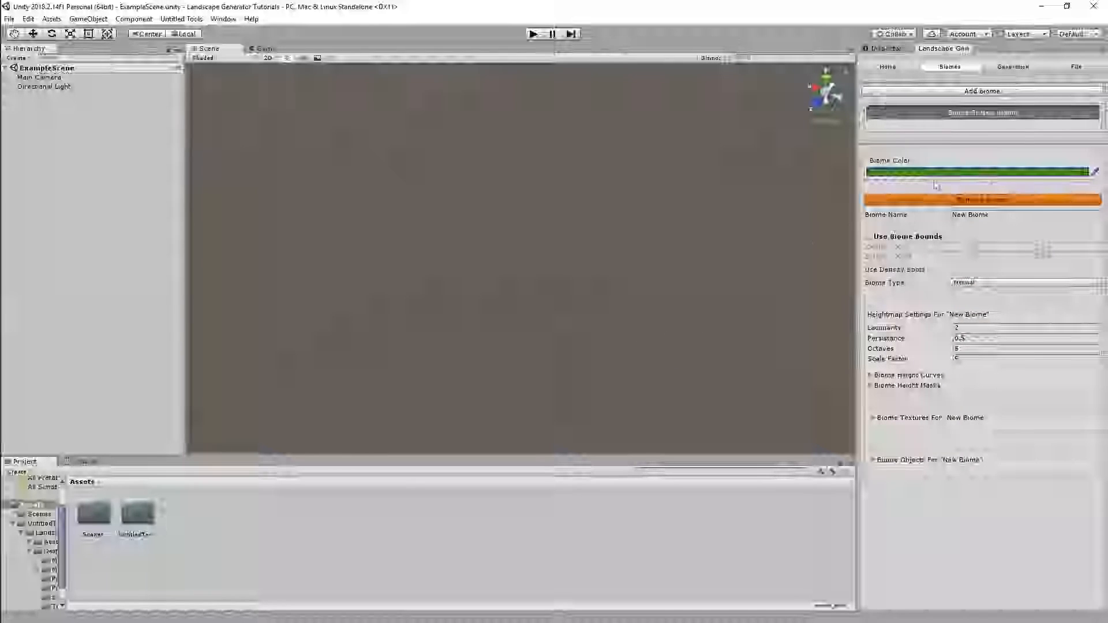
left_click(1012, 200)
left_click(507, 338)
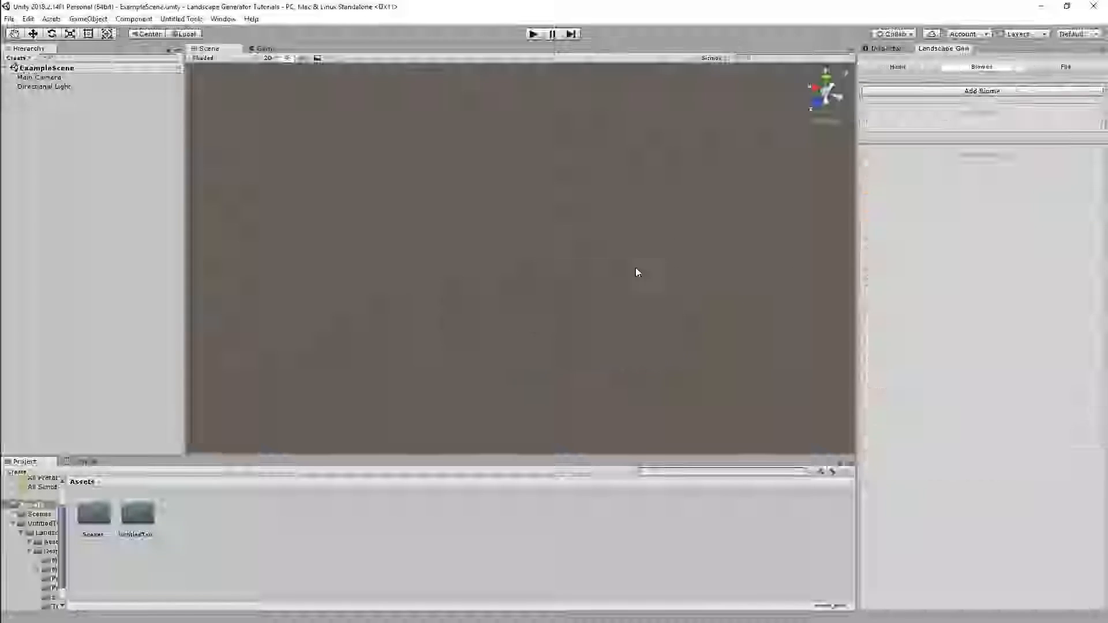
Add a new biome and set its color to green.
left_click(990, 92)
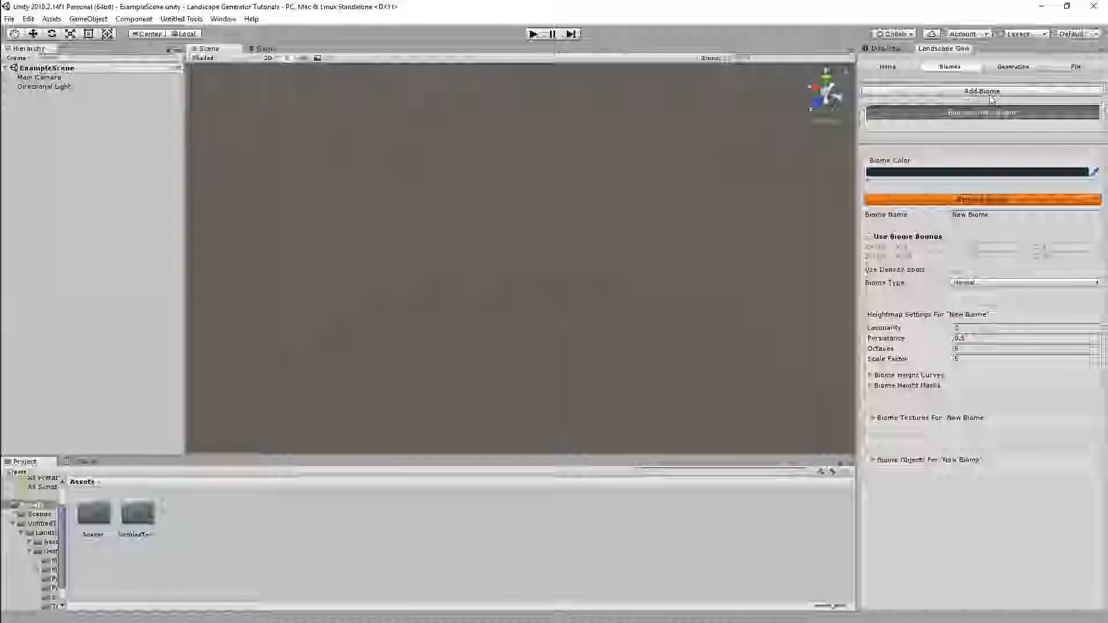
left_click(976, 172)
left_click_drag(698, 258, 695, 262)
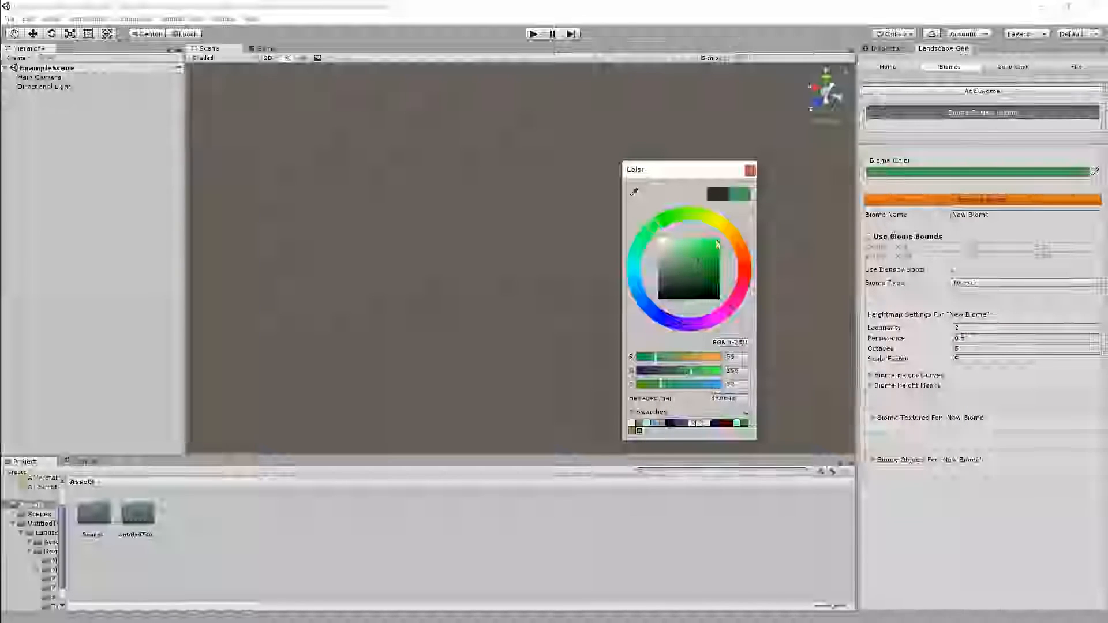
left_click(750, 170)
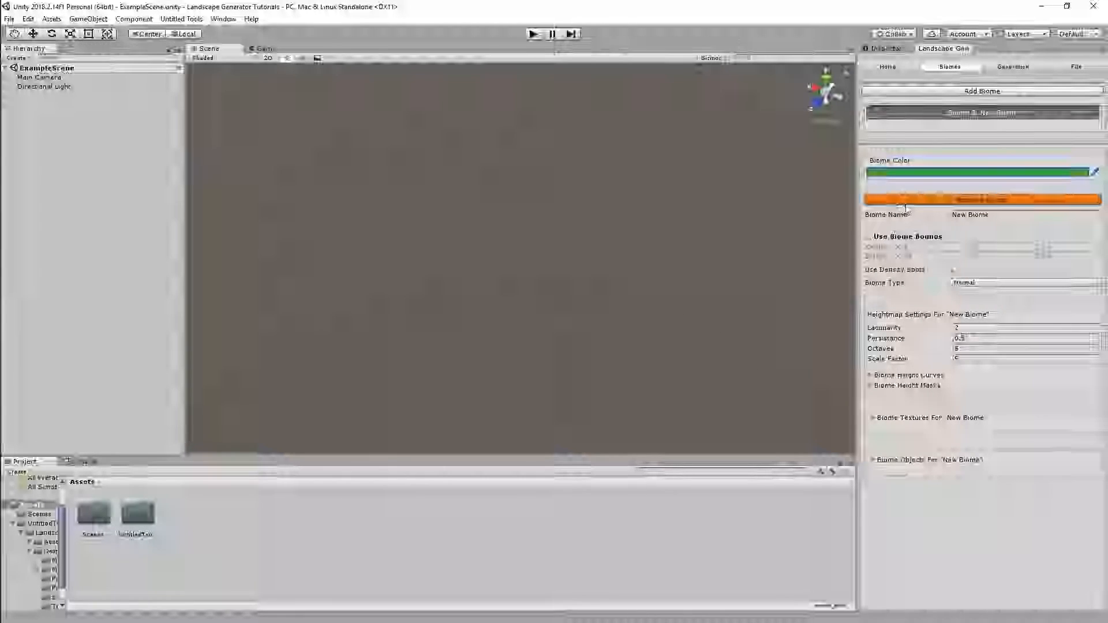
Request removal of the green biome and decline the confirmation.
left_click(904, 201)
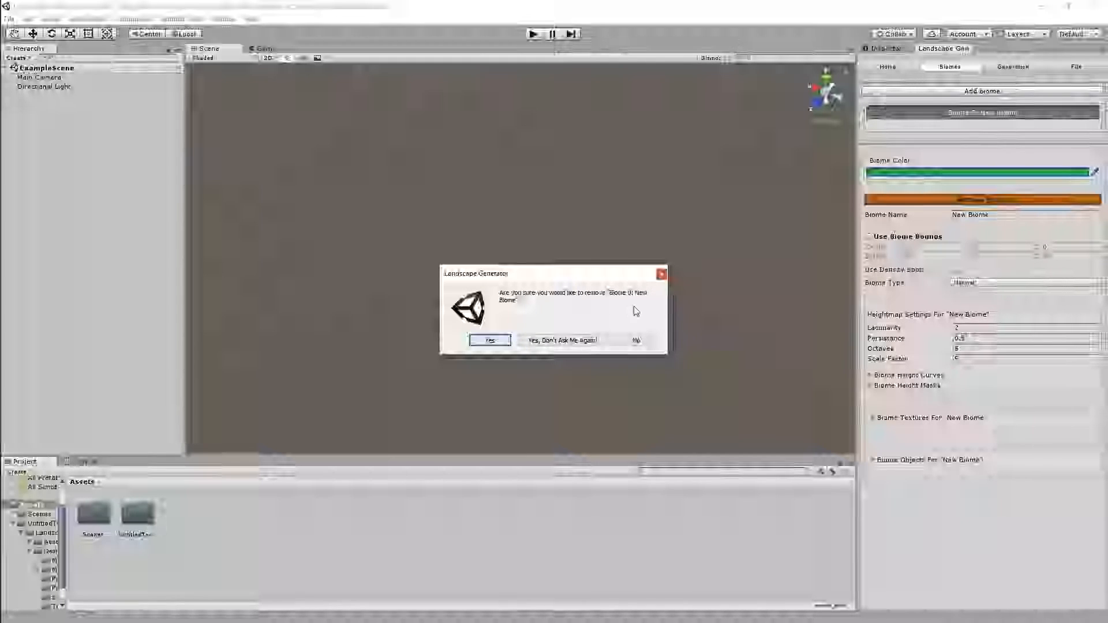
left_click(641, 340)
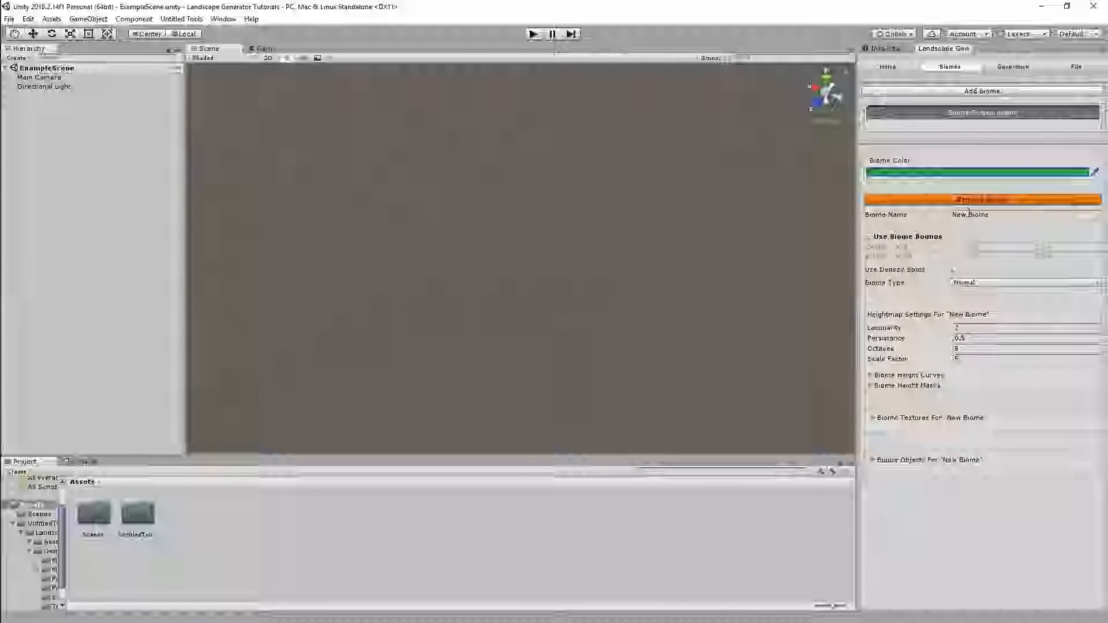
Rename the green biome to "Forest Meadow".
left_click(968, 214)
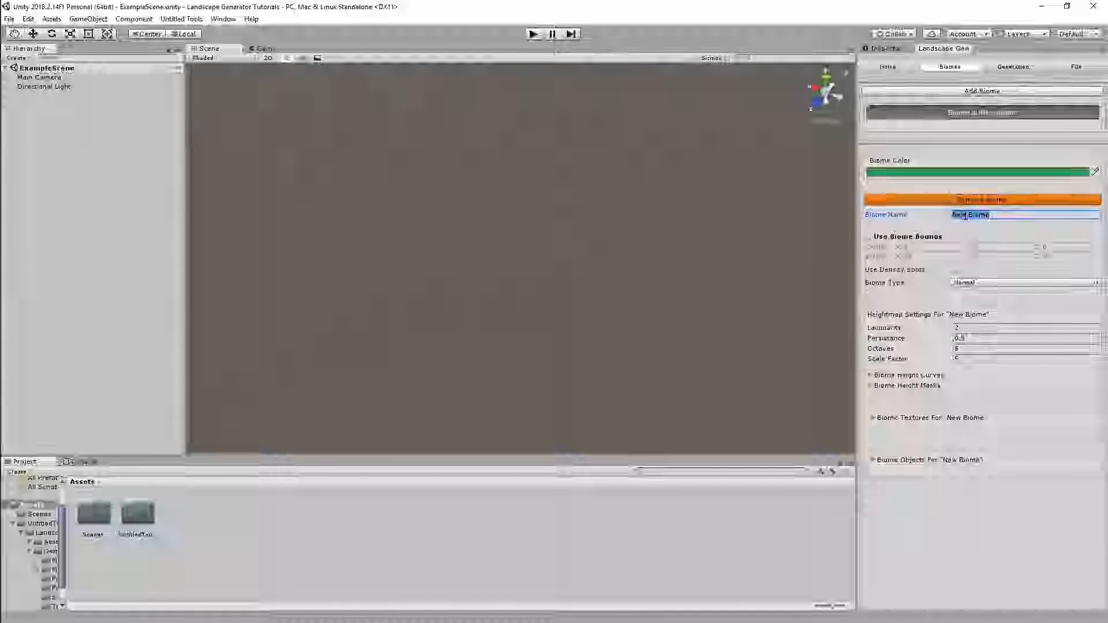
type("D")
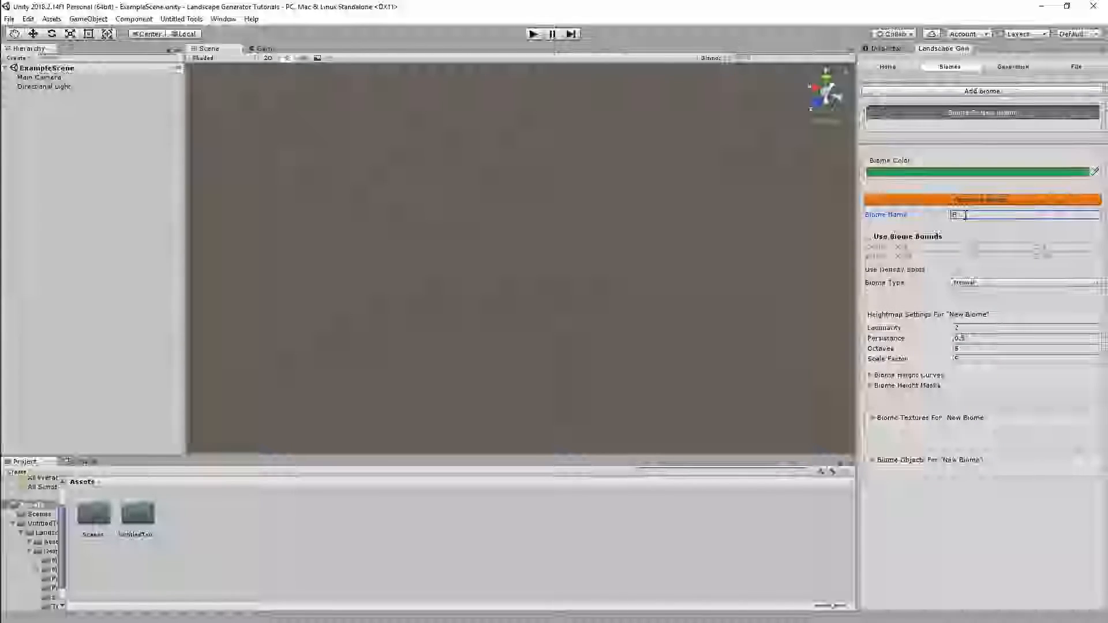
type("est Meadow Biome")
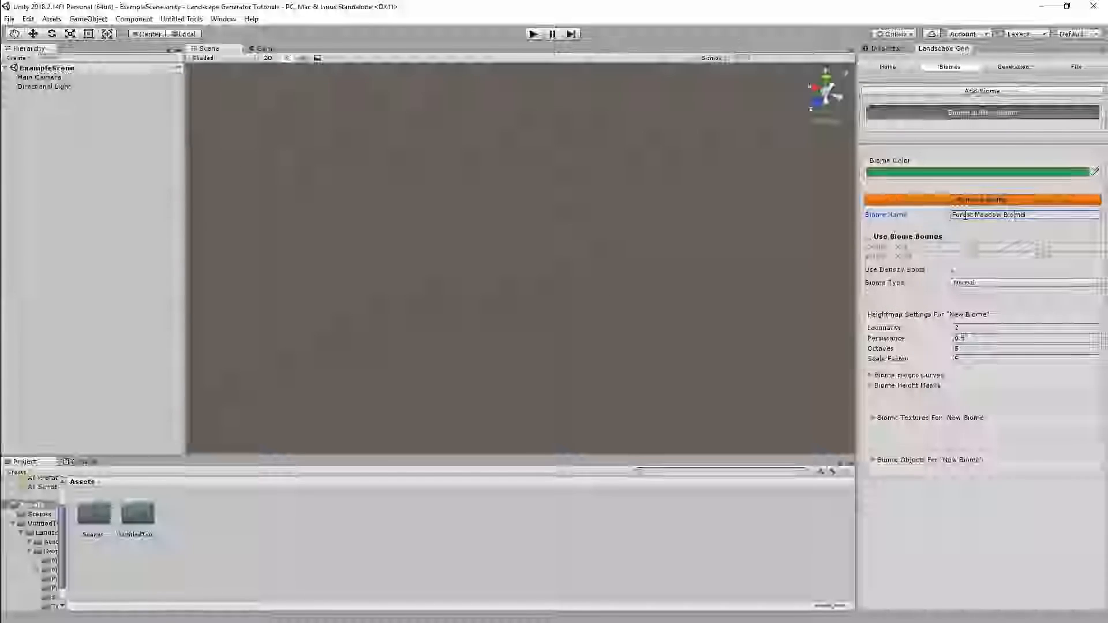
key("BackSpace")
key("BackSpace")
key("BackSpace")
key("BackSpace")
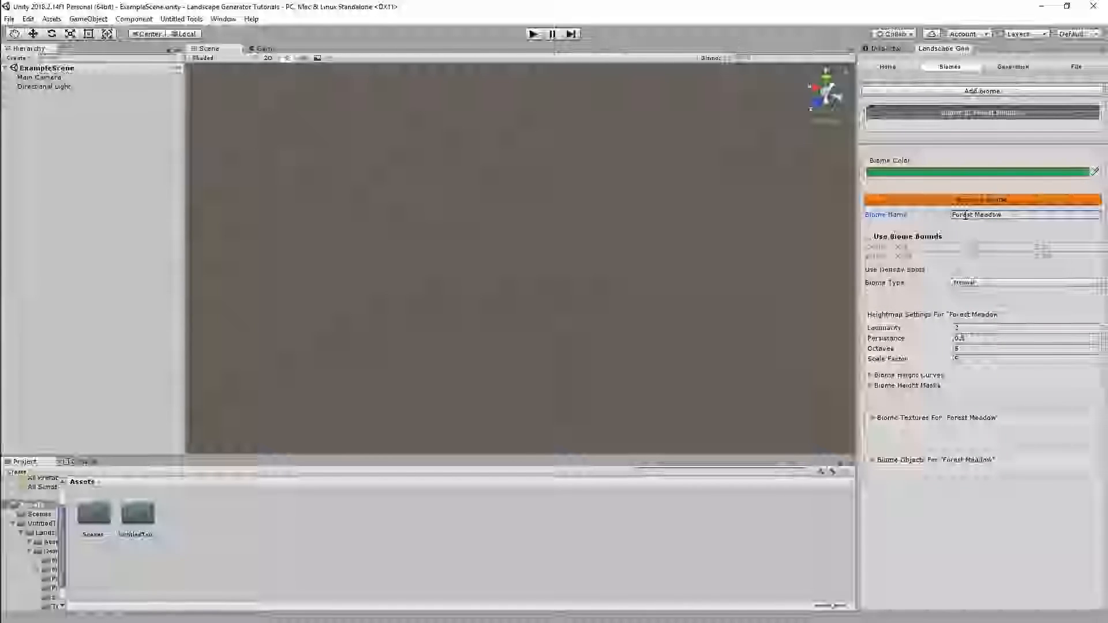
Add a second biome and name it "Swamp".
left_click(1003, 115)
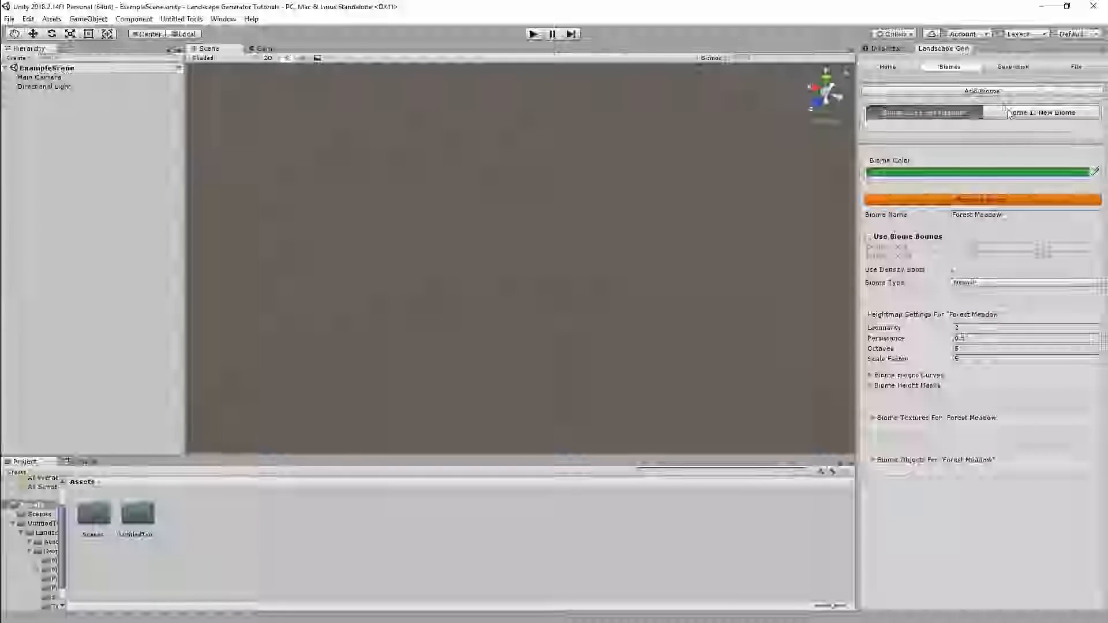
left_click(1002, 92)
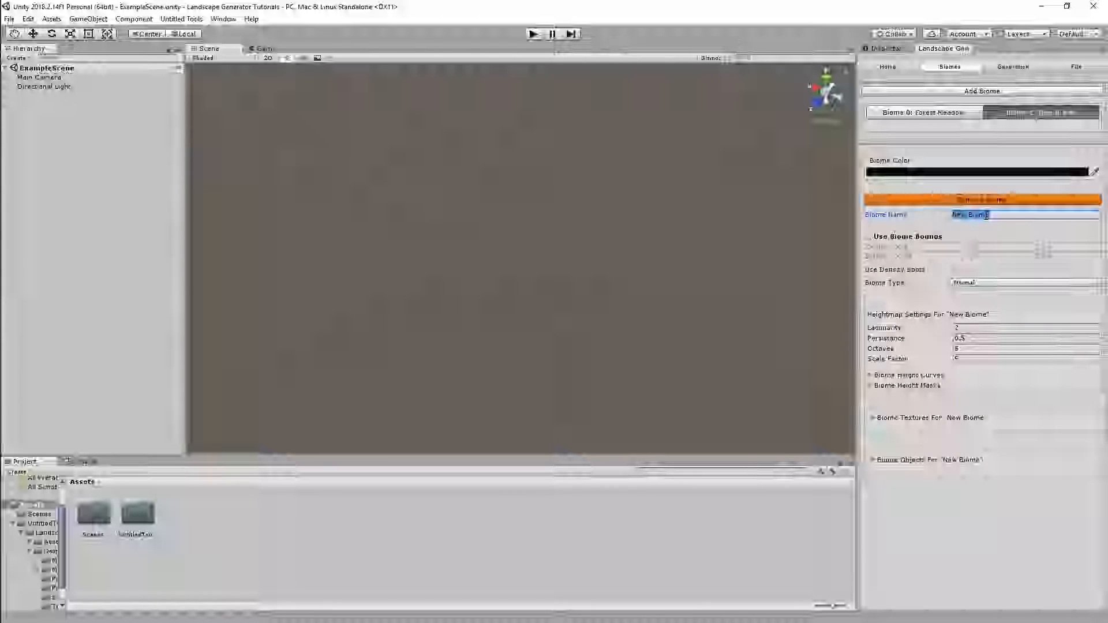
type("Swamp")
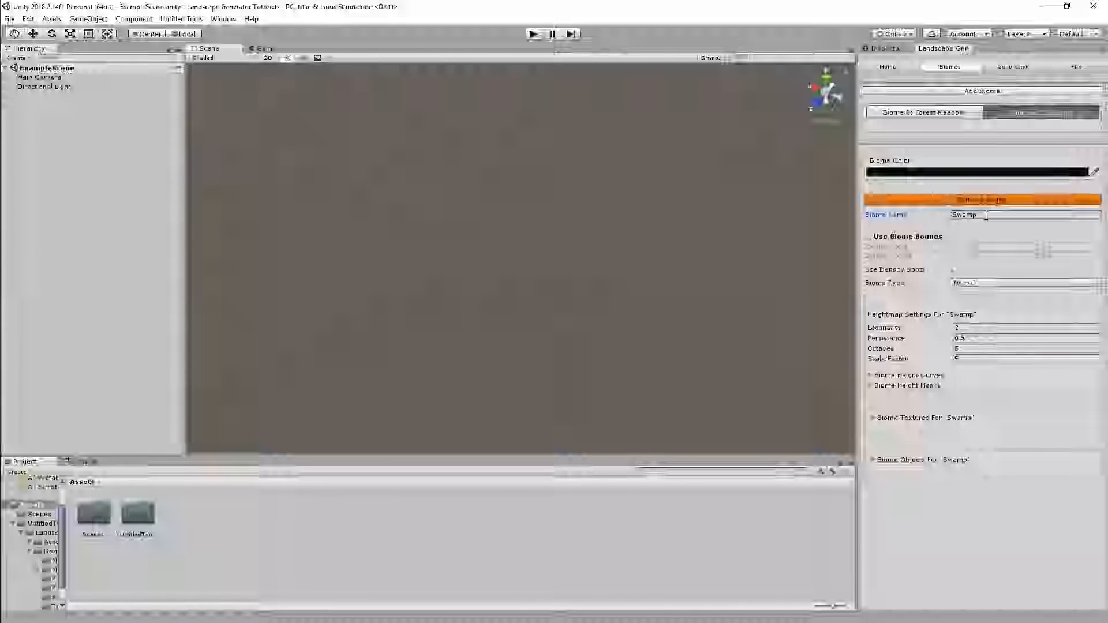
Add a third biome with an off-white color and name it "Snowy".
left_click(1059, 91)
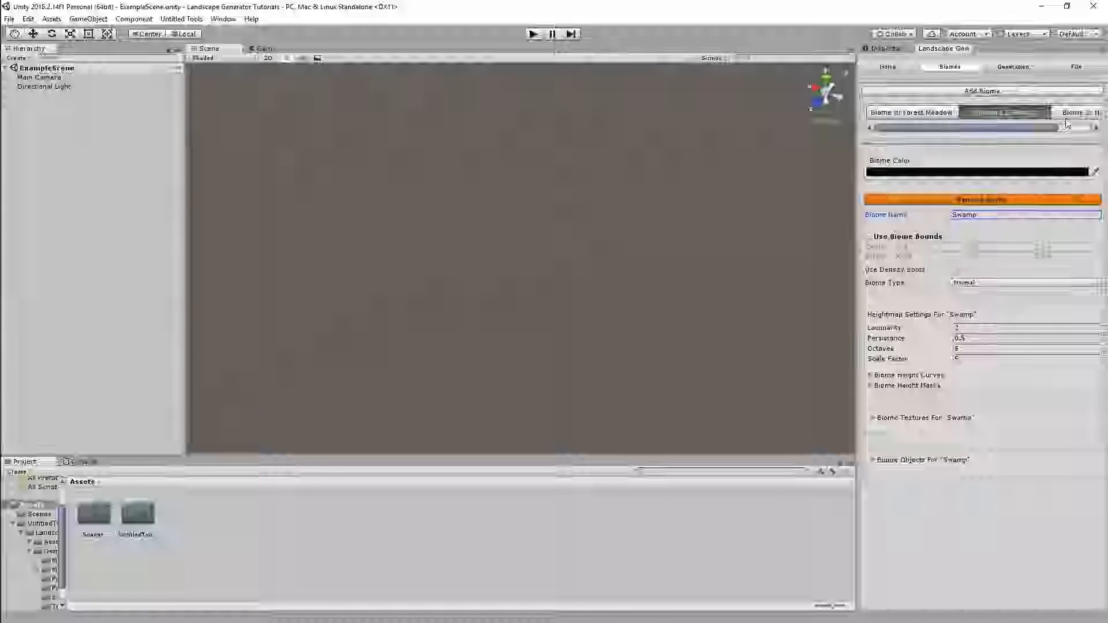
left_click(1075, 112)
left_click(975, 172)
left_click(666, 241)
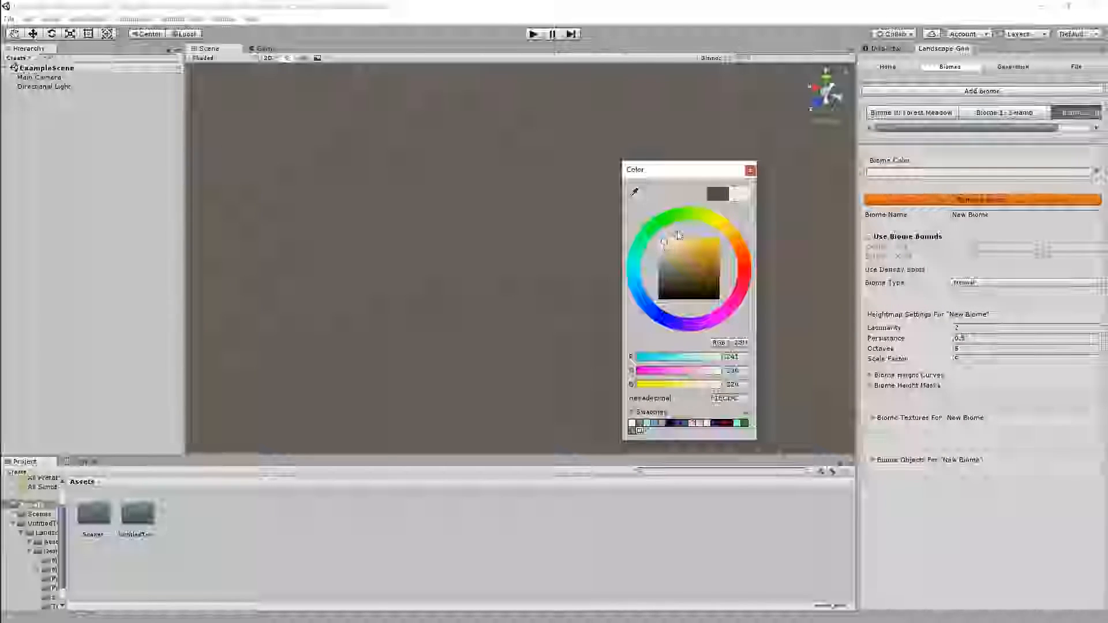
left_click(960, 214)
type("Snowy")
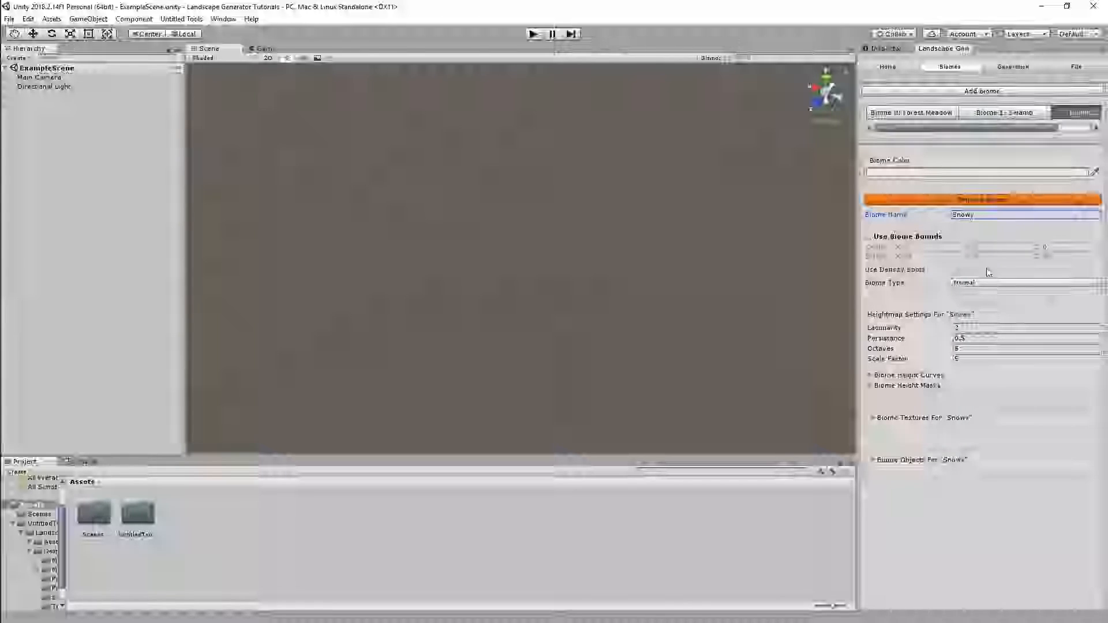
Remove the Swamp and Snowy biomes, accepting both confirmations, and reselect the Forest Meadow biome.
left_click(1001, 112)
left_click(987, 199)
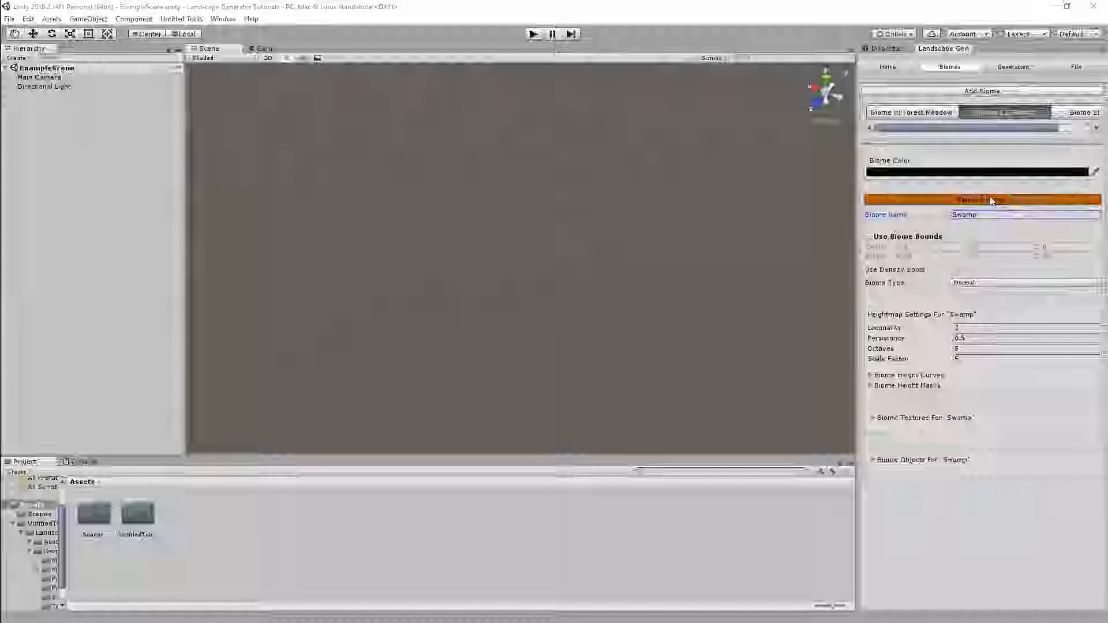
left_click(489, 340)
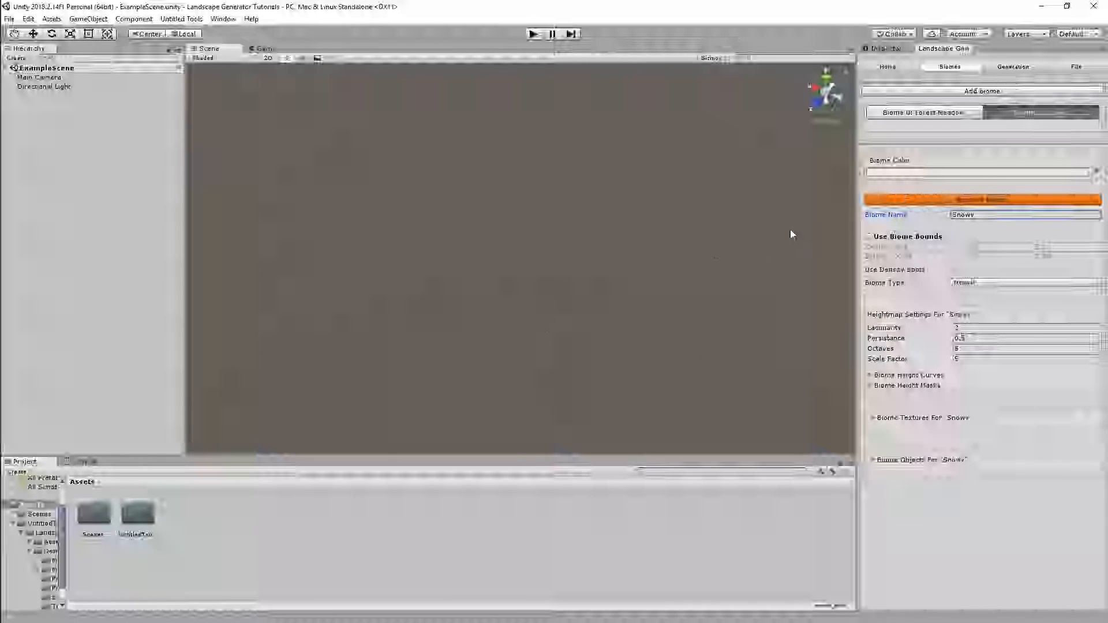
left_click(981, 200)
left_click(490, 341)
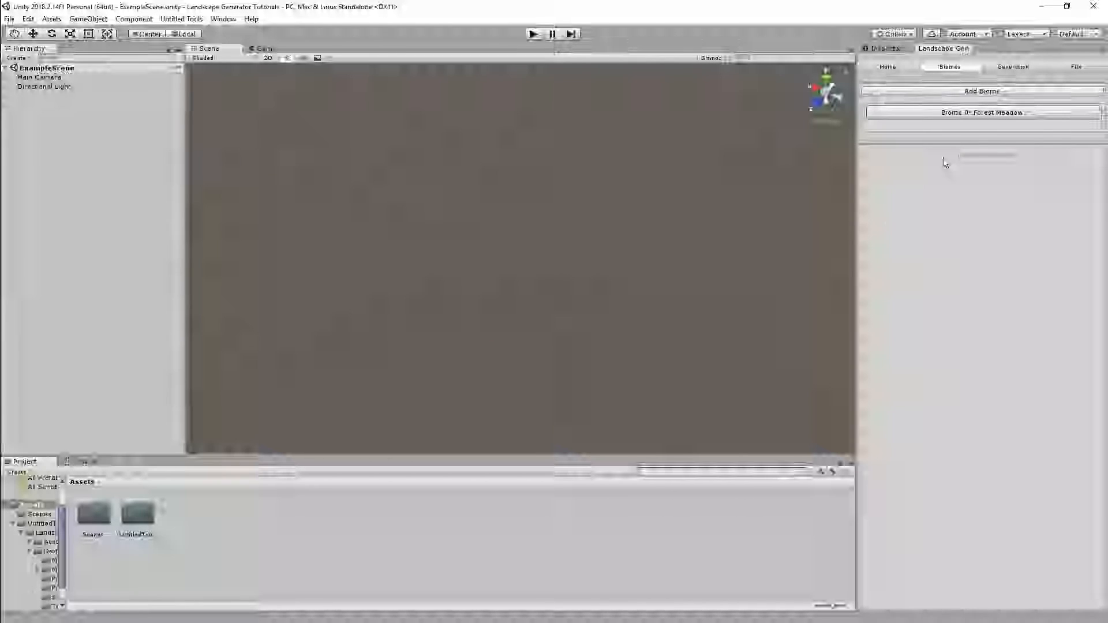
left_click(973, 111)
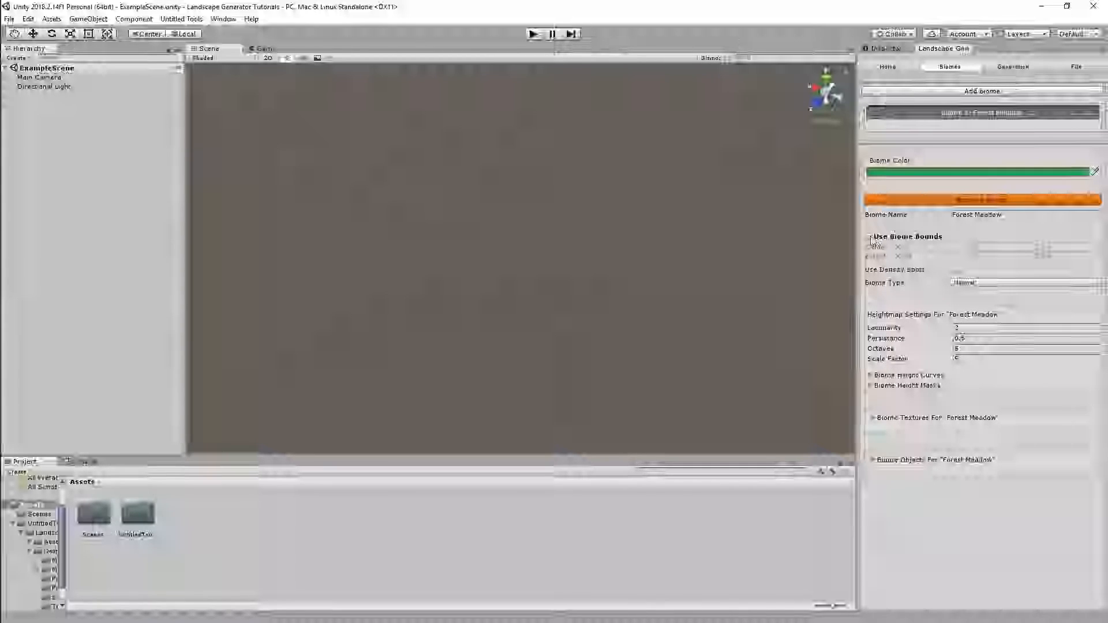
Enable Show Biomes Bounds in the generator's viewing settings.
left_click(887, 67)
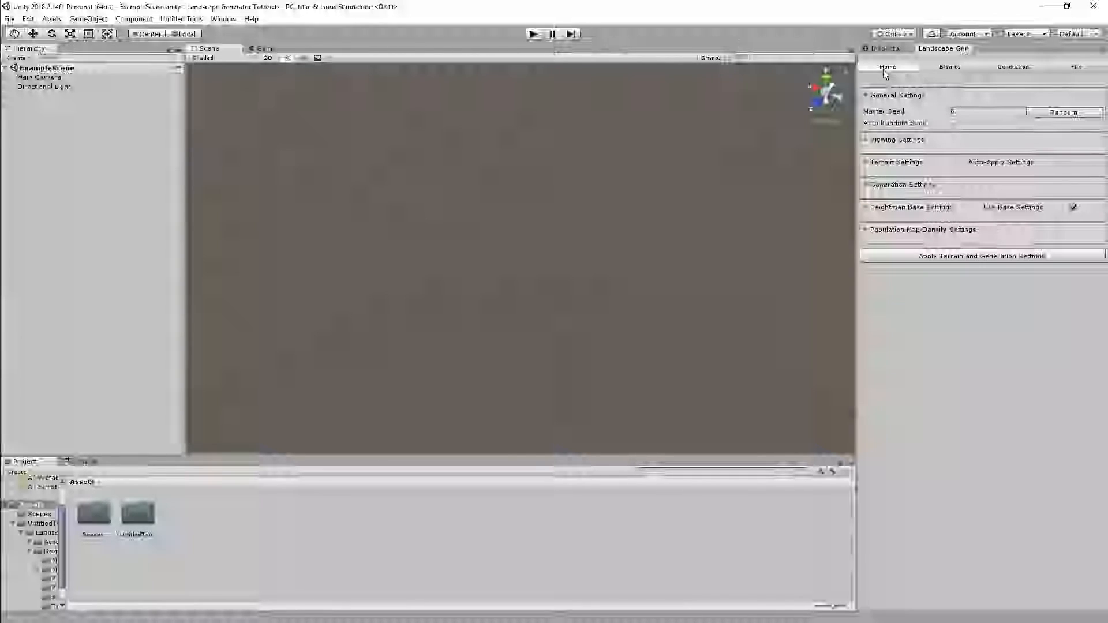
left_click(900, 140)
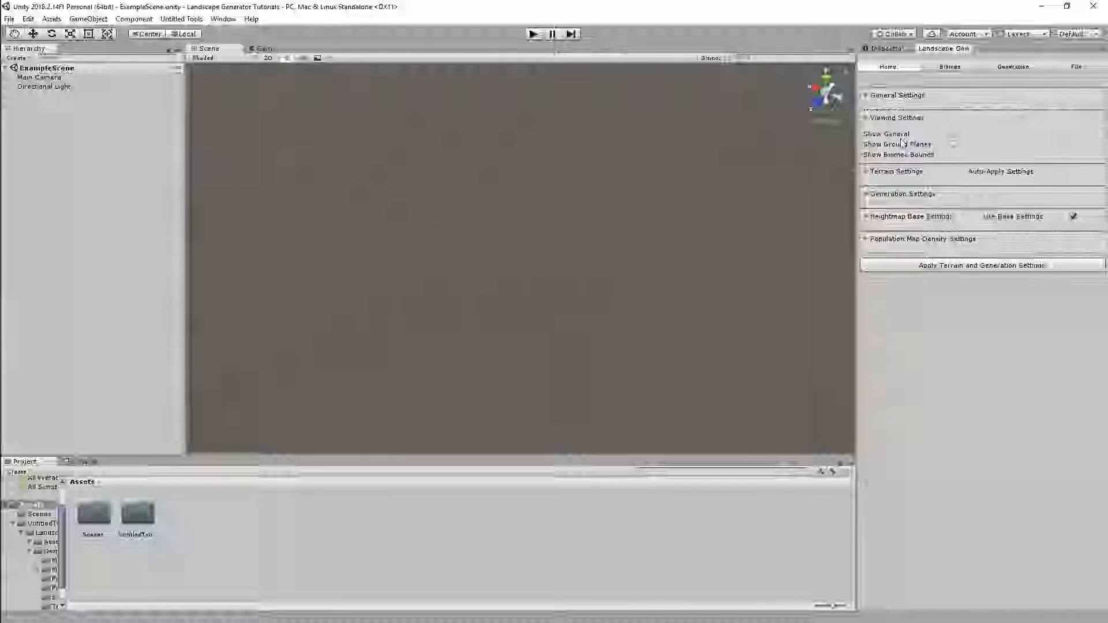
left_click(950, 160)
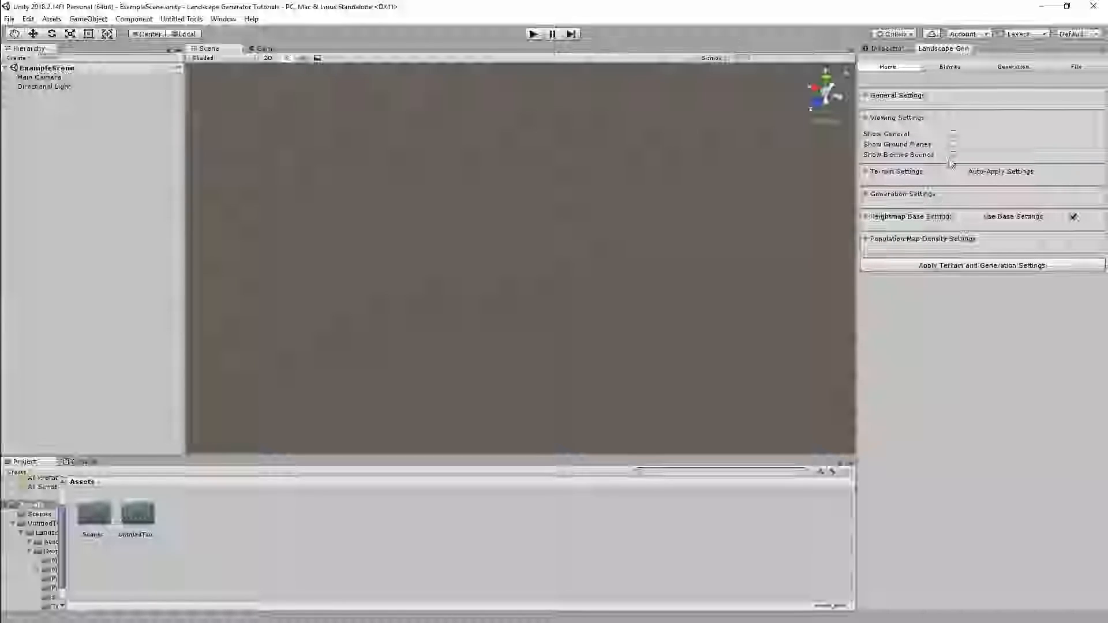
Enable Use Biome Bounds for the Forest Meadow biome and look at its bounds in the scene.
left_click(949, 67)
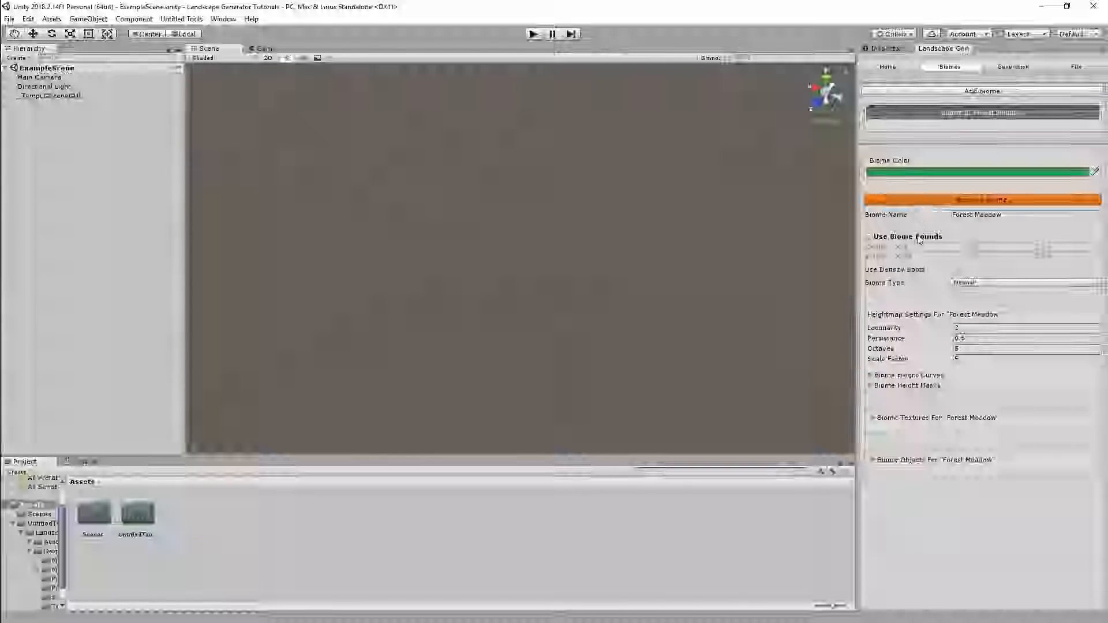
left_click(869, 237)
right_click_drag(637, 258, 653, 227)
Set the Forest Meadow biome's color to a brighter green.
left_click(911, 173)
left_click_drag(692, 265, 721, 236)
left_click(750, 171)
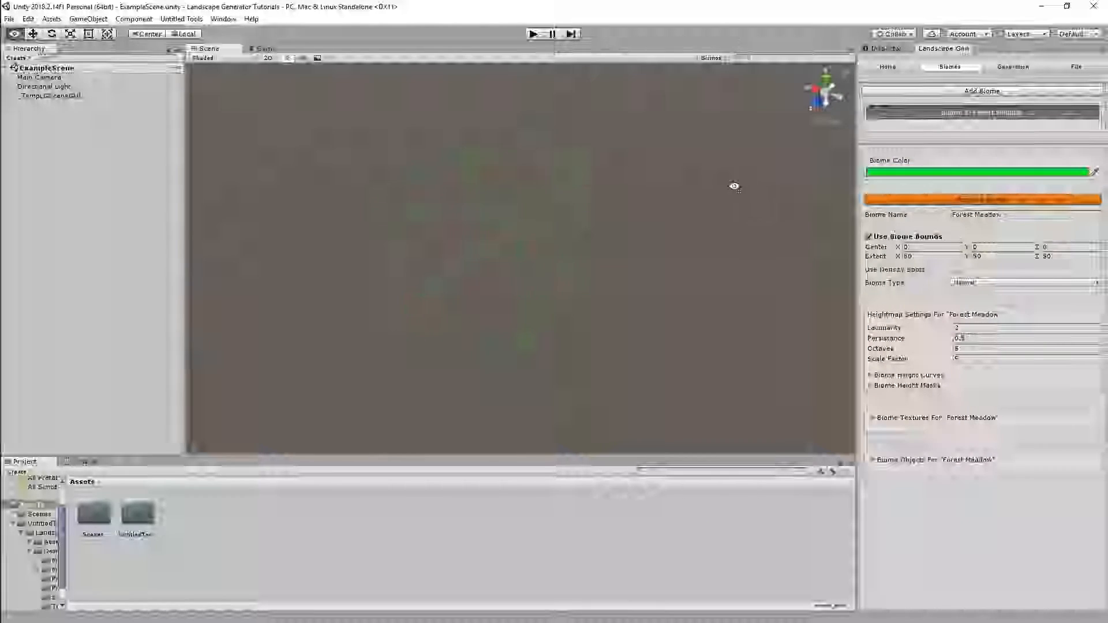
Change the Forest Meadow biome's color to yellow-green.
left_click(898, 172)
left_click(709, 248)
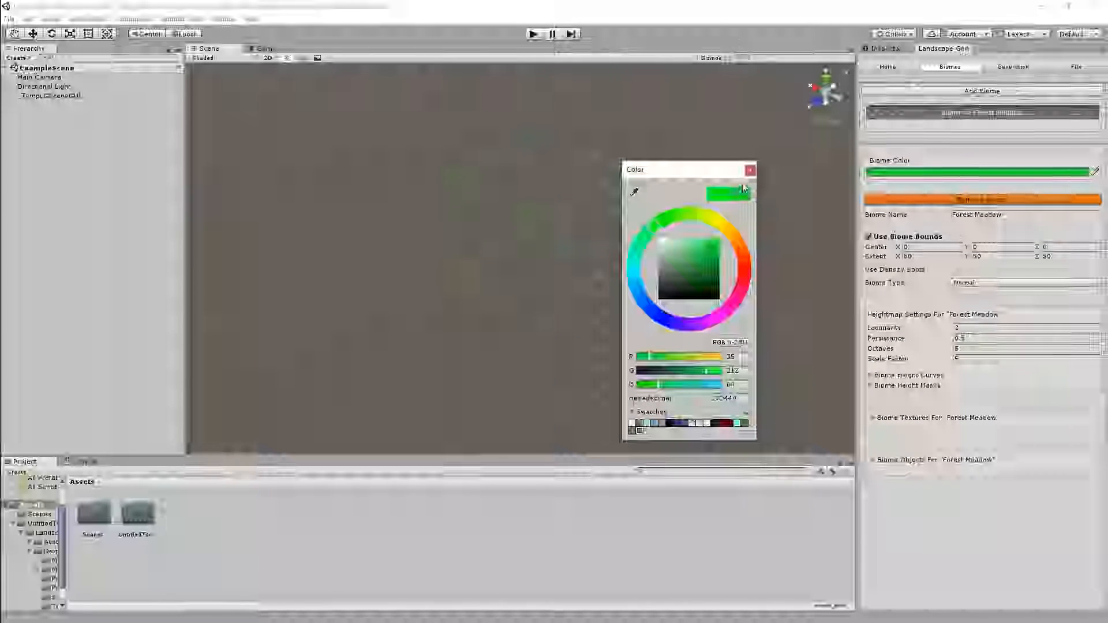
left_click_drag(725, 235, 706, 213)
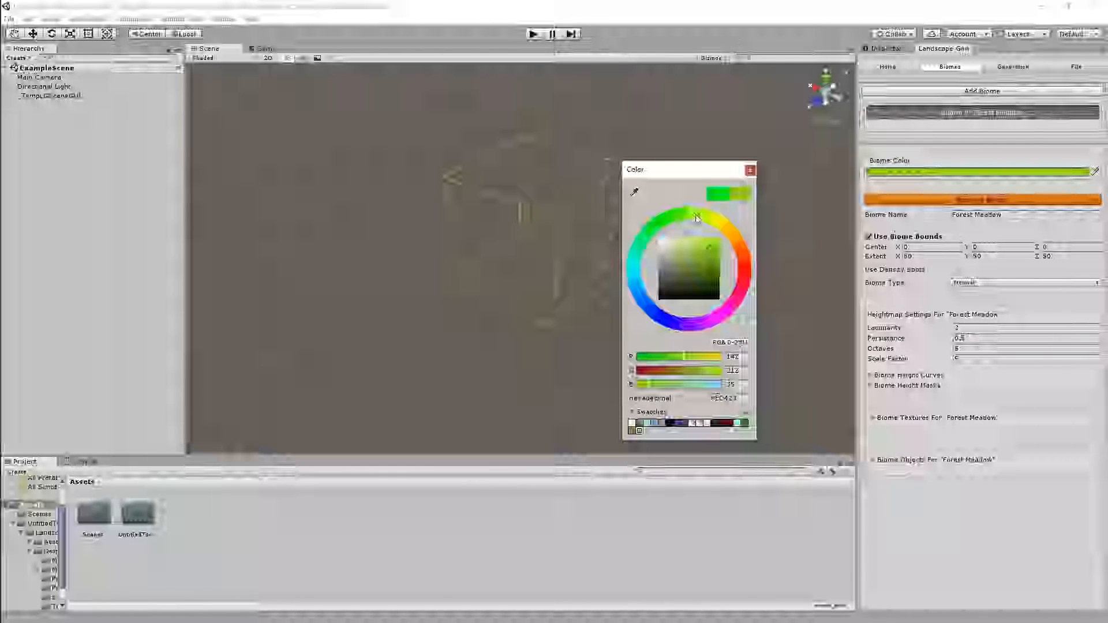
left_click(750, 172)
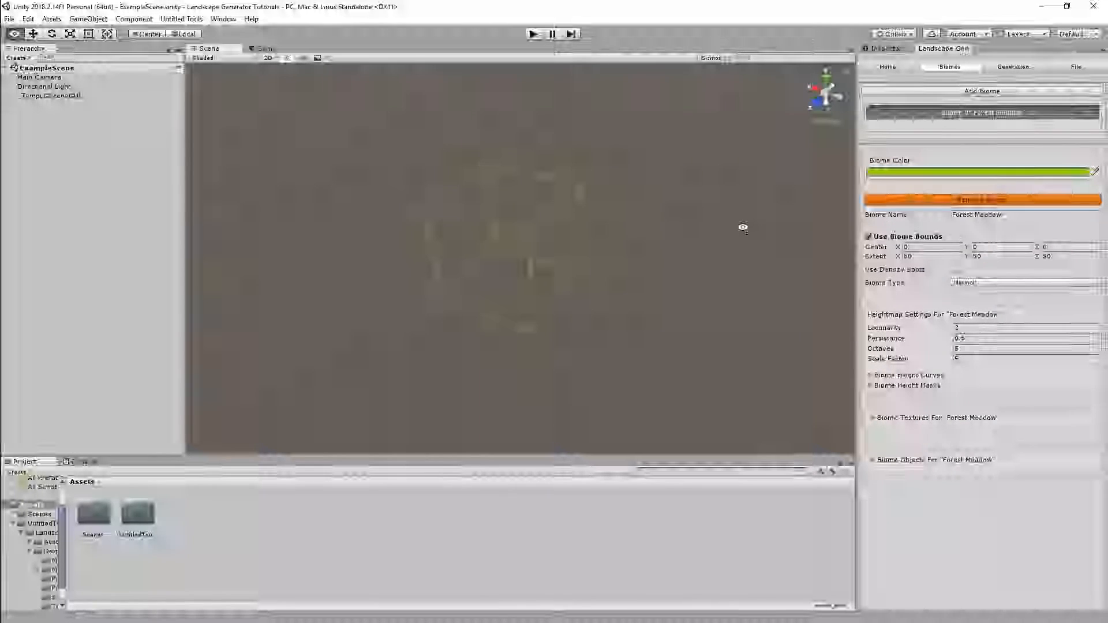
Try out the Forest Meadow bounds by shifting their center far along negative X and varying their extent.
right_click_drag(742, 227, 842, 238)
mouse_move(907, 245)
right_mouse_down()
mouse_move(1085, 256)
mouse_move(9, 254)
mouse_move(321, 252)
mouse_move(369, 273)
mouse_move(910, 261)
right_mouse_up()
key("s")
left_click_drag(898, 248, 781, 269)
left_click_drag(949, 263, 926, 260)
Reset the biome bounds to an extent of 50 and a center X of 0, and disable Use Biome Bounds.
type("60")
type("50")
left_click(1057, 251)
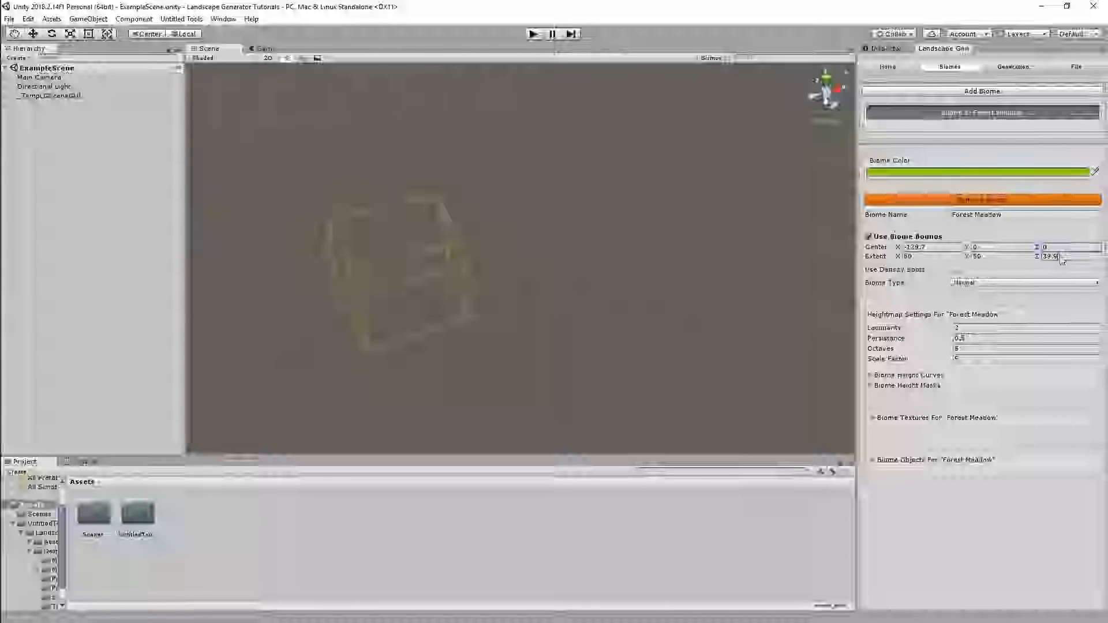
type("50")
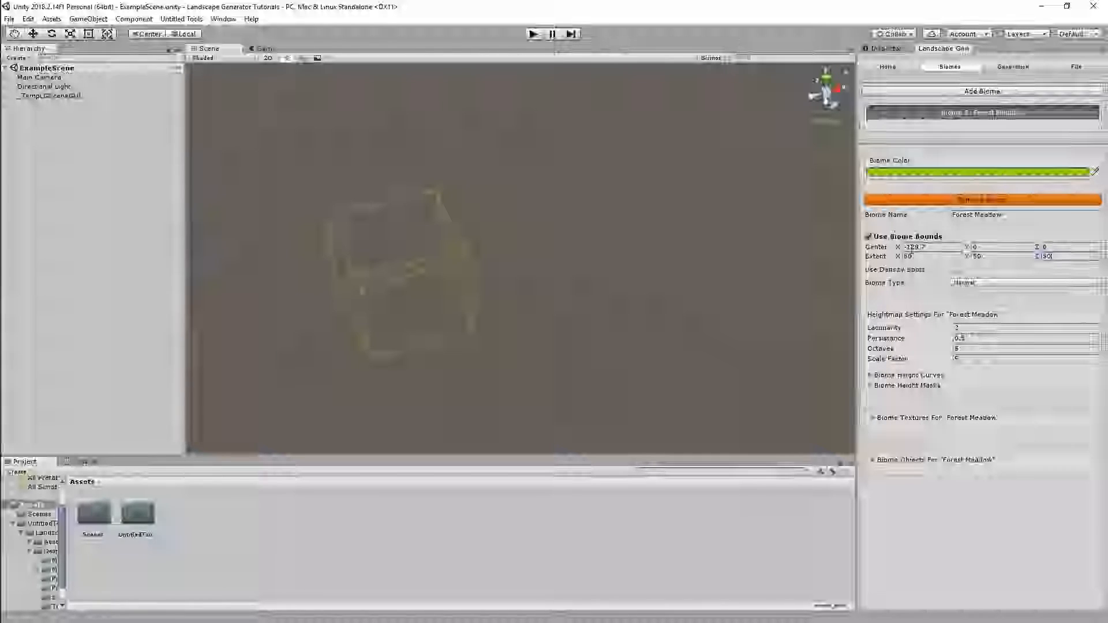
type("0")
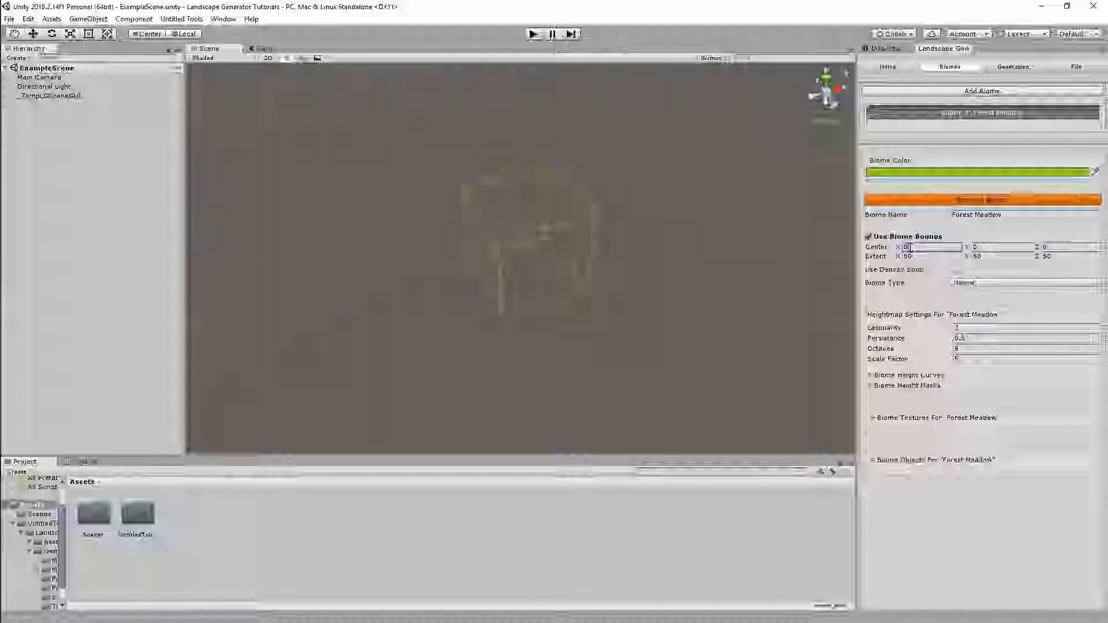
left_click(868, 237)
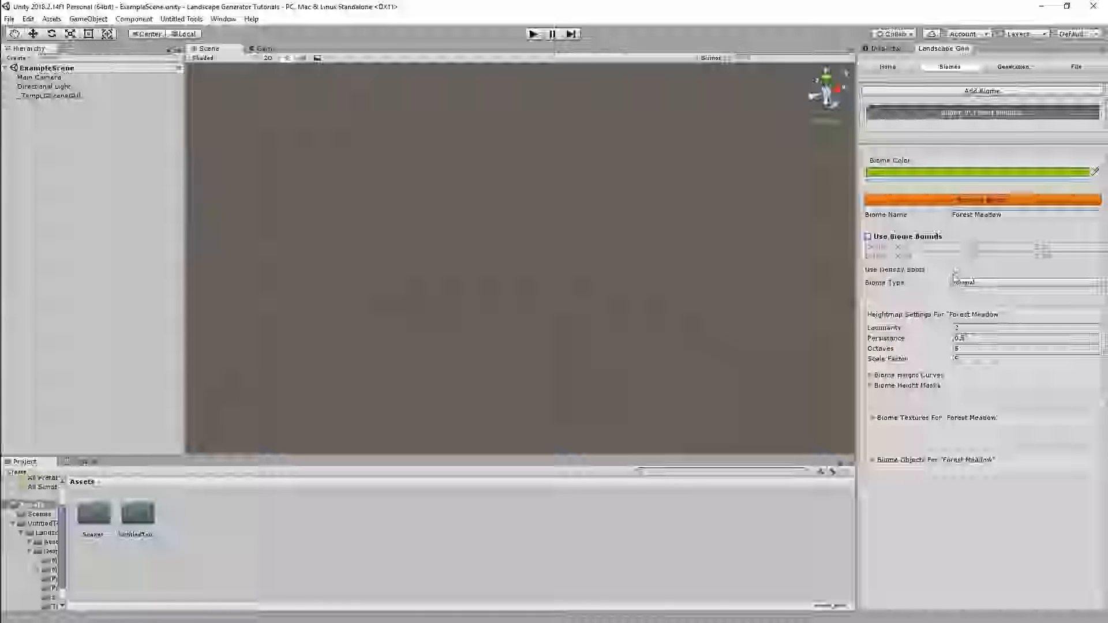
Quick-generate all maps and view the population map enlarged, closing the preview when done.
left_click(1013, 67)
left_click(968, 113)
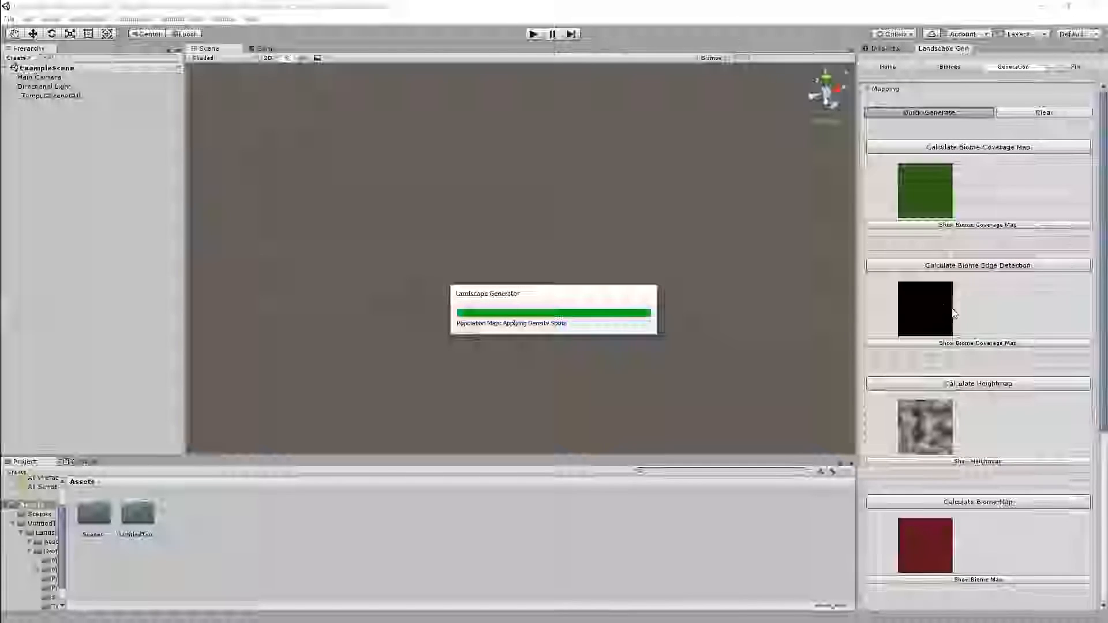
scroll(959, 316, "down", 3)
scroll(959, 316, "down", 2)
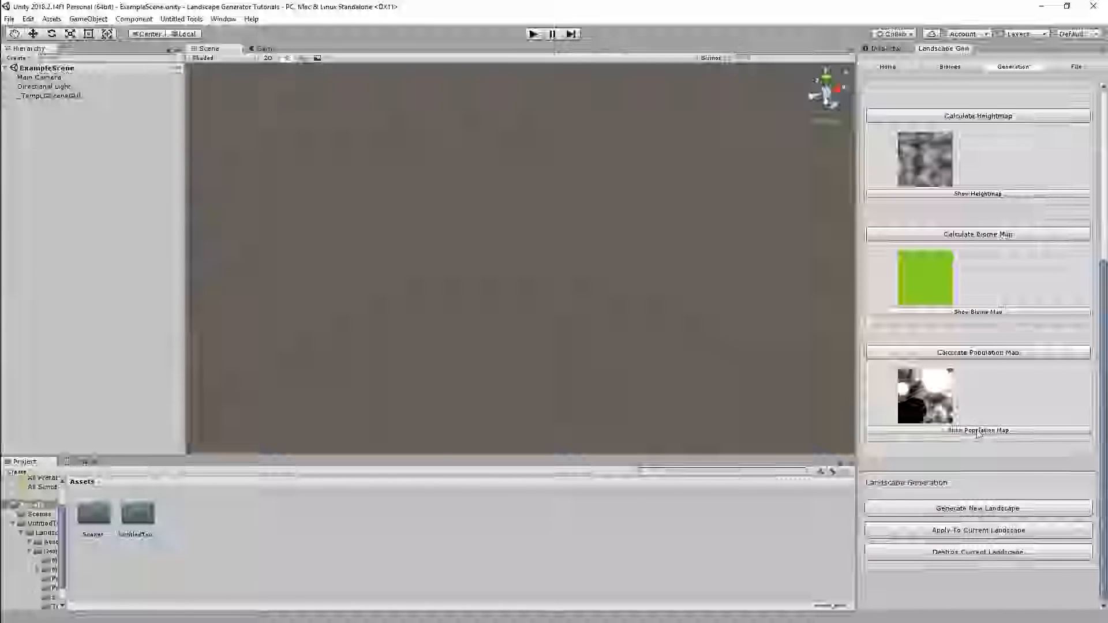
left_click(976, 429)
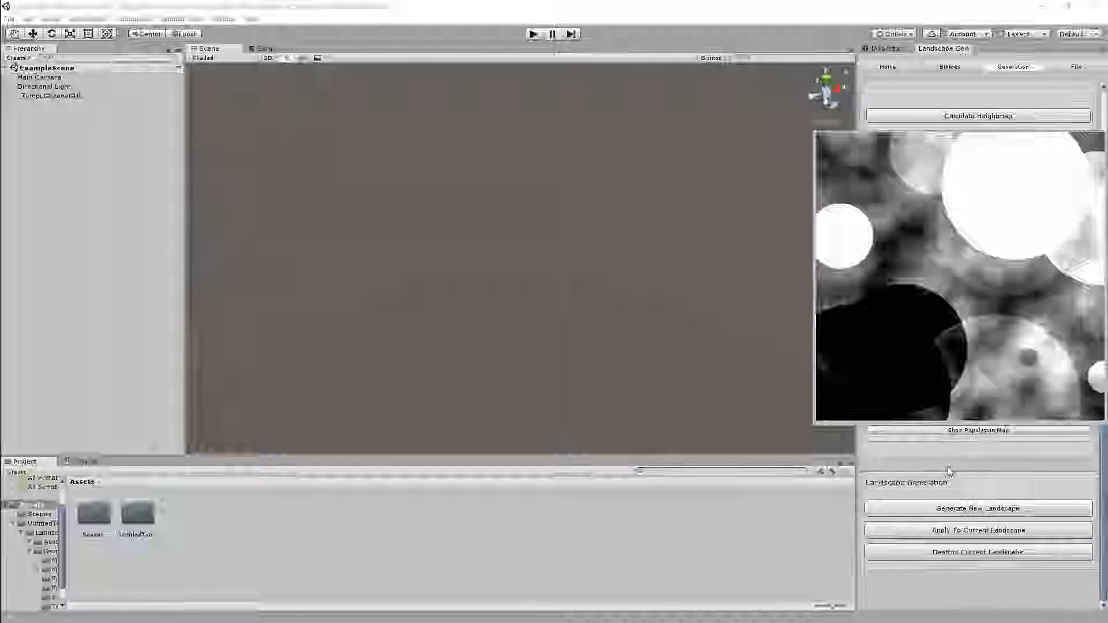
left_click(967, 455)
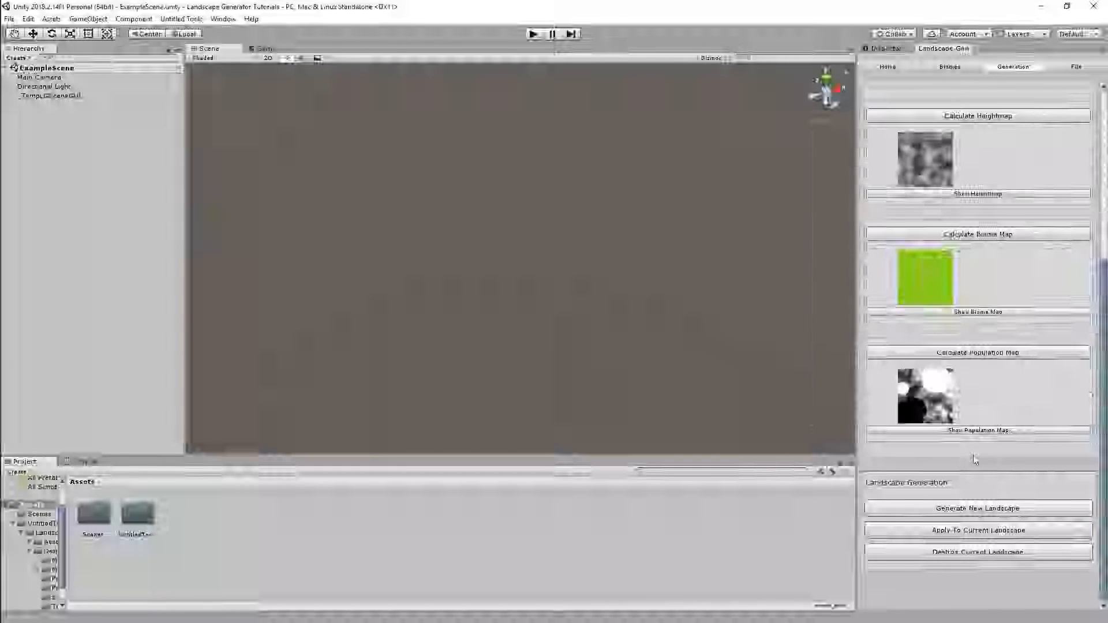
Review the biome type options available for the Forest Meadow biome, leaving the type set to Normal.
left_click(949, 66)
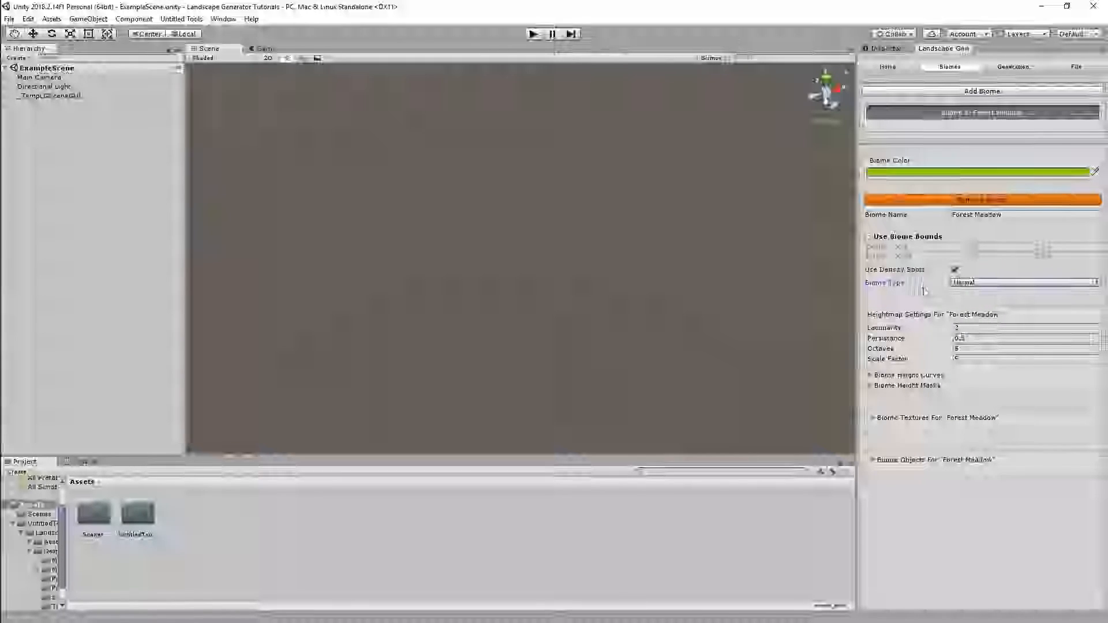
left_click(971, 286)
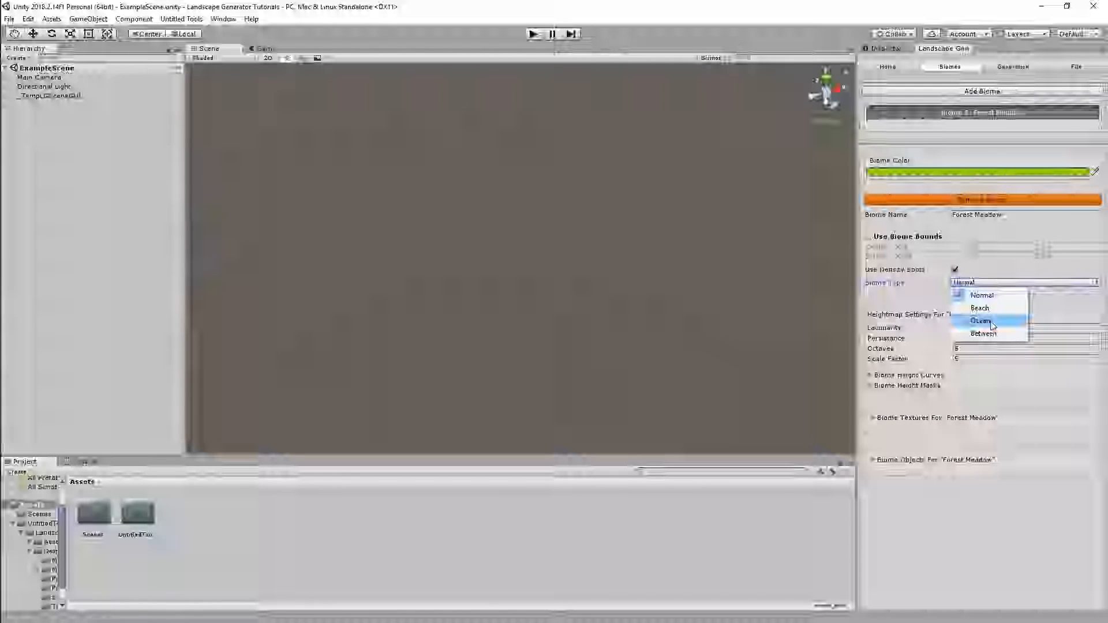
left_click(919, 289)
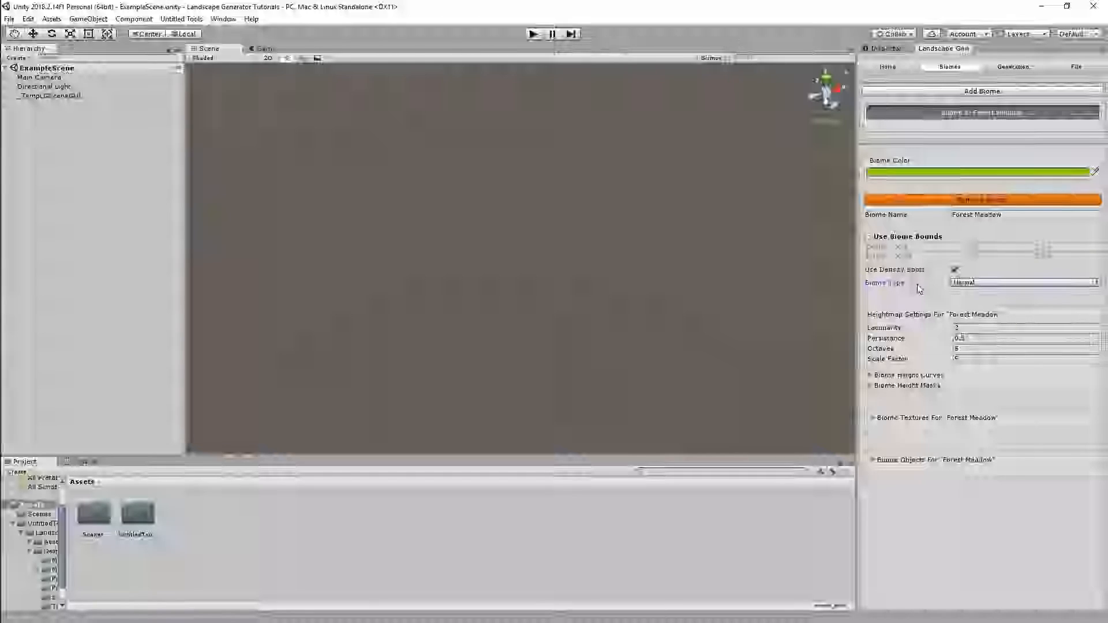
left_click(970, 282)
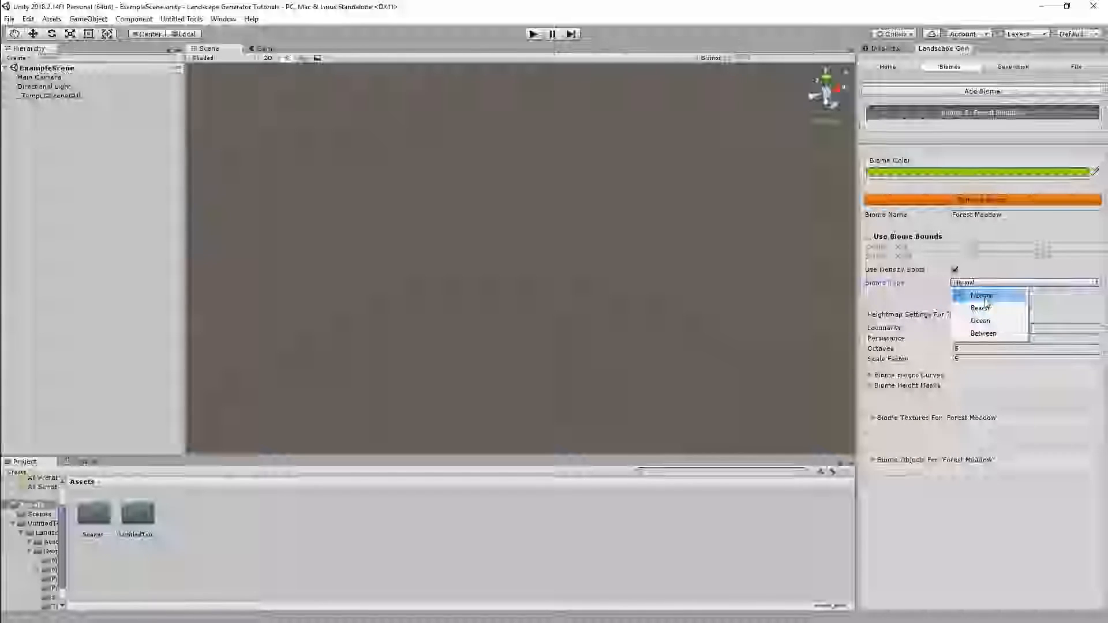
left_click(901, 291)
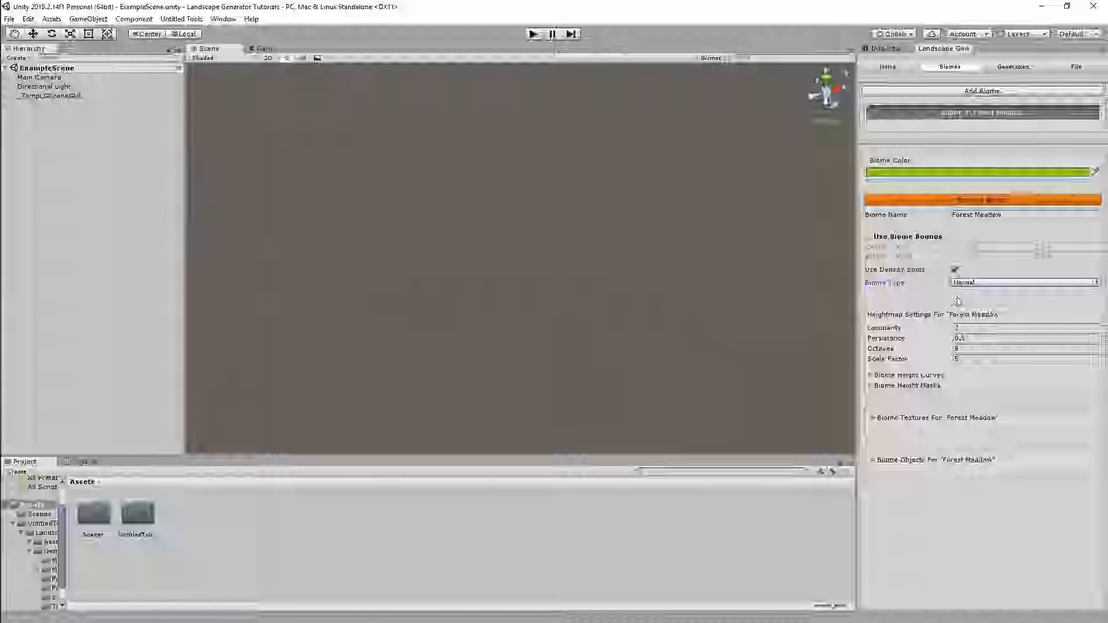
Examine the Forest Meadow biome type options alongside the general landscape settings and the generated map previews.
left_click(973, 283)
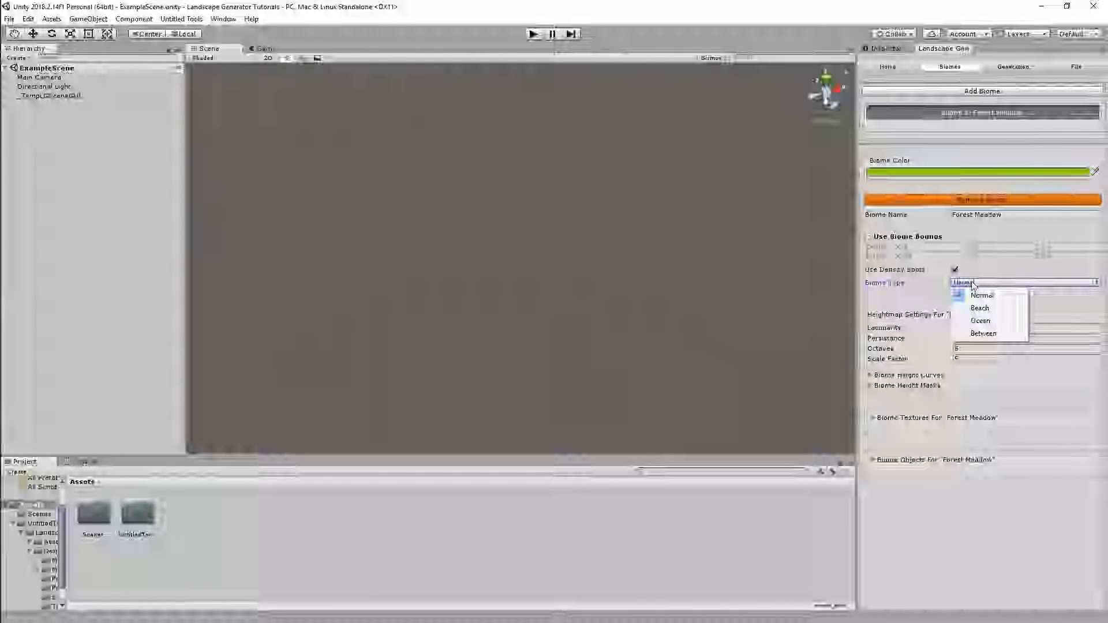
left_click(976, 293)
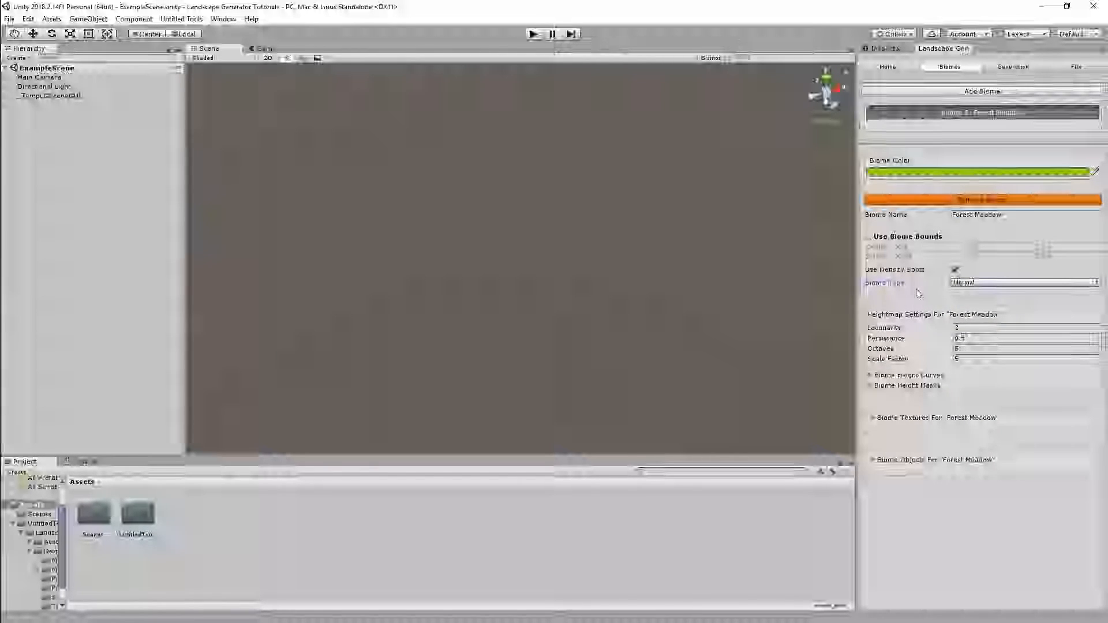
left_click(977, 285)
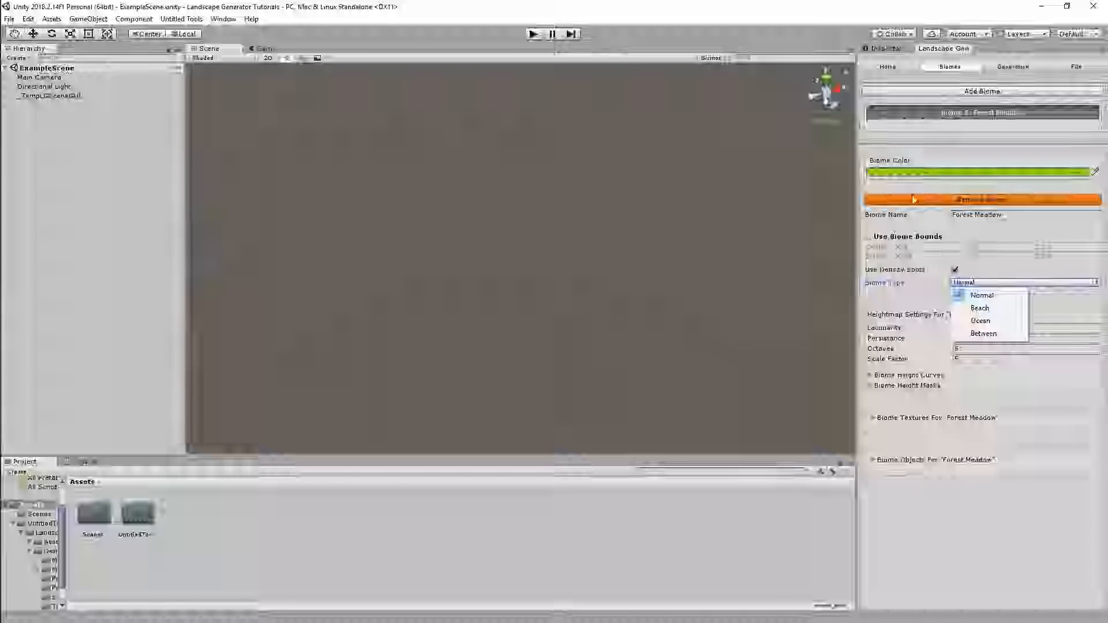
left_click(886, 74)
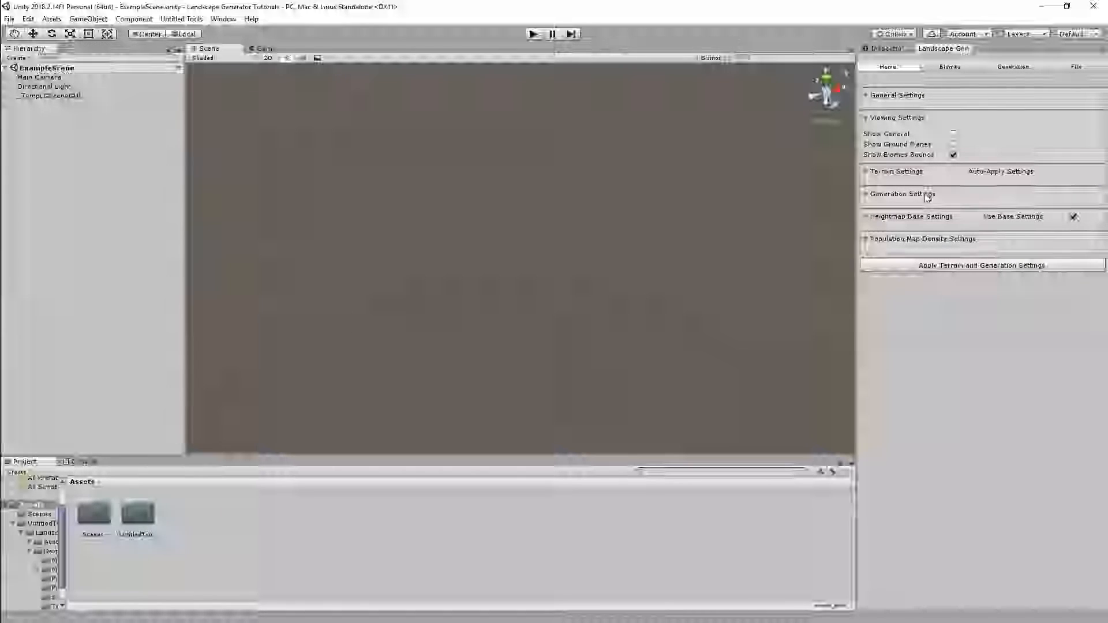
left_click(968, 68)
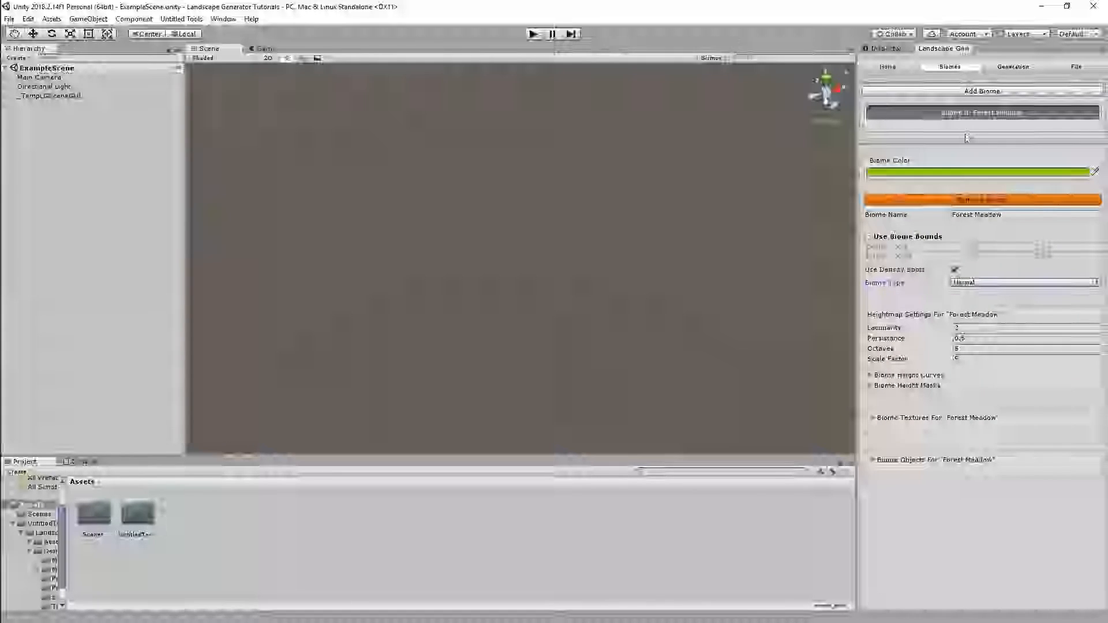
left_click(977, 283)
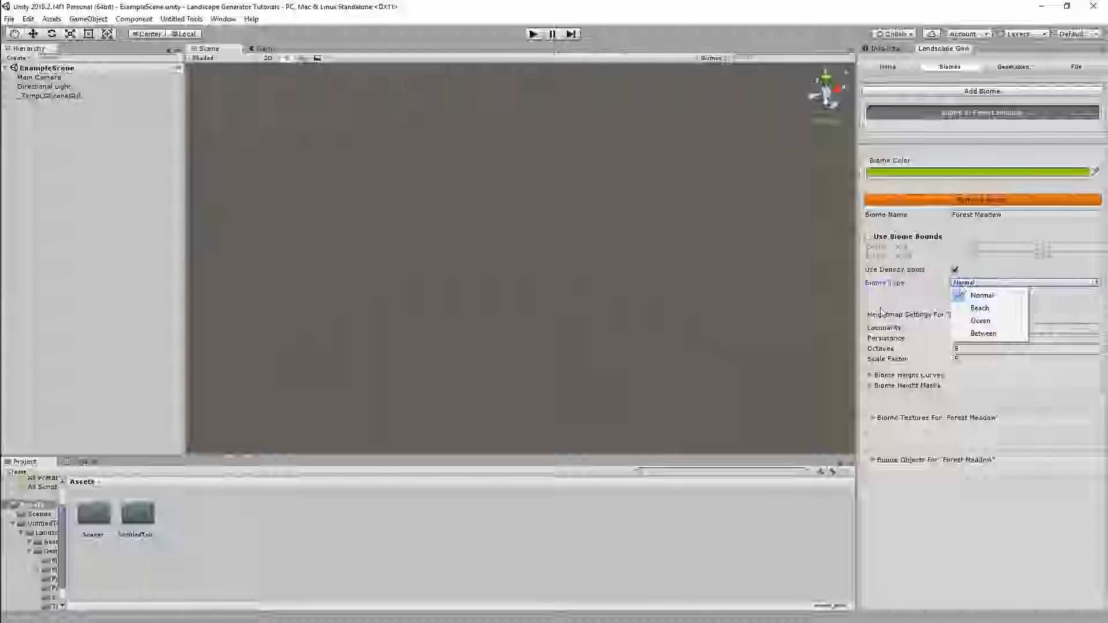
left_click(1012, 66)
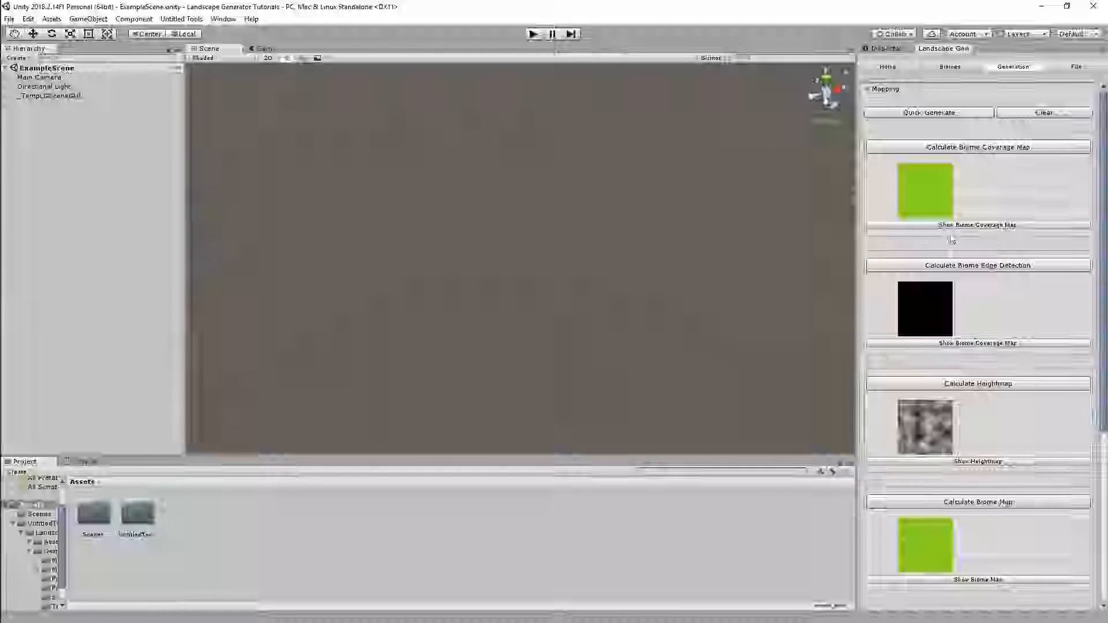
left_click(950, 67)
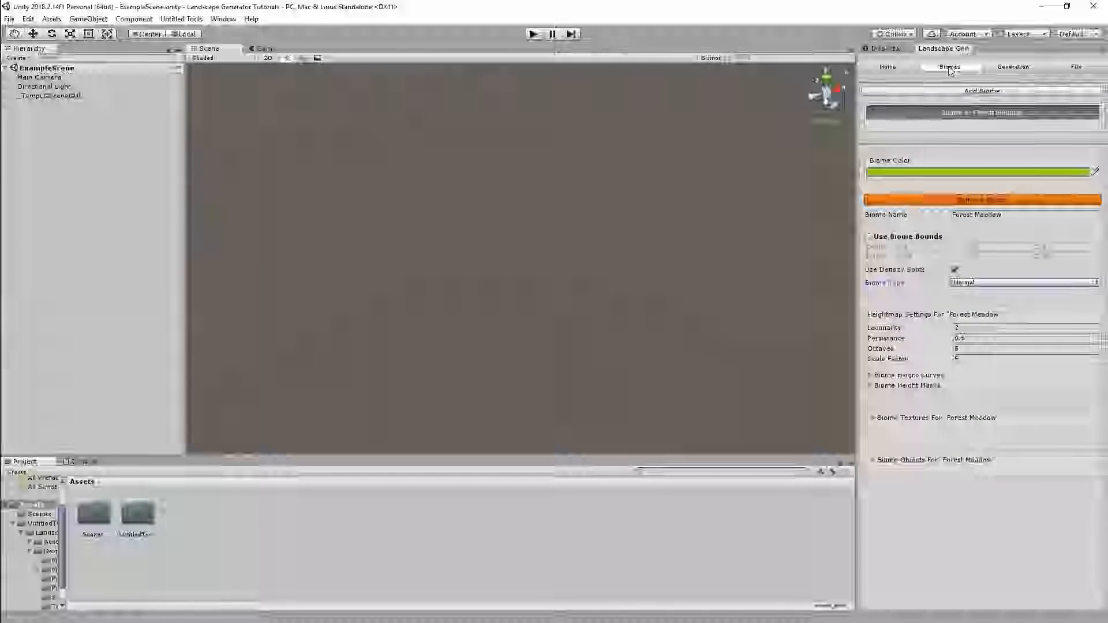
Set the Forest Meadow biome type to Ocean and expand the Generation Settings containing the relative water height.
left_click(967, 284)
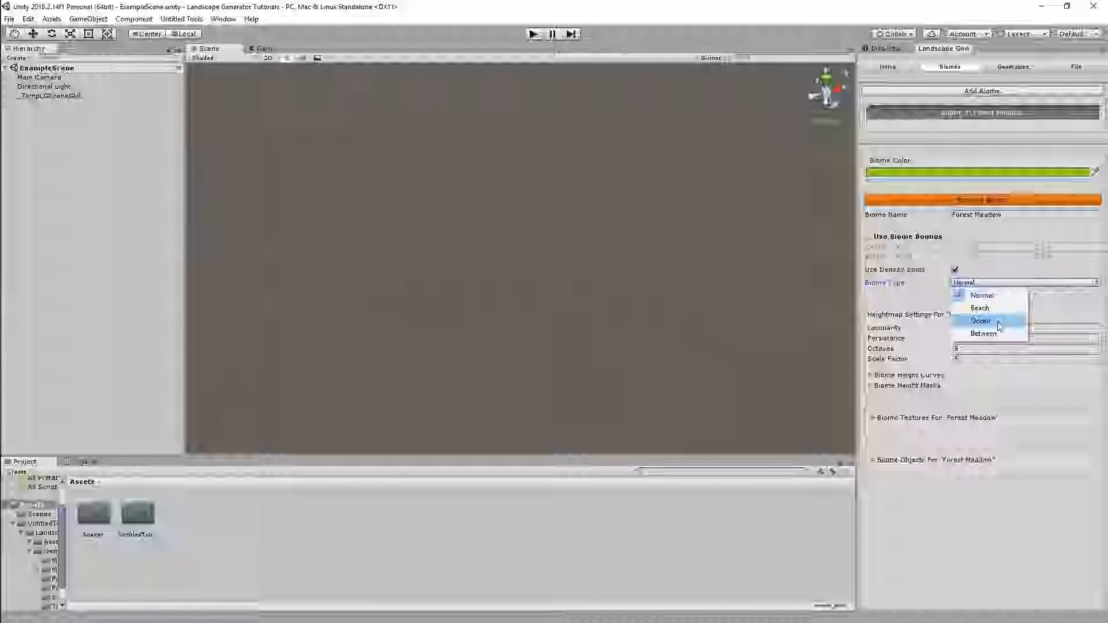
left_click(897, 70)
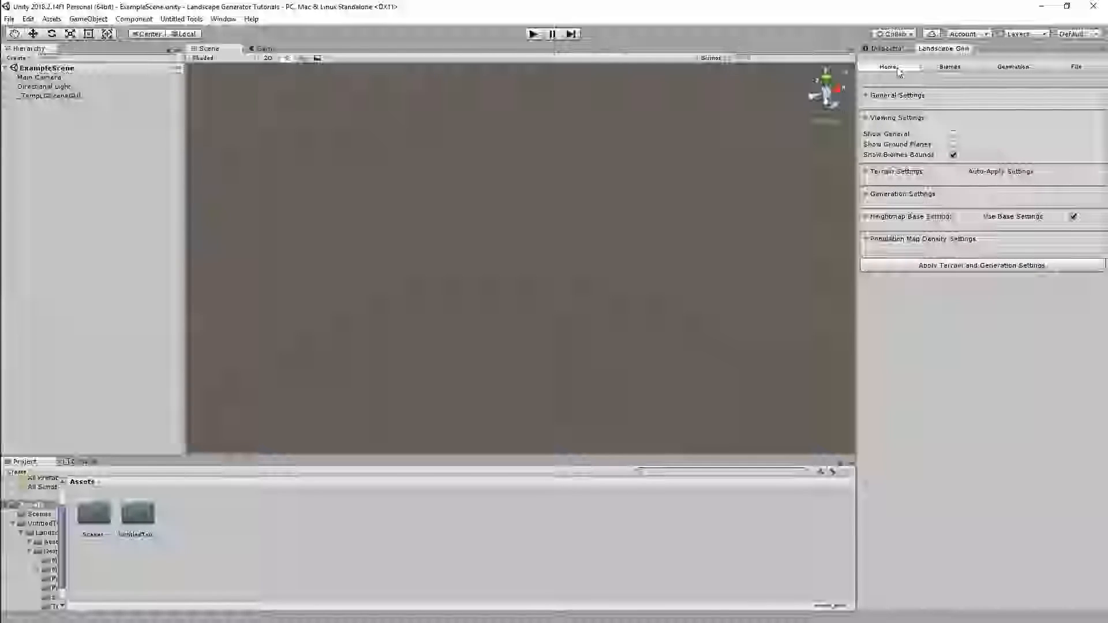
left_click(918, 193)
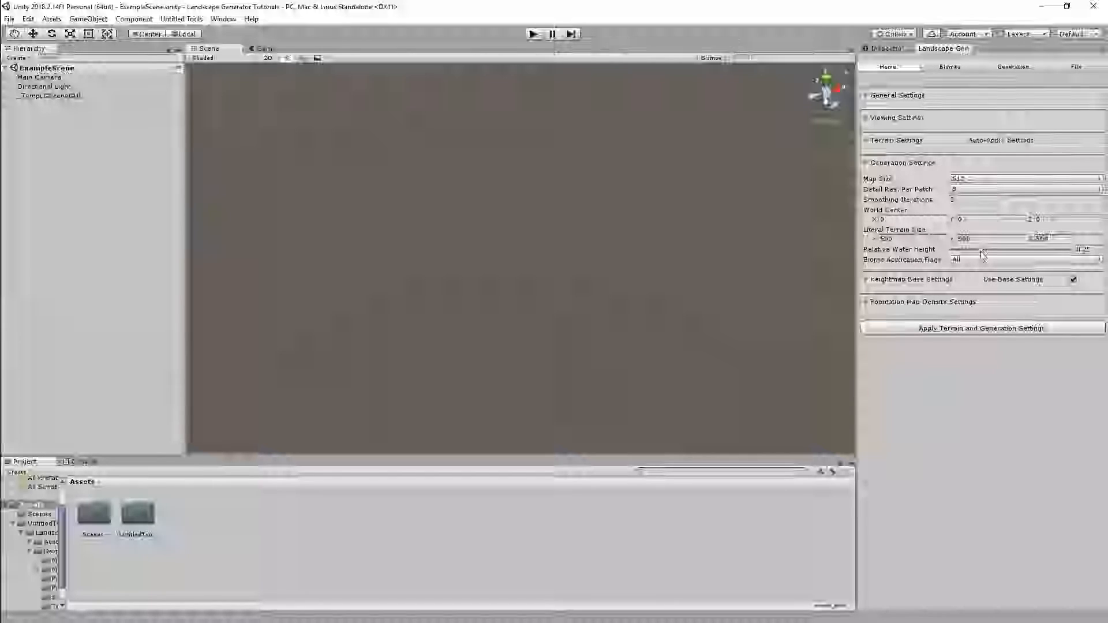
Review the generated map previews, then compare the Forest Meadow biome settings with the relative water height in the Generation Settings.
left_click(996, 68)
scroll(974, 327, "down", 3)
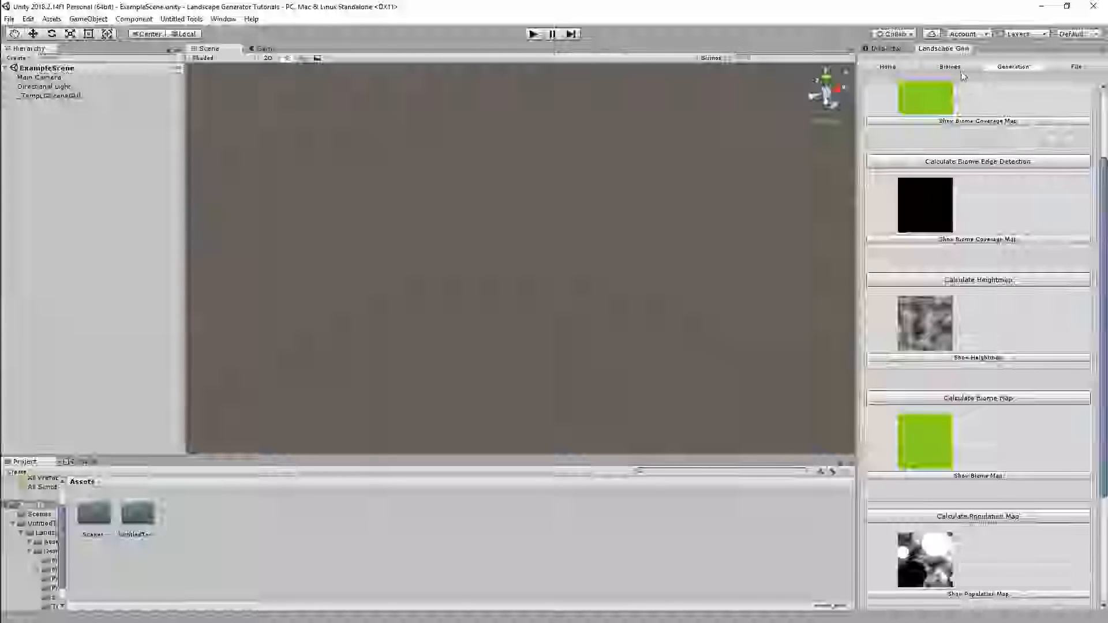
scroll(977, 249, "up", 1)
scroll(978, 250, "up", 1)
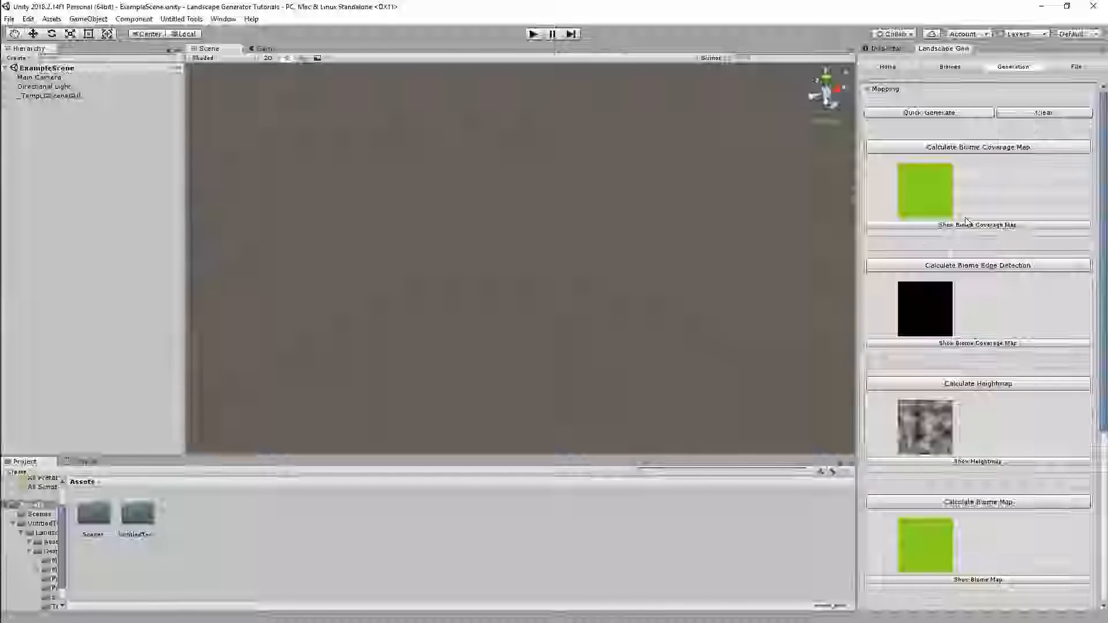
left_click(955, 69)
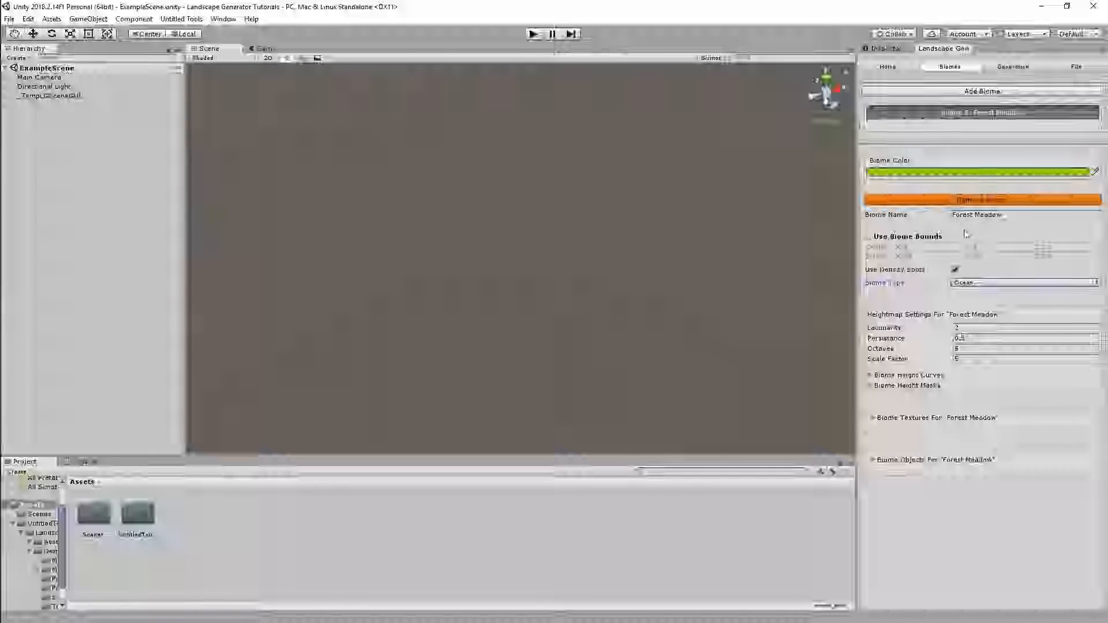
left_click(889, 67)
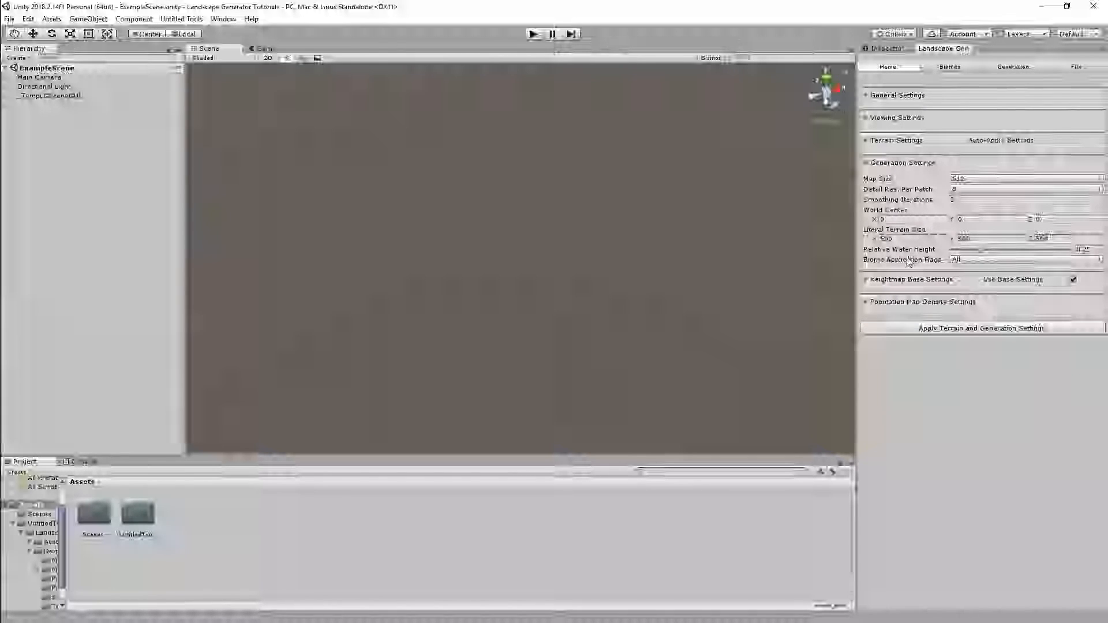
left_click(951, 68)
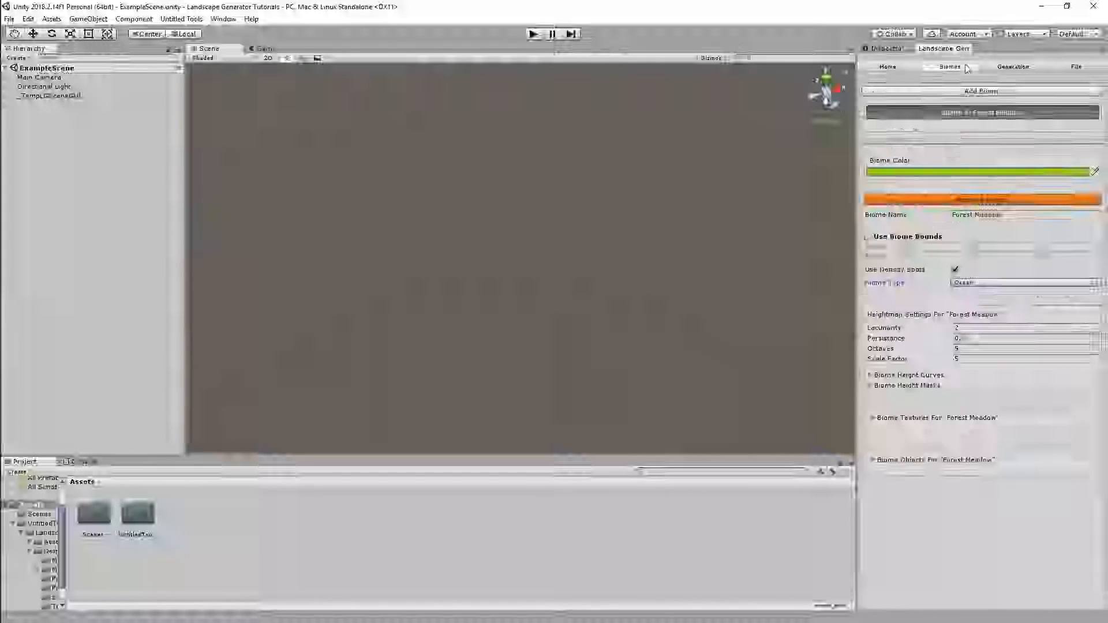
Set the Forest Meadow biome type to Beach and compare its relative beach height with the relative water height in the Generation Settings.
left_click(969, 285)
left_click(969, 306)
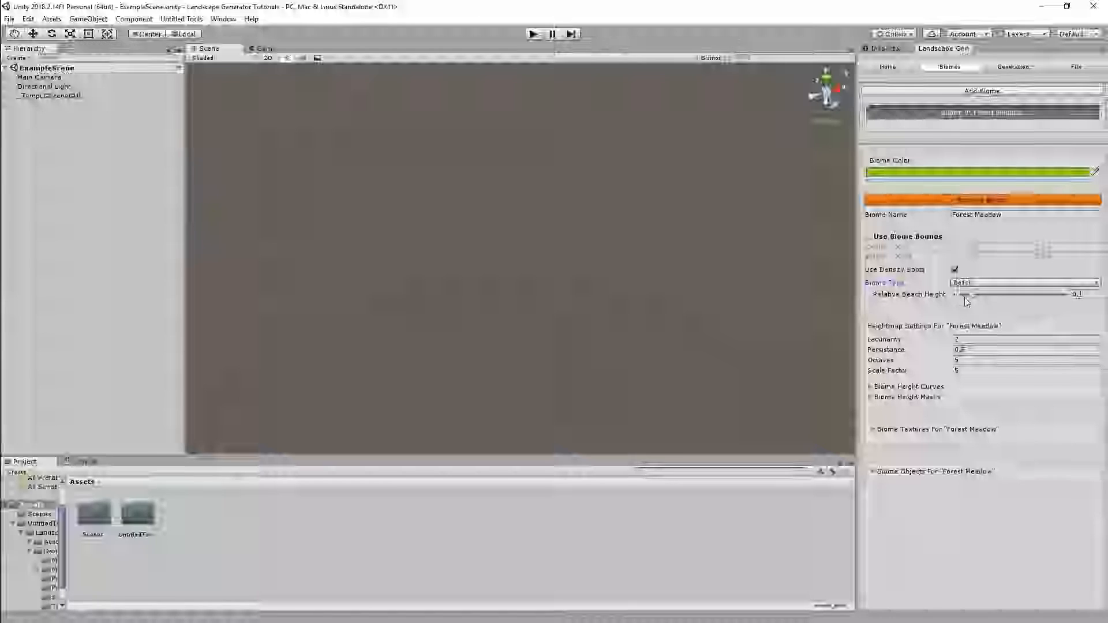
left_click(897, 69)
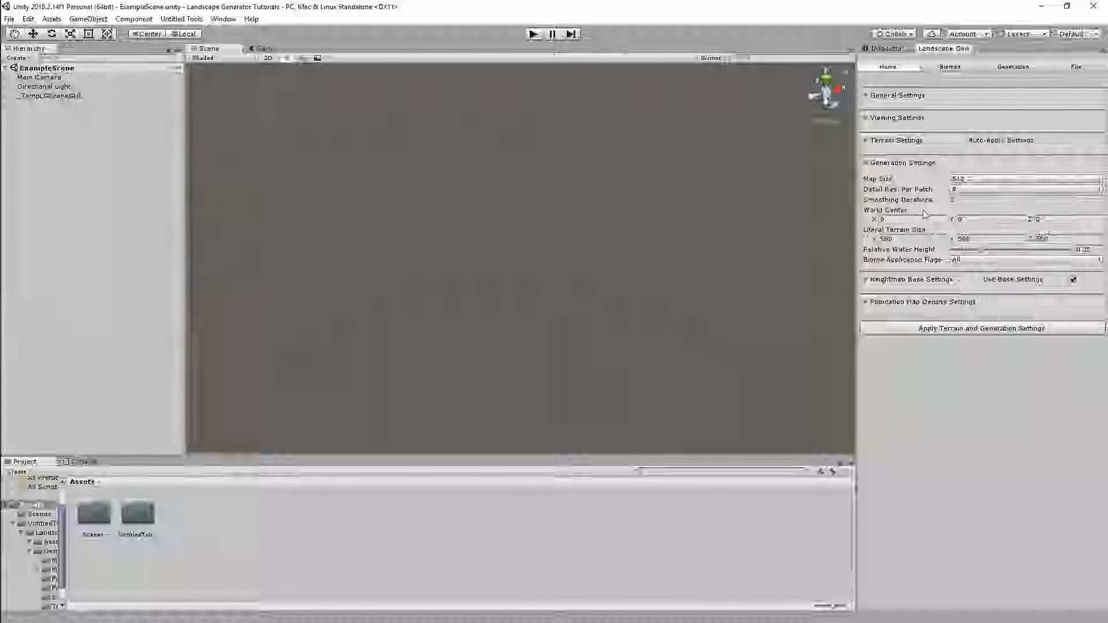
left_click(960, 68)
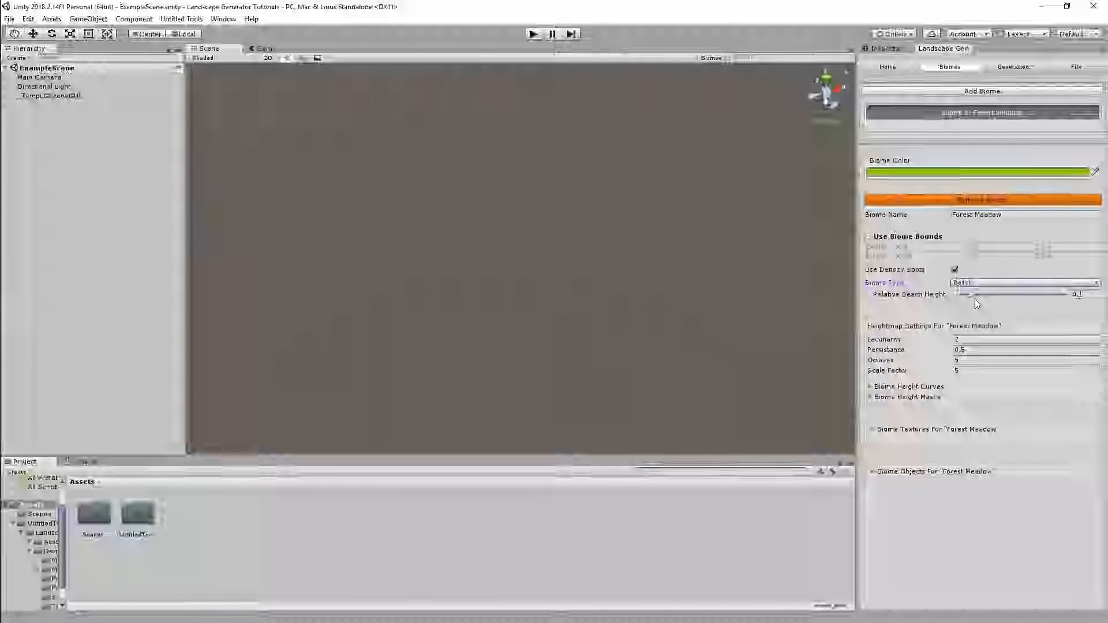
left_click(889, 67)
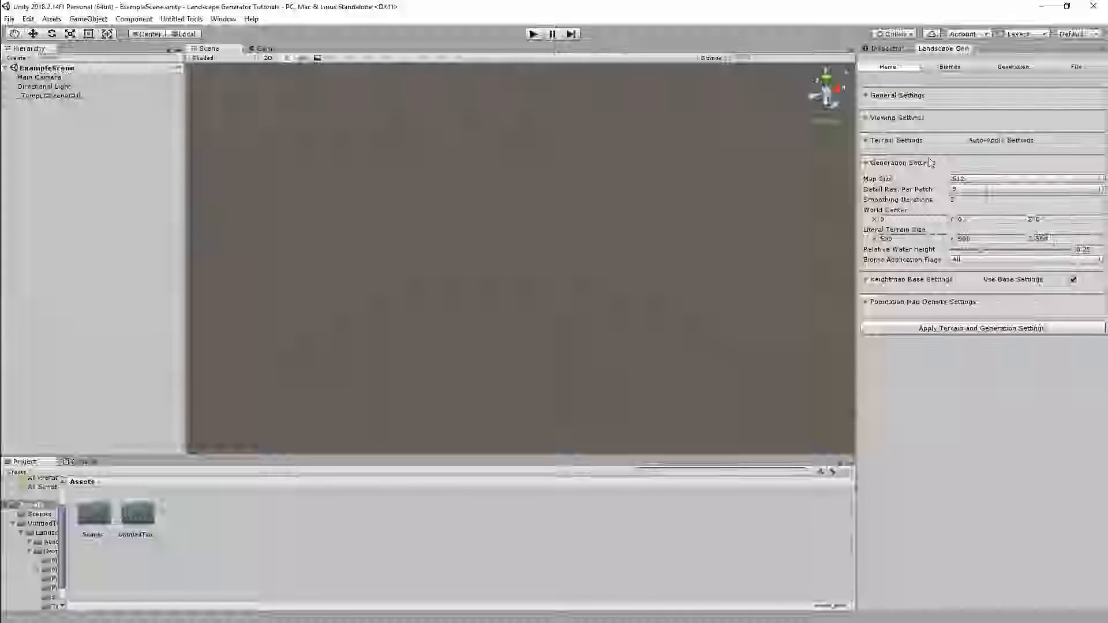
left_click(948, 66)
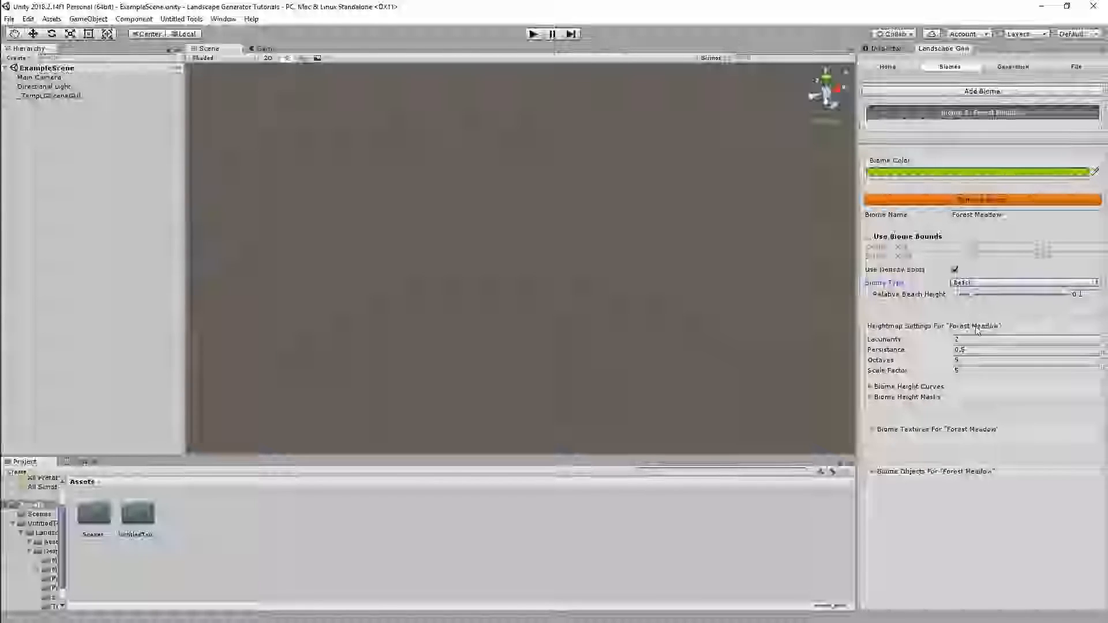
Try to set the Forest Meadow biome type to Between and dismiss the resulting dialog.
left_click(975, 283)
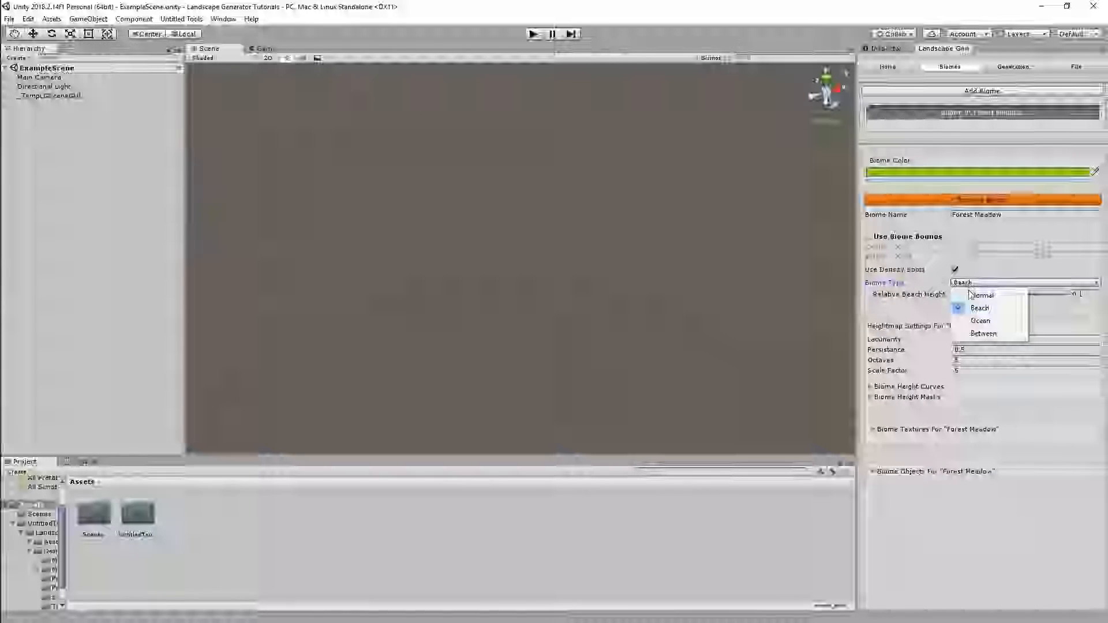
left_click(977, 331)
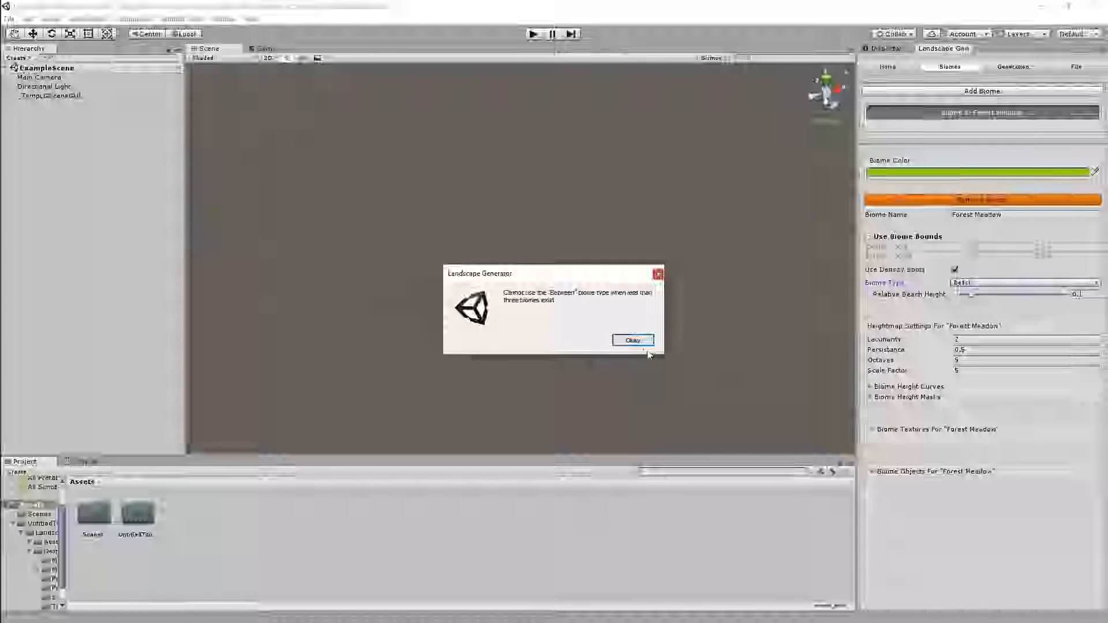
left_click(632, 340)
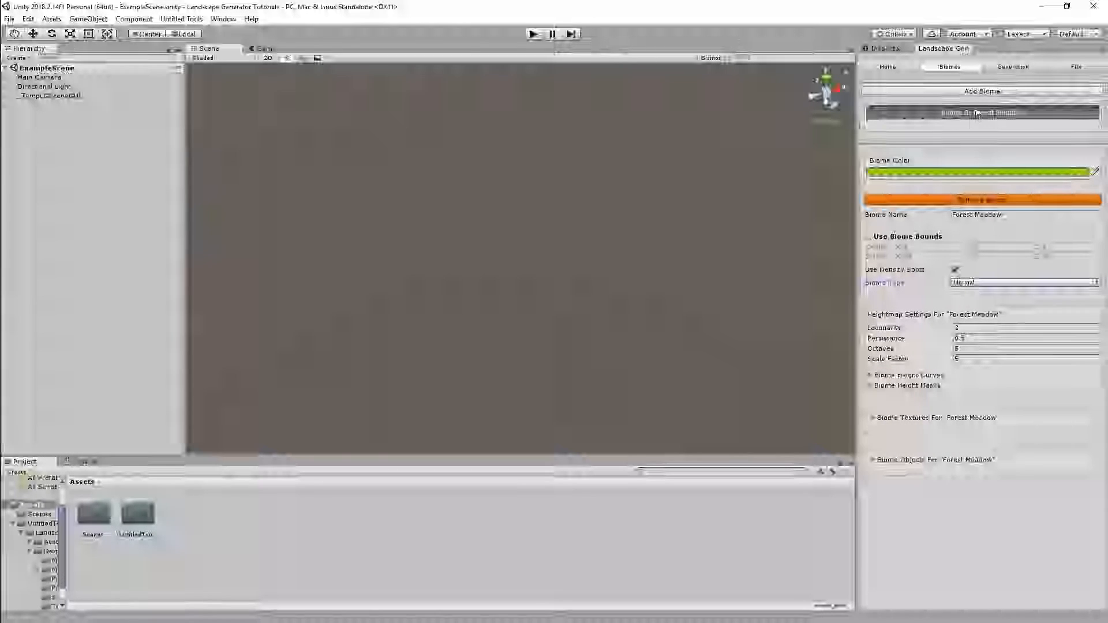
Add two new biomes and set the Forest Meadow biome type to Between.
left_click(981, 91)
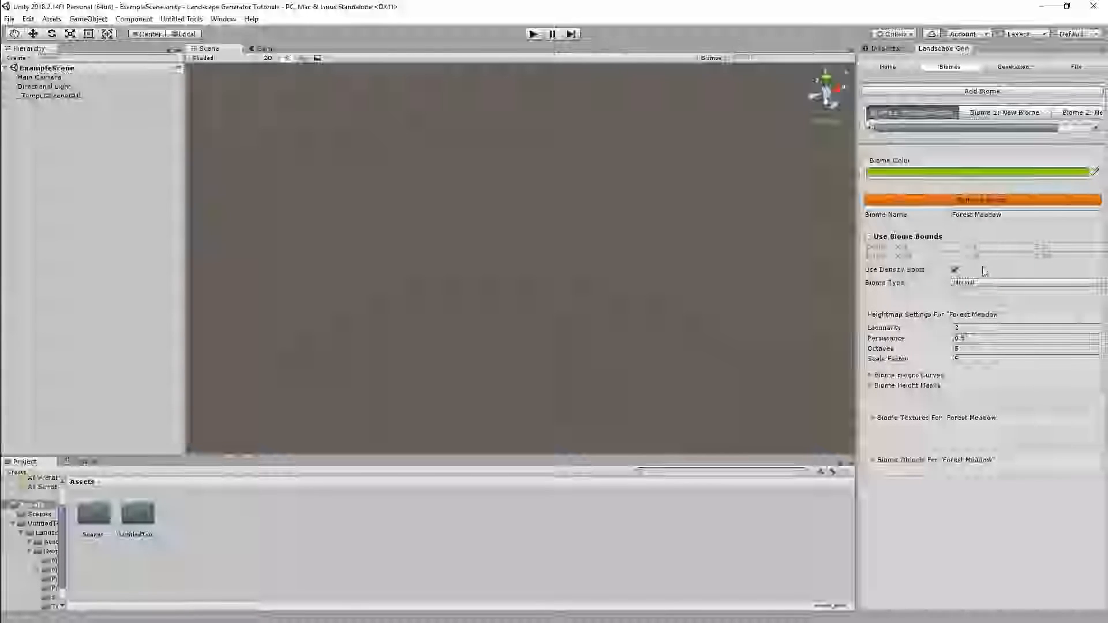
left_click(976, 282)
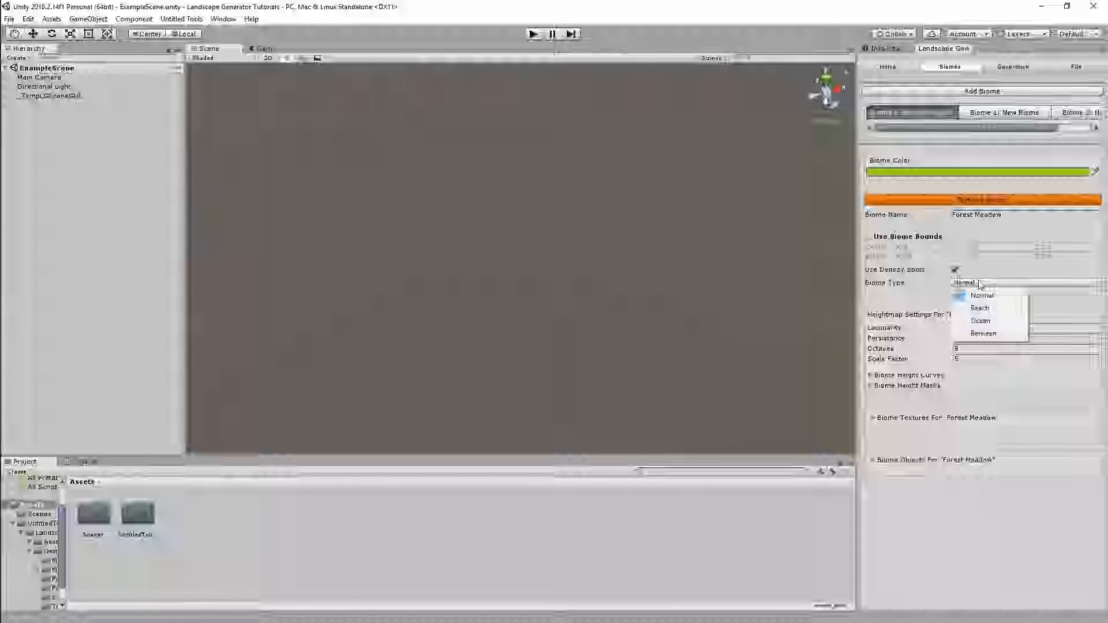
left_click(984, 334)
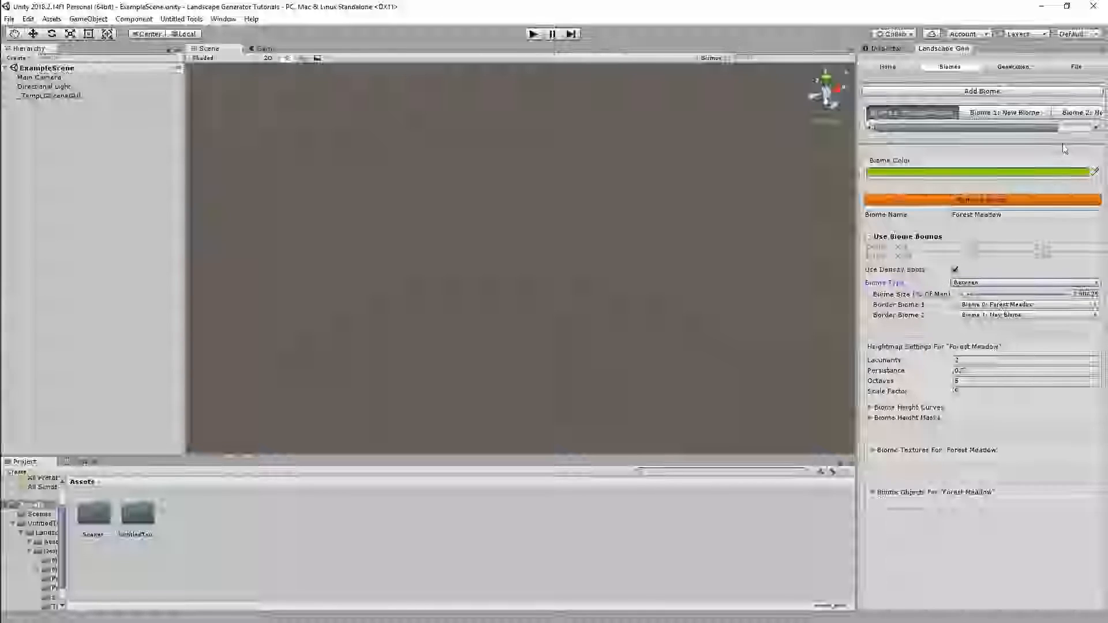
Look over the new biomes, then set Forest Meadow's border biomes to Biome 1 and Biome 2.
left_click(1022, 115)
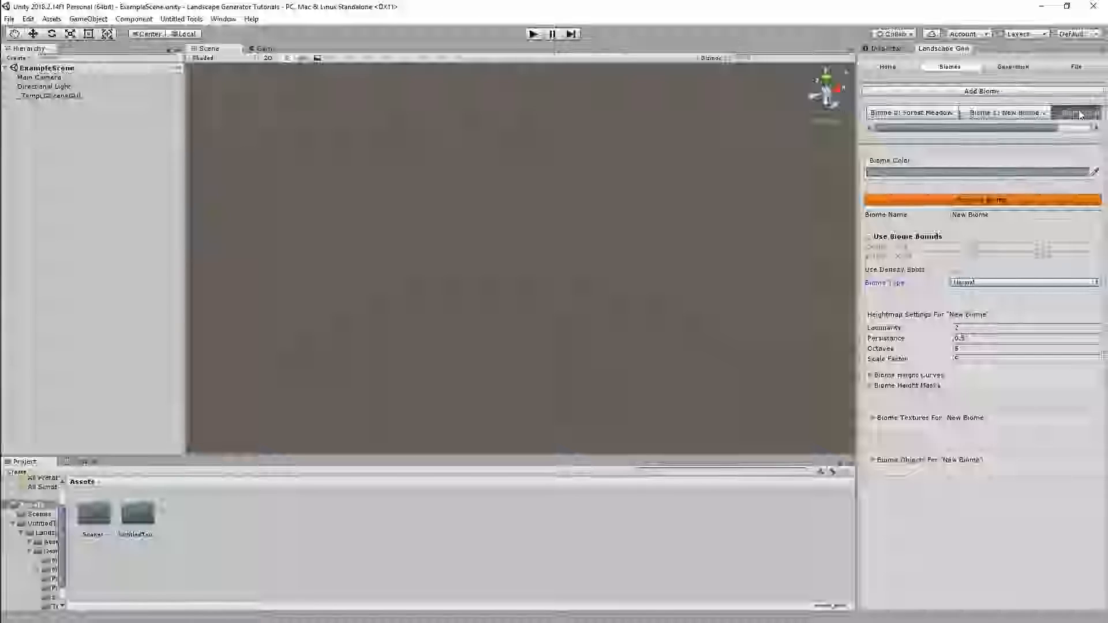
left_click(918, 114)
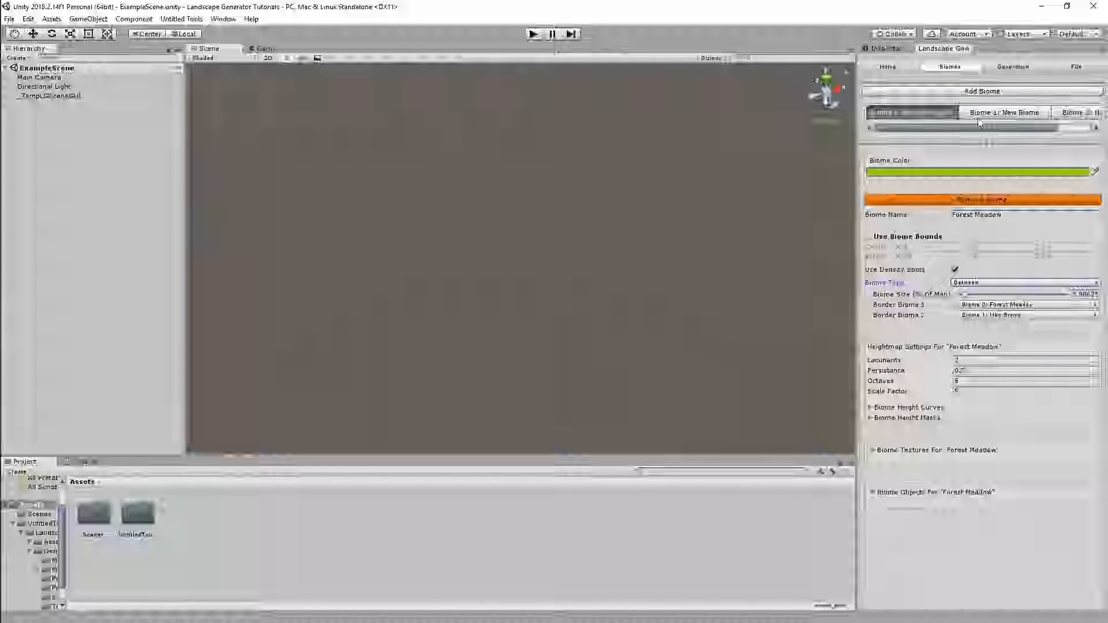
left_click(997, 308)
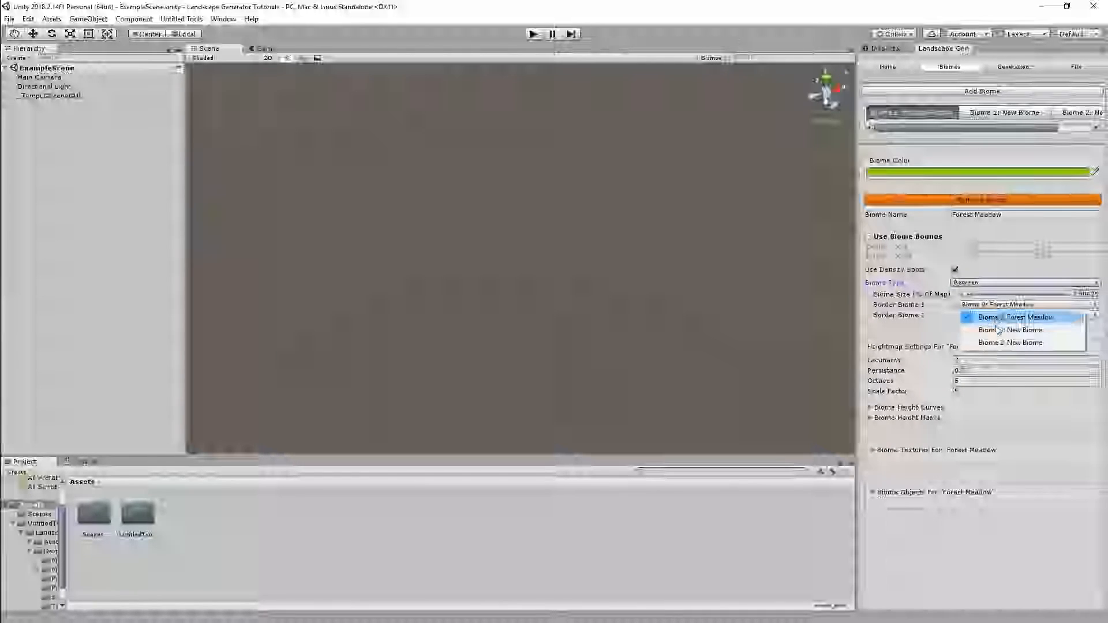
left_click(998, 332)
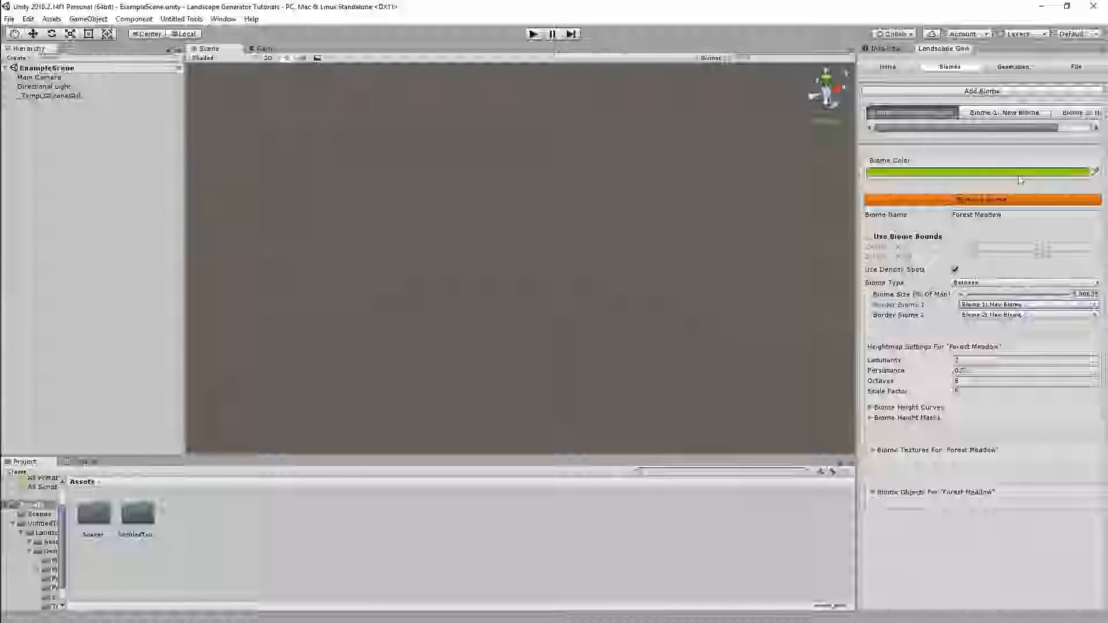
Rename Biome 1 to Swamp.
left_click(1015, 115)
left_click(969, 215)
type("Swamp")
key("Return")
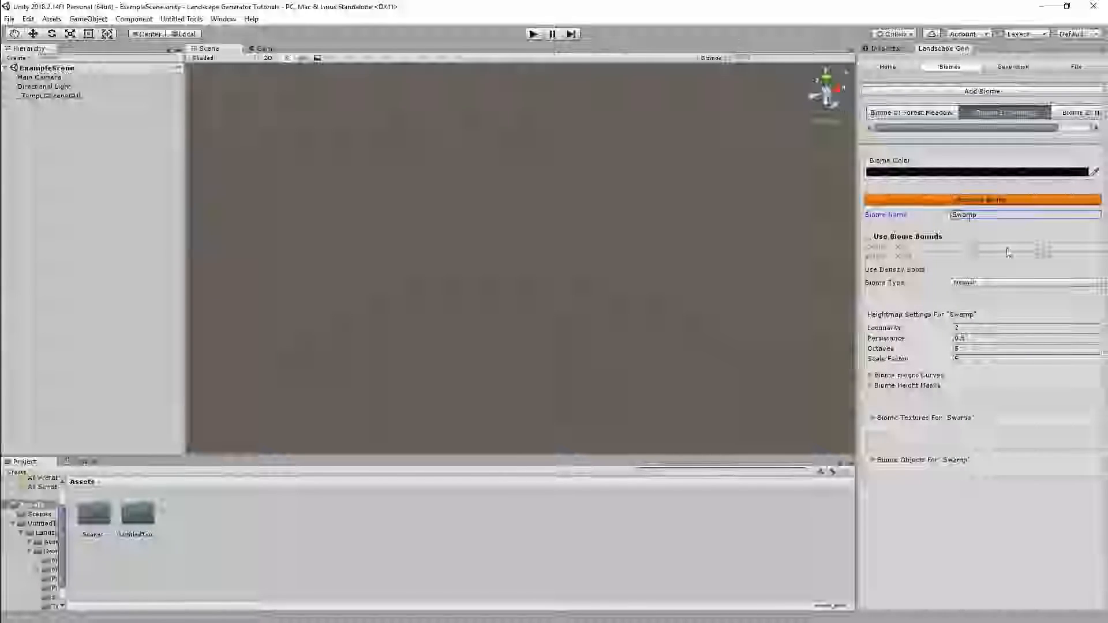
Rename Biome 2 to Snowy and return to the Forest Meadow biome.
left_click(1078, 114)
left_click(990, 216)
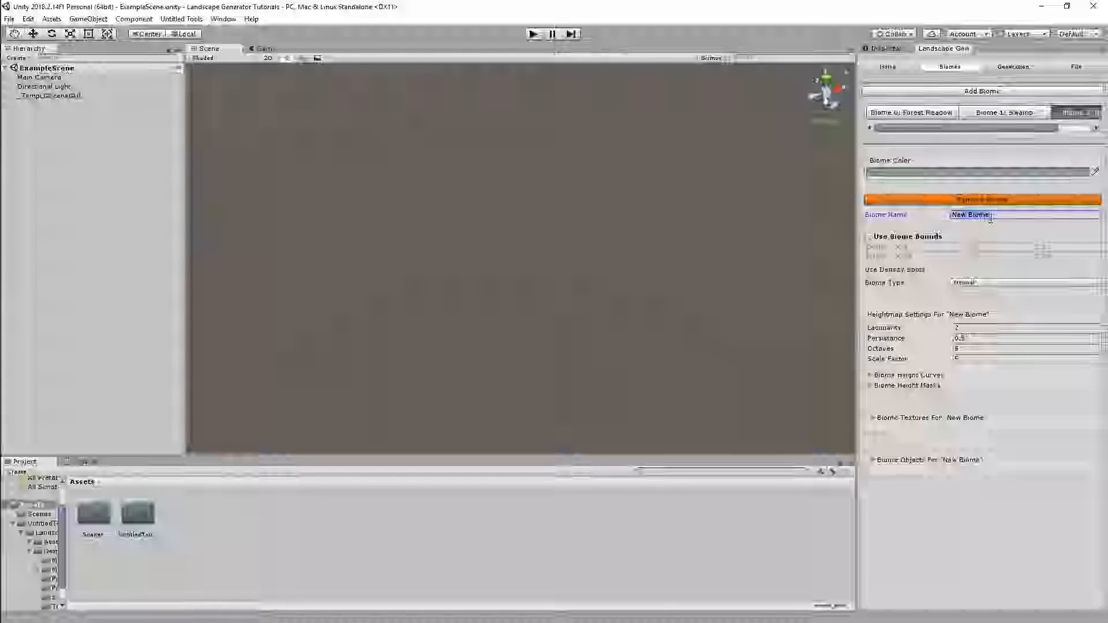
type("Snowy")
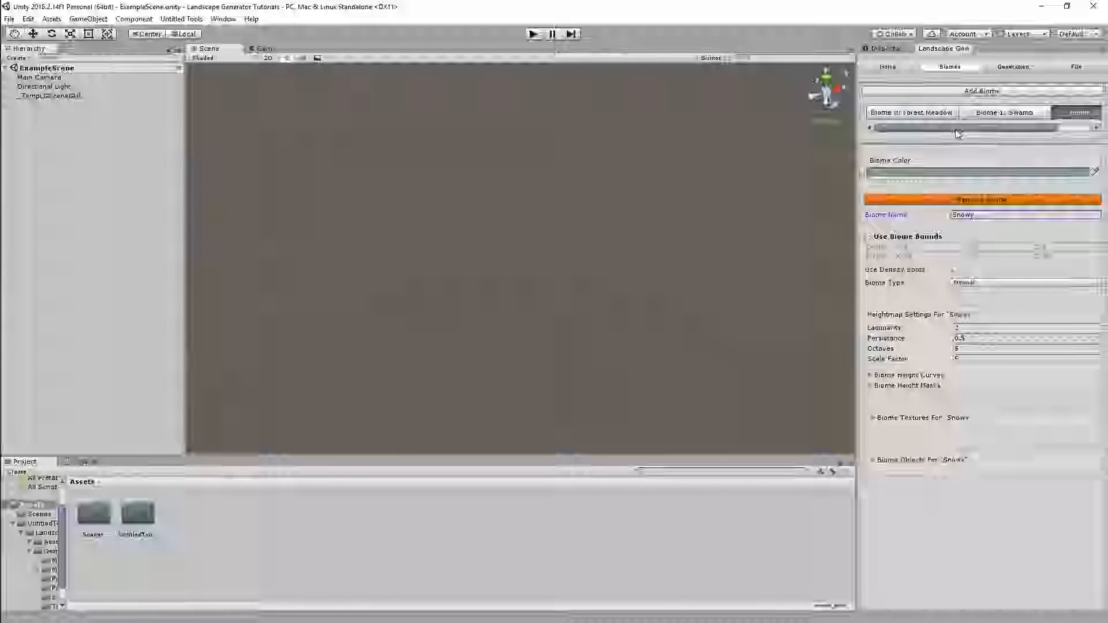
left_click(925, 118)
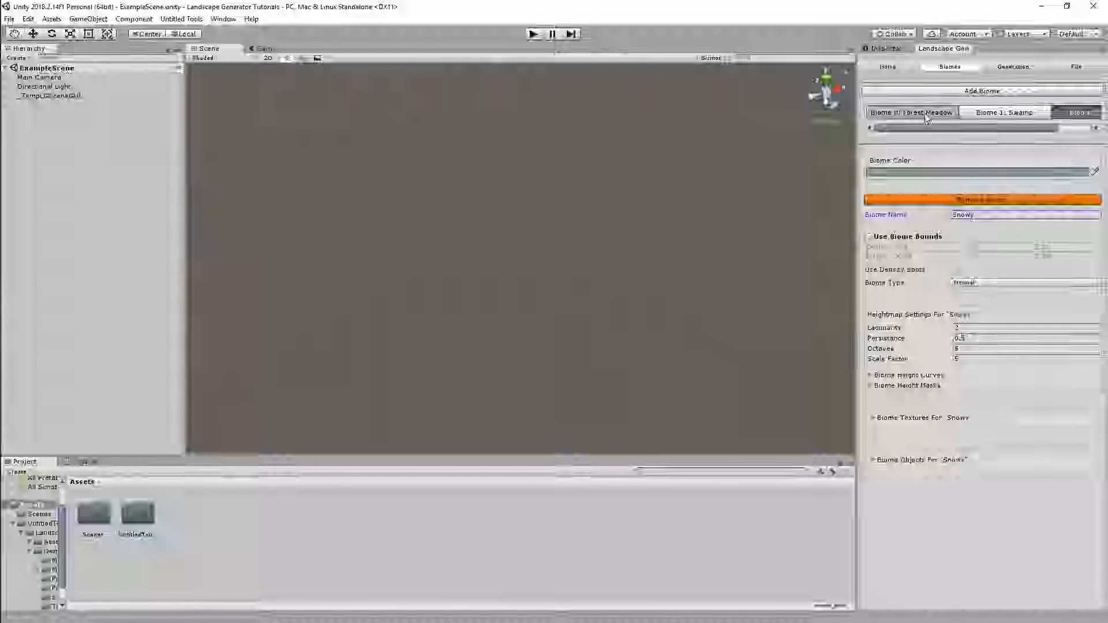
Check the Swamp biome, then try Snowy and Swamp as Forest Meadow's first and second border biomes.
left_click(992, 114)
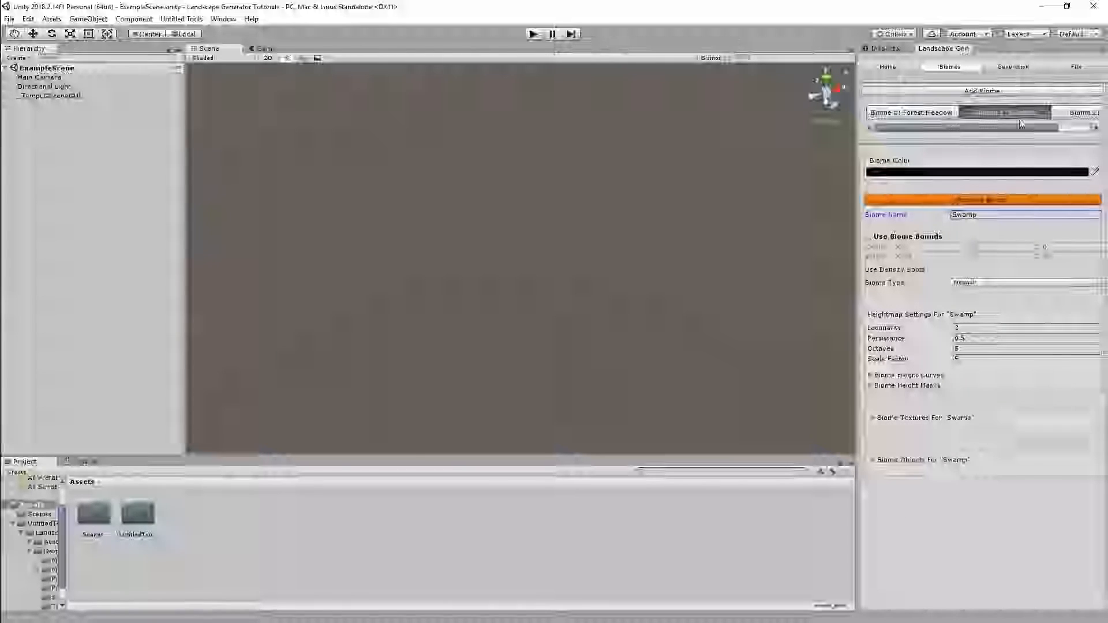
left_click(923, 113)
left_click(992, 304)
left_click(1002, 343)
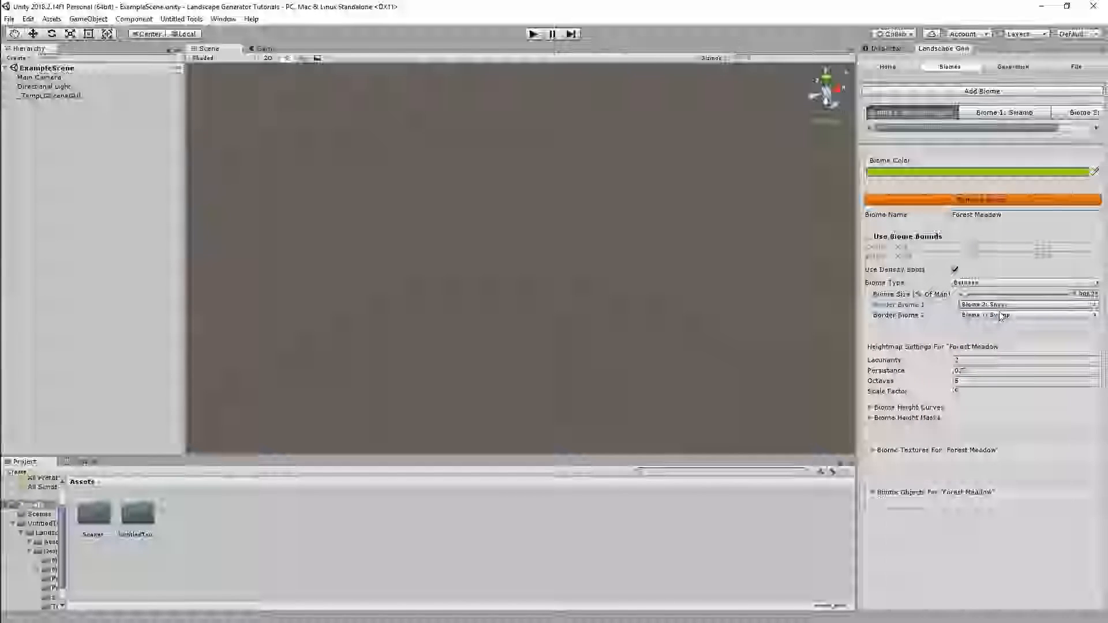
Set Forest Meadow's border biomes to Swamp and Snowy, trying Forest Meadow itself as the first border along the way.
left_click(1032, 315)
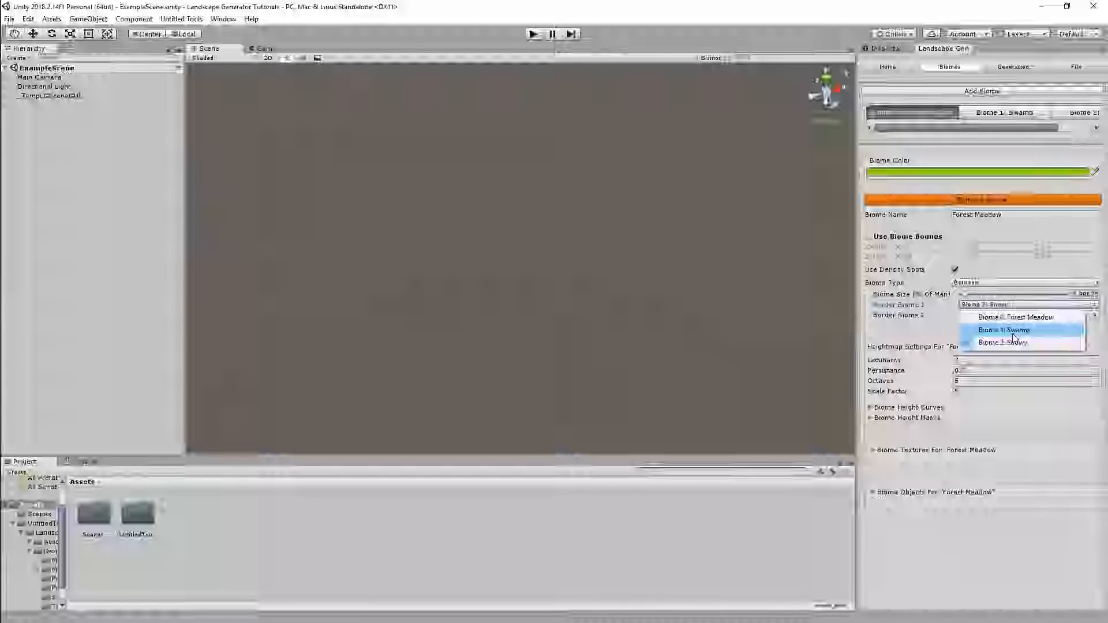
left_click(1013, 332)
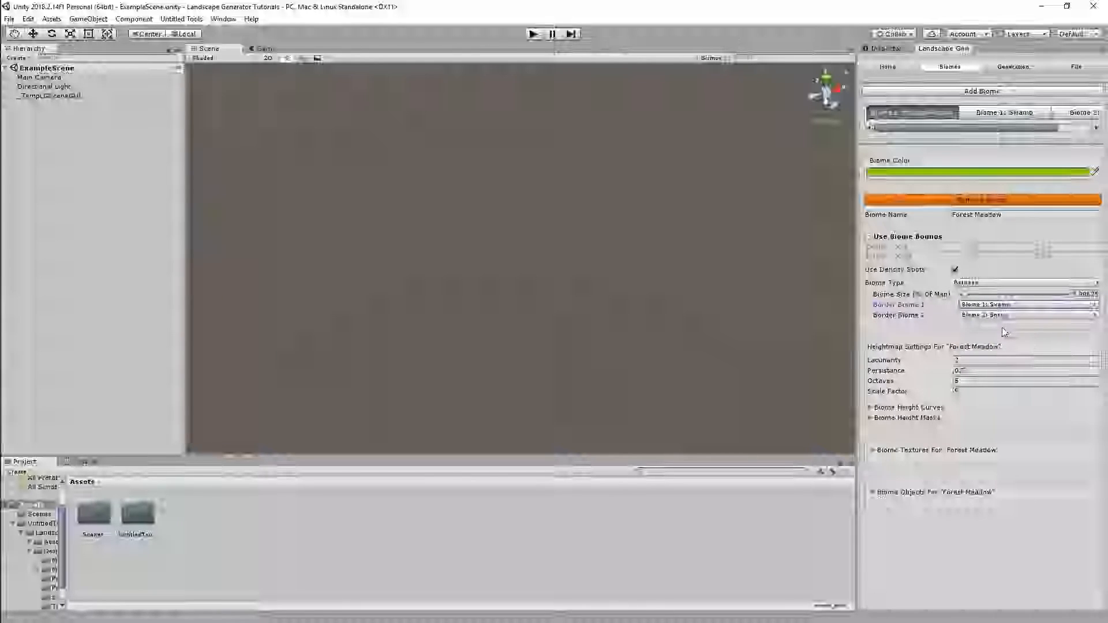
left_click(992, 305)
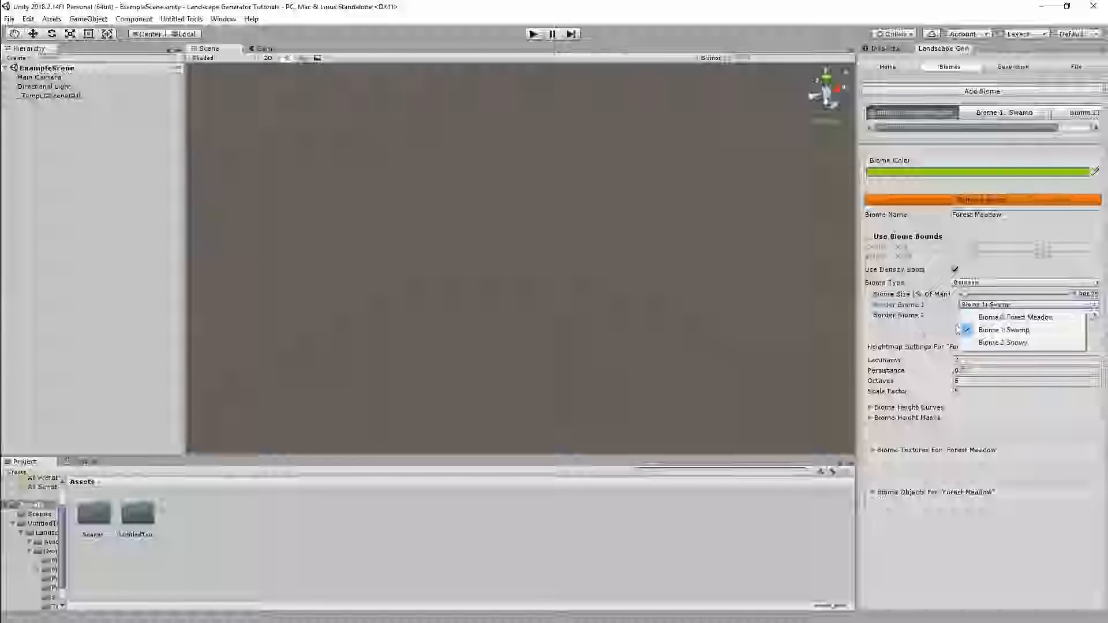
left_click(990, 317)
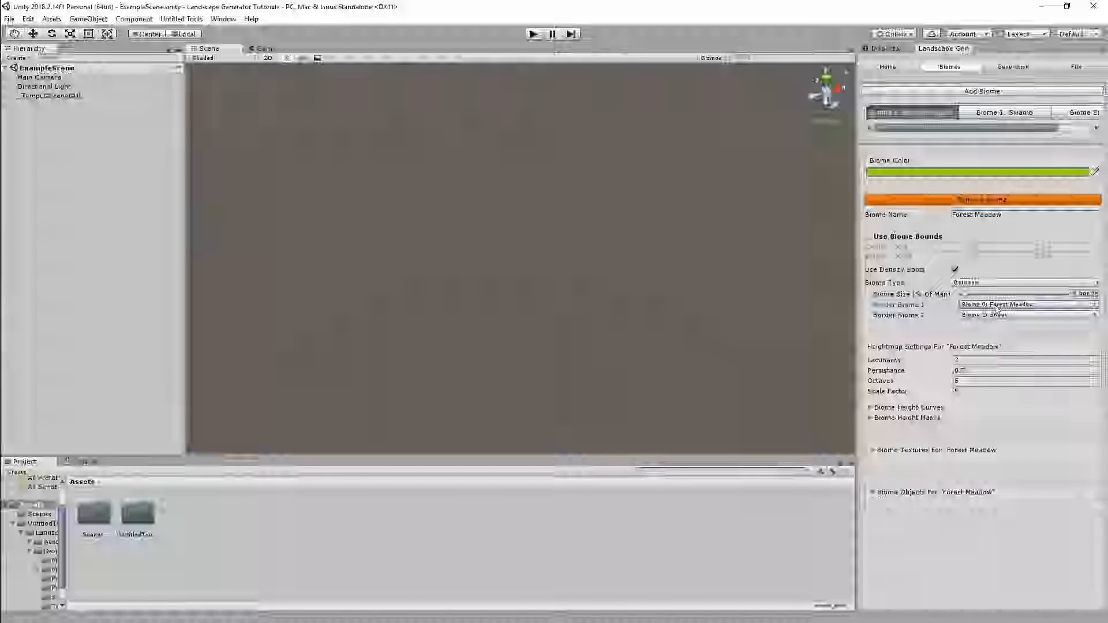
left_click(997, 306)
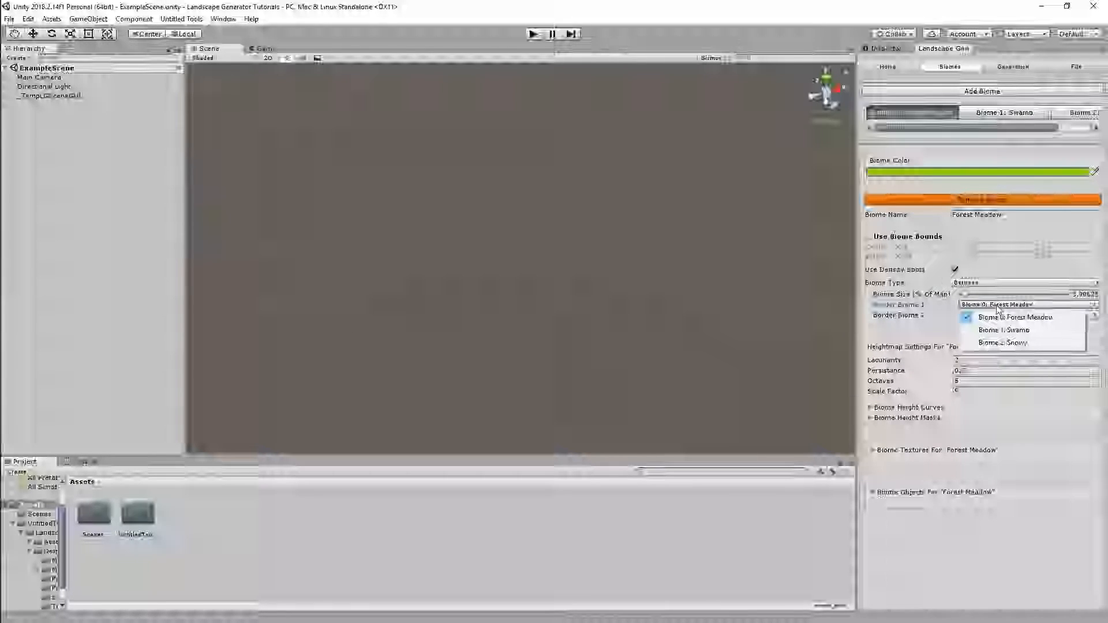
left_click(997, 330)
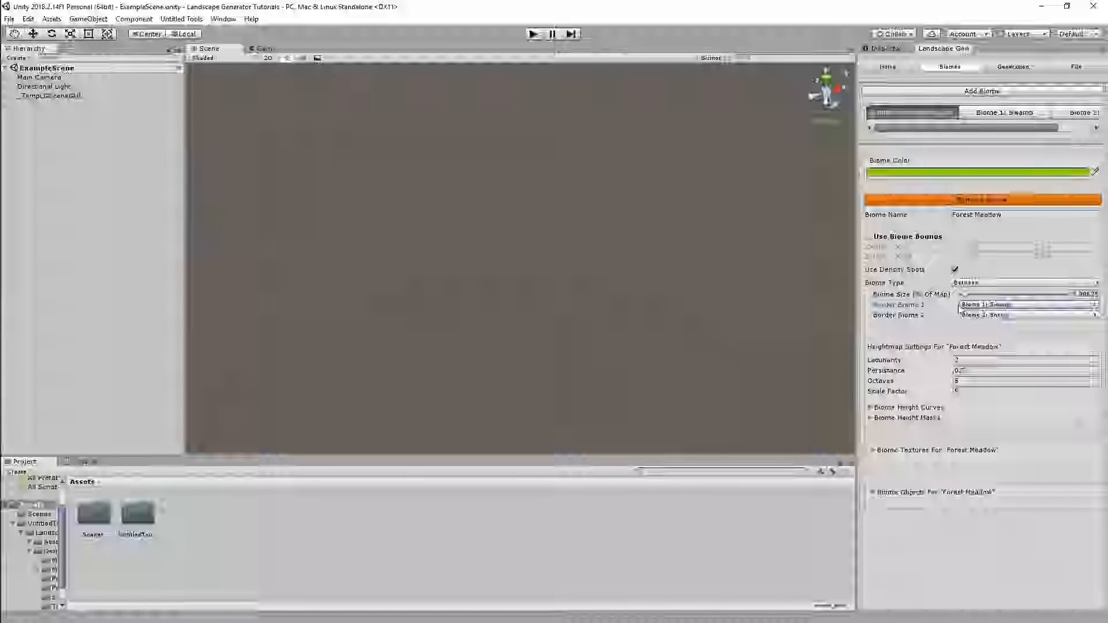
Quick-generate all the maps and view the biome coverage map enlarged.
left_click(1002, 69)
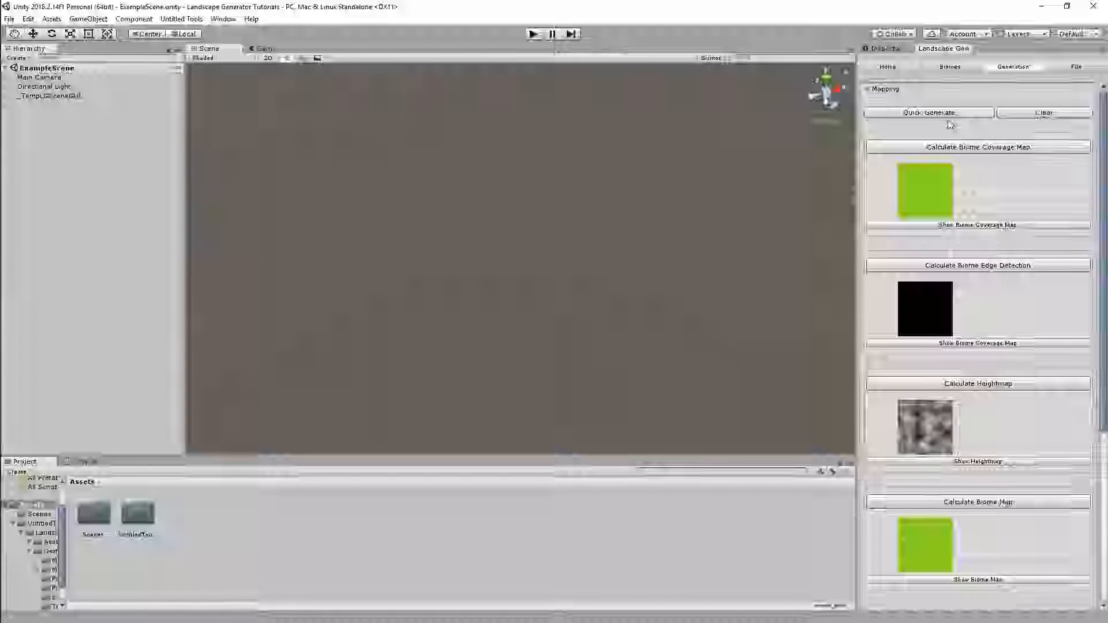
left_click(928, 112)
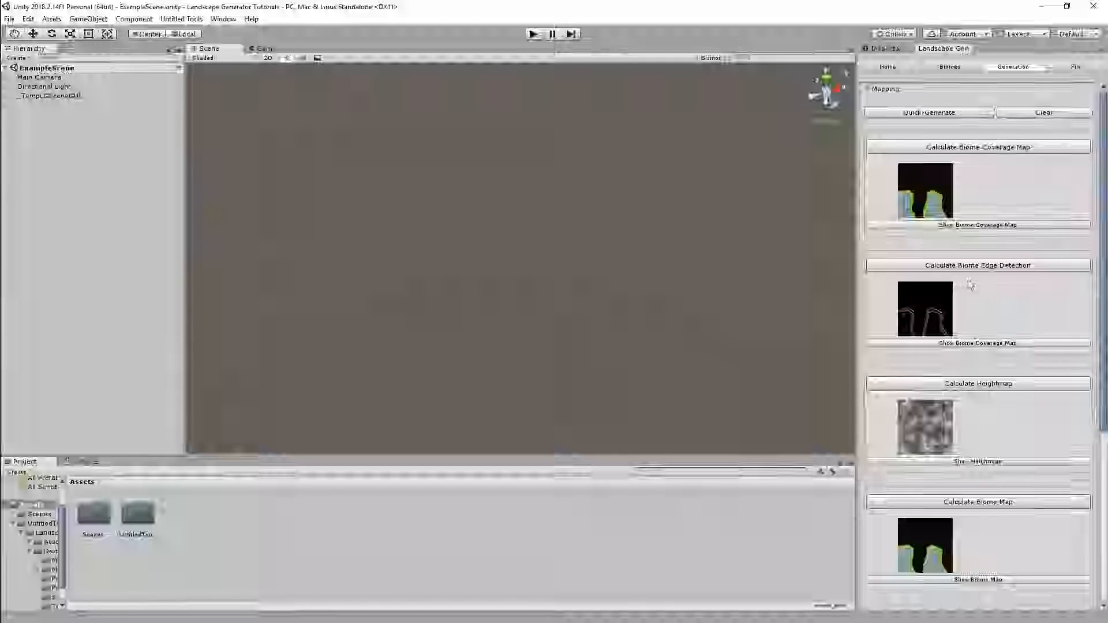
left_click(975, 225)
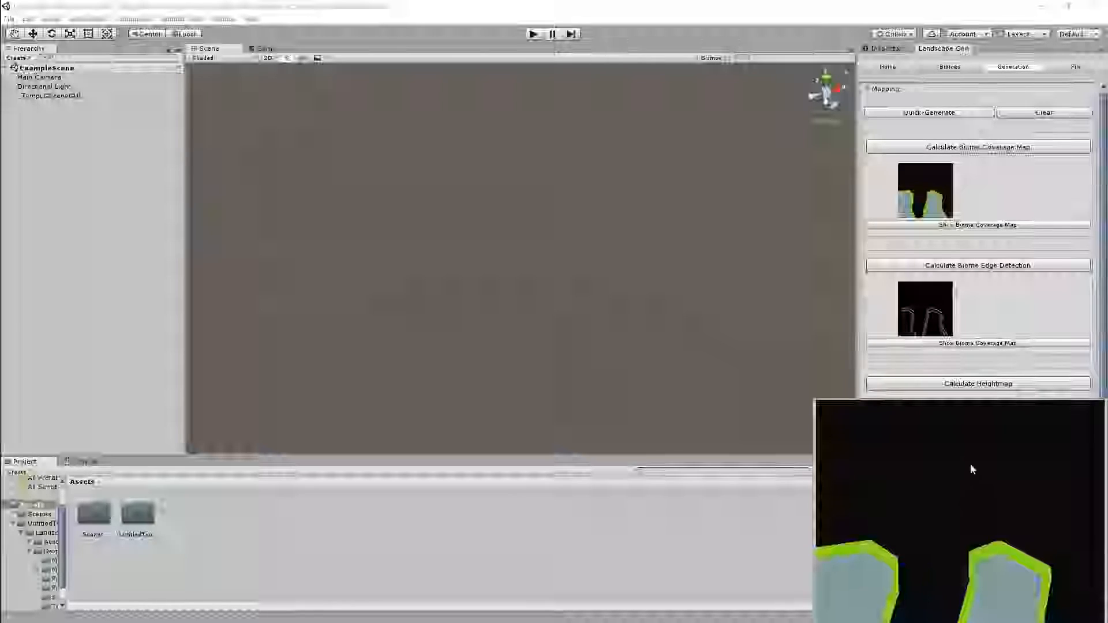
left_click(1002, 453)
scroll(1001, 452, "down", 3)
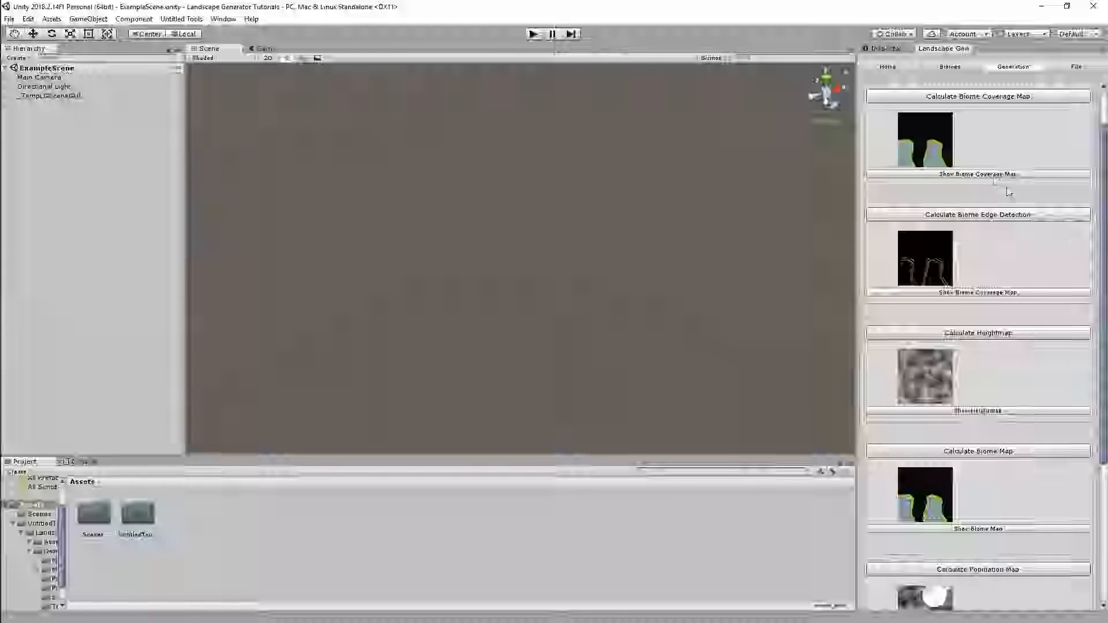
left_click(989, 174)
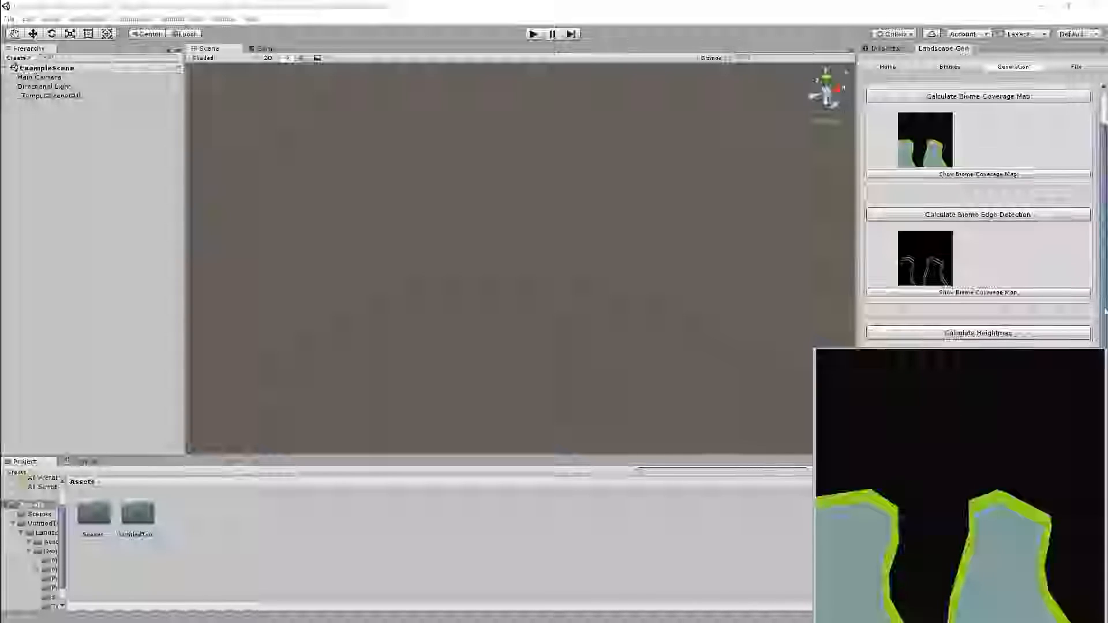
left_click(1036, 439)
left_click(928, 179)
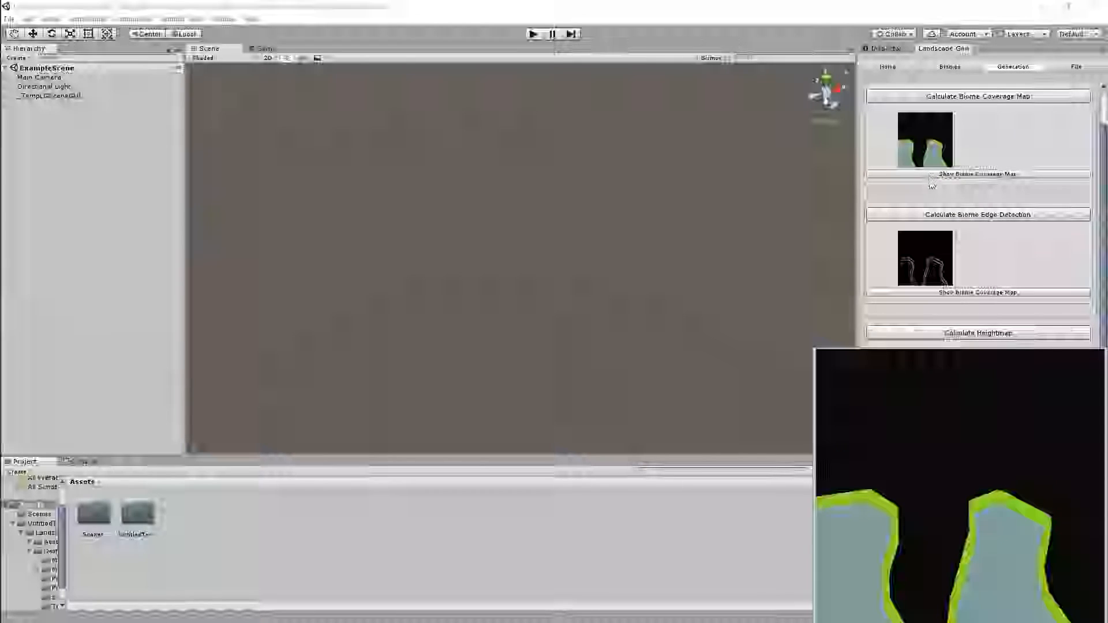
left_click(858, 499)
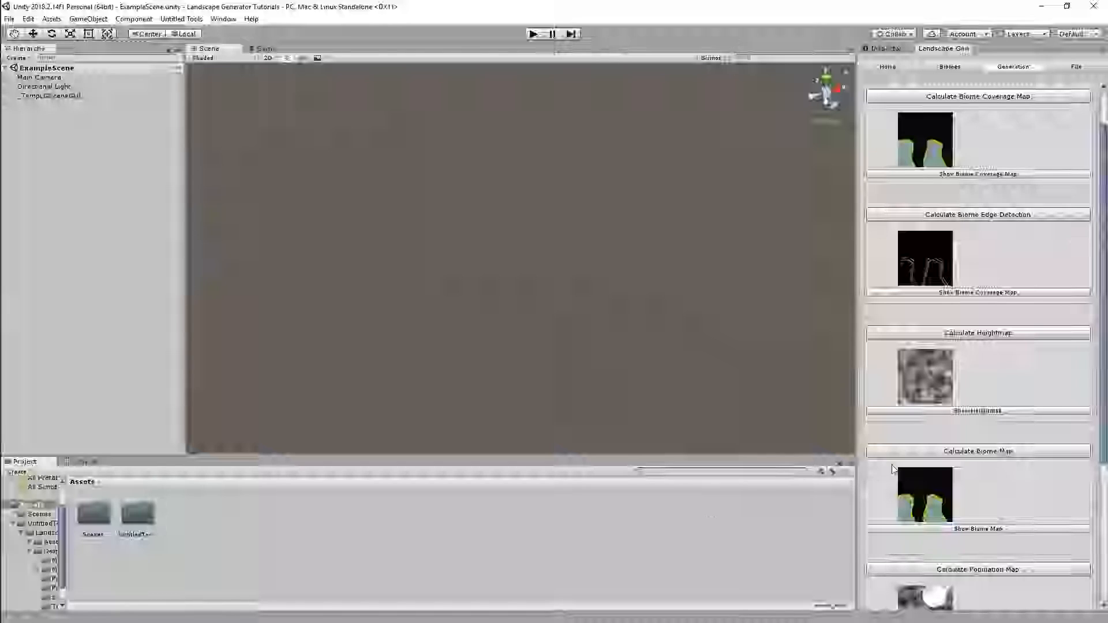
Examine the enlarged biome map, the biome edge detection map and the heightmap.
scroll(951, 357, "down", 5)
left_click(951, 355)
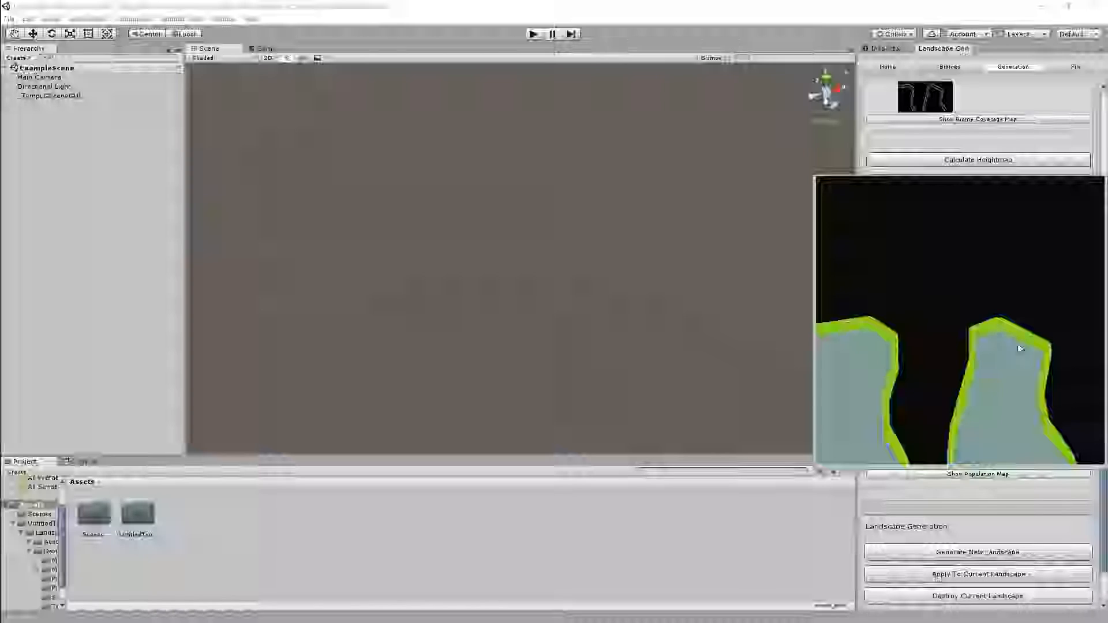
left_click(994, 365)
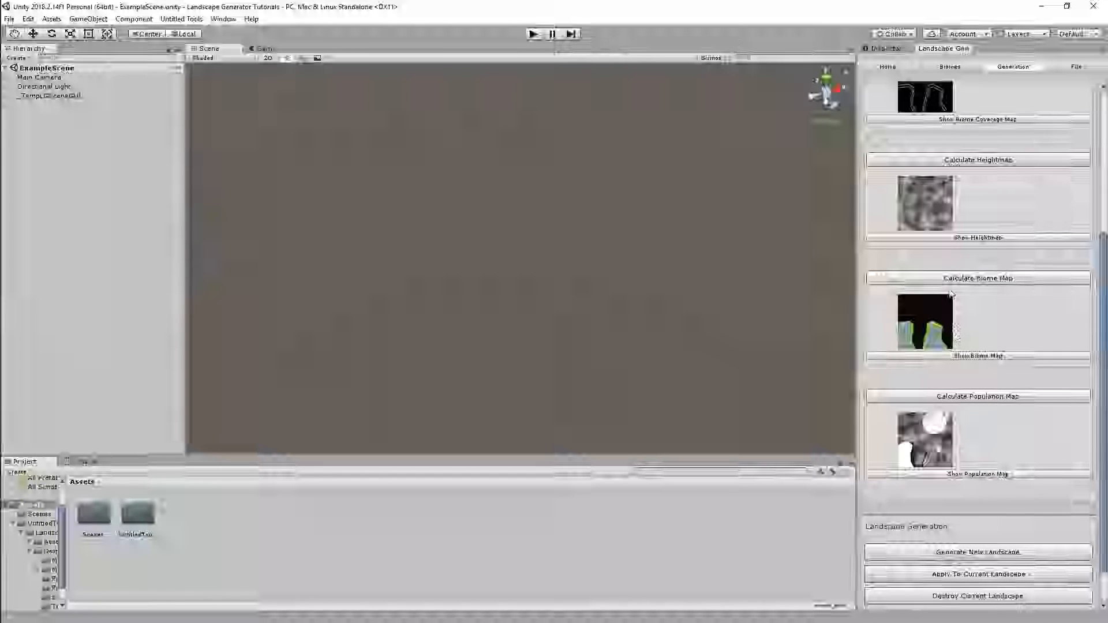
scroll(964, 242, "up", 3)
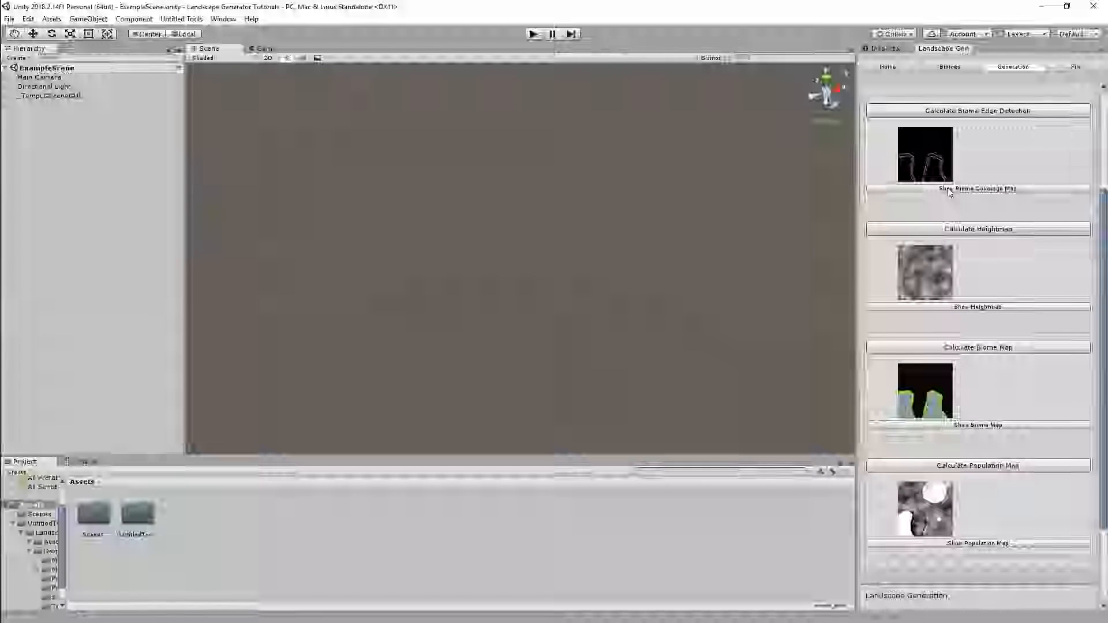
left_click(949, 189)
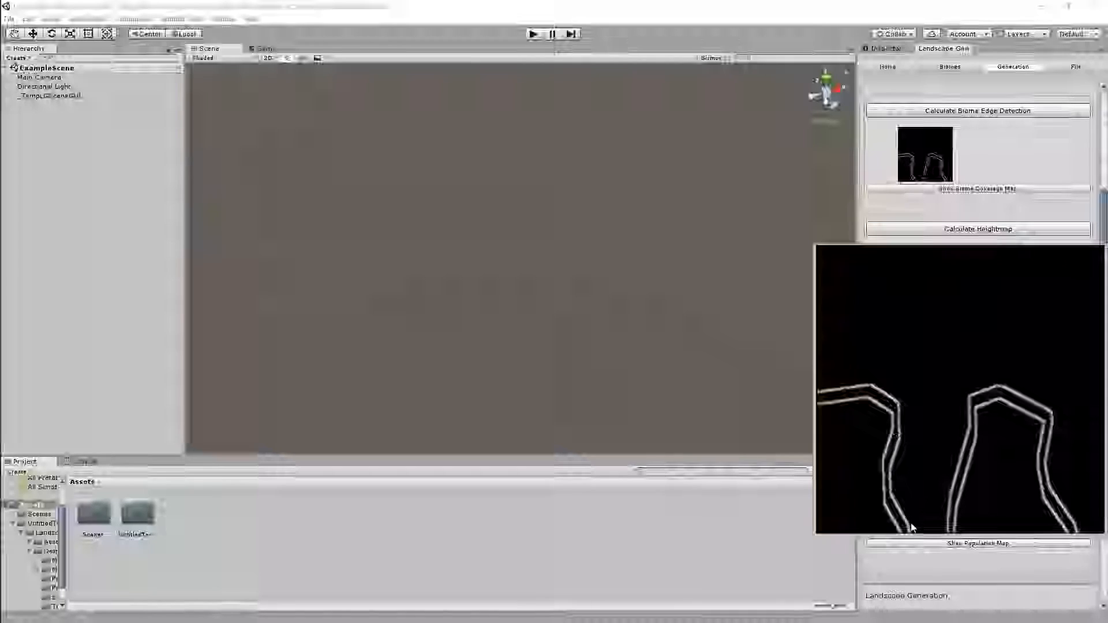
left_click(958, 305)
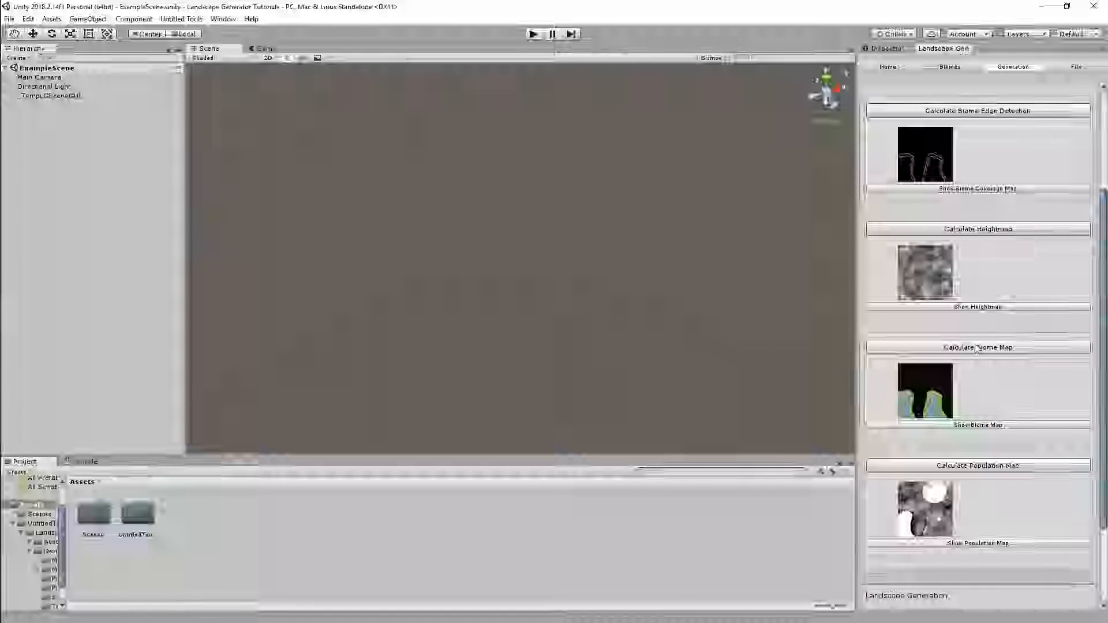
left_click(958, 306)
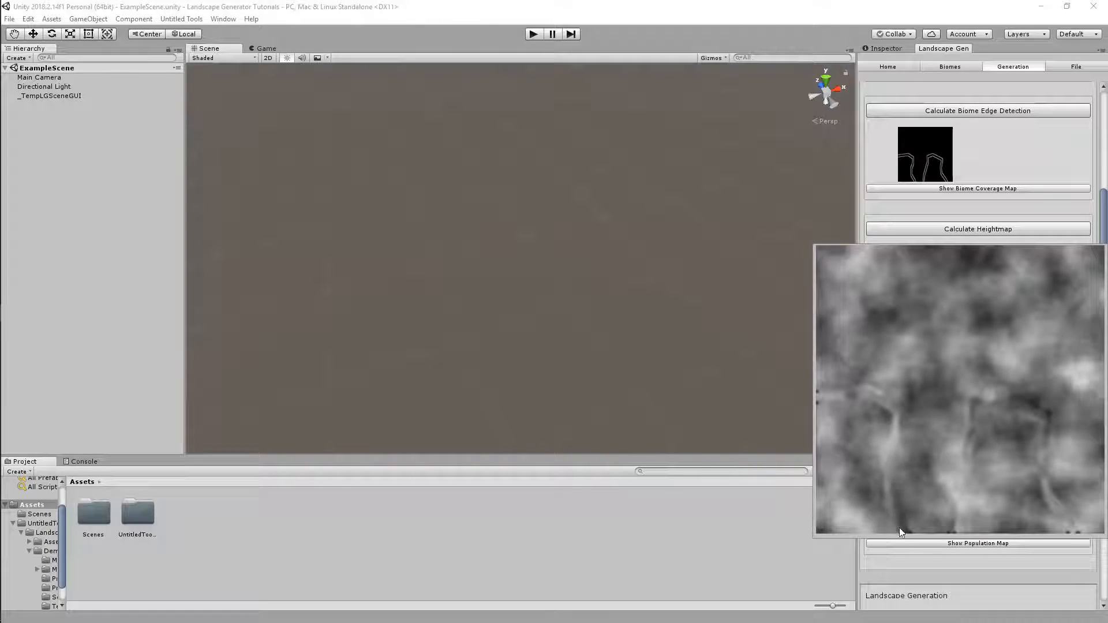
left_click(999, 557)
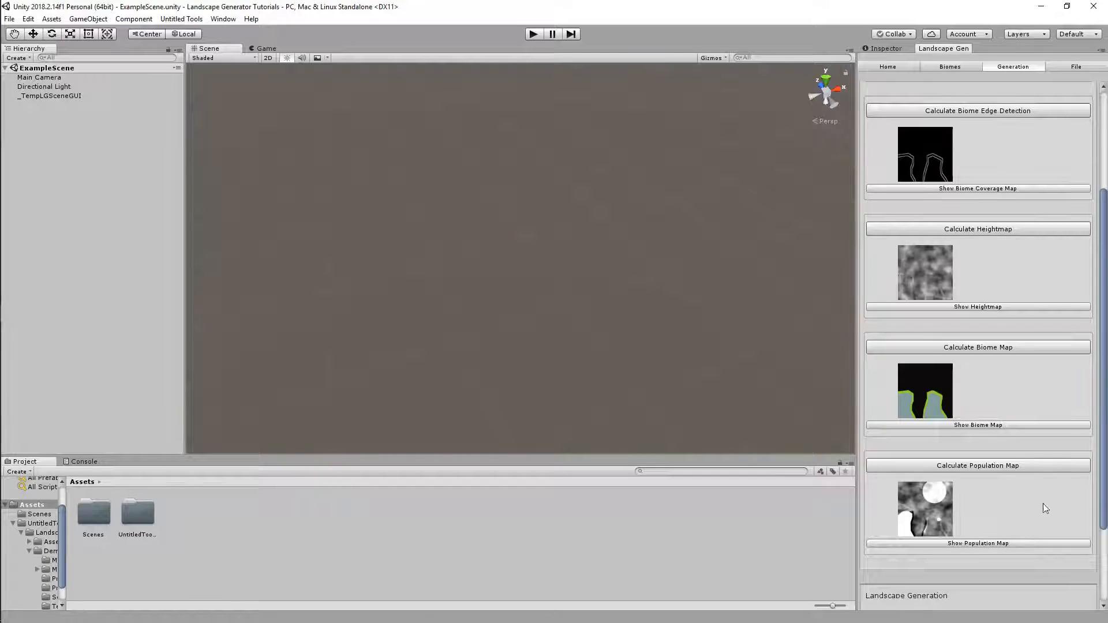
Review the generated maps again and reopen the enlarged biome coverage map to inspect the band between the biomes.
scroll(1045, 490, "down", 3)
scroll(1009, 288, "up", 5)
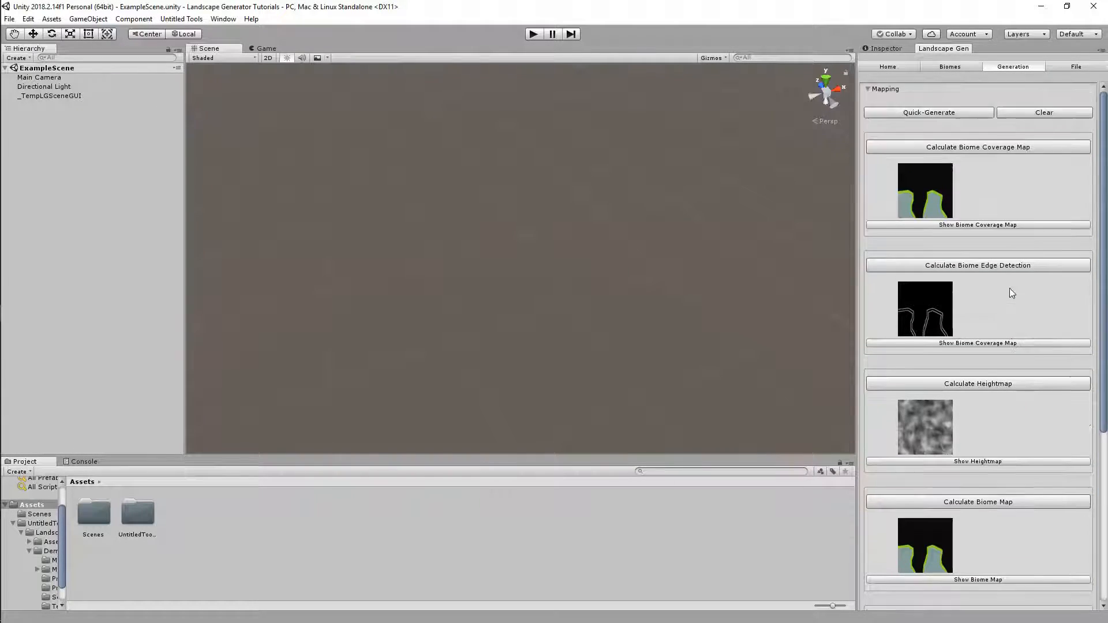
left_click(960, 225)
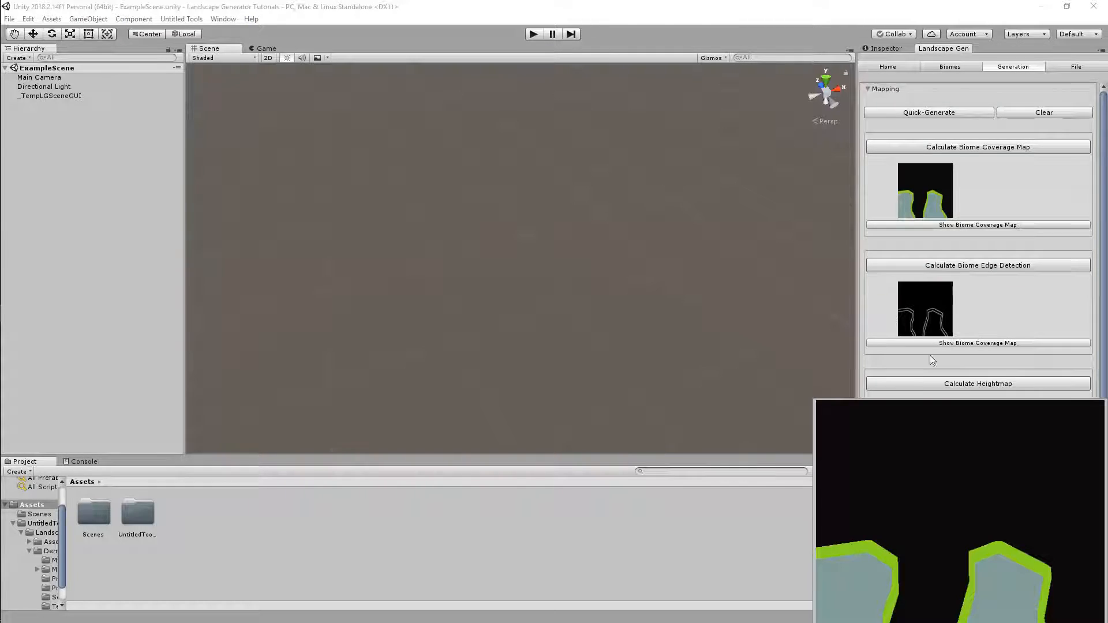
scroll(1082, 231, "down", 6)
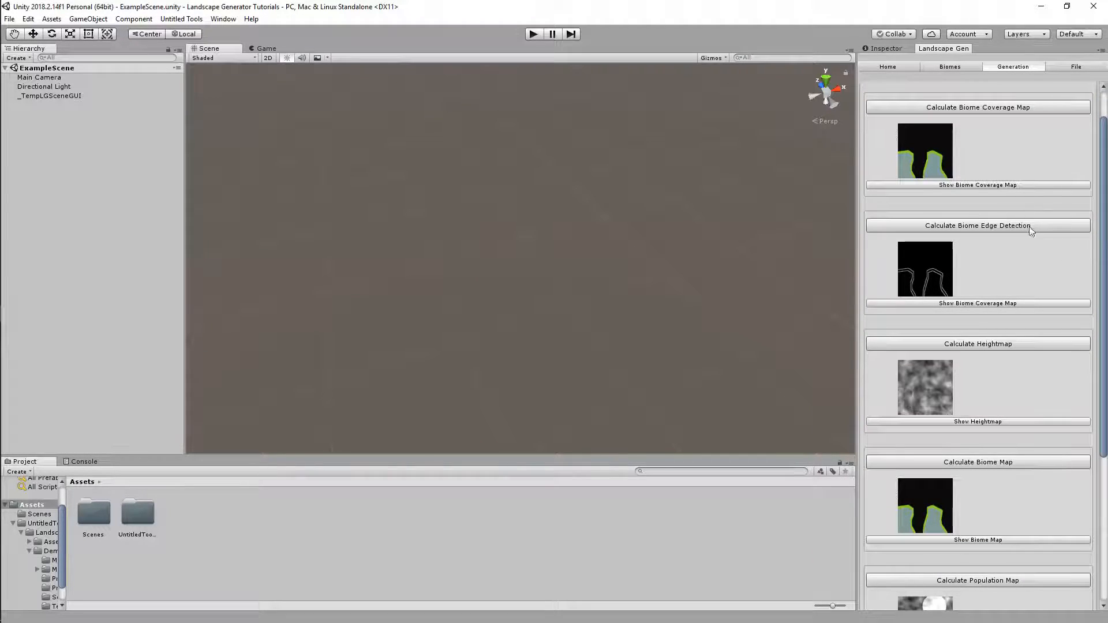
scroll(1082, 231, "up", 3)
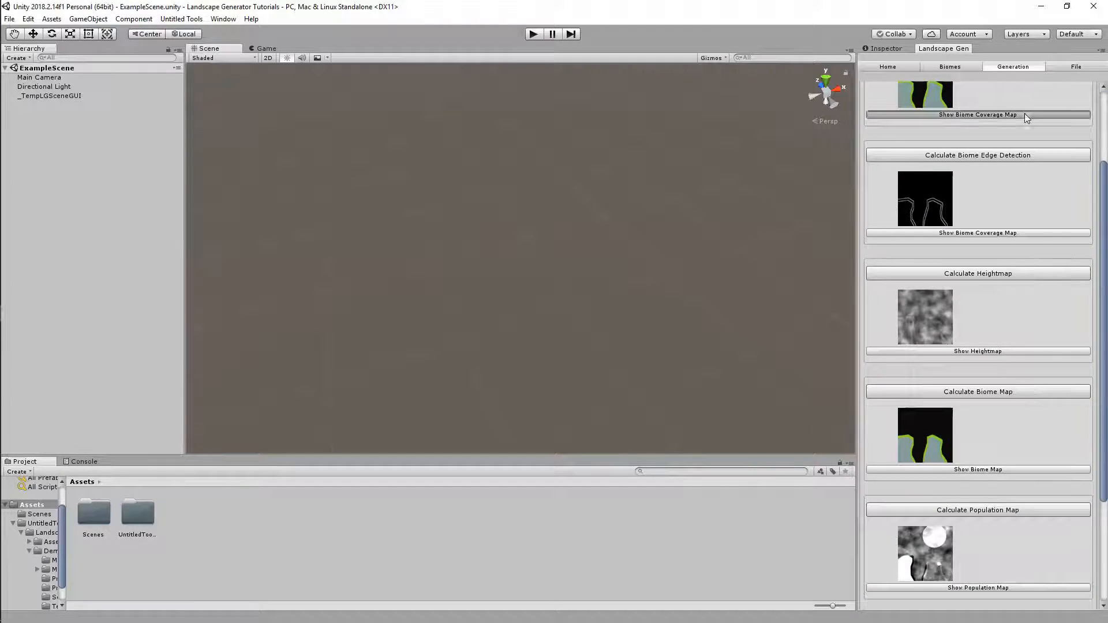
left_click(1023, 113)
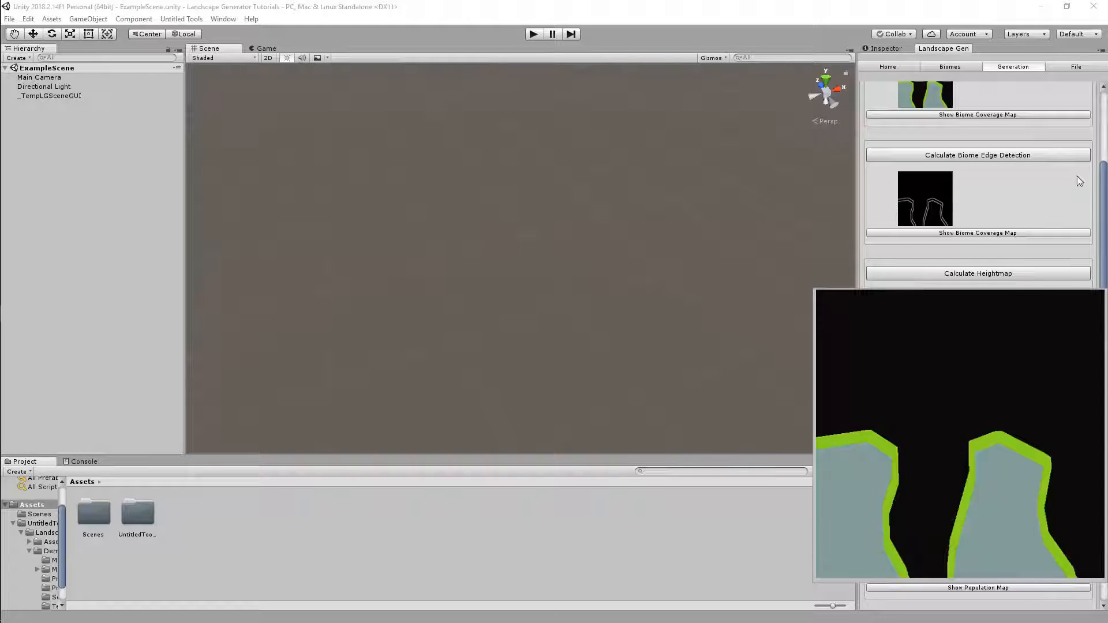
left_click(759, 538)
Set Forest Meadow's biome size to about 12.1% of the map.
left_click(946, 66)
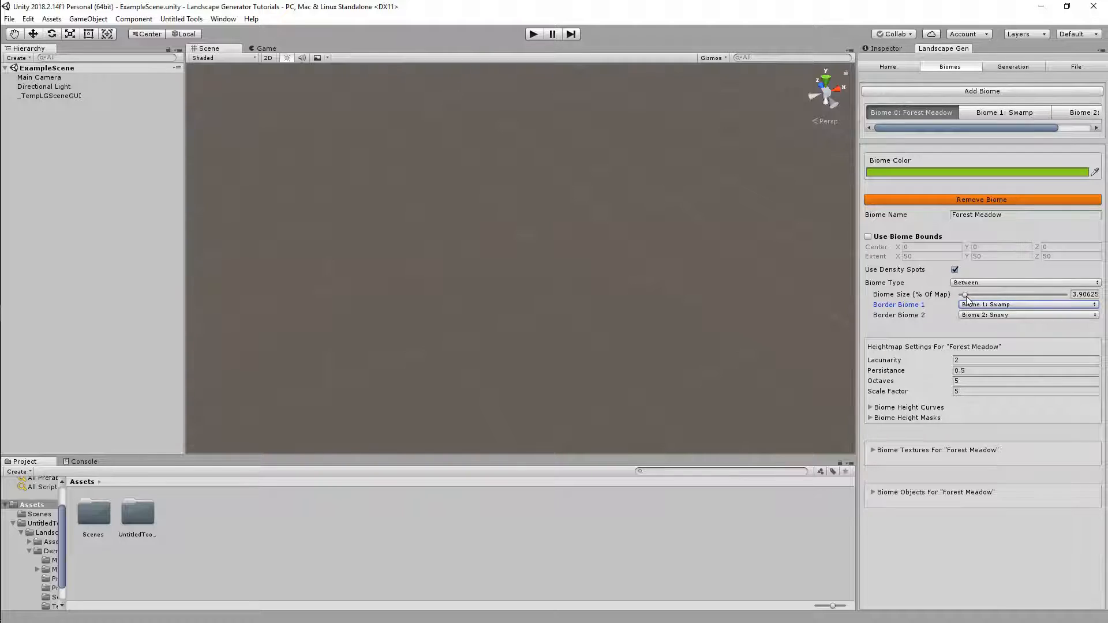
left_click(1000, 67)
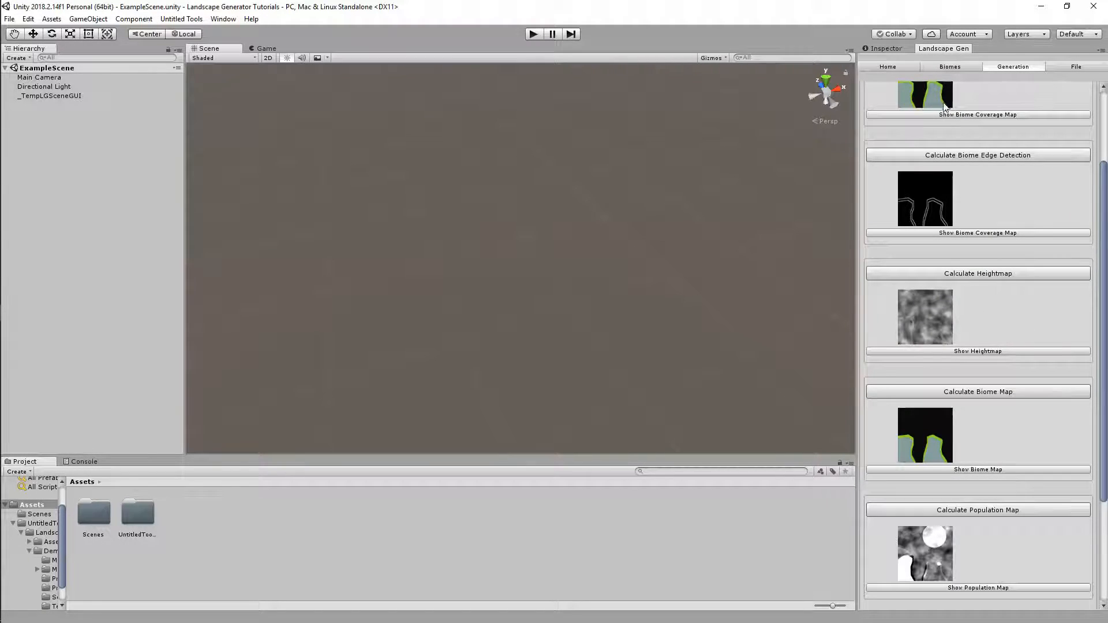
left_click(948, 66)
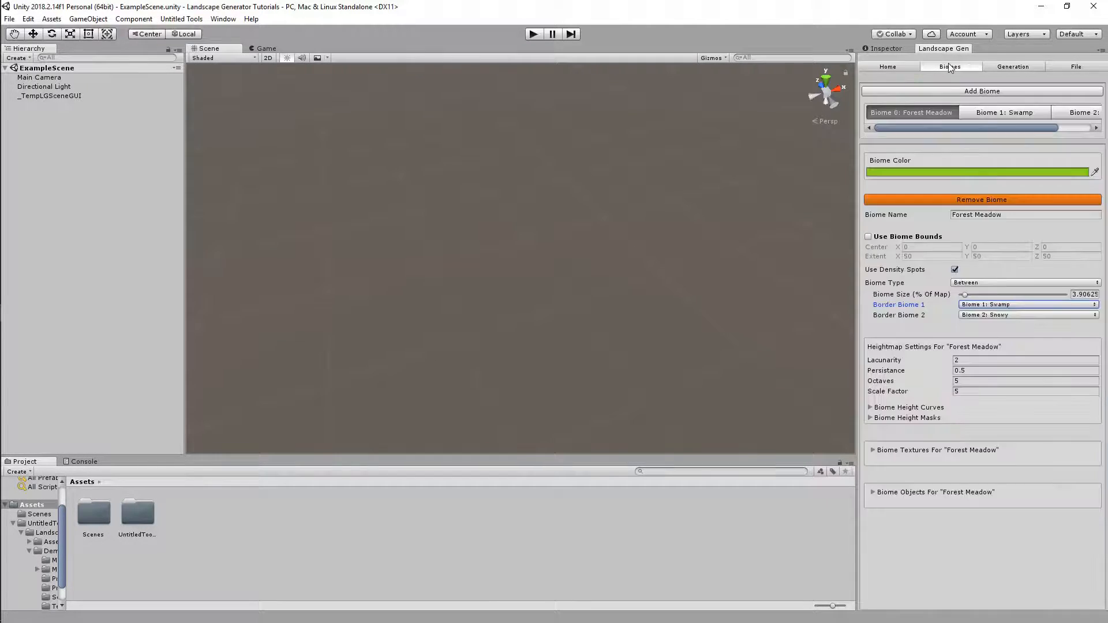
left_click_drag(965, 295, 974, 297)
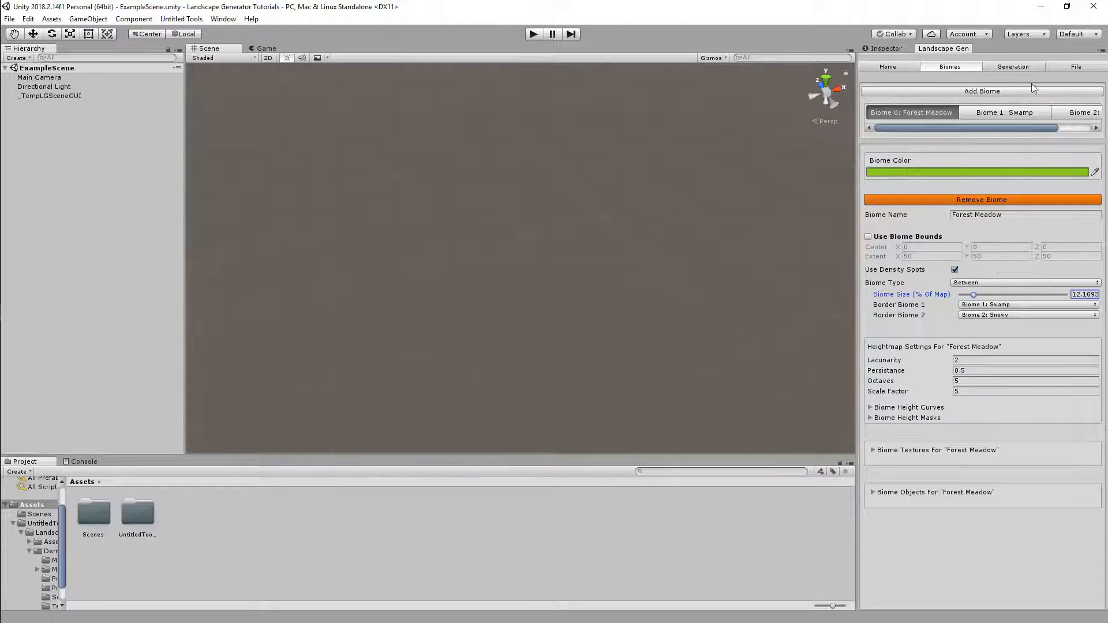
Recalculate the biome coverage map and view it enlarged to check the wider Forest Meadow band.
left_click(1005, 67)
scroll(971, 142, "up", 2)
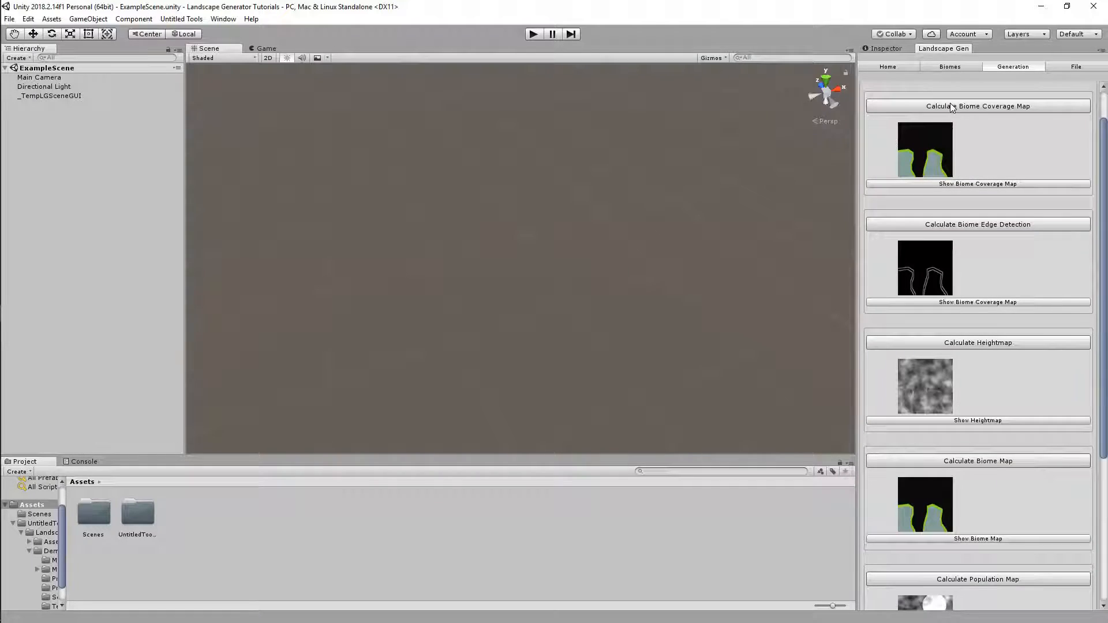
left_click(979, 183)
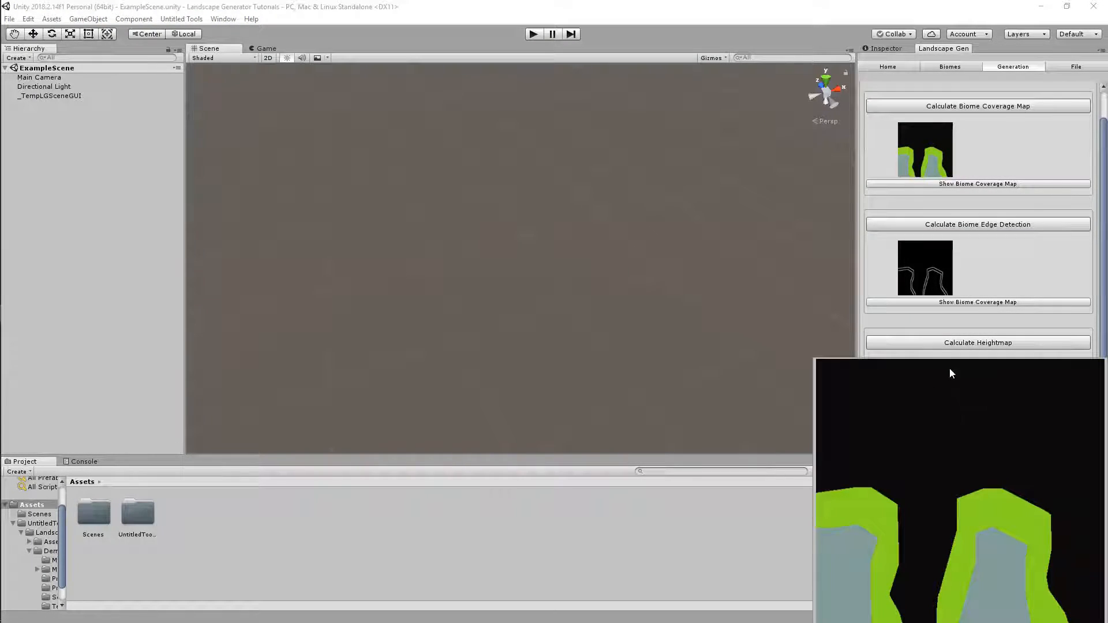
left_click(781, 529)
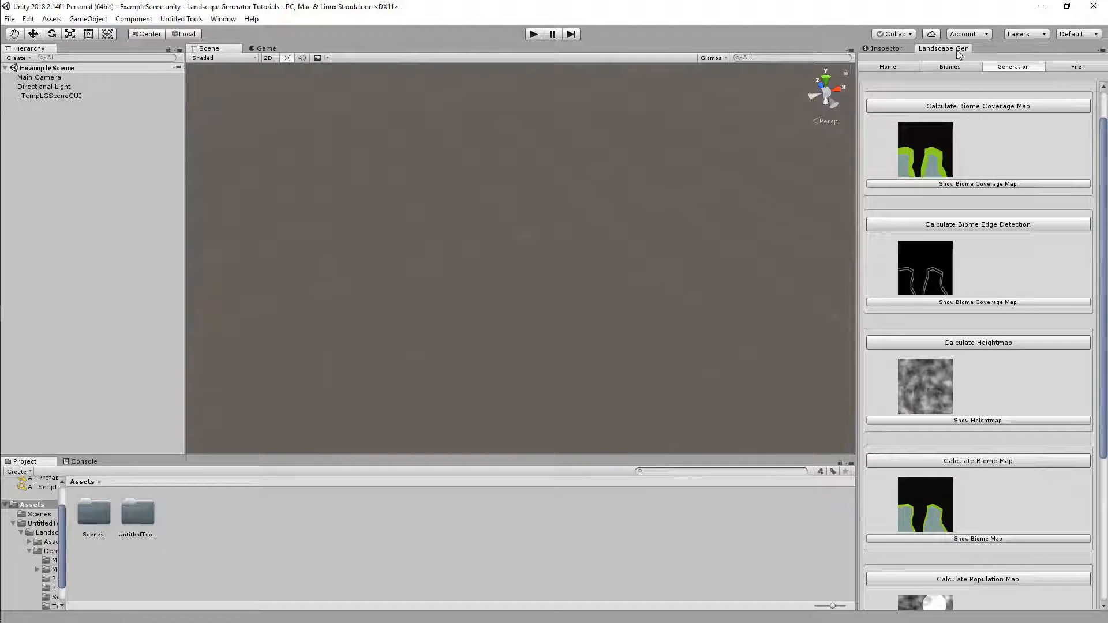
Set Forest Meadow's biome size to 100% of the map, then recalculate the biome coverage map and view it enlarged.
left_click(947, 67)
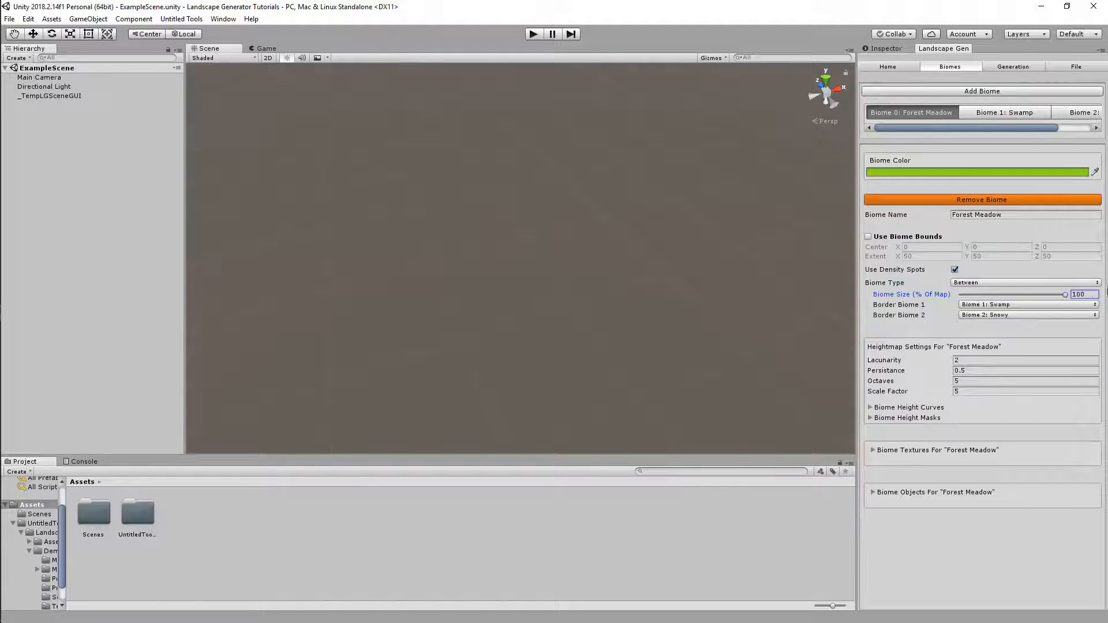
left_click(1004, 67)
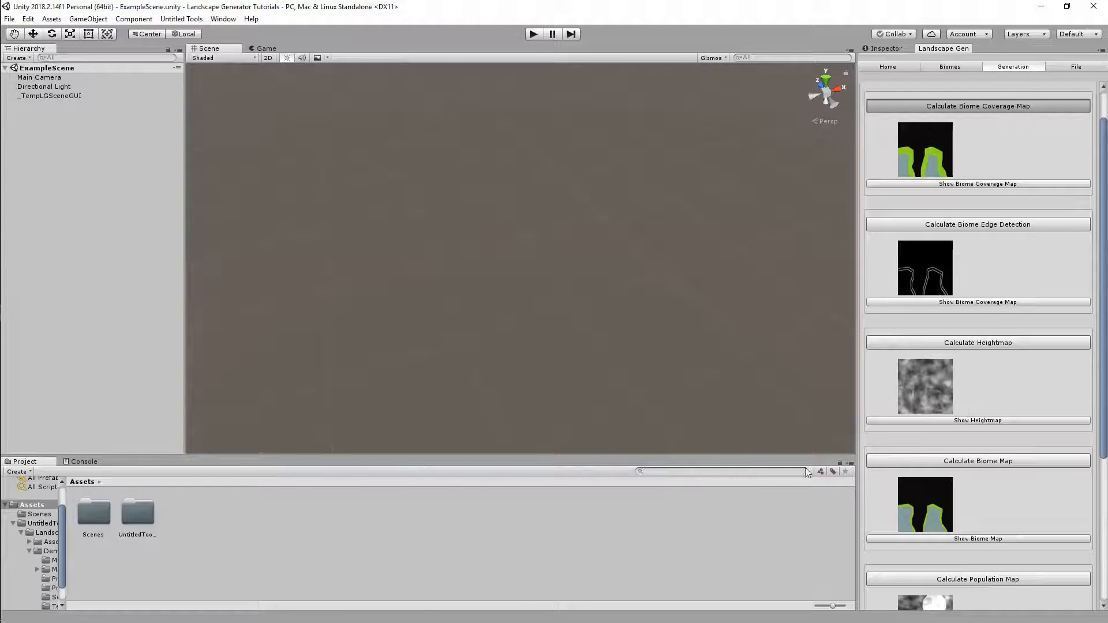
left_click(1018, 183)
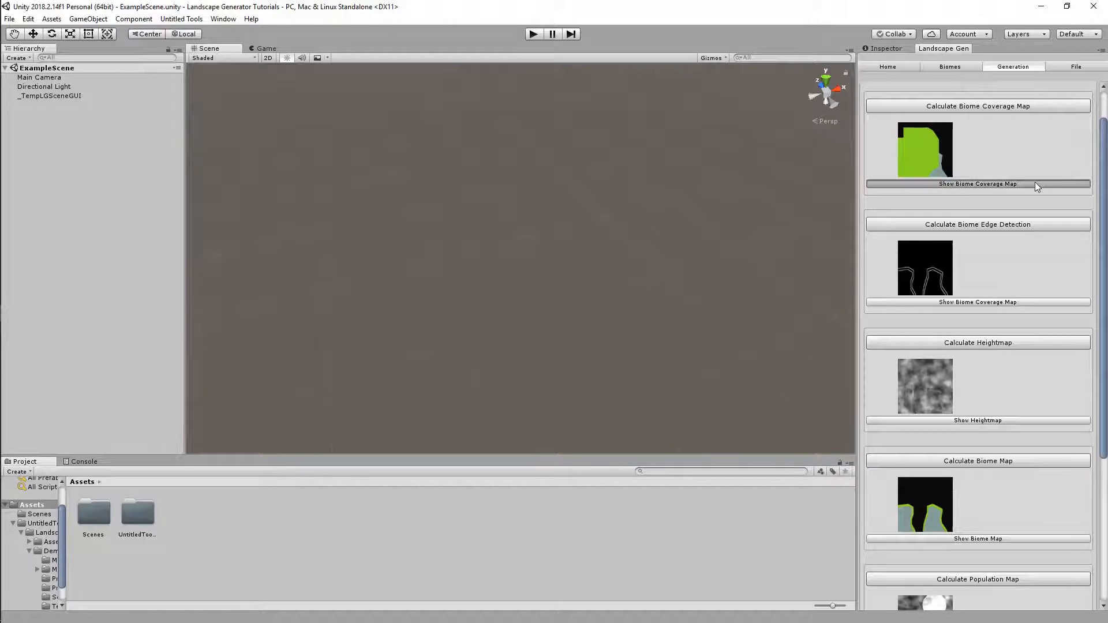
left_click(1103, 287)
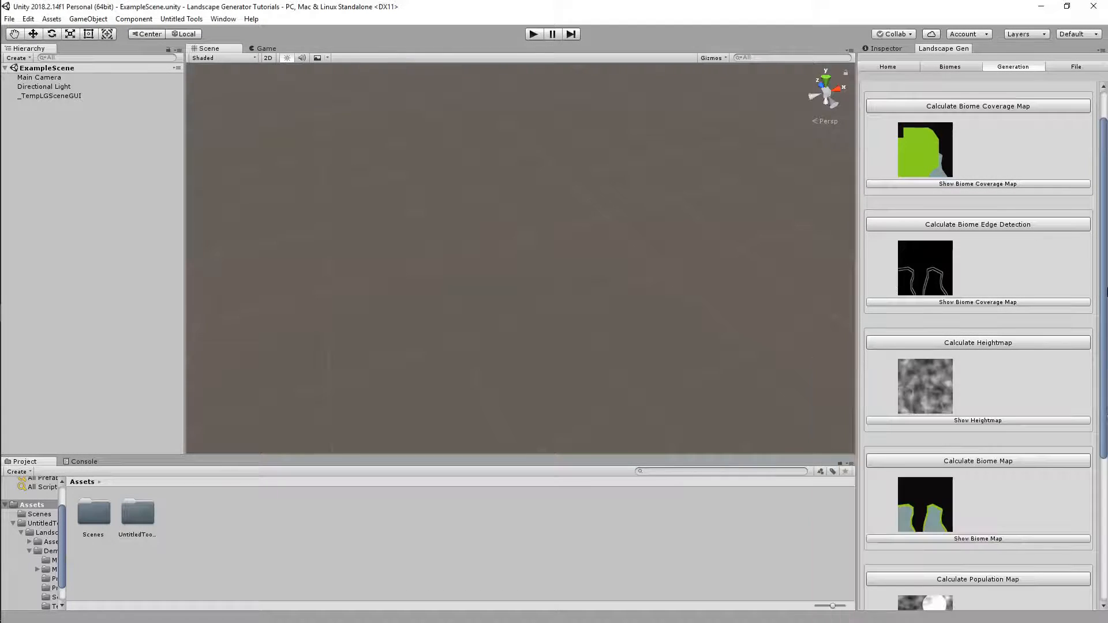
left_click_drag(1104, 286, 1107, 343)
scroll(951, 159, "up", 5)
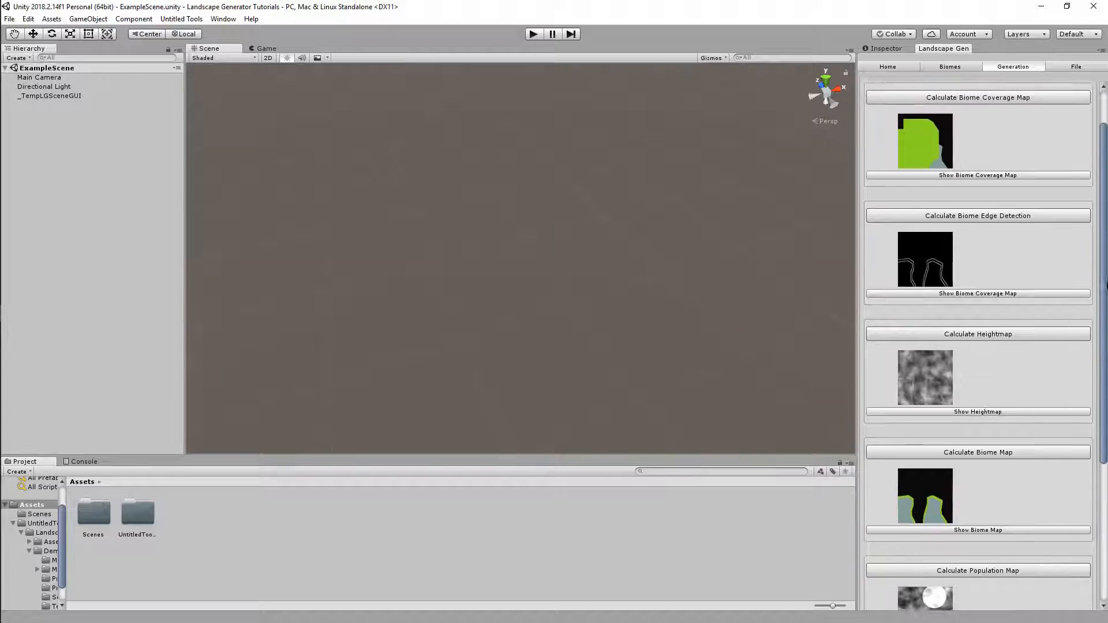
Set Forest Meadow's biome size to about 78.3% of the map, then recalculate the biome coverage map and view it enlarged.
left_click(949, 67)
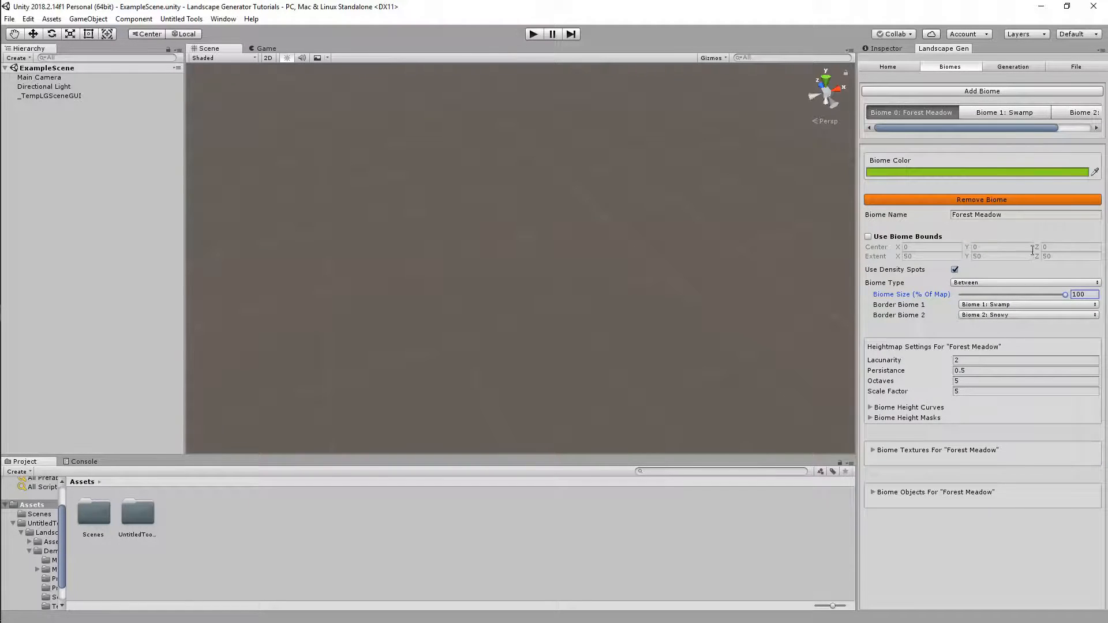
left_click(1002, 64)
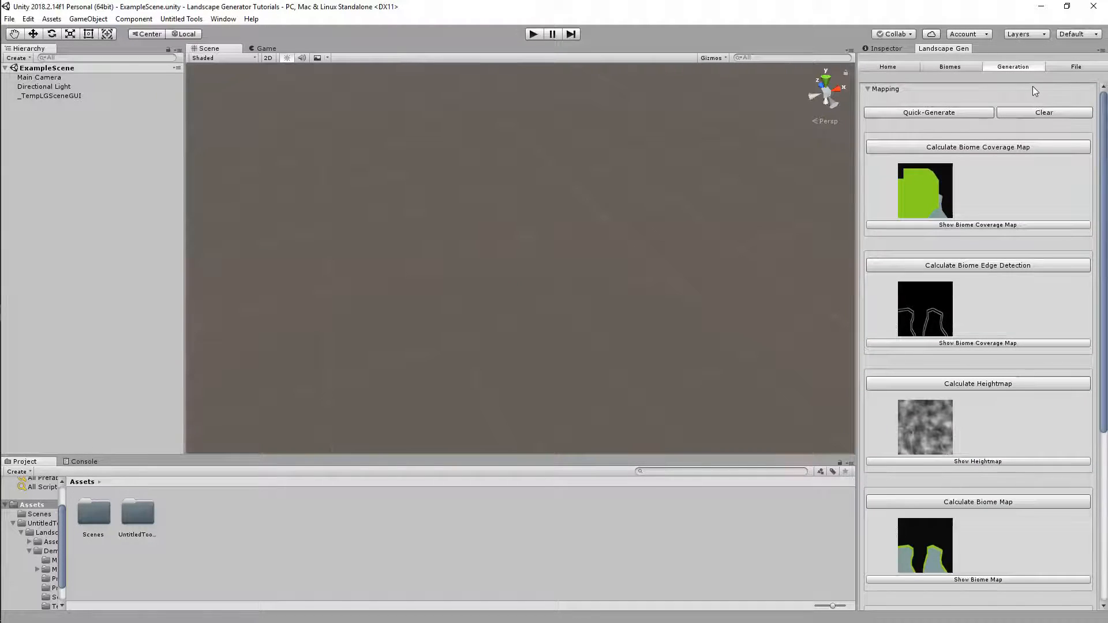
left_click(949, 68)
left_click(1048, 295)
left_click_drag(1048, 296, 1034, 297)
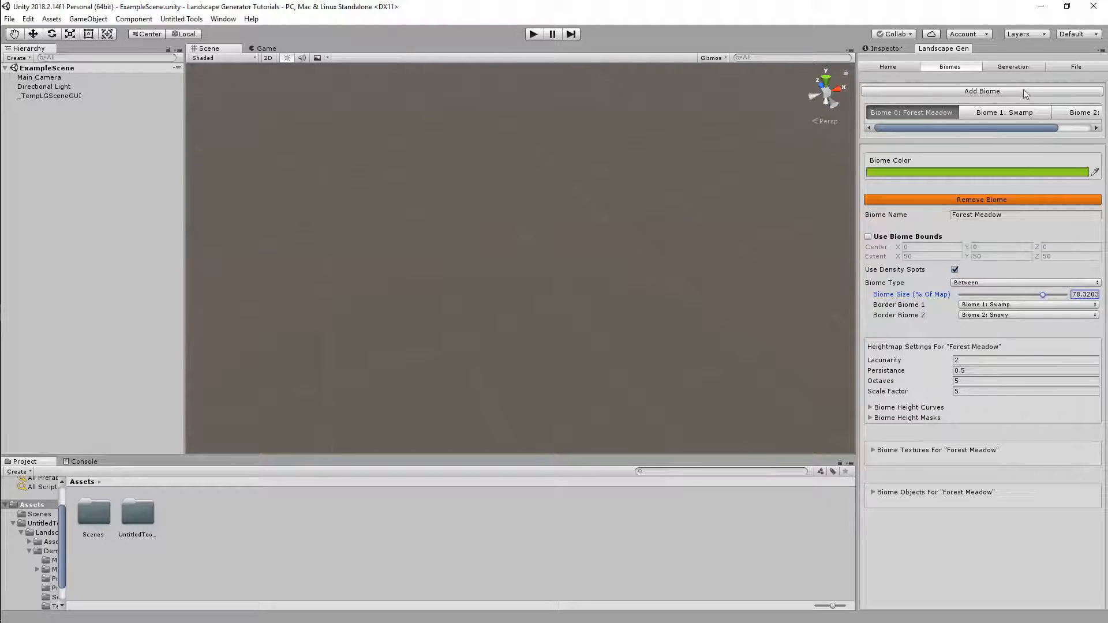
left_click(1013, 67)
left_click(970, 148)
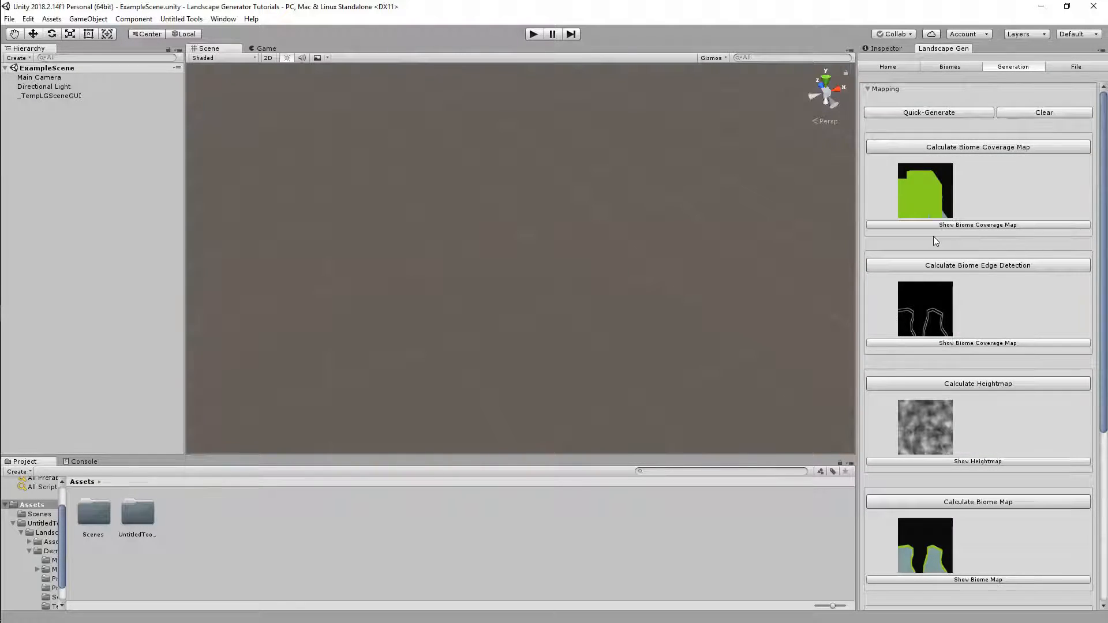
left_click(955, 225)
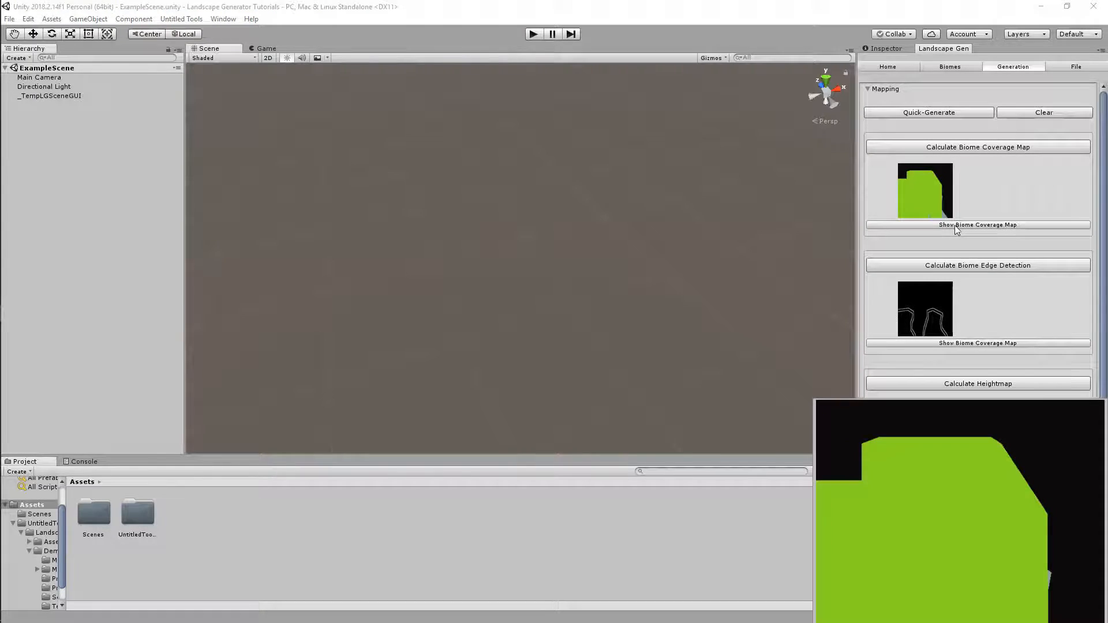
Recalculate the biome edge detection map, view it enlarged and compare it with the other generated maps.
left_click(940, 265)
scroll(940, 265, "down", 1)
scroll(1027, 317, "down", 1)
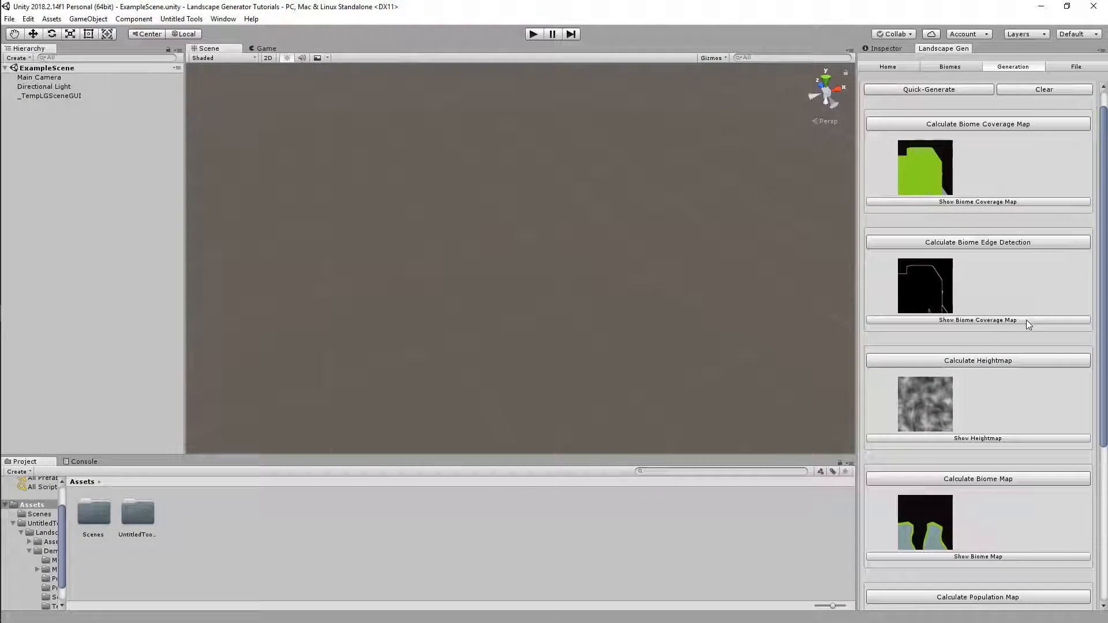
left_click(1026, 319)
left_click(1041, 338)
scroll(1041, 338, "down", 3)
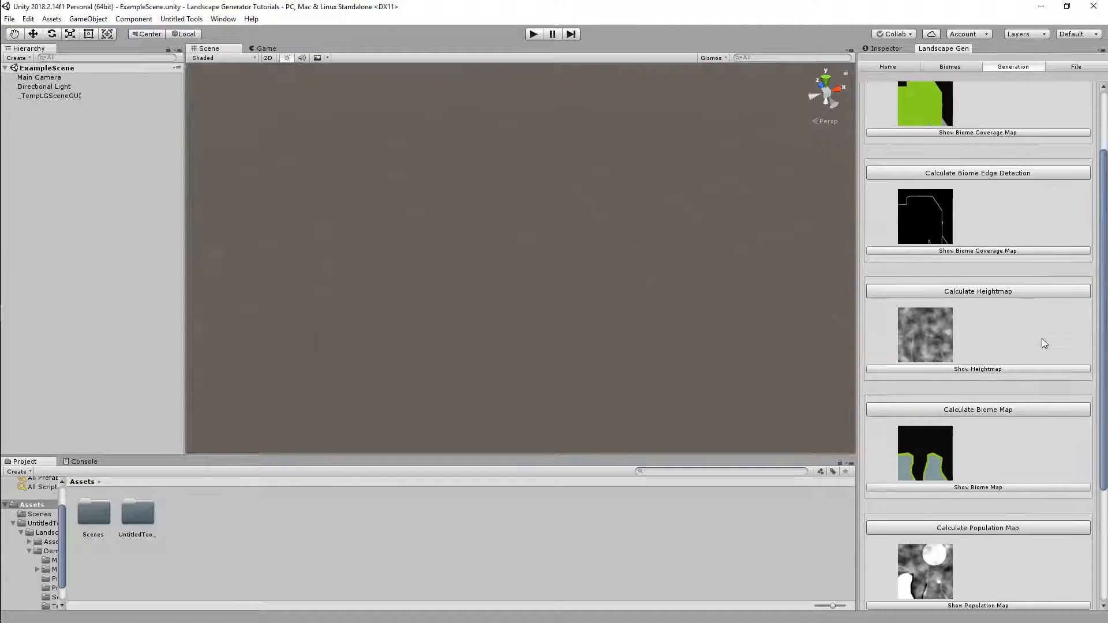
scroll(1043, 341, "up", 2)
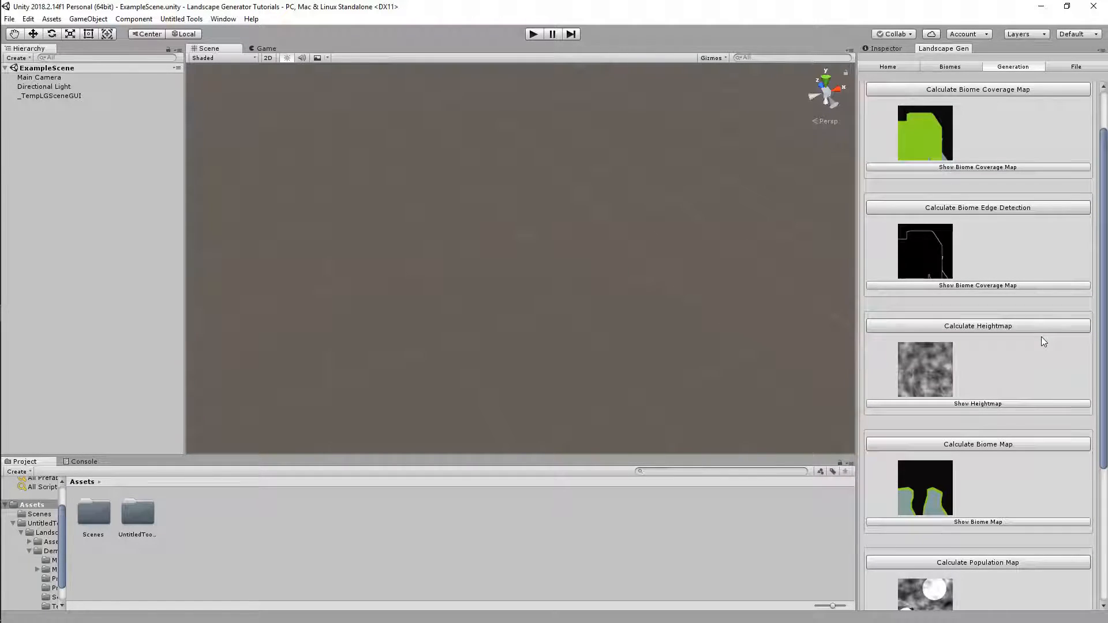
scroll(1075, 310, "up", 3)
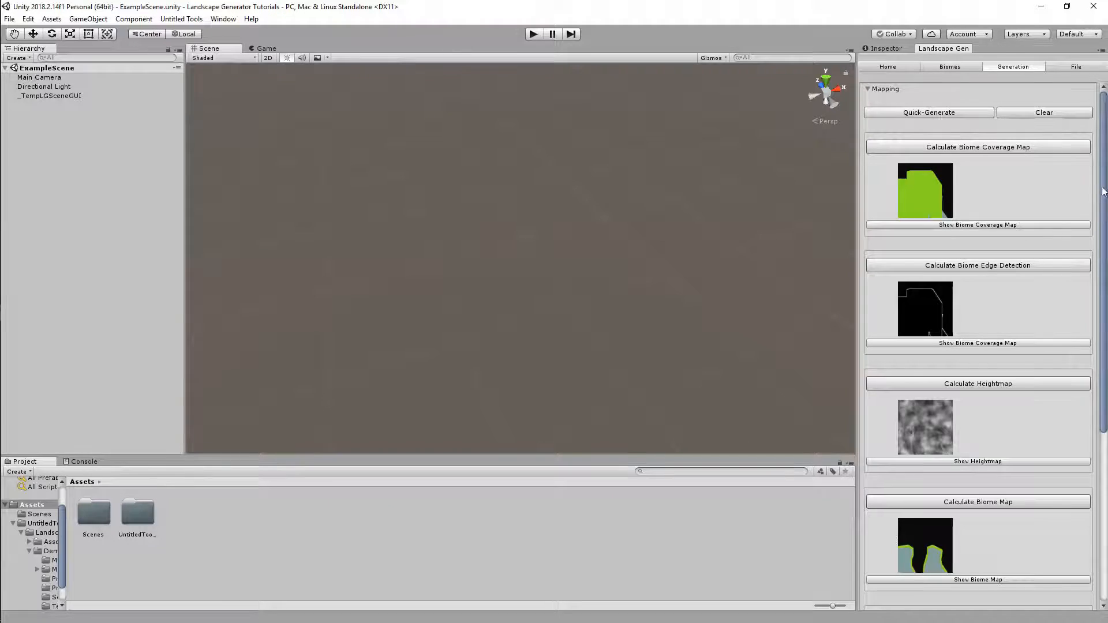
Set Forest Meadow's biome size to 12.5% of the map, review the biome type options and change its type to Normal.
left_click(958, 67)
left_click_drag(1043, 295, 972, 306)
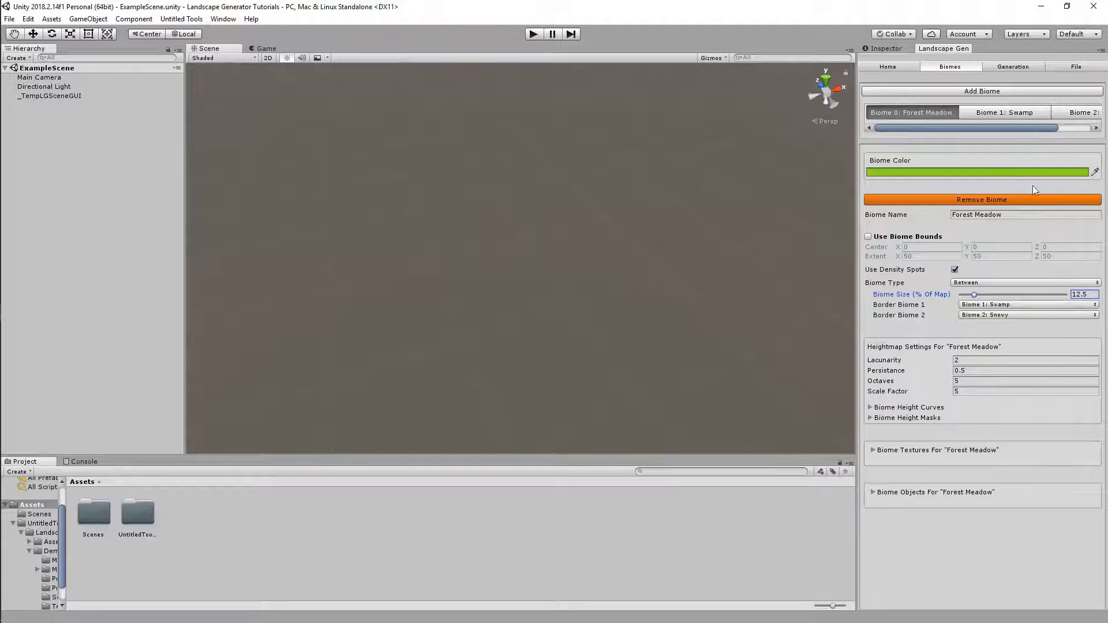
left_click(993, 284)
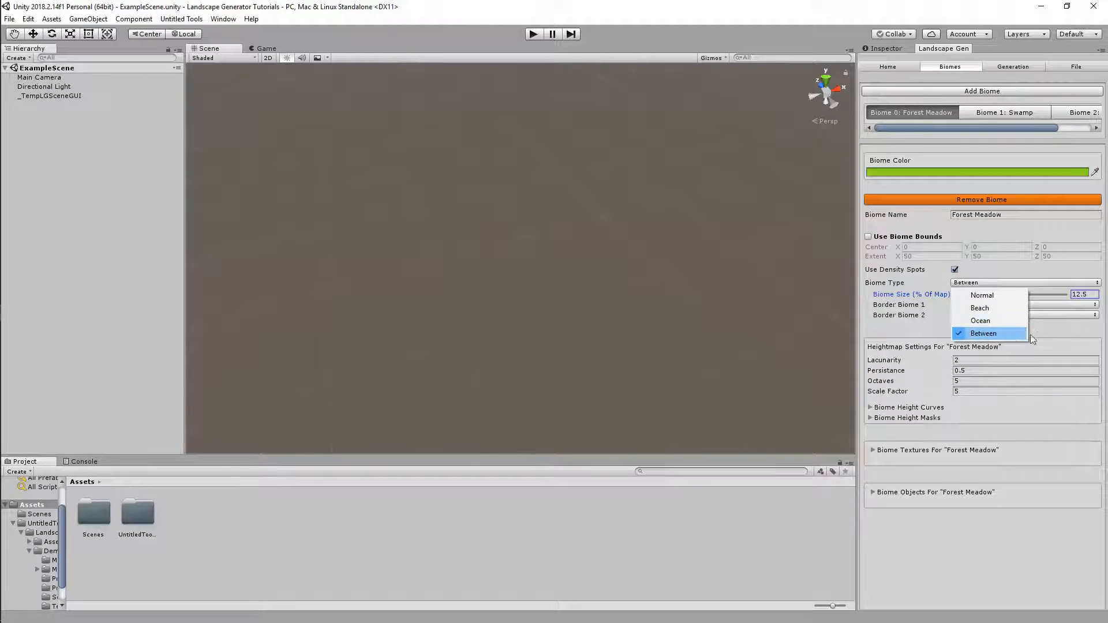
left_click(993, 333)
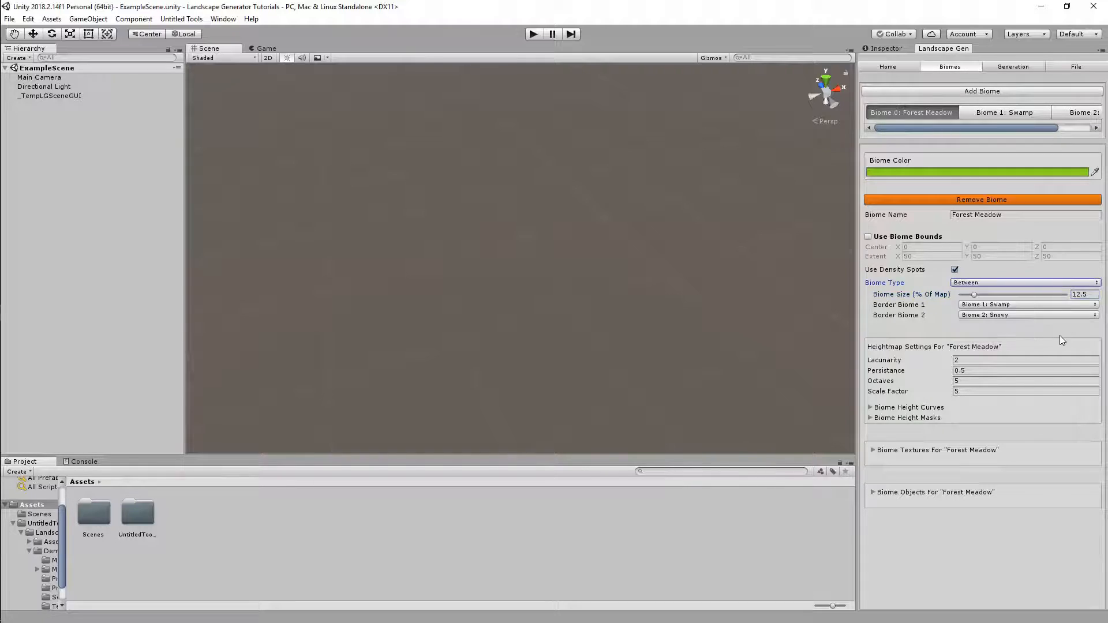
left_click(979, 284)
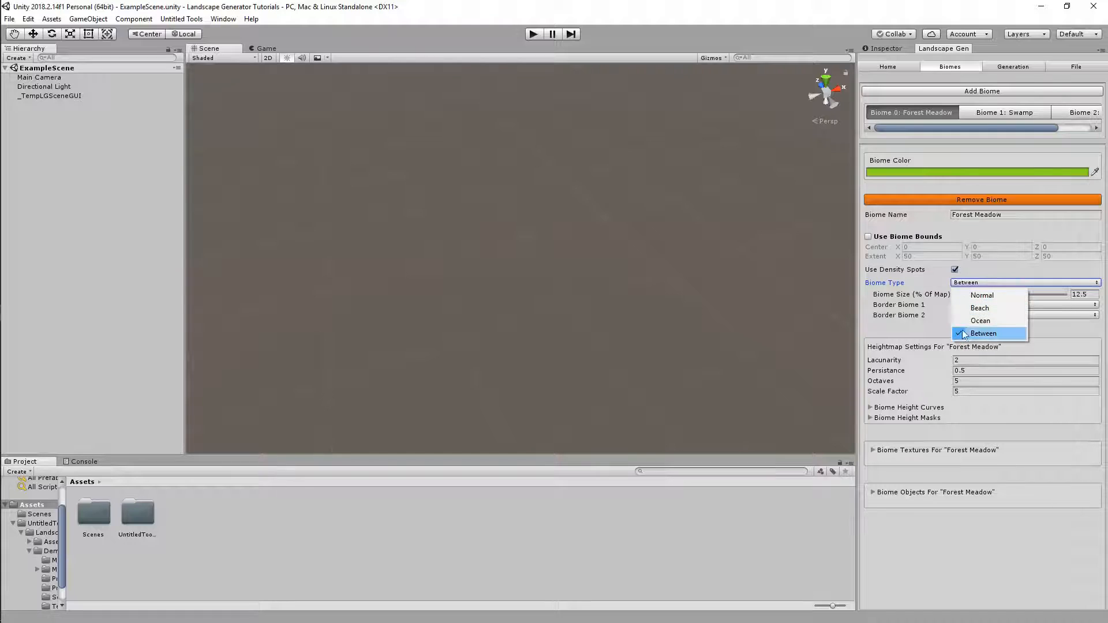
left_click(922, 338)
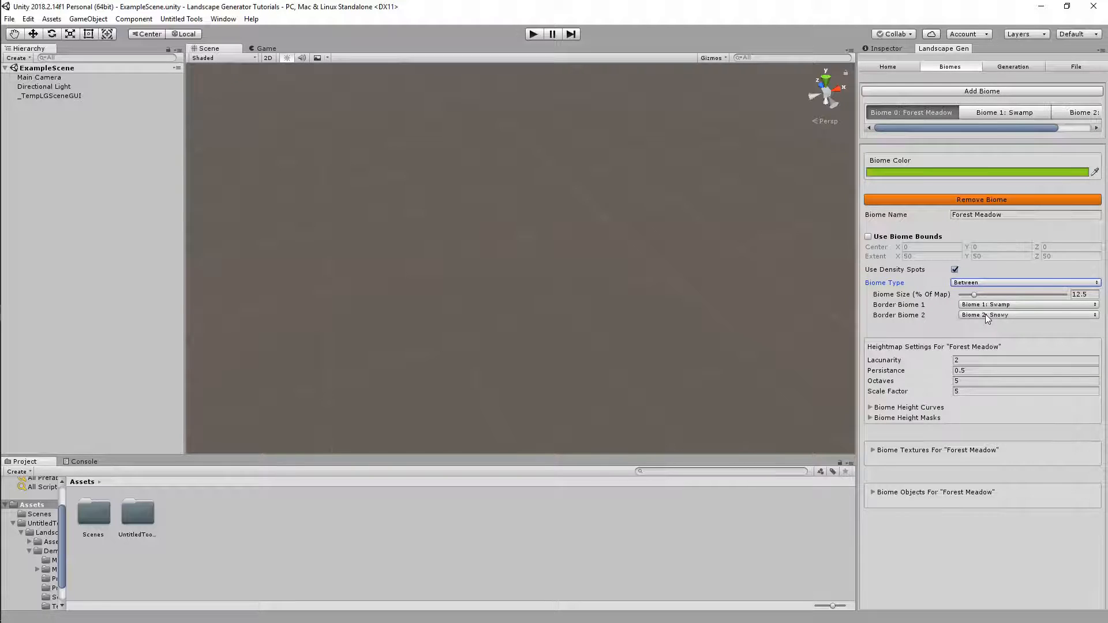
left_click(971, 284)
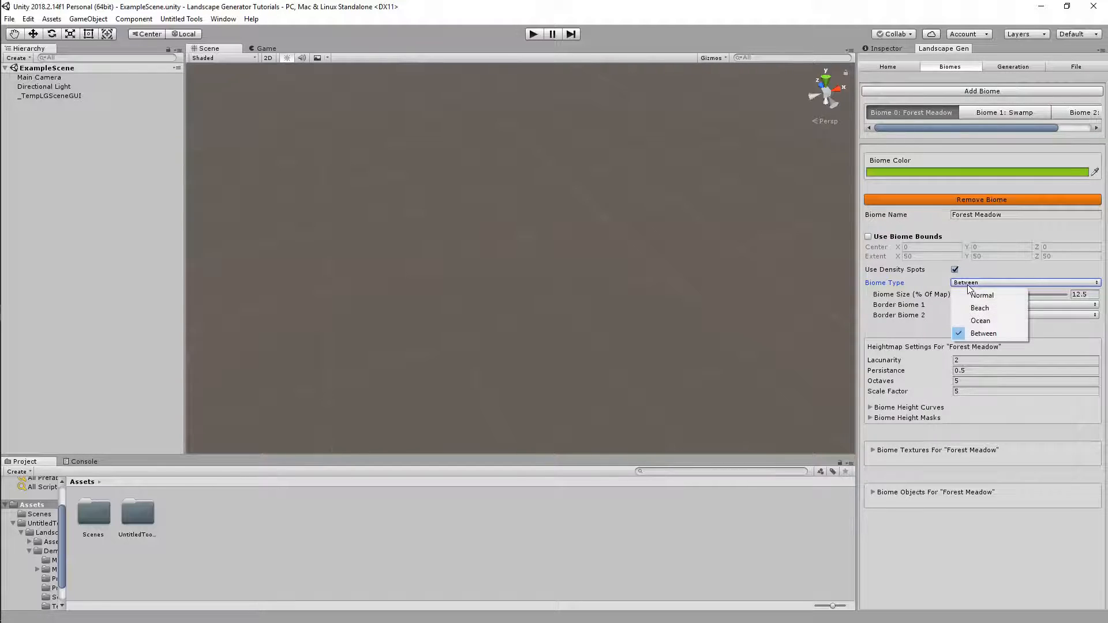
left_click(973, 296)
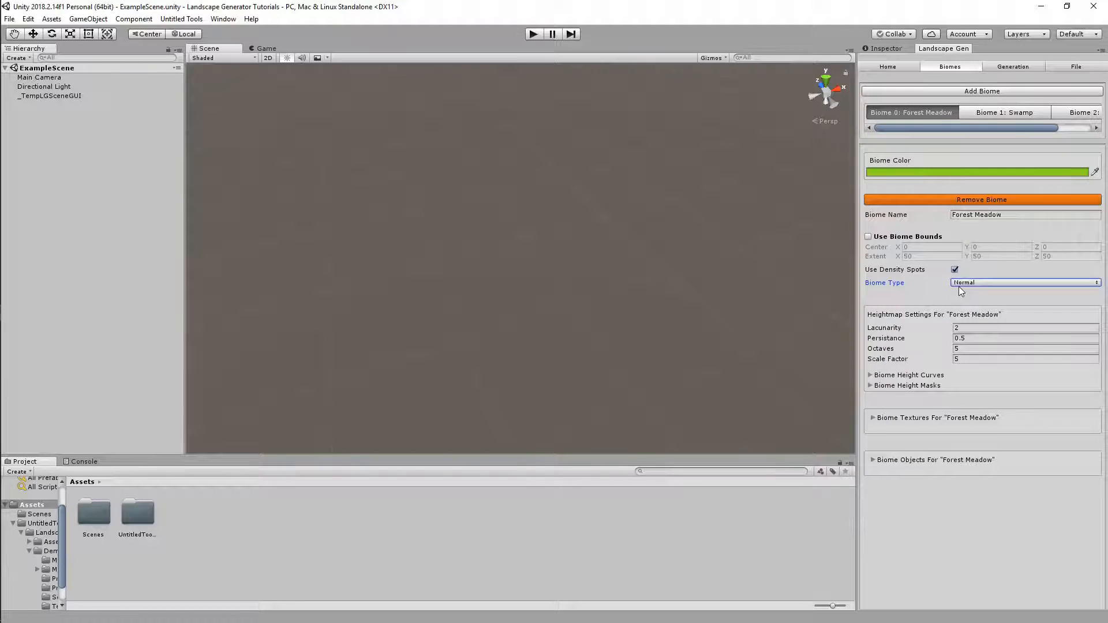
Remove the Swamp and Snowy biomes, confirming each removal.
left_click(982, 113)
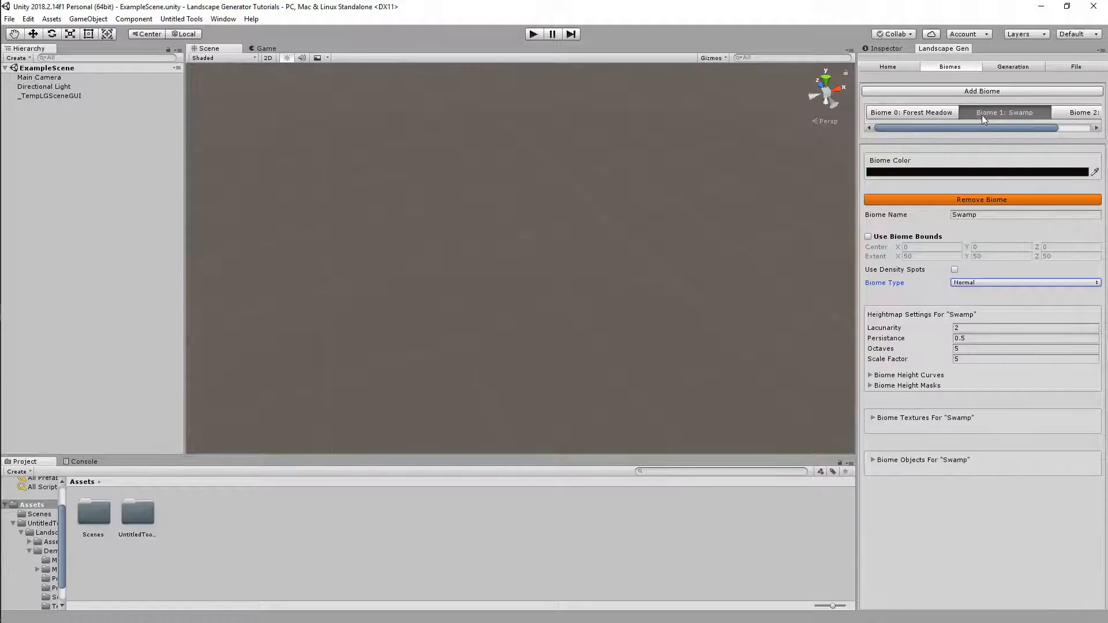
left_click(984, 200)
left_click(487, 341)
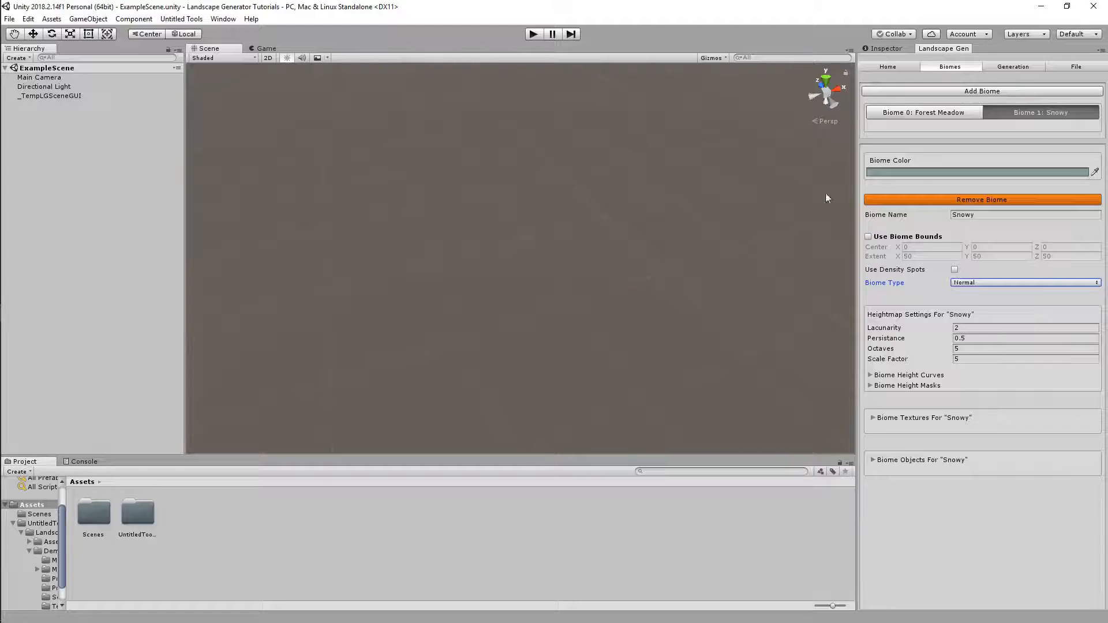
left_click(943, 202)
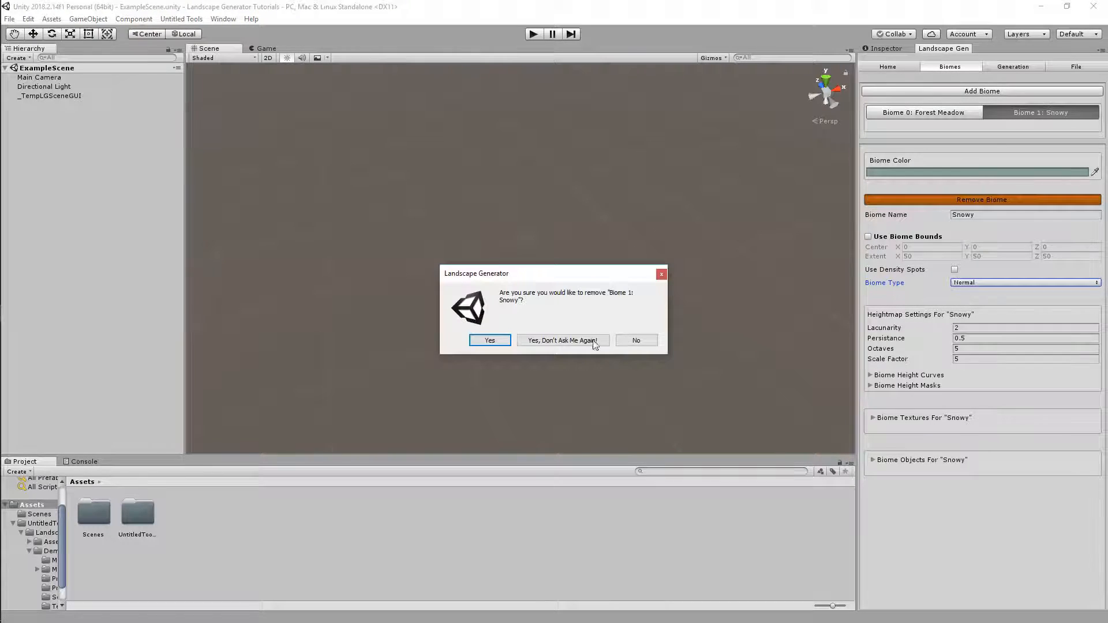
left_click(477, 337)
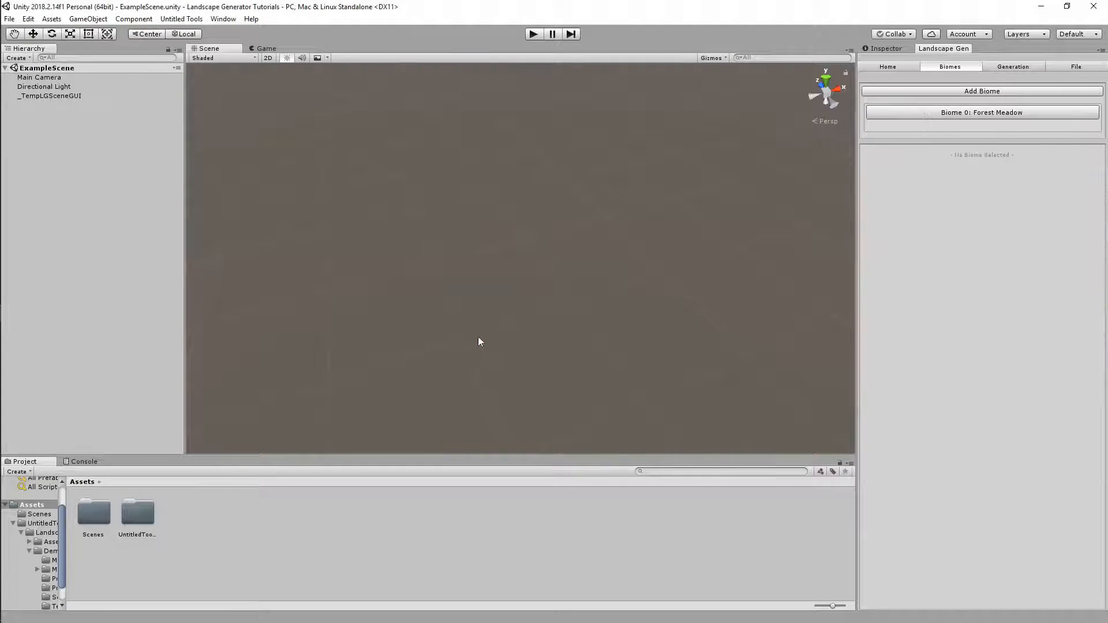
Select the remaining Forest Meadow biome for editing.
left_click(1016, 68)
left_click(956, 68)
left_click(981, 113)
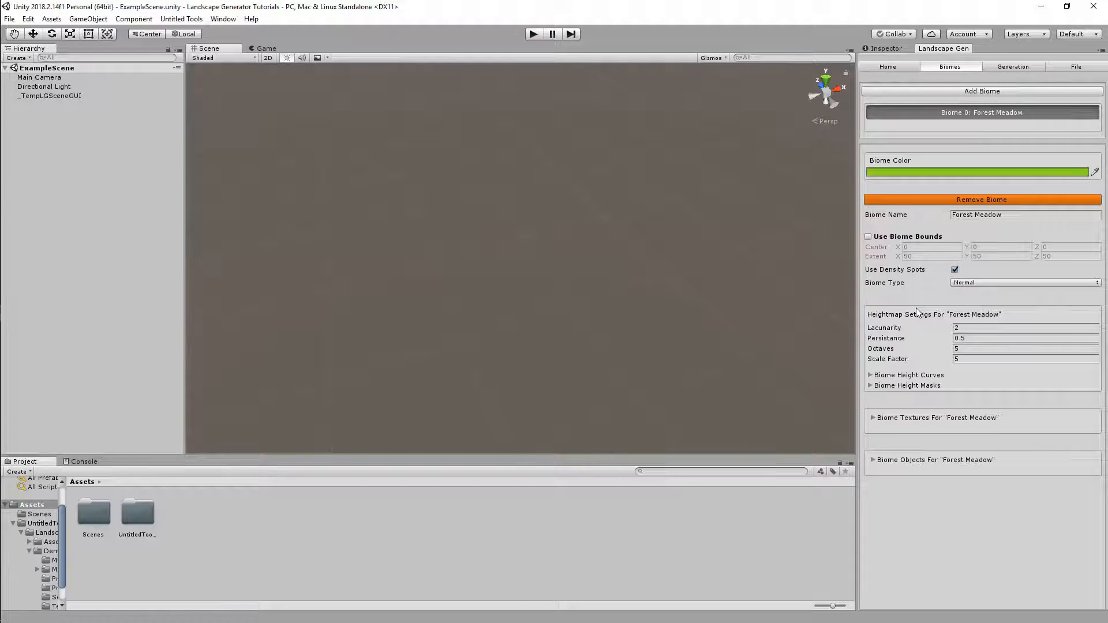
Look through Forest Meadow's biome height curves and height masks, adding a trial height curve and removing it.
left_click(871, 375)
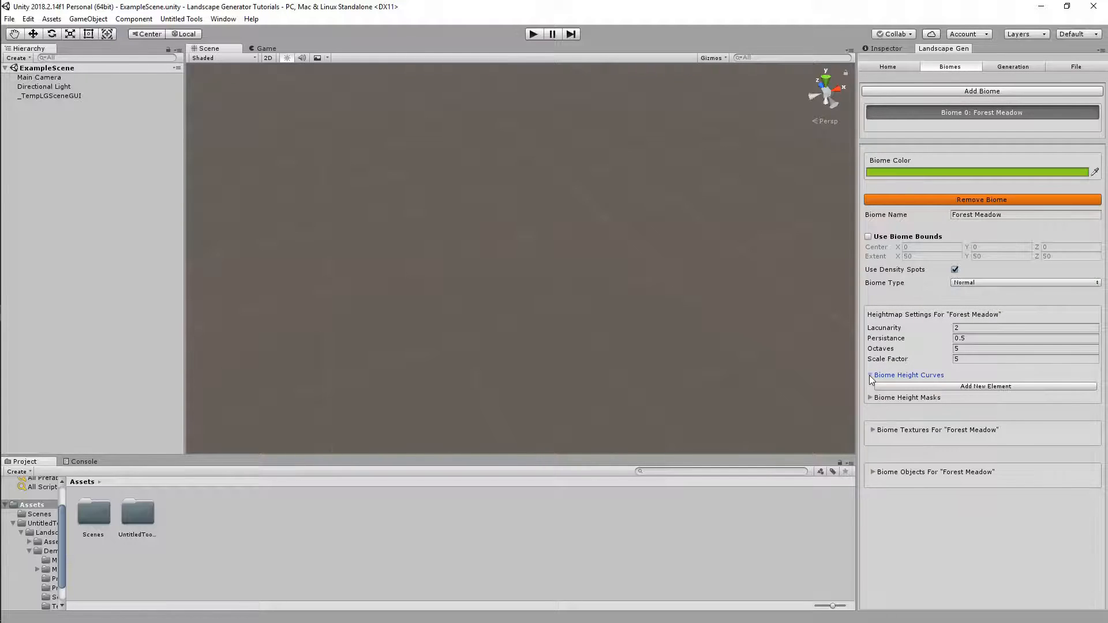
left_click(870, 376)
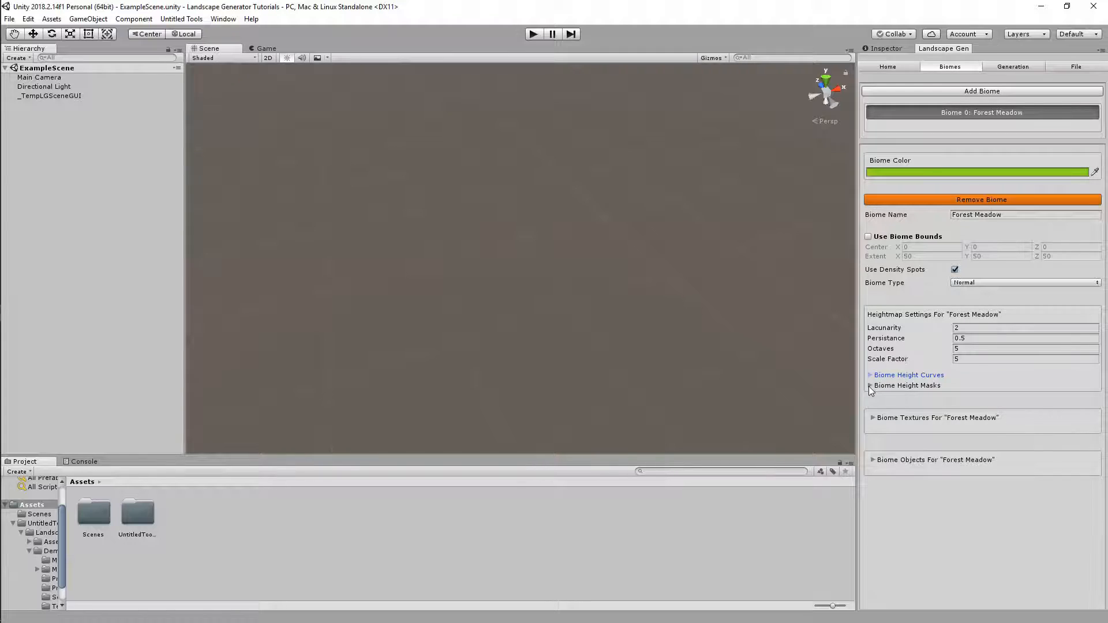
left_click(870, 386)
left_click(869, 385)
left_click(885, 376)
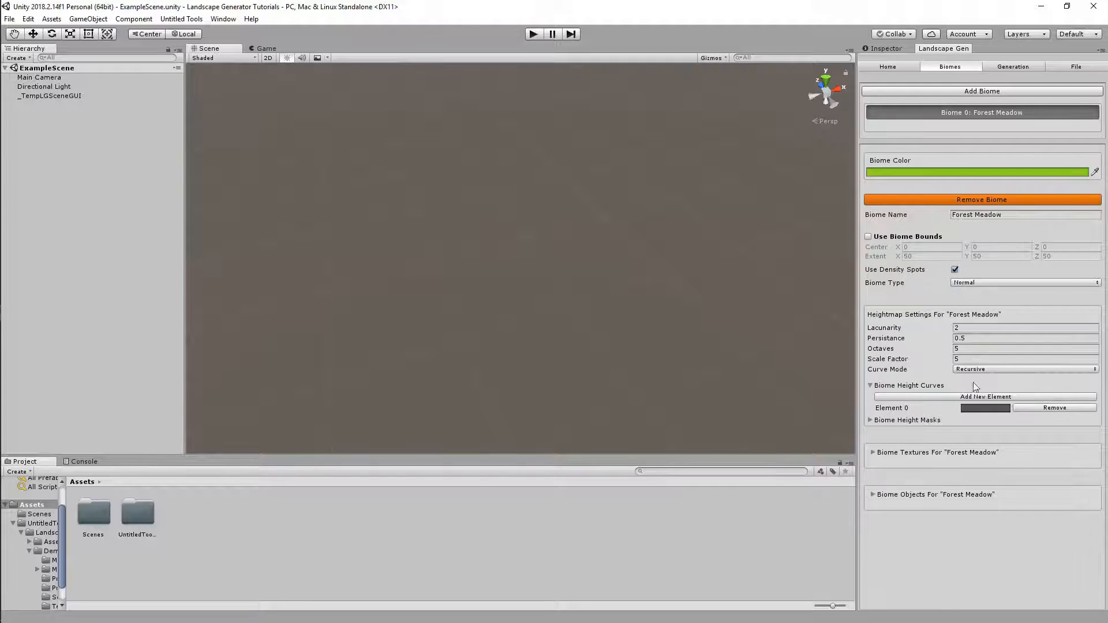
left_click(871, 385)
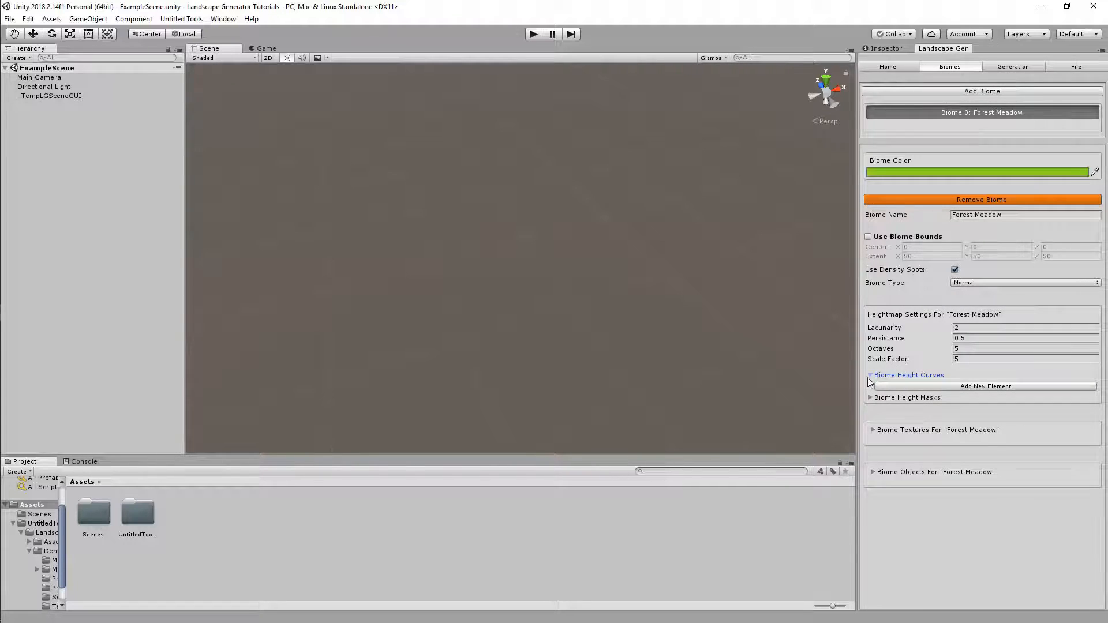
Review the global heightmap base settings and population map density settings, and return to the Forest Meadow biome settings.
left_click(896, 65)
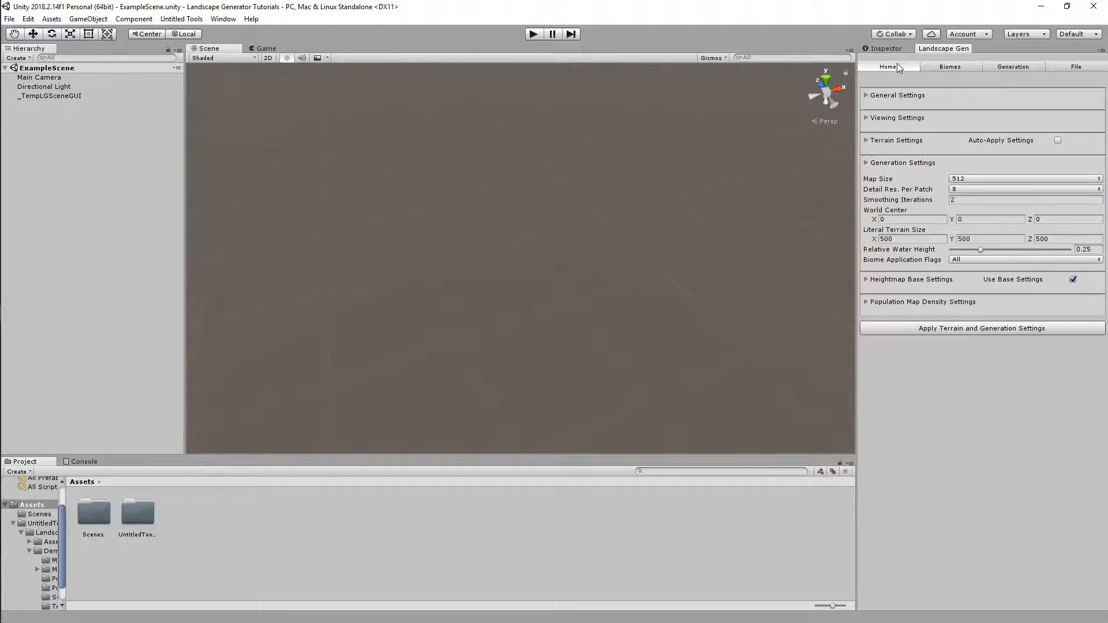
left_click(911, 281)
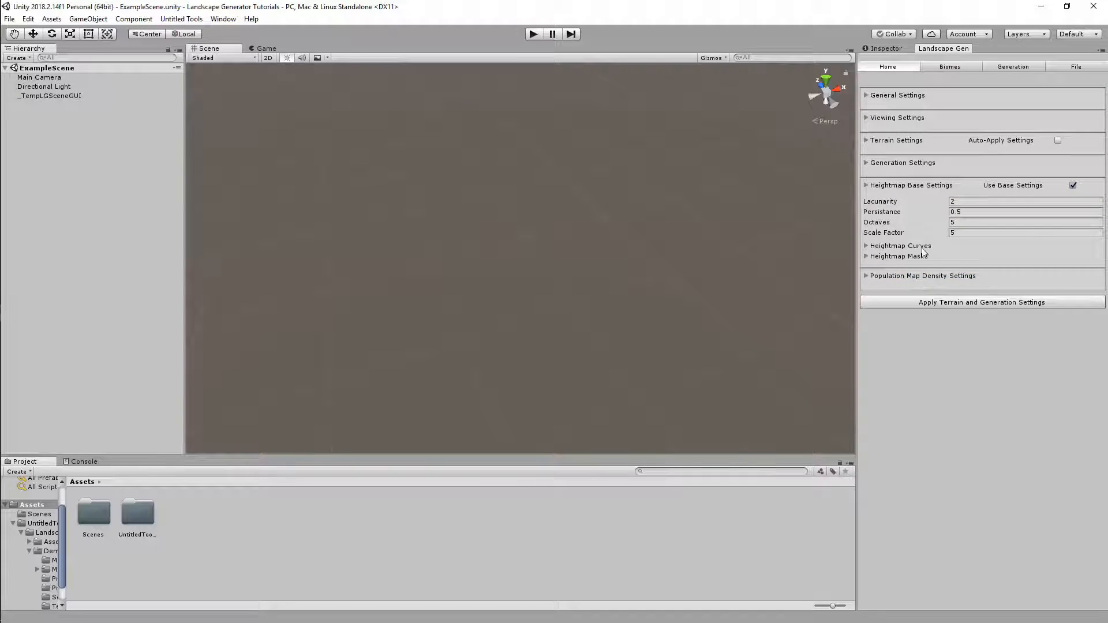
left_click(880, 275)
left_click(926, 185)
left_click(957, 68)
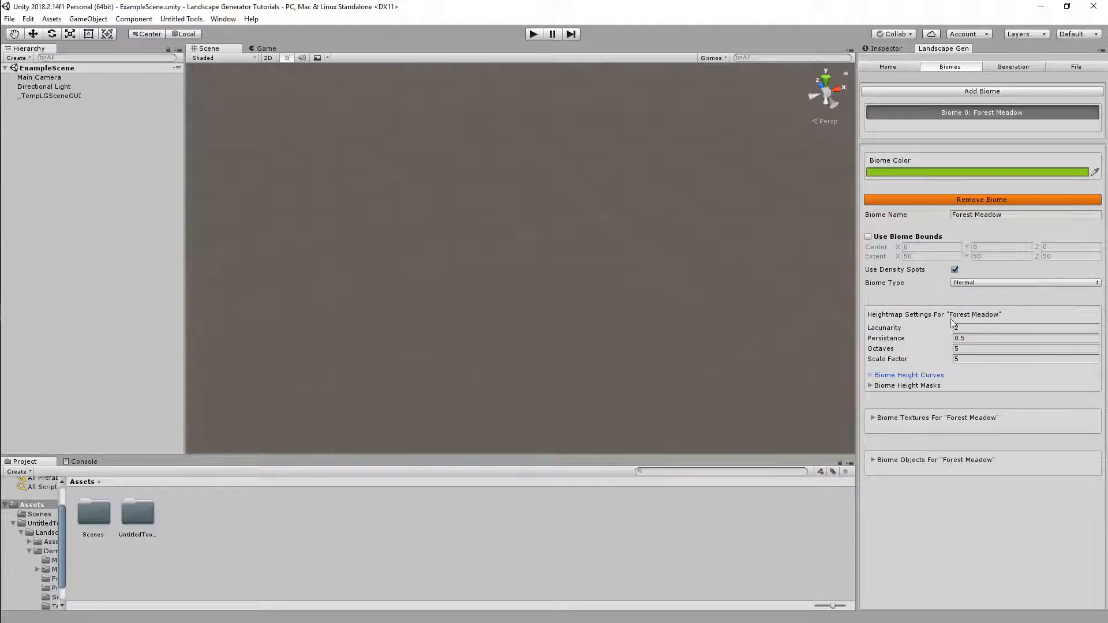
Add a new texture to Forest Meadow's biome textures and bring its settings into view.
left_click(888, 419)
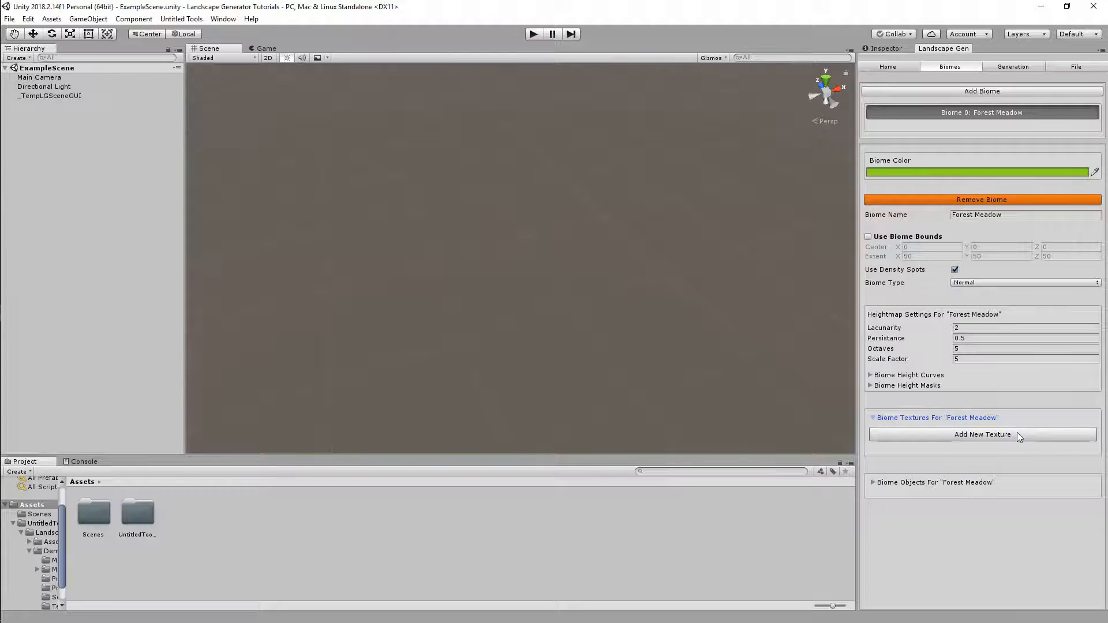
mouse_move(1, 523)
left_click(959, 435)
scroll(959, 437, "down", 5)
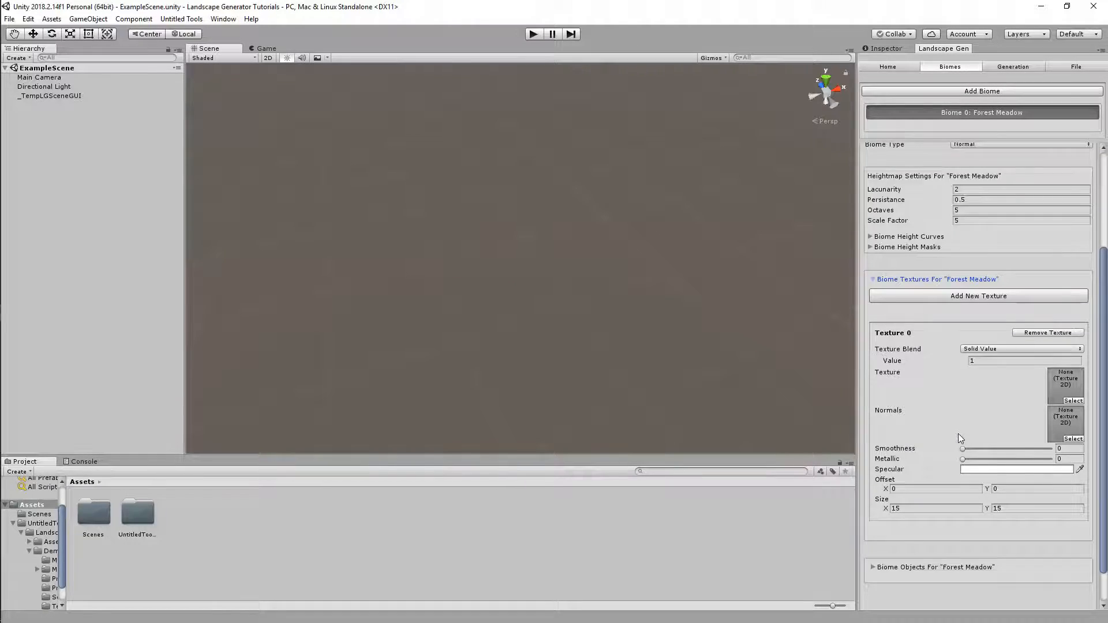
Quick-generate all the landscape maps so they reflect the single Forest Meadow biome, and look over the map previews.
scroll(958, 433, "down", 2)
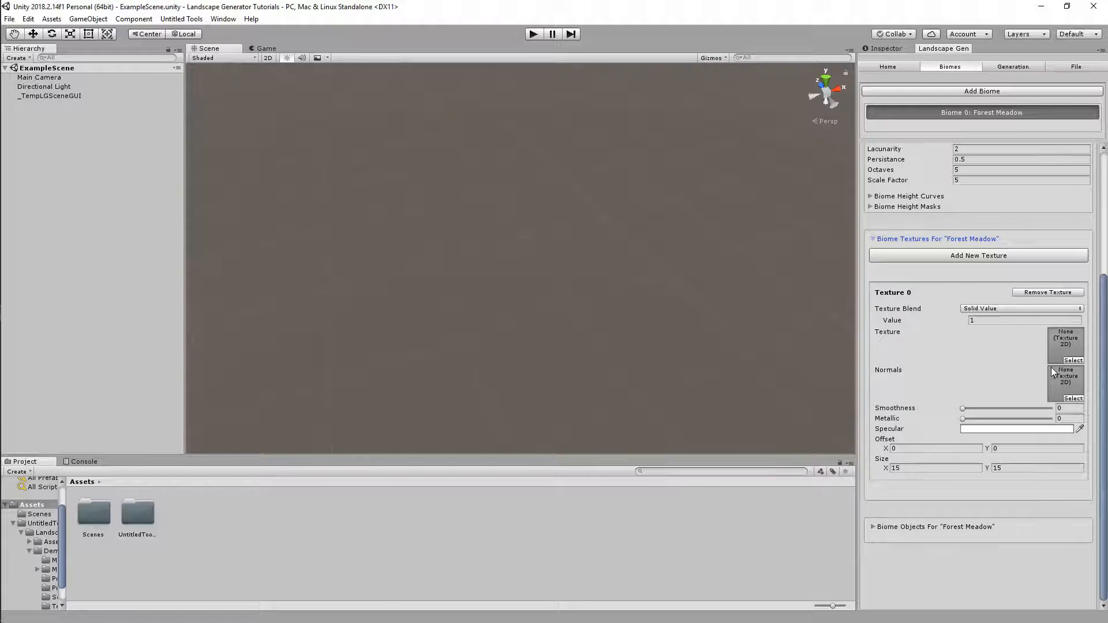
left_click(994, 67)
left_click(961, 65)
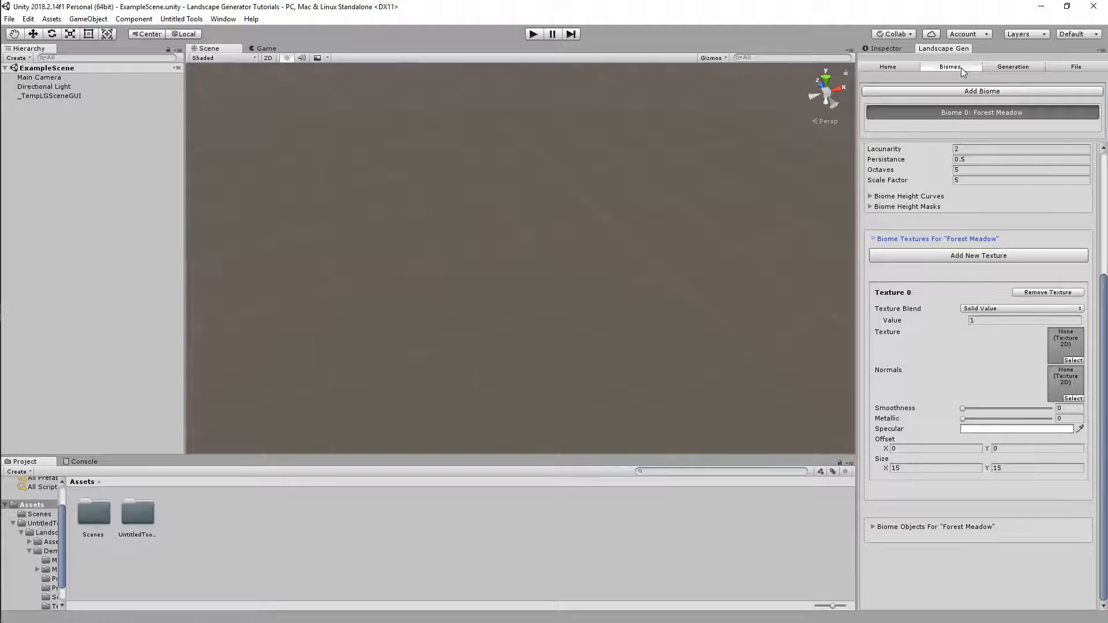
left_click(1002, 68)
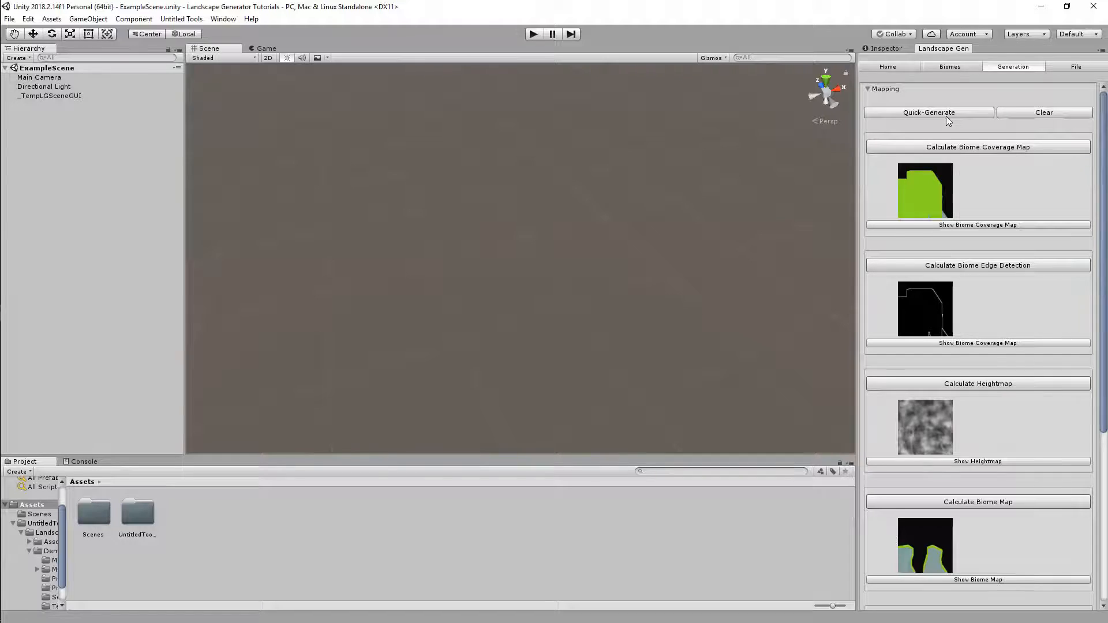
left_click(946, 116)
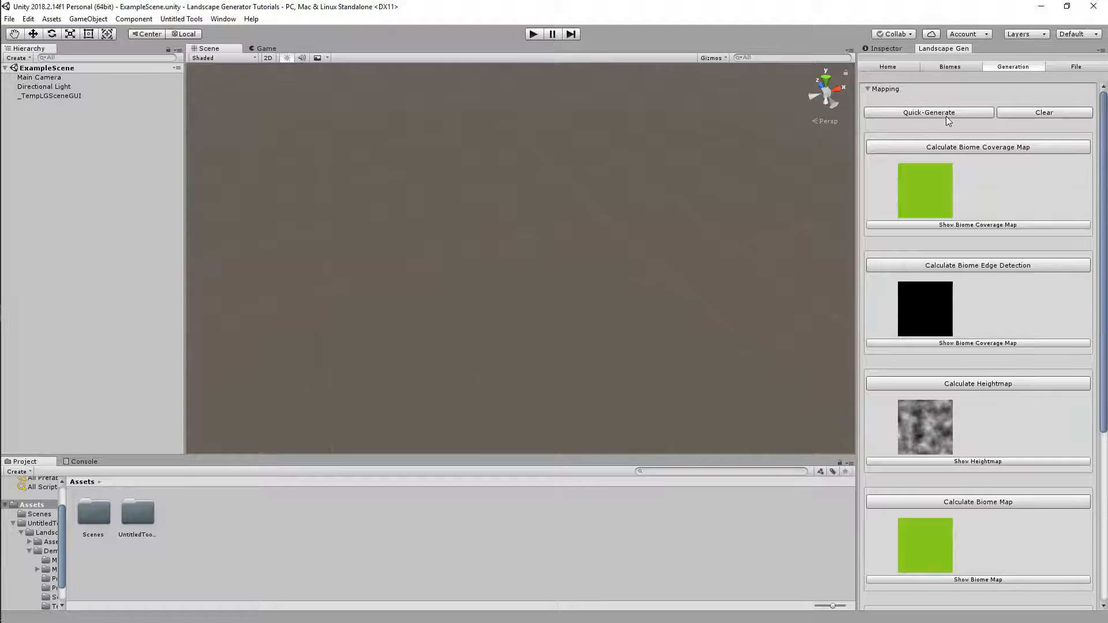
scroll(1001, 255, "down", 5)
scroll(1002, 255, "up", 5)
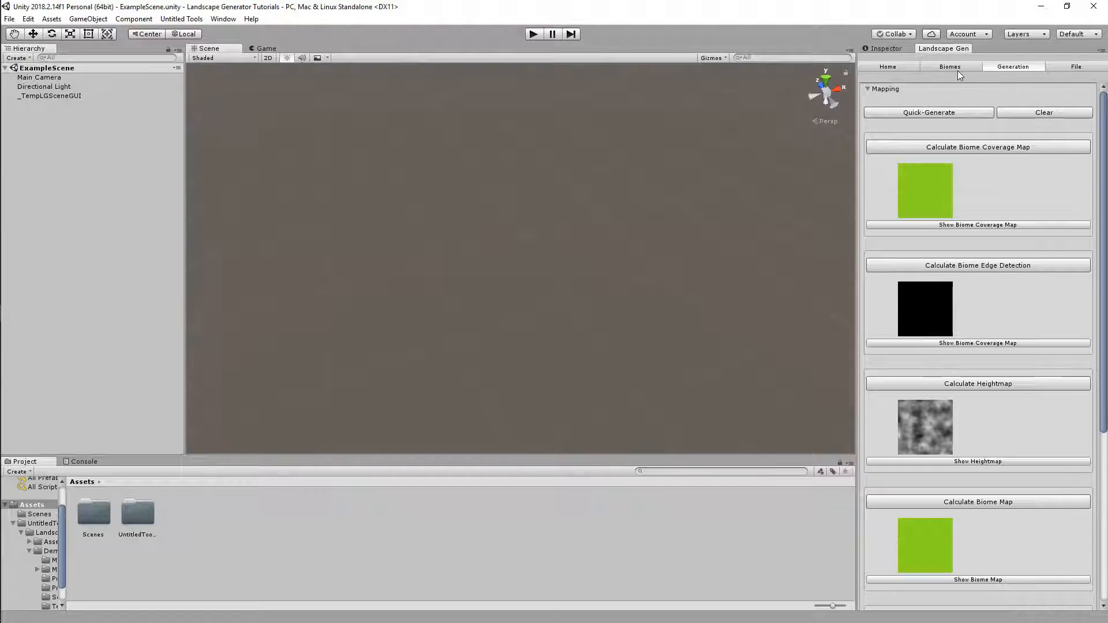
Generate a new landscape from the calculated maps and frame the terrain in the scene.
left_click(957, 71)
scroll(971, 227, "up", 5)
scroll(971, 278, "down", 5)
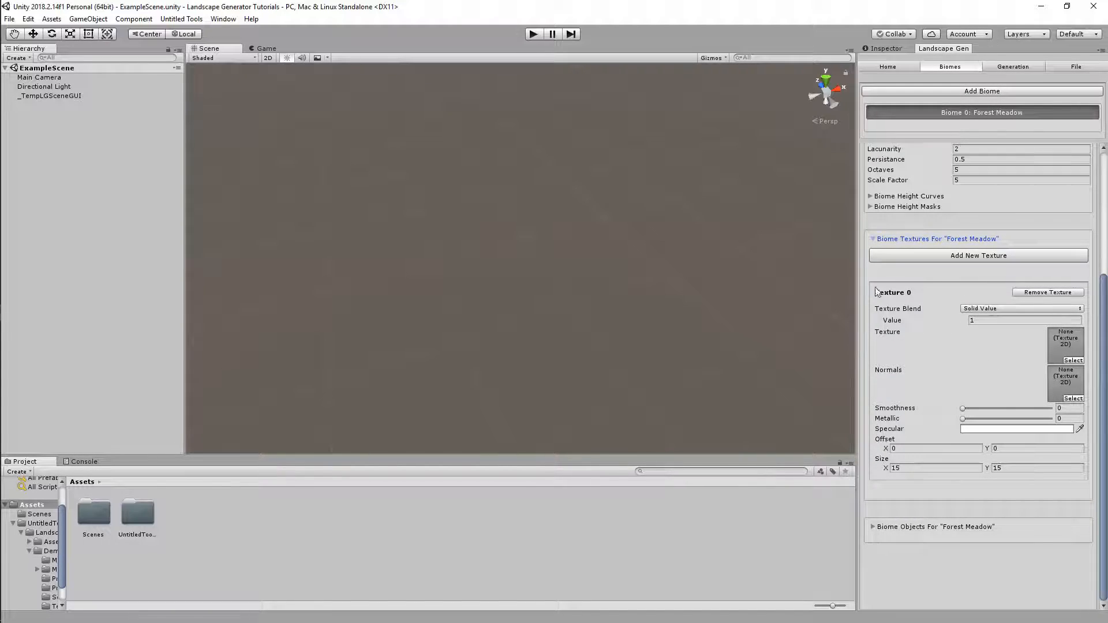
left_click(1014, 67)
scroll(1002, 346, "down", 5)
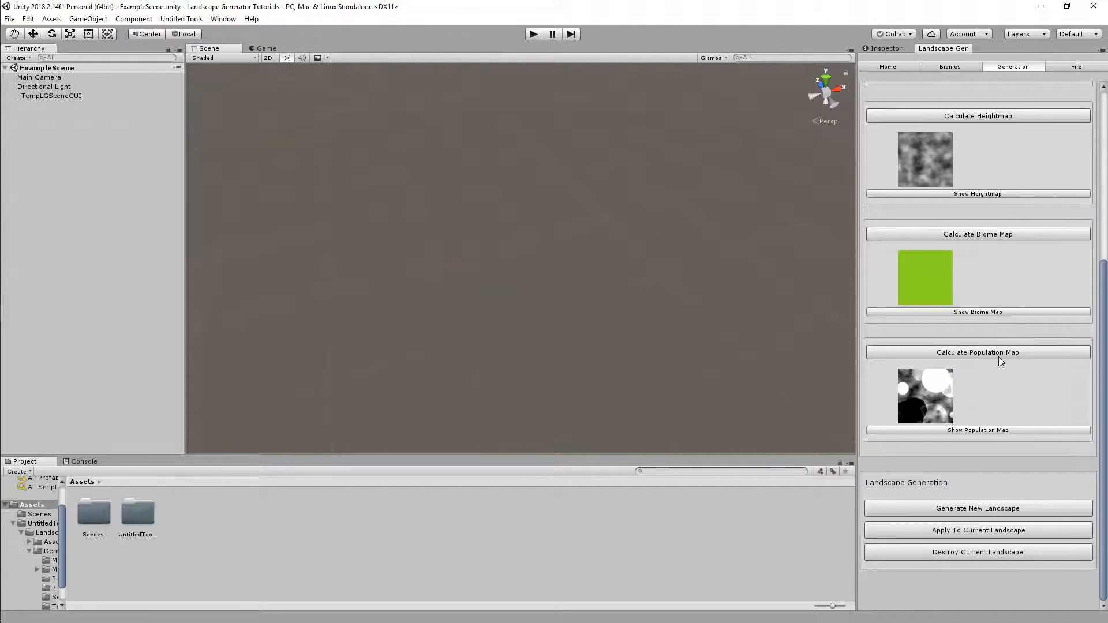
left_click(964, 510)
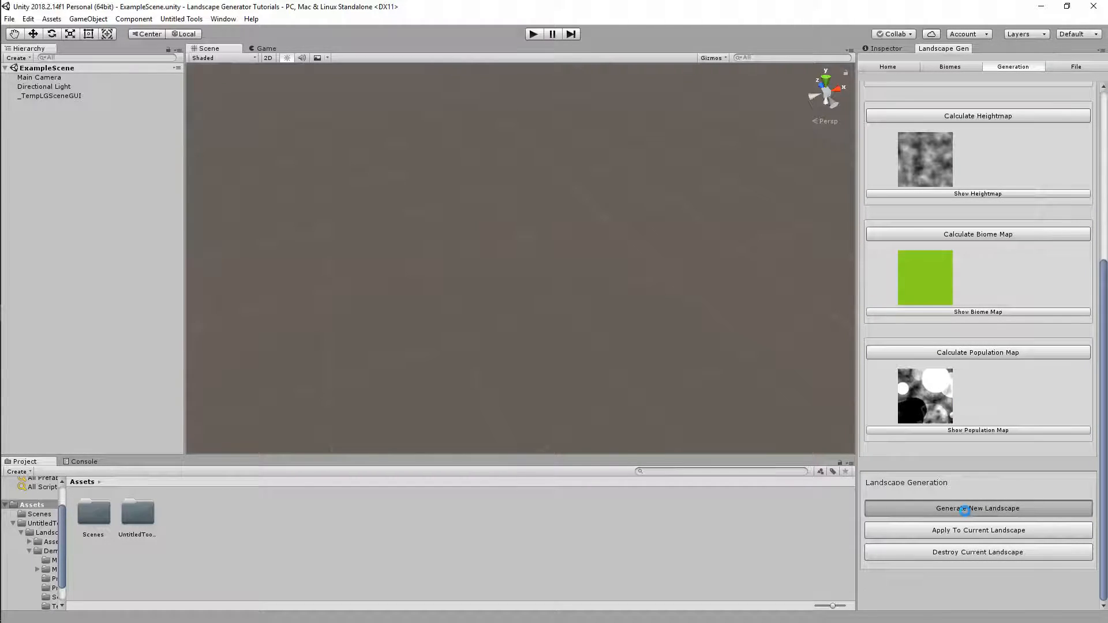
right_click_drag(555, 284, 576, 300)
key("x")
key("s")
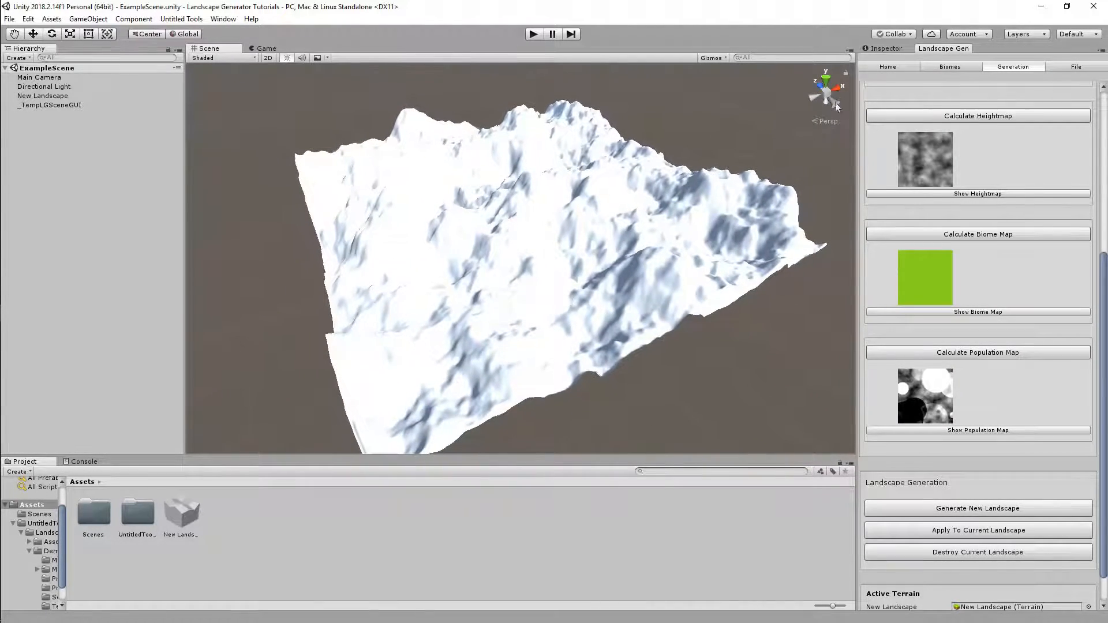
Turn off Show Biomes Bounds in the viewing settings and return to the Forest Meadow texture settings.
left_click(883, 67)
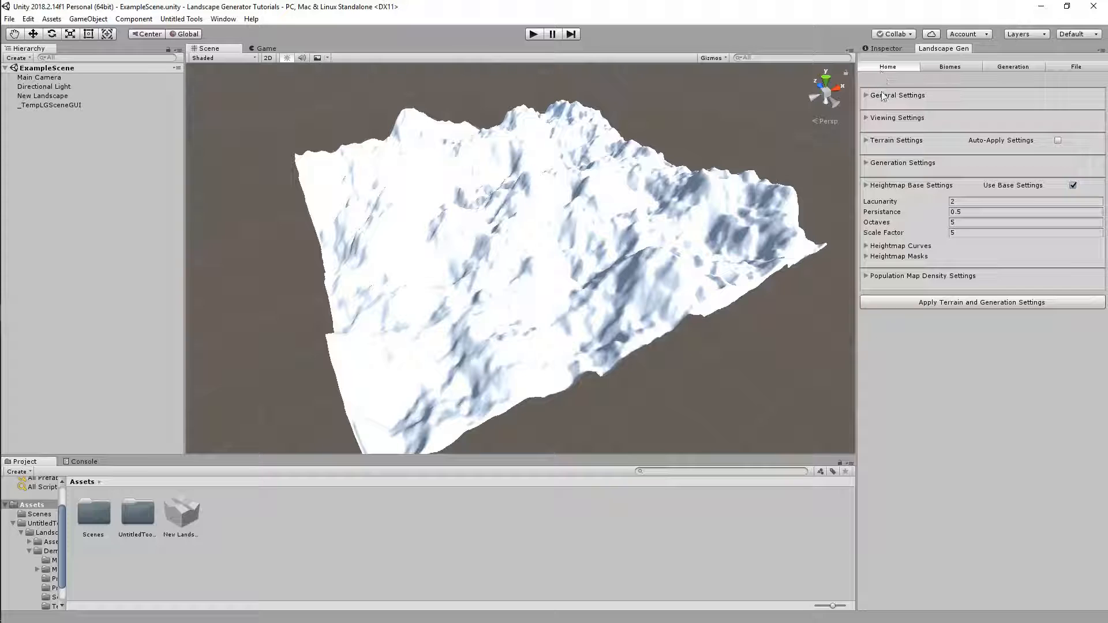
left_click(898, 118)
left_click(952, 155)
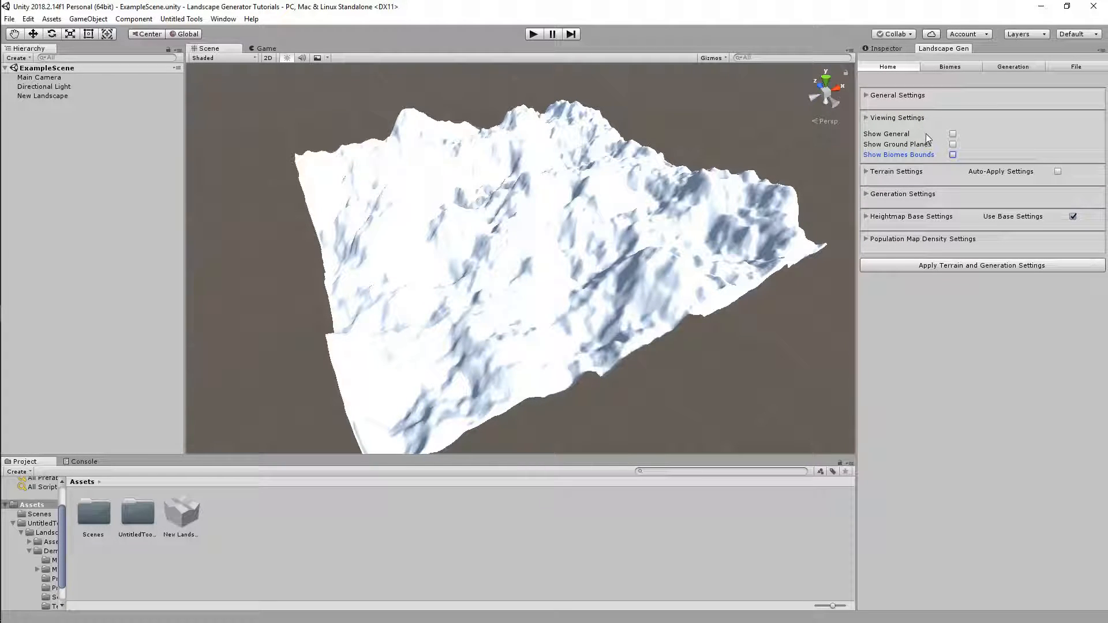
left_click(910, 119)
left_click(979, 67)
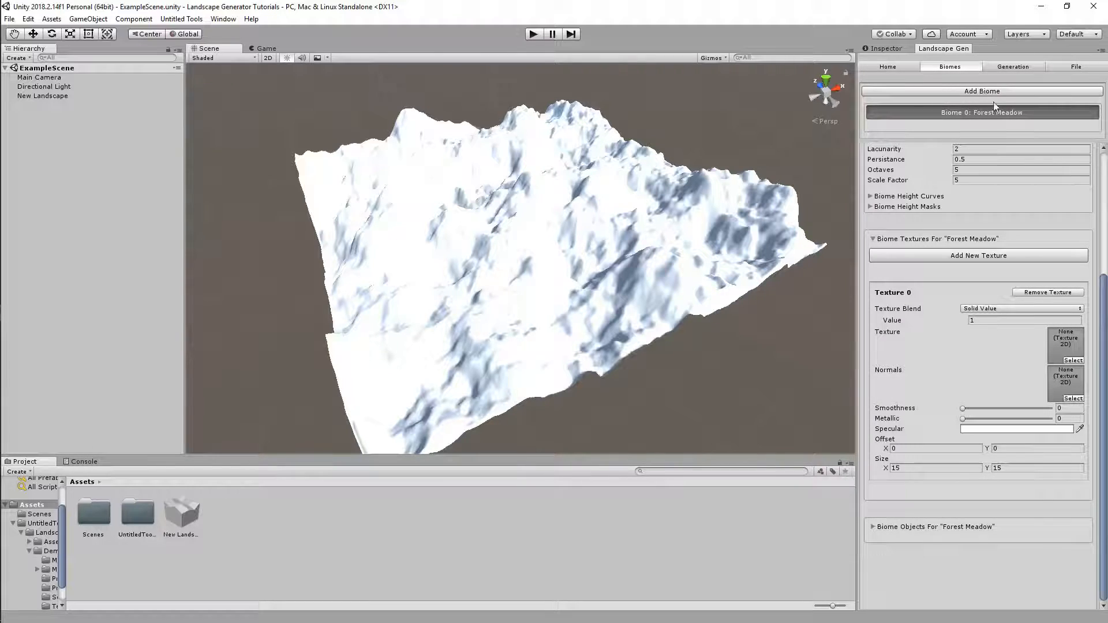
left_click_drag(712, 254, 675, 262, "alt")
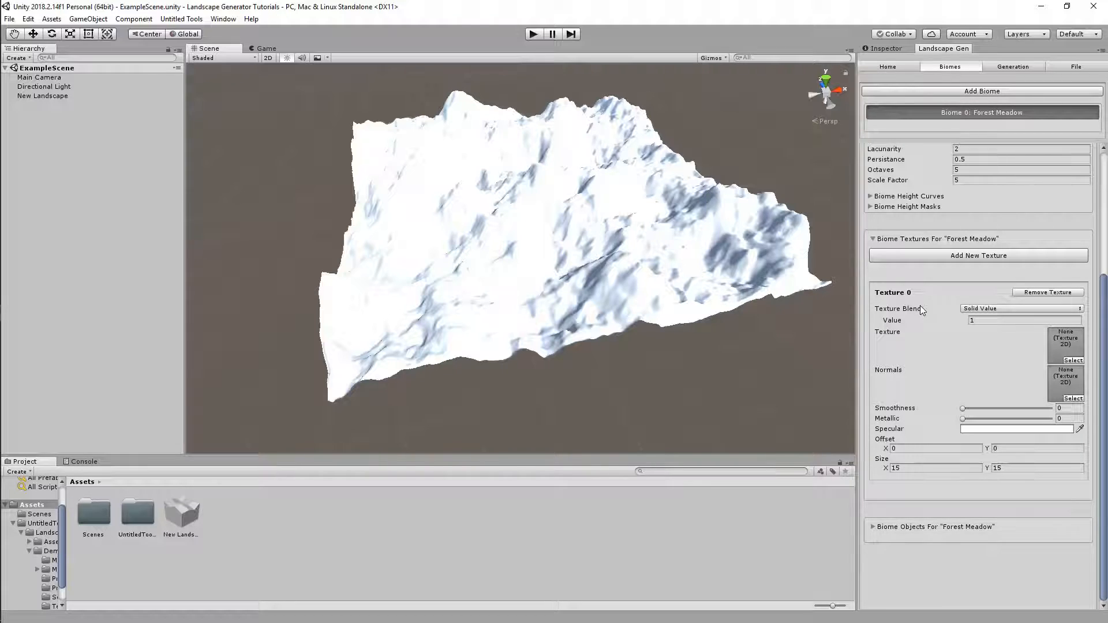
Keep Texture 0's blend on Solid Value and assign the GroundGrass texture, leaving its normals set to None.
left_click(976, 310)
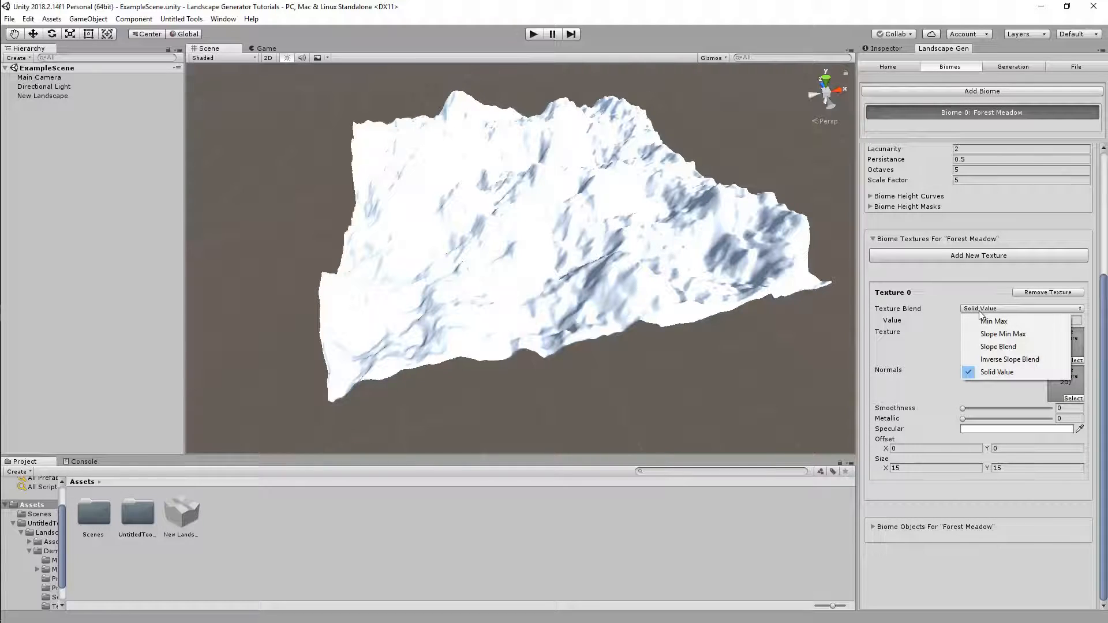
left_click(984, 374)
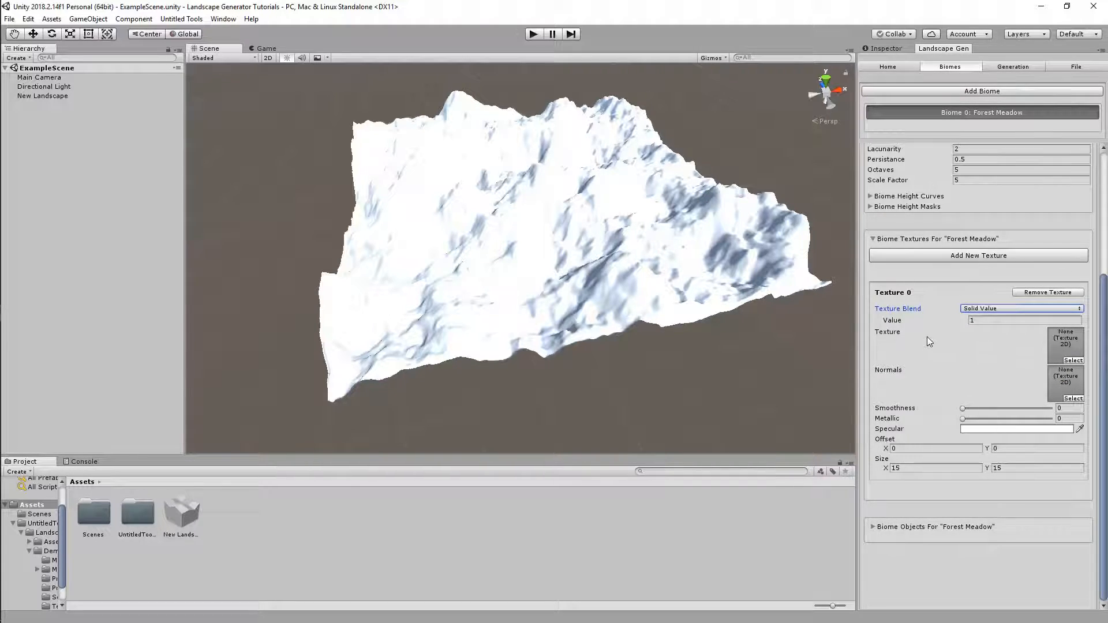
left_click(1073, 360)
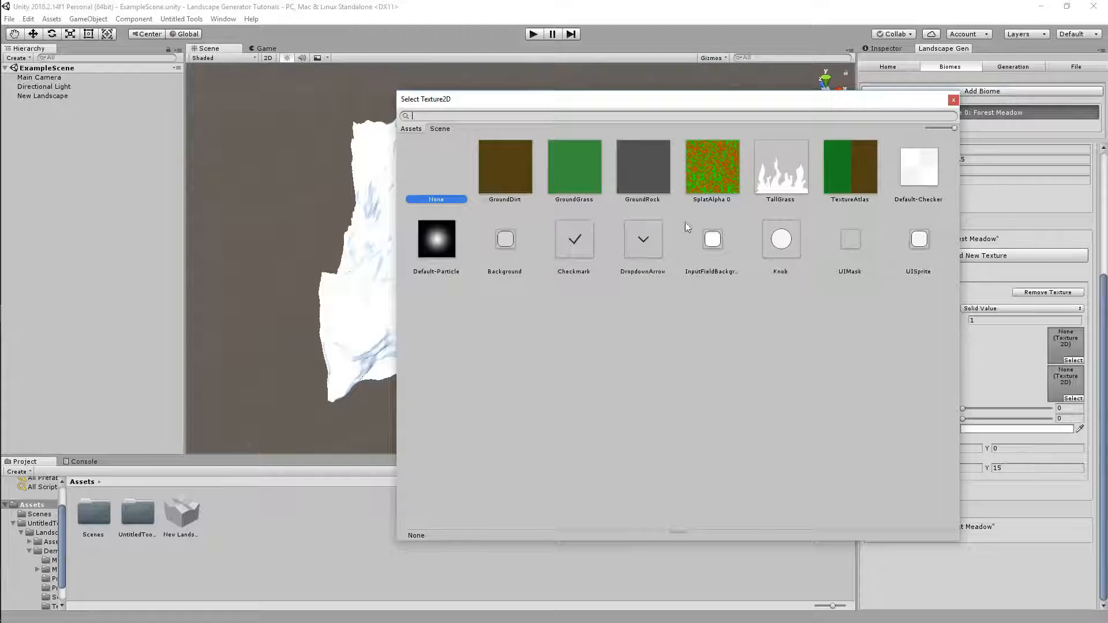
double_click(584, 178)
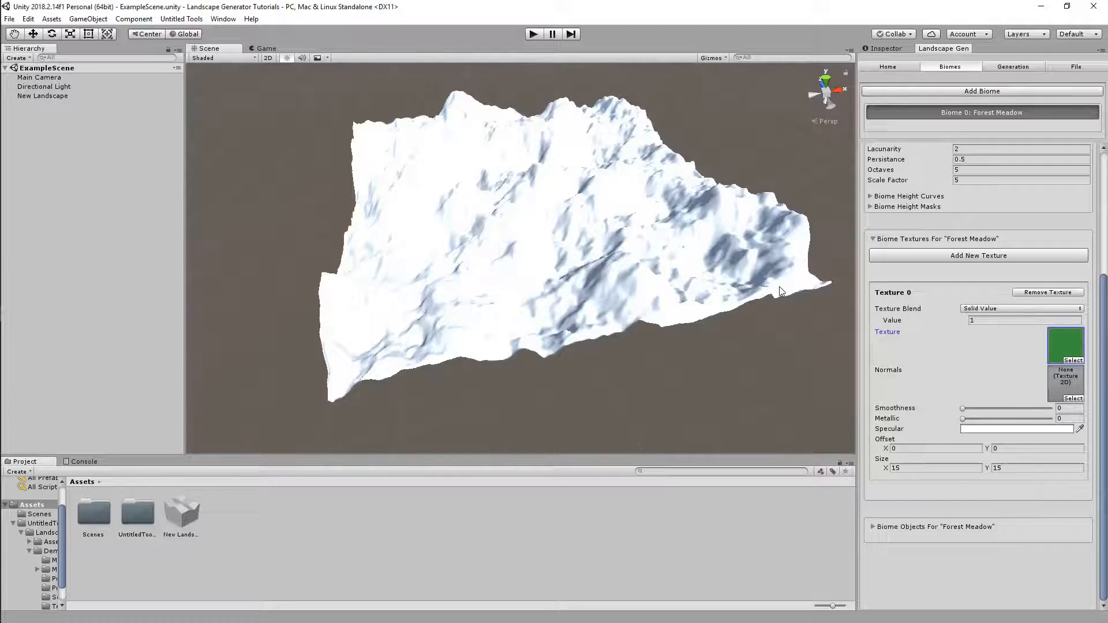
left_click(1071, 398)
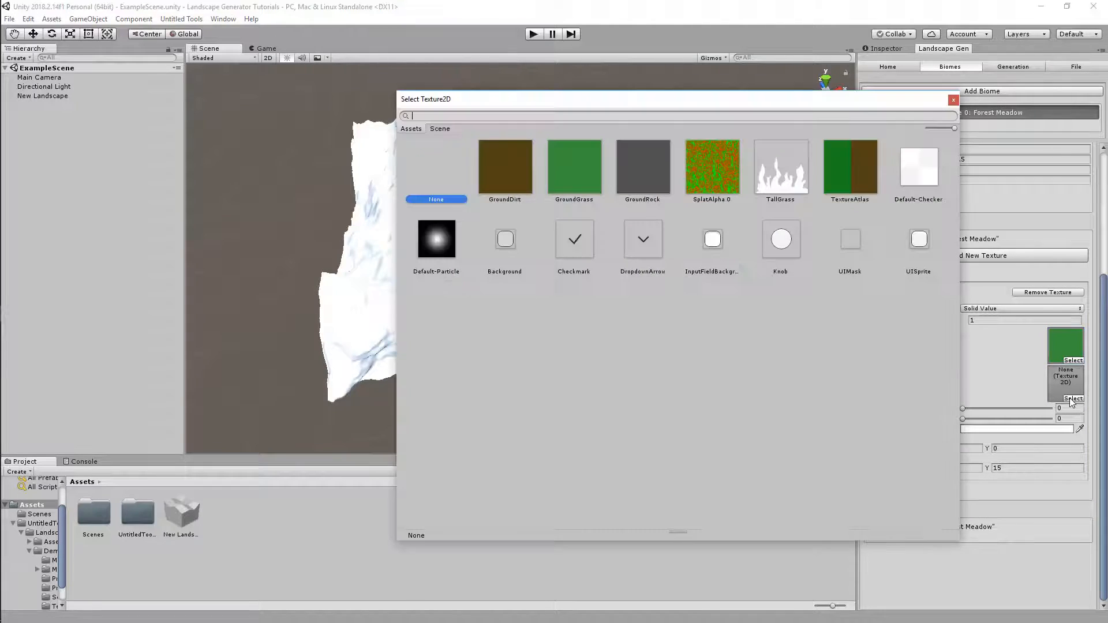
left_click(953, 100)
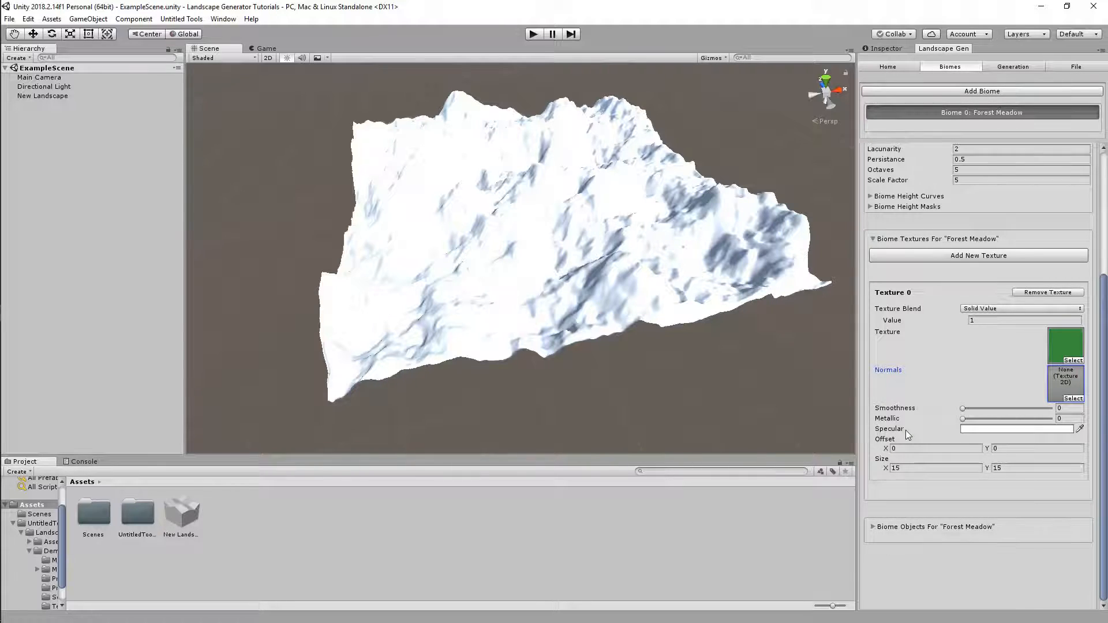
Apply the grass texture to the current landscape and inspect the terrain.
left_click(906, 449)
left_click(998, 67)
scroll(1004, 231, "down", 8)
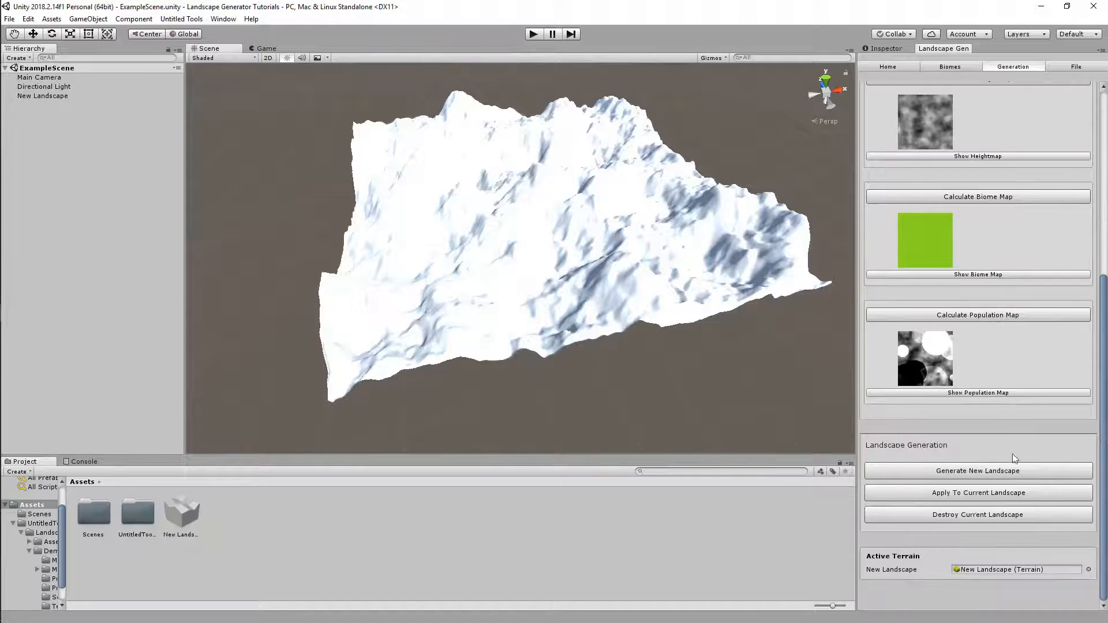
left_click(981, 494)
left_click_drag(615, 375, 698, 378, "alt")
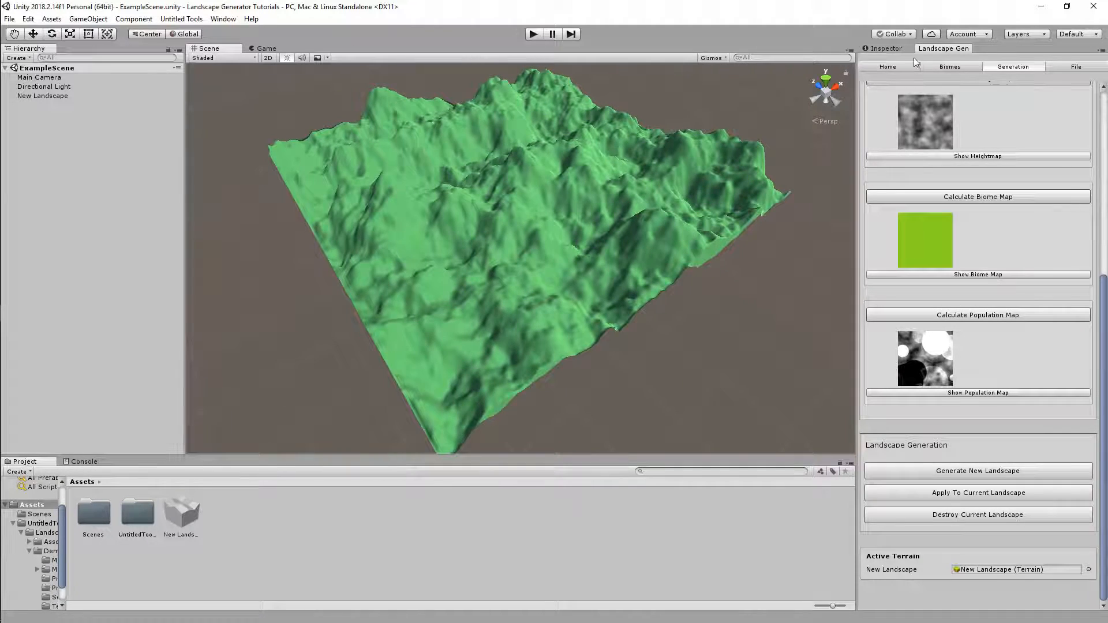
Replace Texture 0's image with TextureAtlas in the Forest Meadow biome.
left_click(891, 68)
left_click(943, 67)
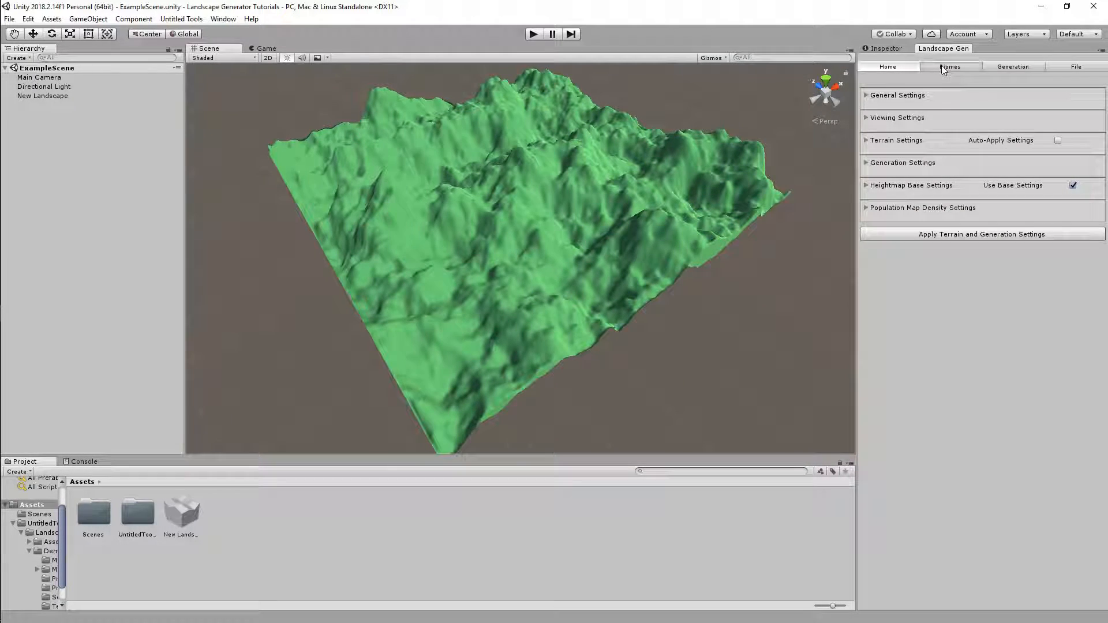
left_click(1067, 360)
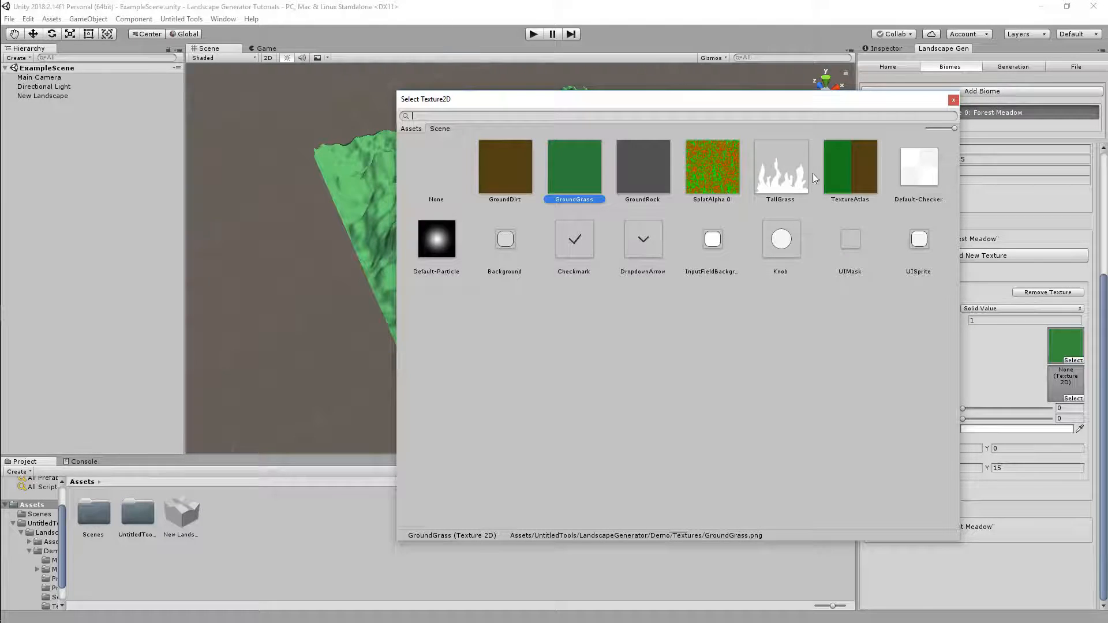
left_click(849, 171)
double_click(849, 170)
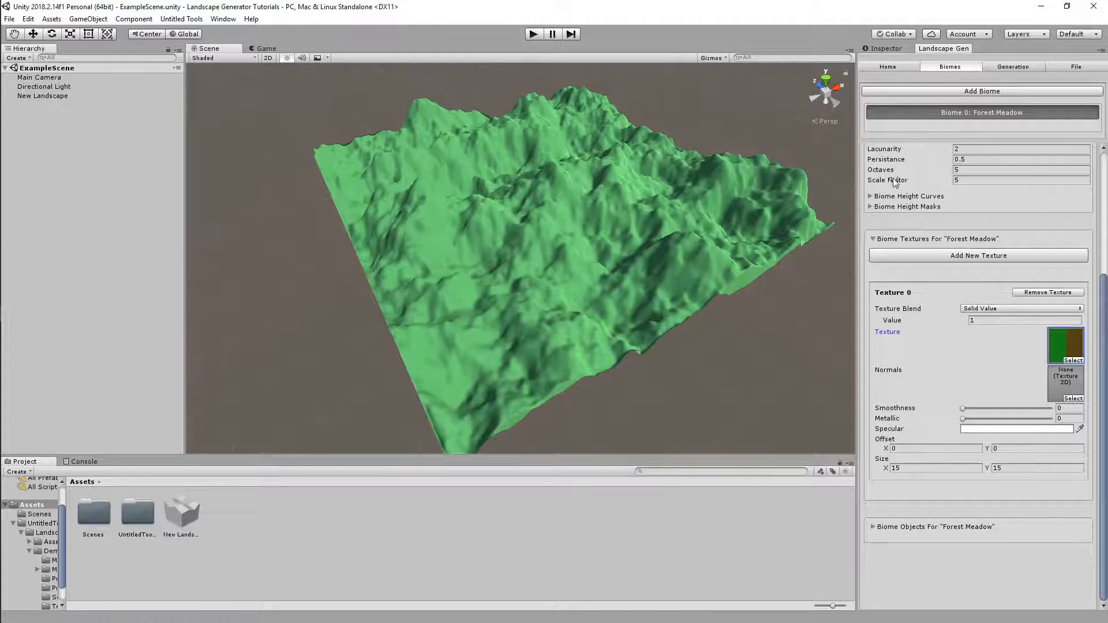
Apply the TextureAtlas texture to the current landscape and inspect its pattern on the terrain.
left_click(999, 67)
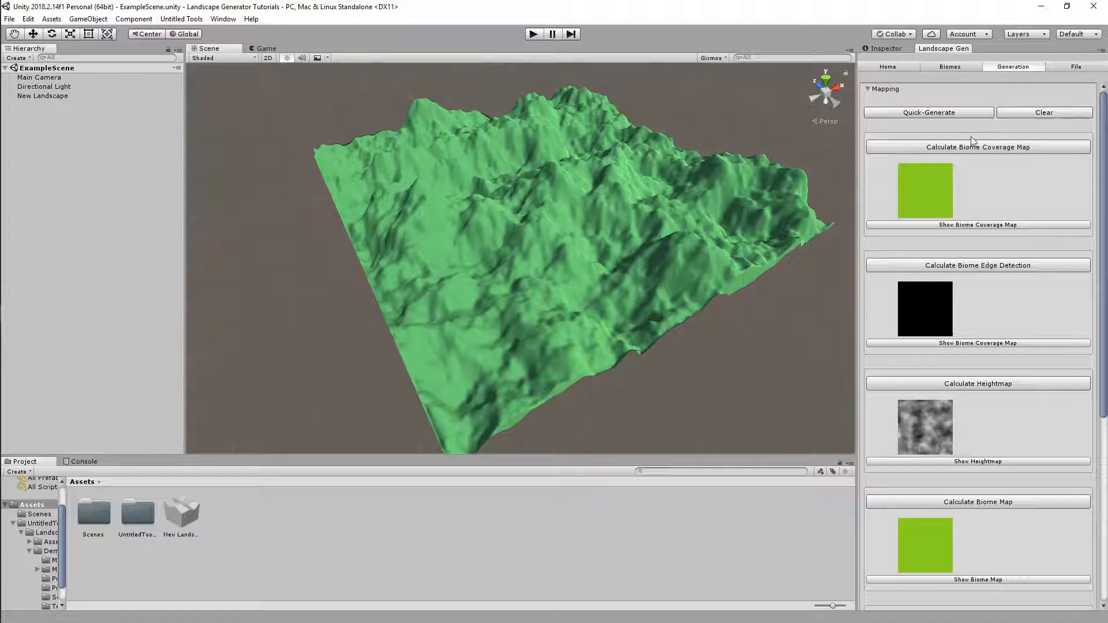
scroll(979, 280, "down", 6)
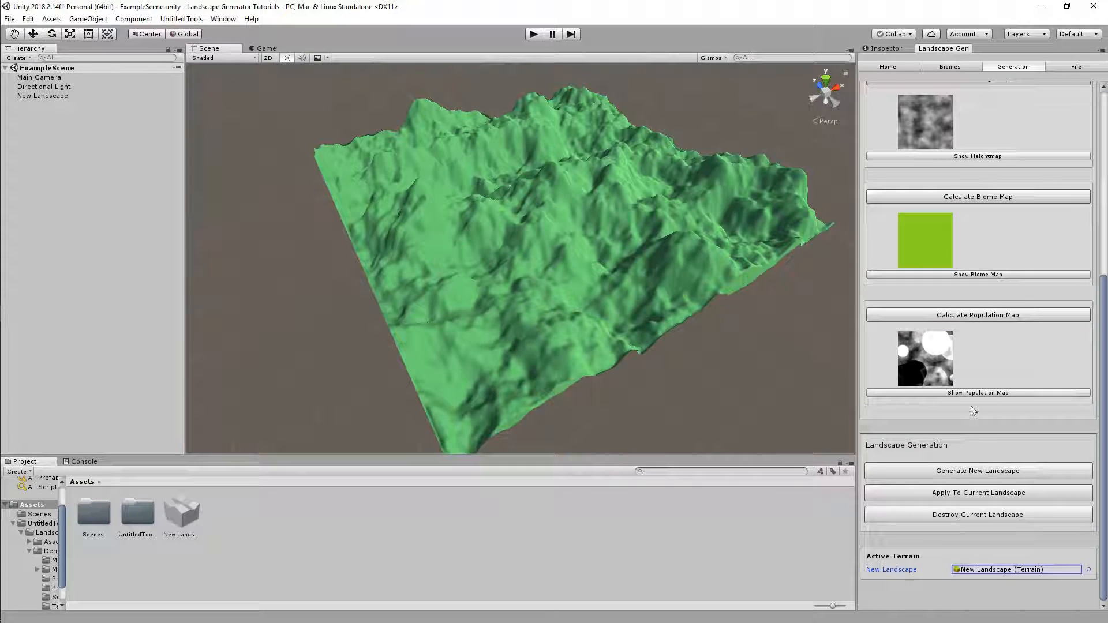
left_click(950, 492)
left_click_drag(554, 321, 598, 321, "alt")
scroll(598, 321, "down", 10)
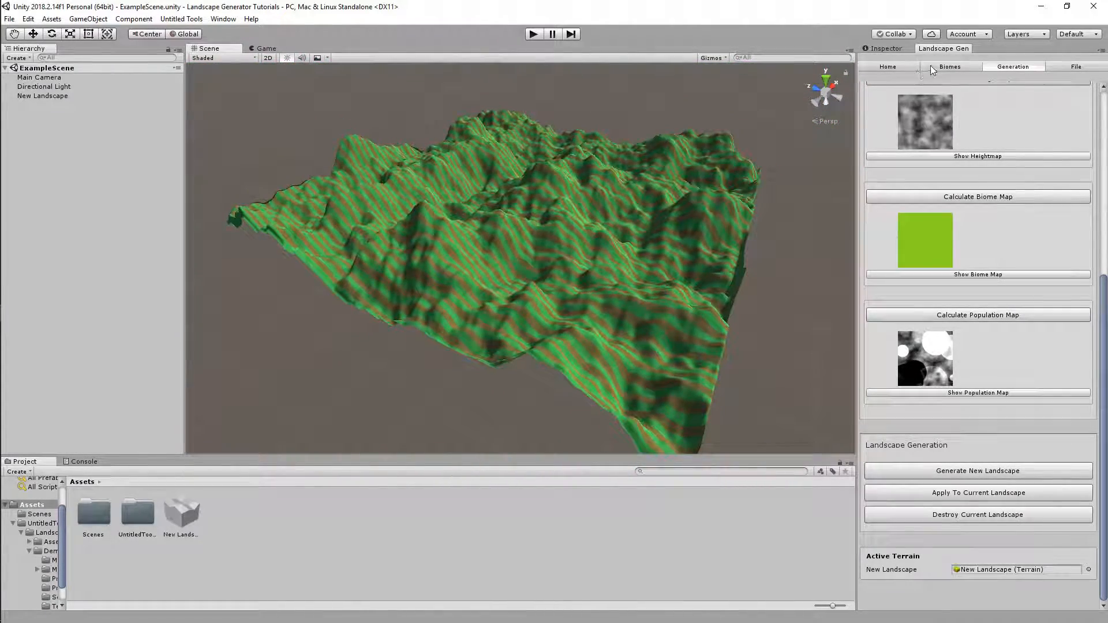
Raise Texture 0's smoothness to 0.559, apply it to the current landscape and view the shine.
left_click(931, 67)
left_click_drag(783, 201, 752, 214, "alt")
left_click_drag(975, 411, 1014, 412)
left_click(1005, 67)
left_click(980, 494)
left_click_drag(595, 327, 669, 311, "alt")
Set Texture 0's smoothness to 0 and metallic to 0.513, and apply them to the current landscape.
left_click(887, 67)
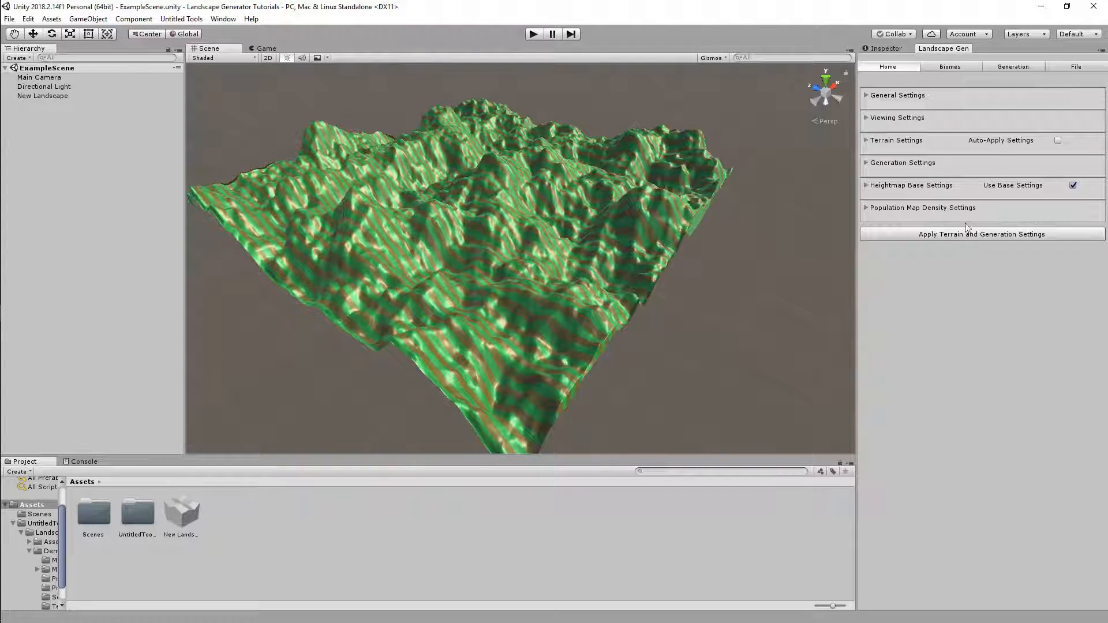
left_click(959, 68)
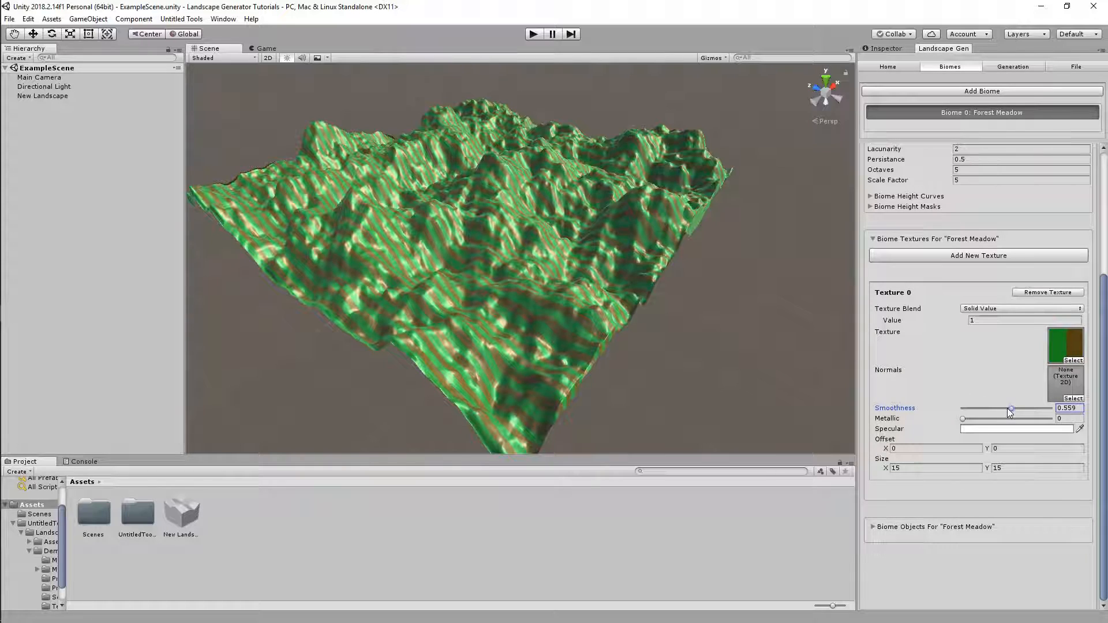
mouse_move(1009, 411)
left_mouse_down()
mouse_move(962, 410)
mouse_move(1000, 421)
left_mouse_up()
left_click(1013, 67)
scroll(1002, 436, "down", 10)
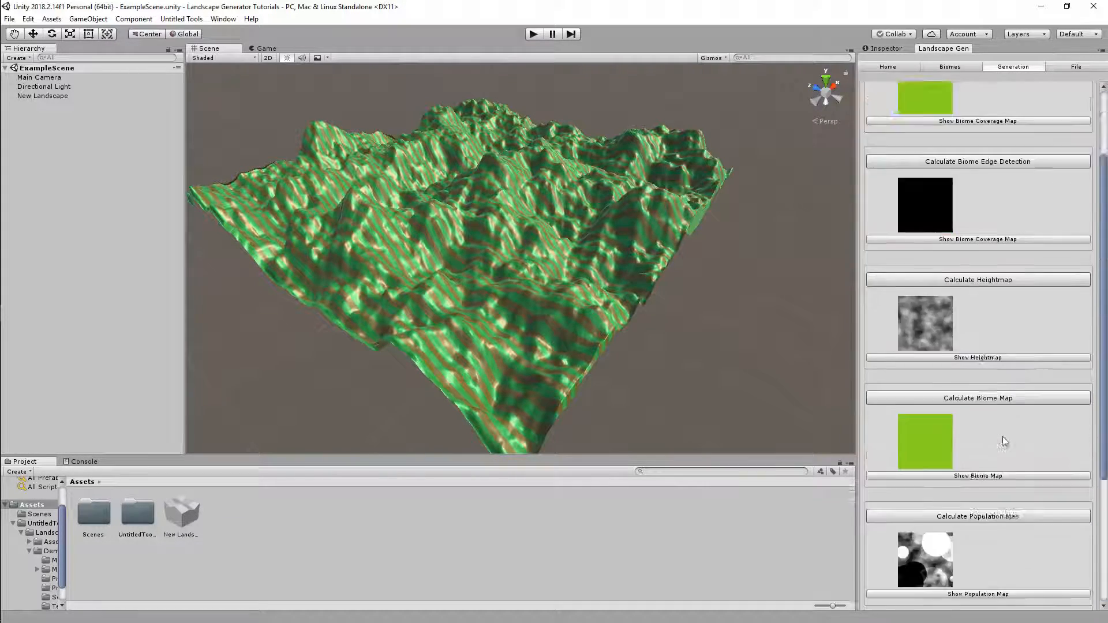
left_click(996, 492)
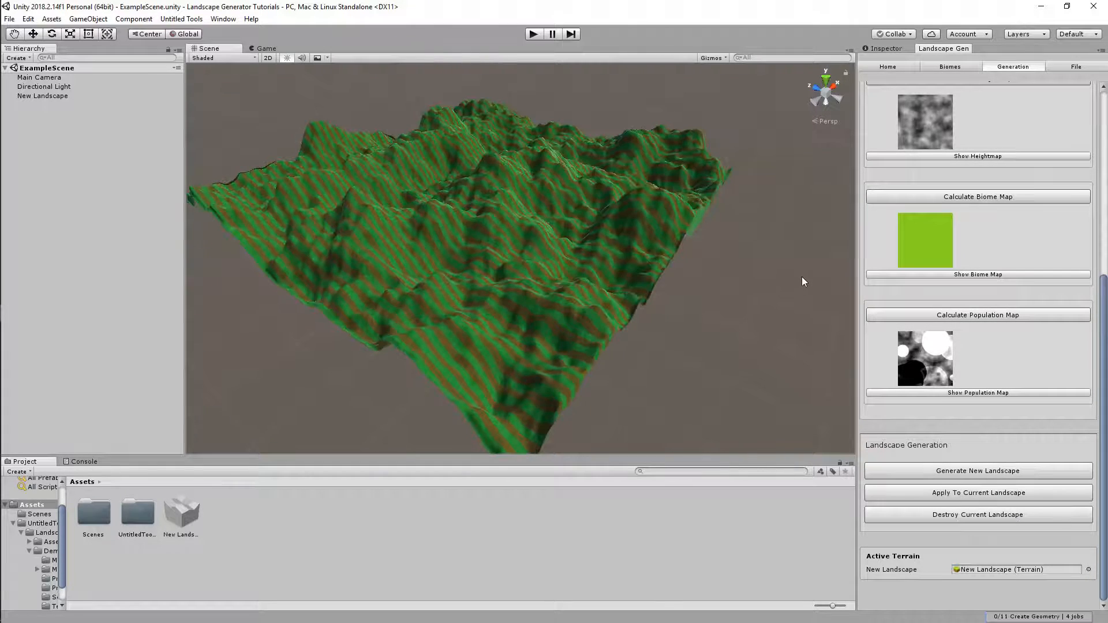
Set Texture 0's smoothness to 0.618 and metallic back to 0, and apply them to the current landscape.
left_click(946, 67)
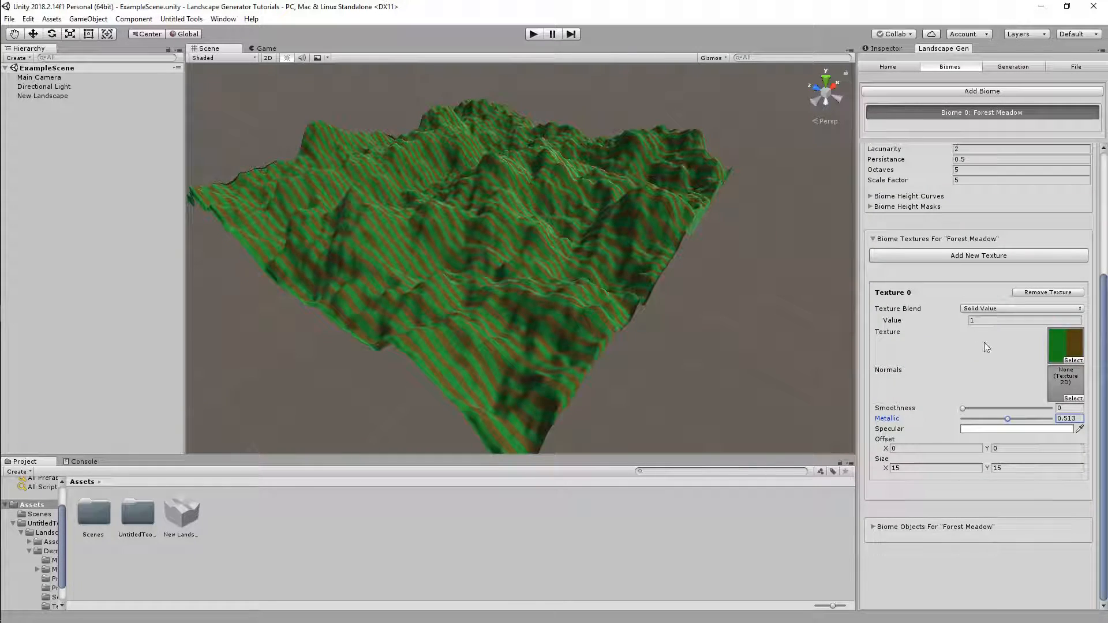
left_click_drag(963, 408, 1017, 408)
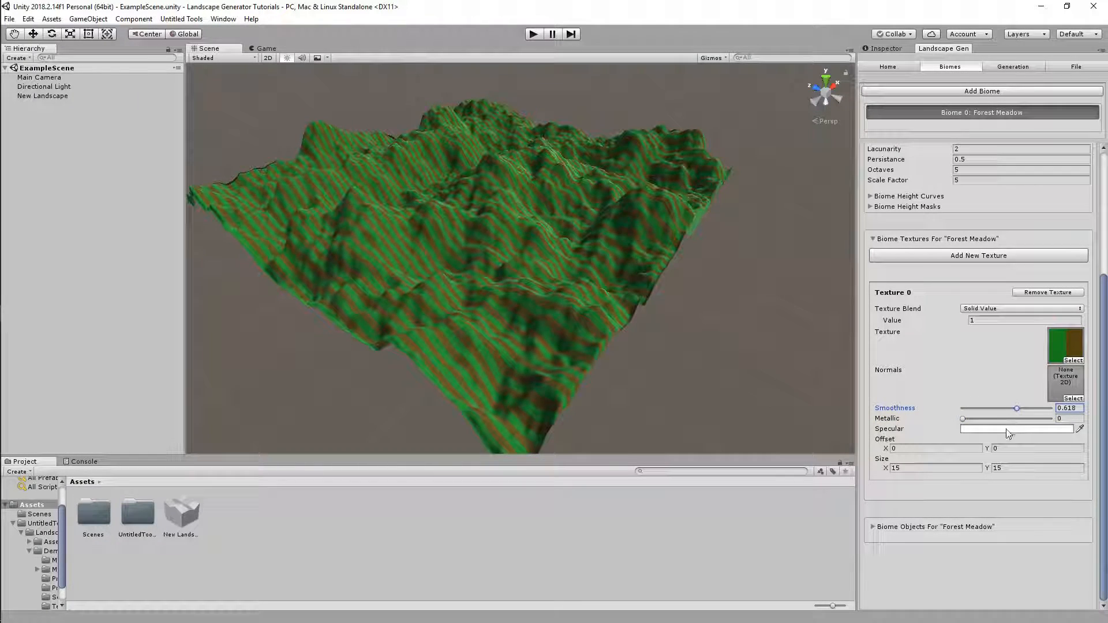
left_click(1000, 67)
left_click(969, 493)
Set Texture 0's specular colour to pure red, FF0000.
left_click(953, 67)
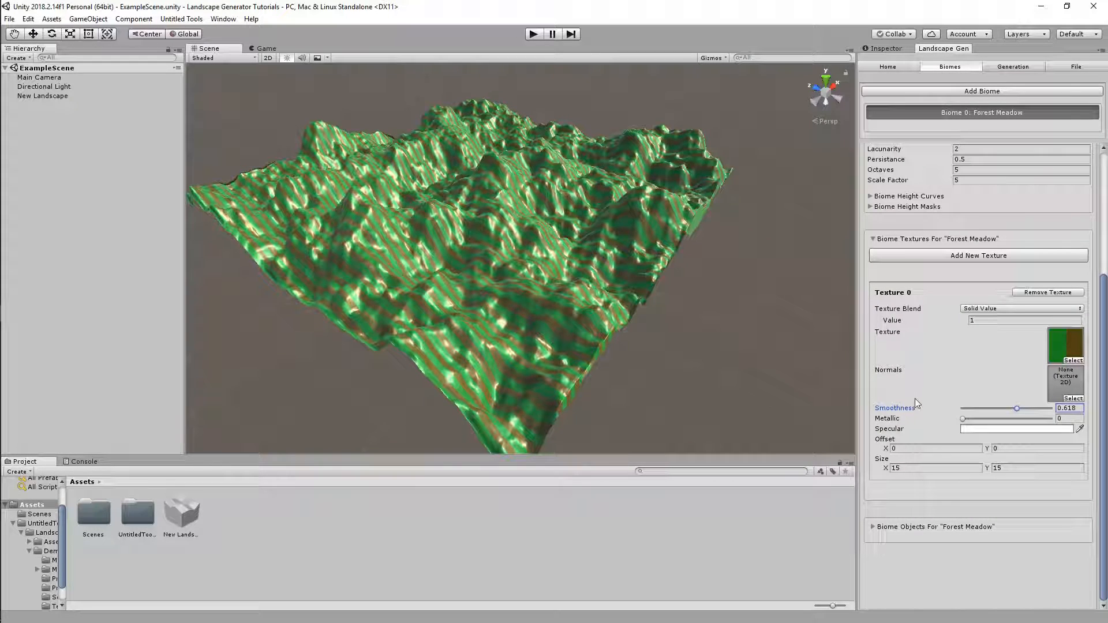
left_click(967, 429)
left_click(717, 240)
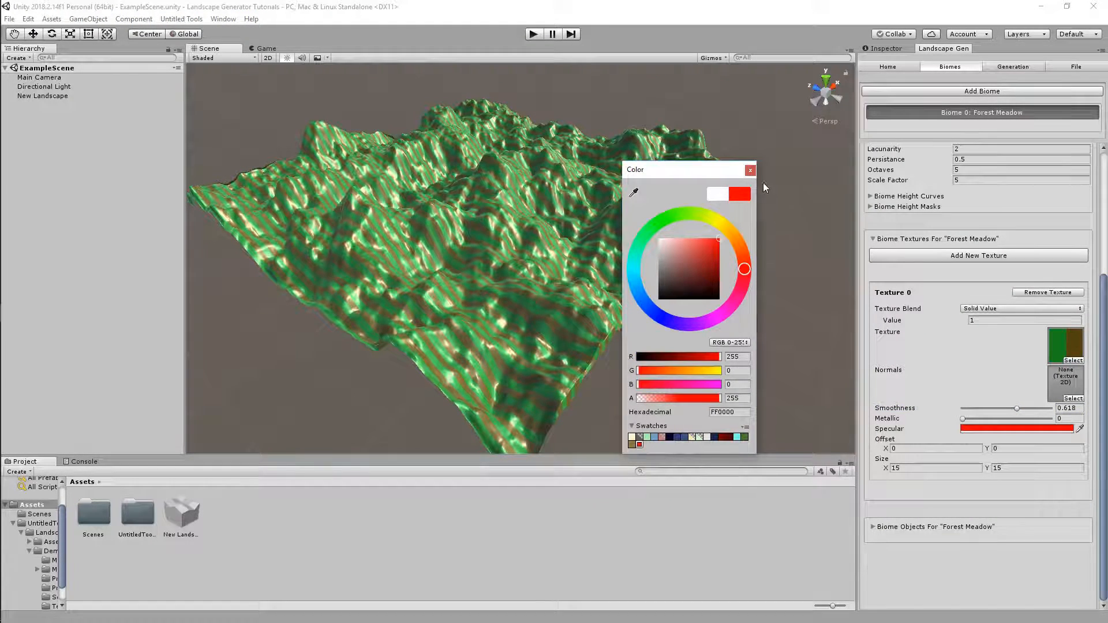
left_click(750, 170)
Apply the red specular colour to the current landscape and inspect the terrain surface up close.
left_click(1001, 65)
left_click(933, 496)
left_click_drag(690, 361, 654, 365, "alt")
key("w")
right_click_drag(654, 365, 539, 362)
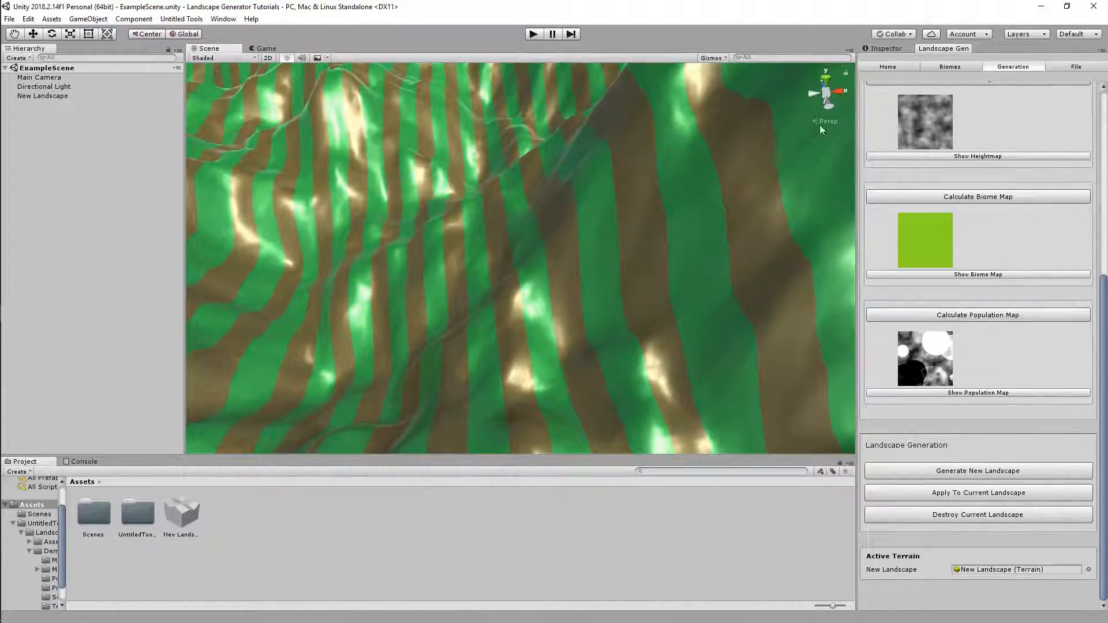
Set the base terrain material to Built In Legacy Diffuse in the terrain settings.
left_click(888, 67)
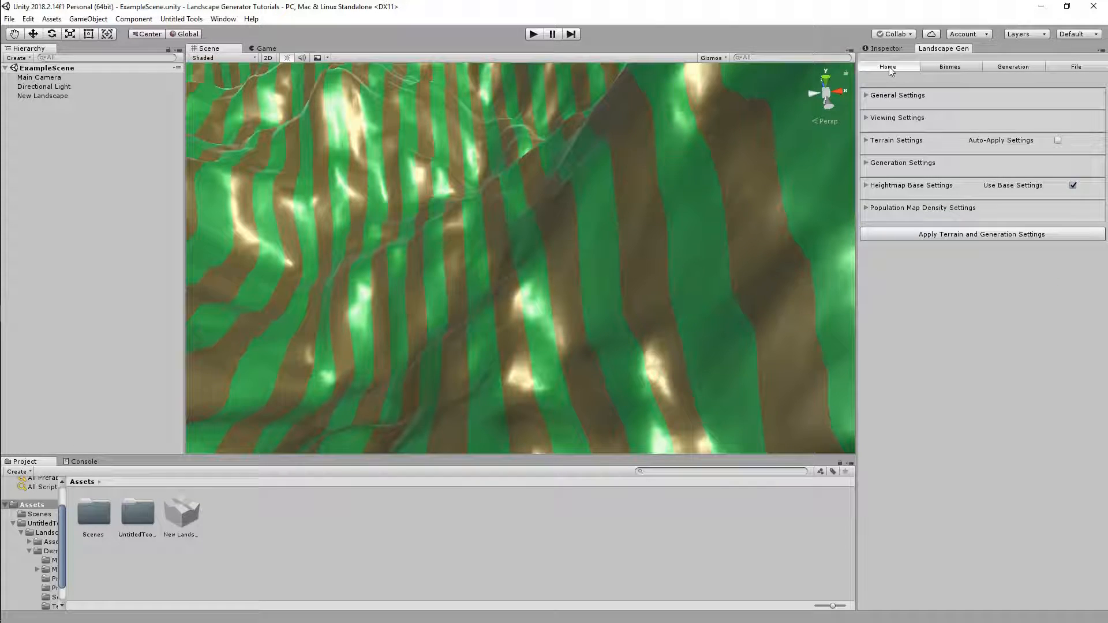
left_click(895, 141)
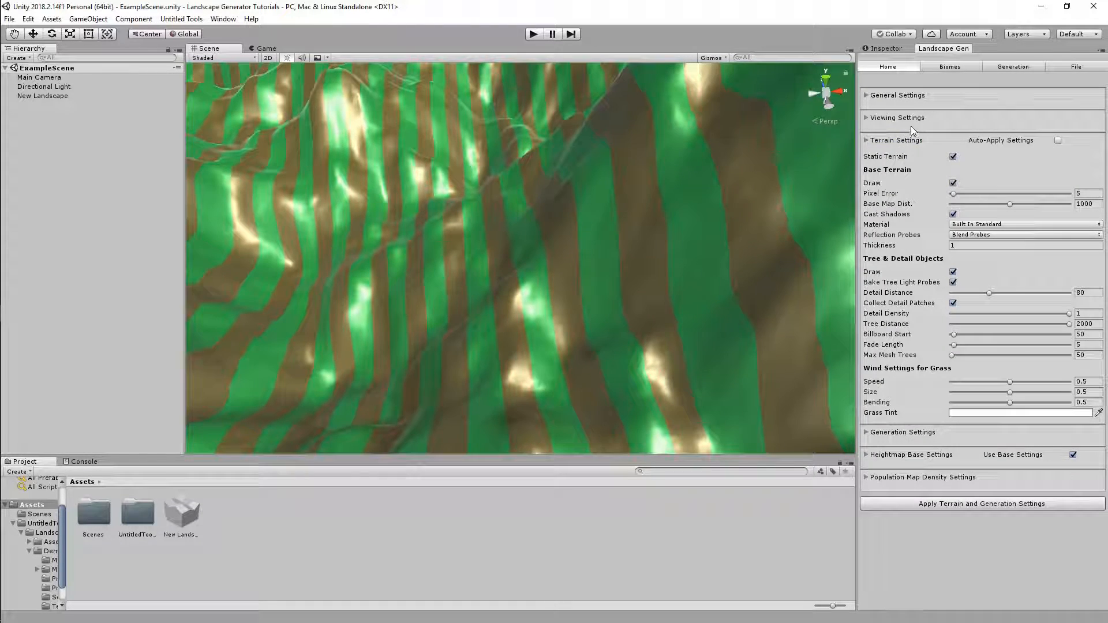
left_click(974, 223)
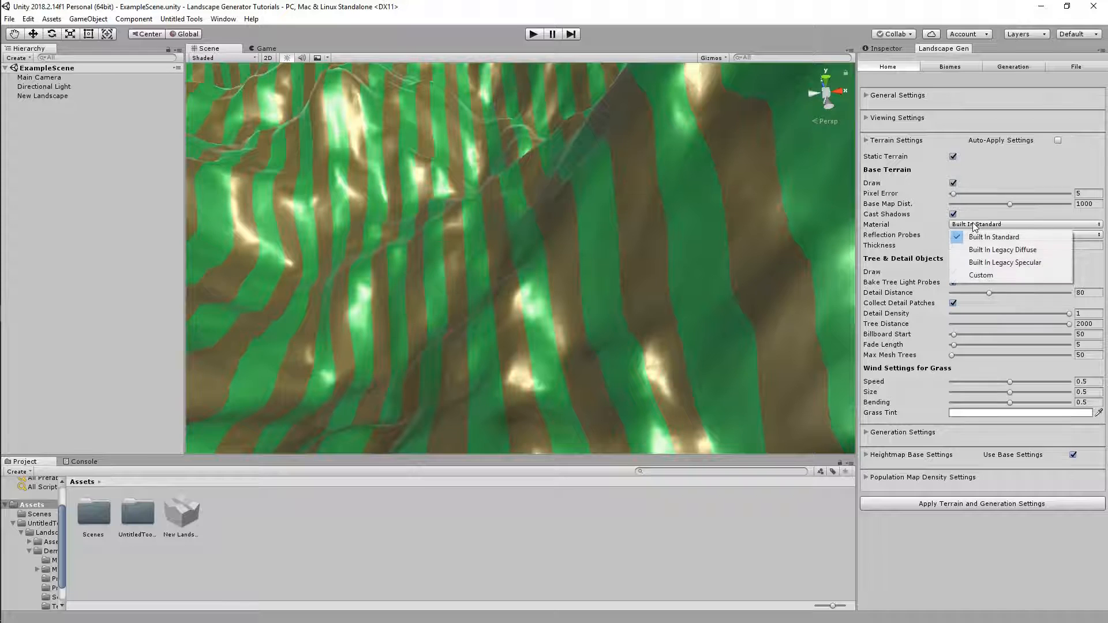
left_click(978, 252)
Apply the changed settings to the current landscape, view the terrain from farther away and select it.
left_click(1008, 67)
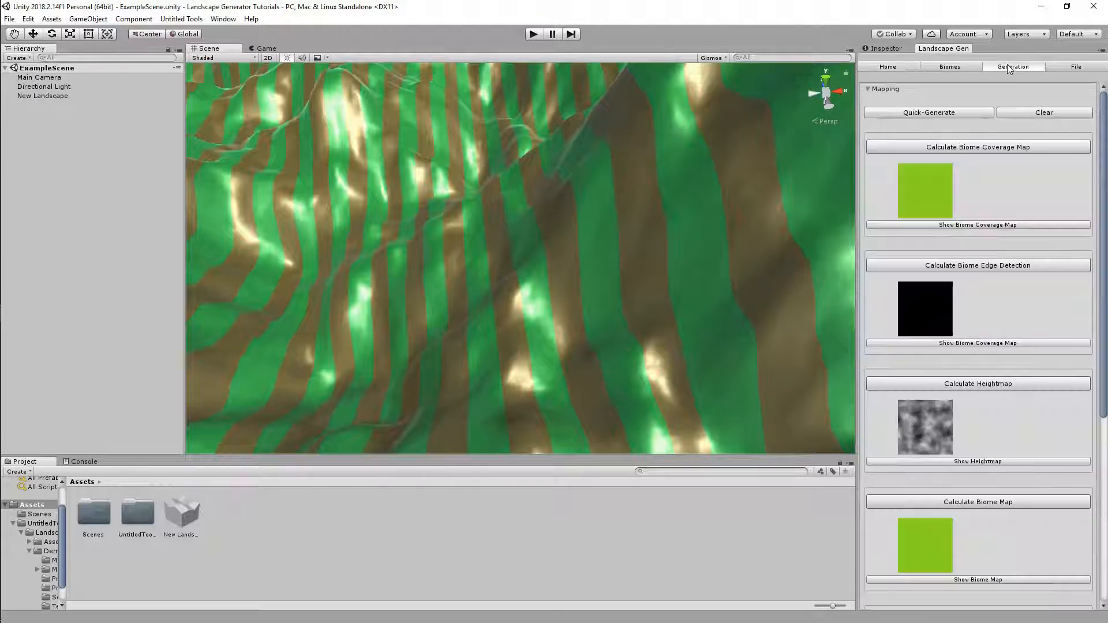
scroll(994, 284, "down", 5)
left_click(951, 68)
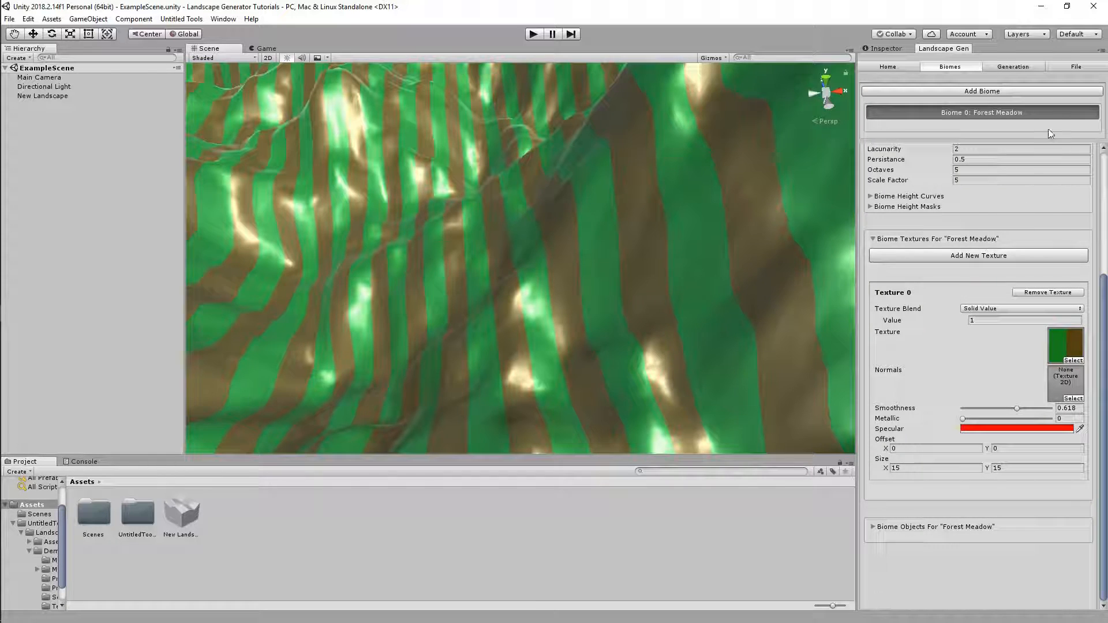
left_click(1012, 67)
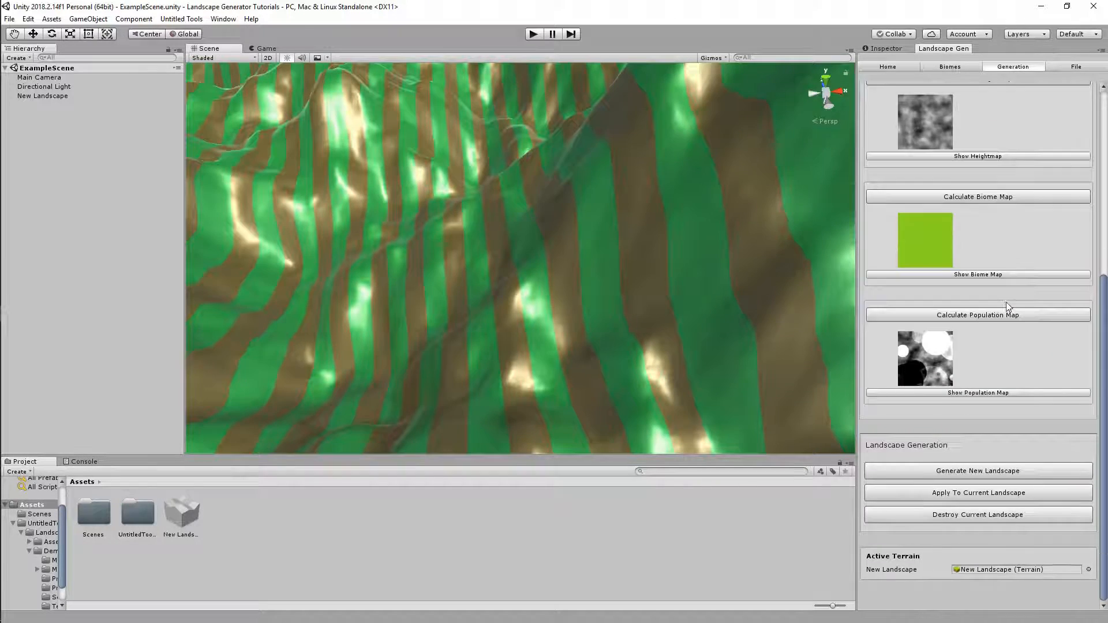
left_click(963, 491)
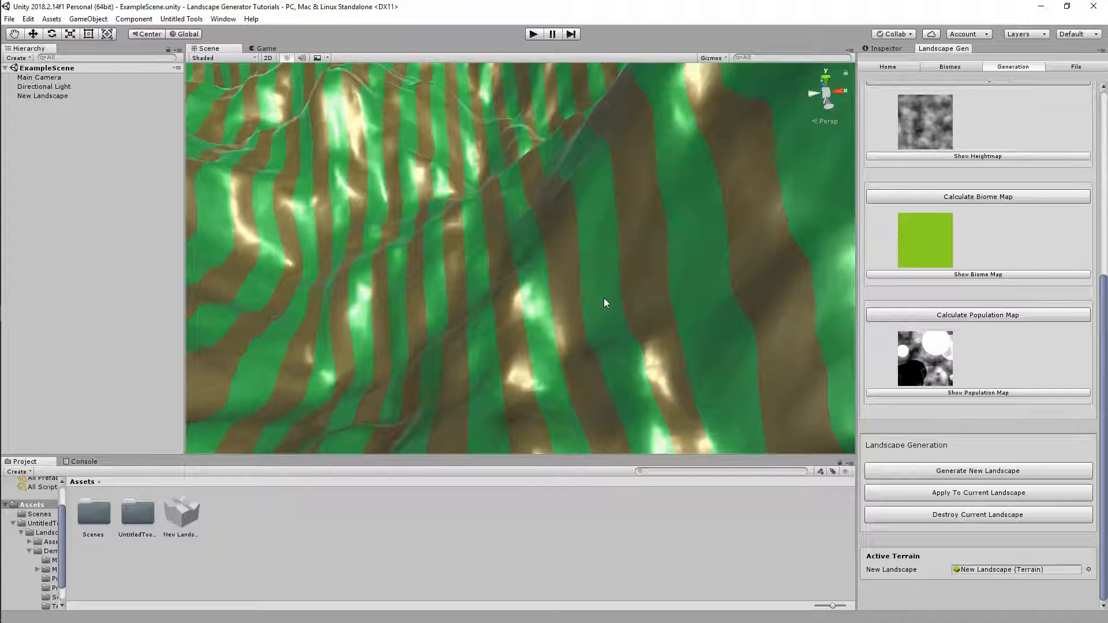
right_click_drag(700, 301, 922, 306)
left_click(625, 270)
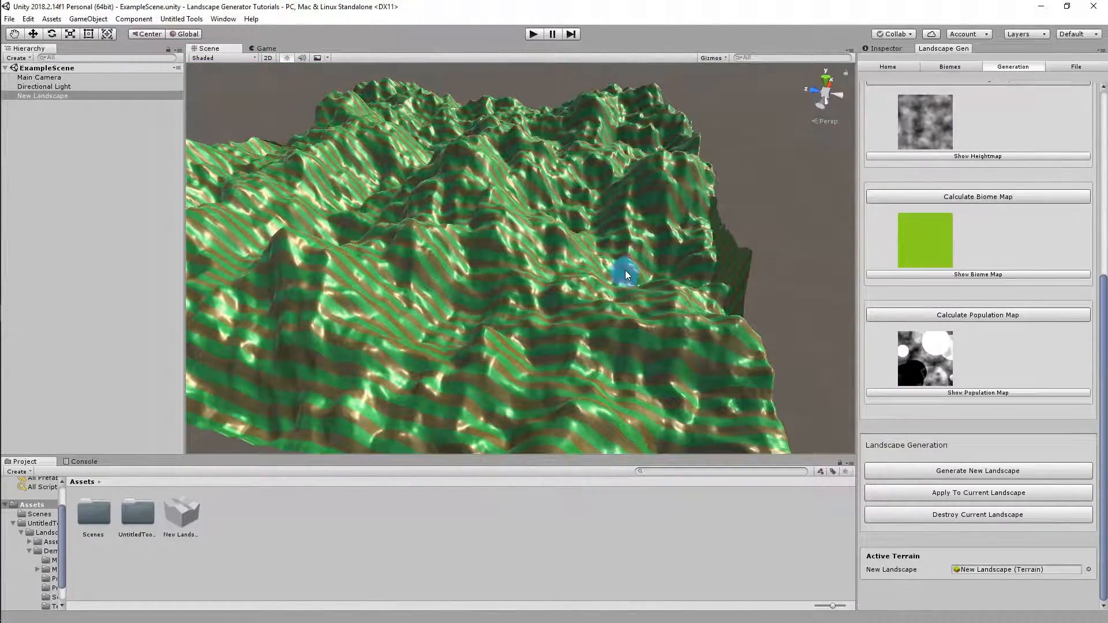
Set the terrain material to Built In Standard and apply it to the current landscape.
left_click(887, 68)
left_click(997, 227)
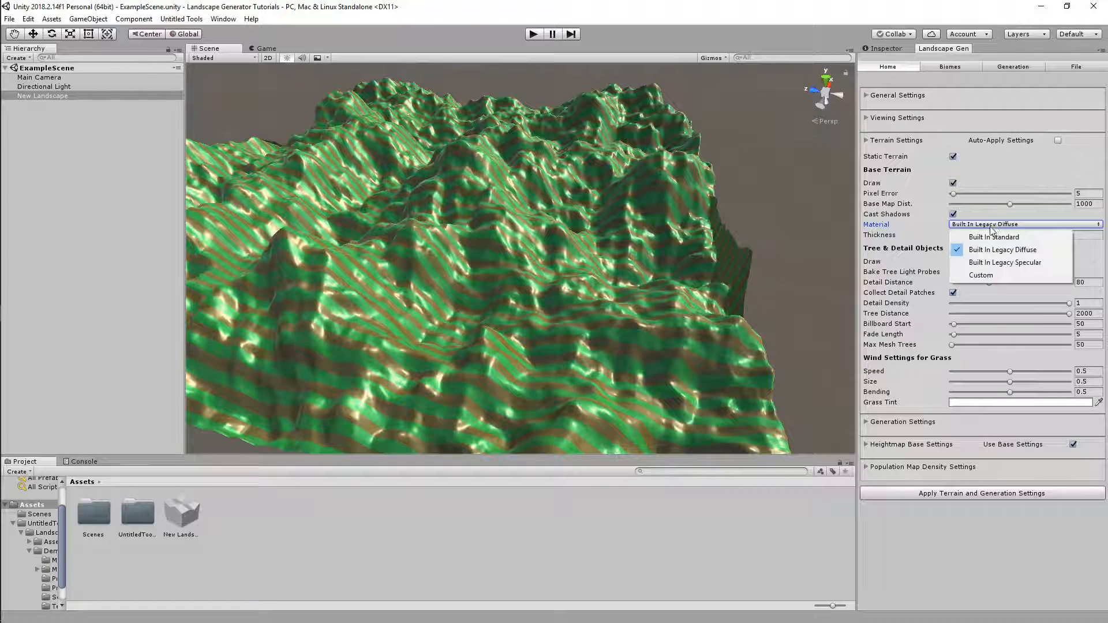
left_click(975, 238)
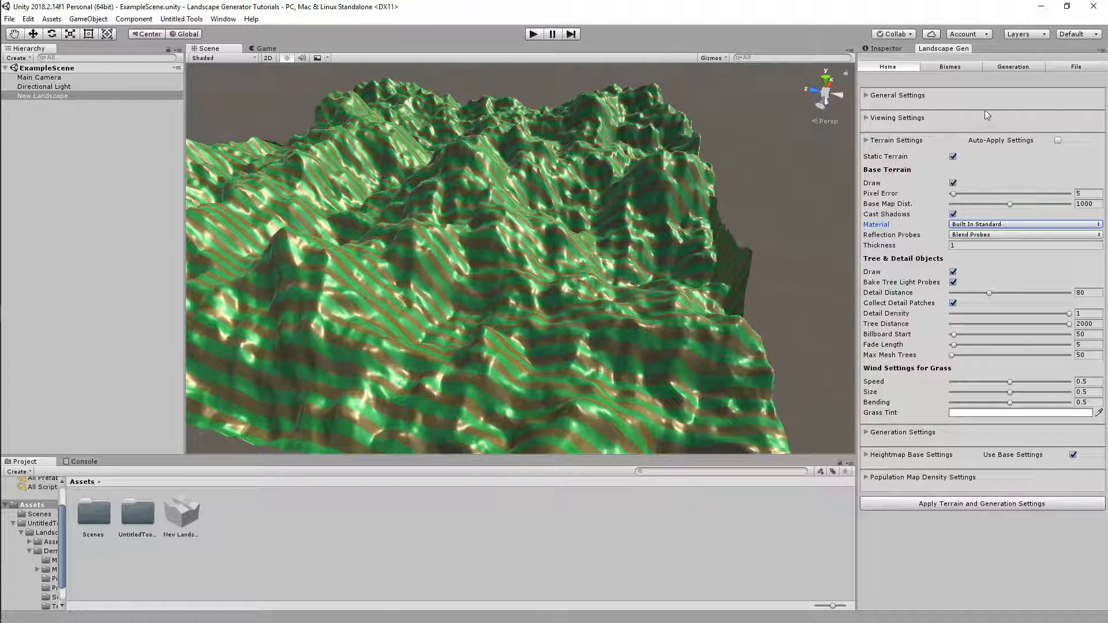
left_click(1001, 68)
scroll(1002, 396, "down", 6)
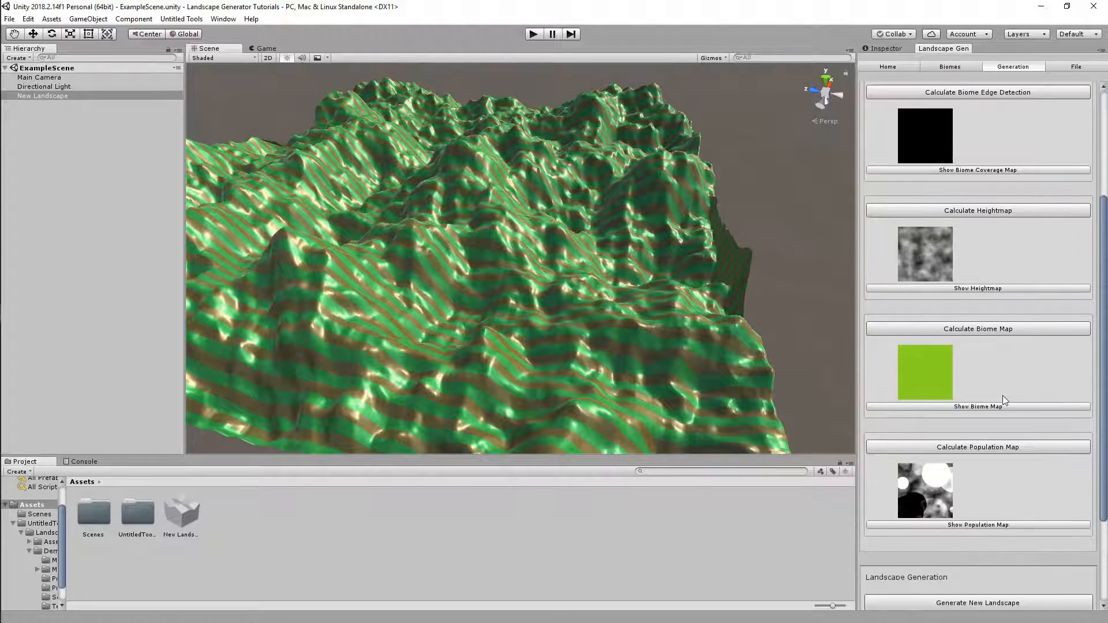
left_click(950, 491)
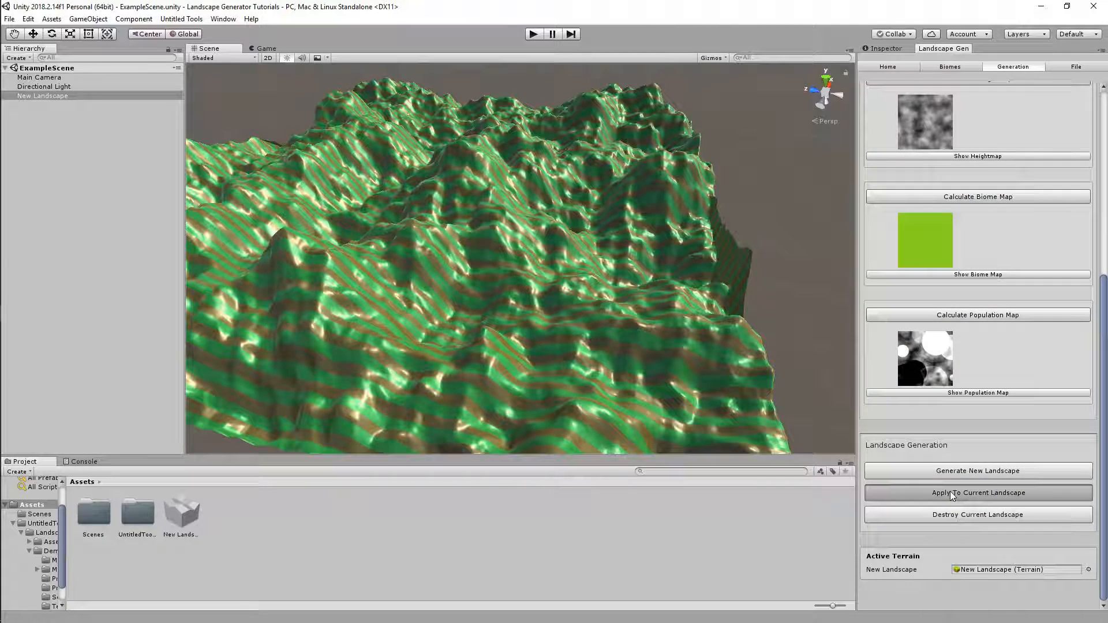
left_click_drag(756, 372, 663, 390, "alt")
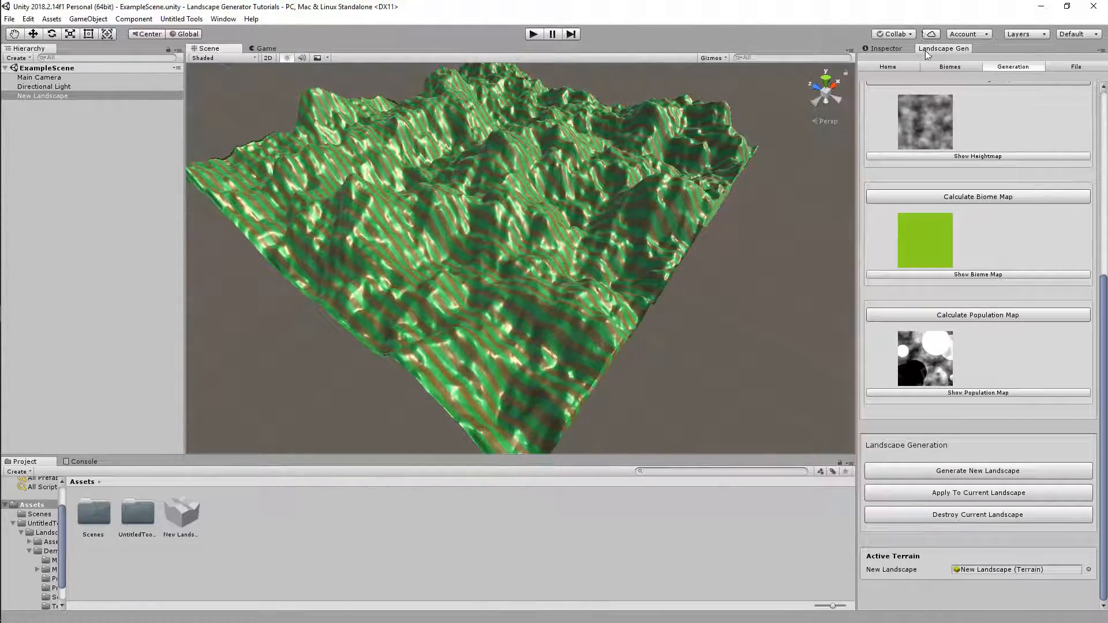
Set the specular color of Texture 0 in the Forest Meadow biome to white and its smoothness to 0.
left_click(949, 66)
left_click(980, 429)
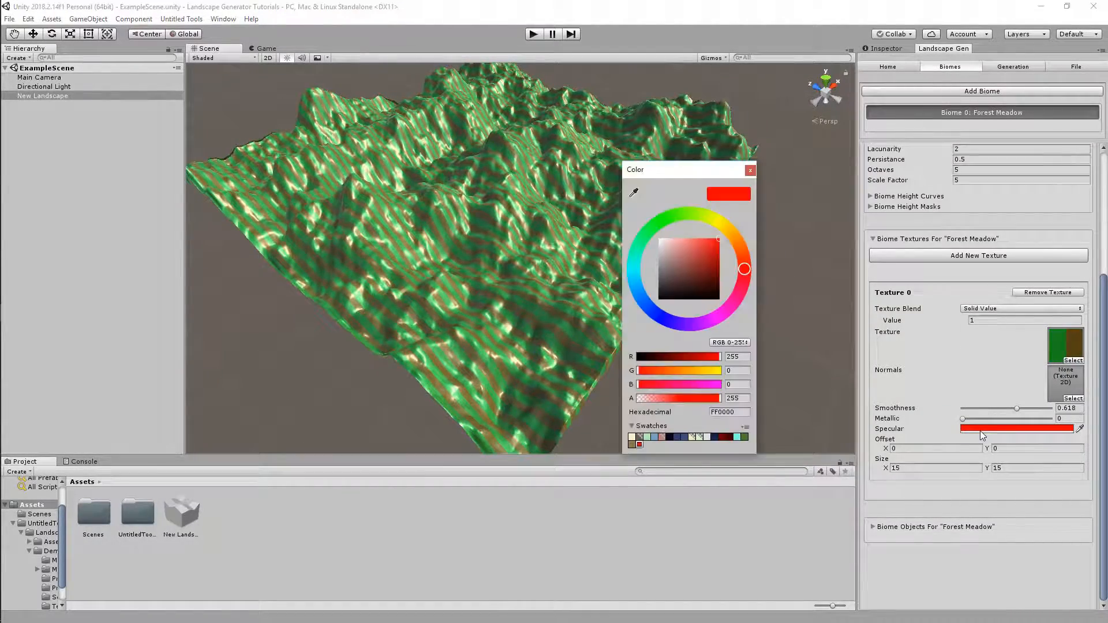
left_click_drag(664, 250, 642, 214)
left_click(749, 170)
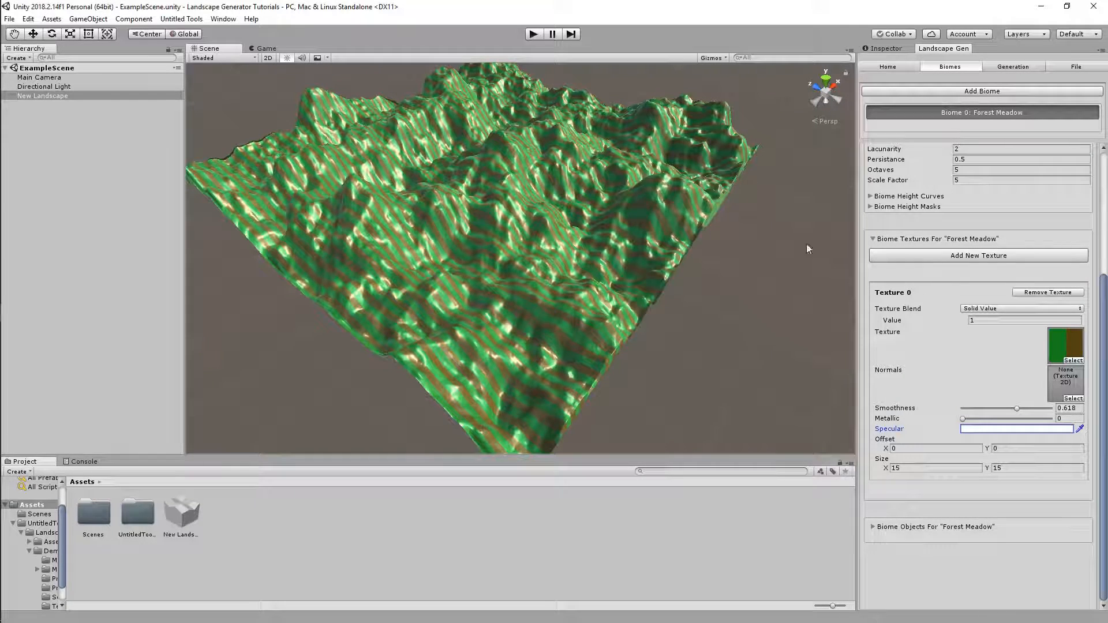
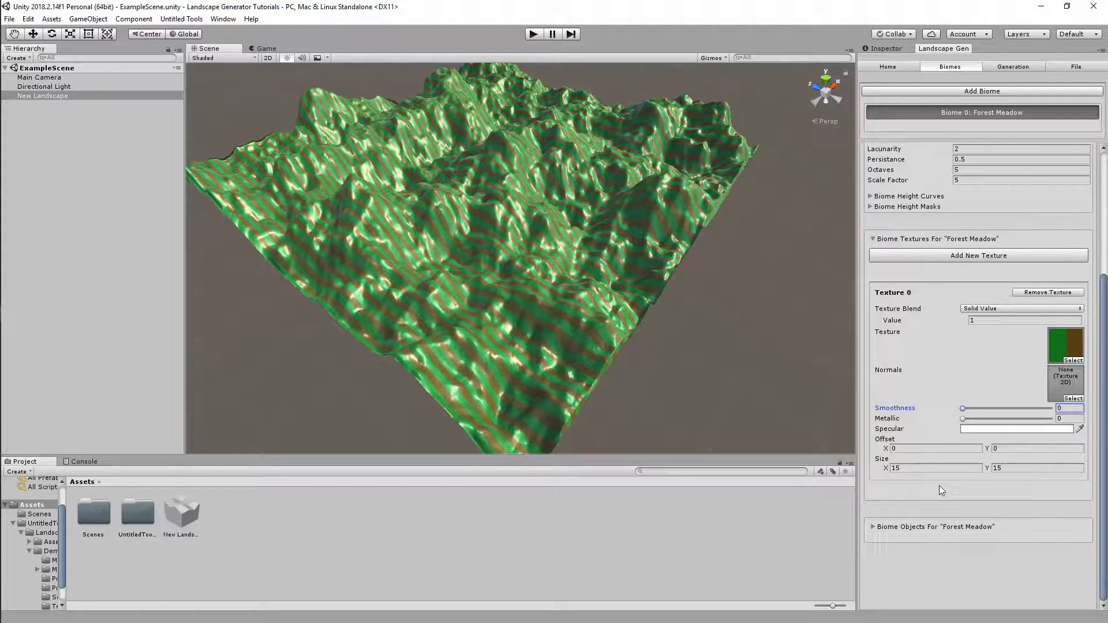
Assign the GroundGrass texture to Texture 0 and apply the change to the current landscape.
left_click(1073, 361)
double_click(584, 178)
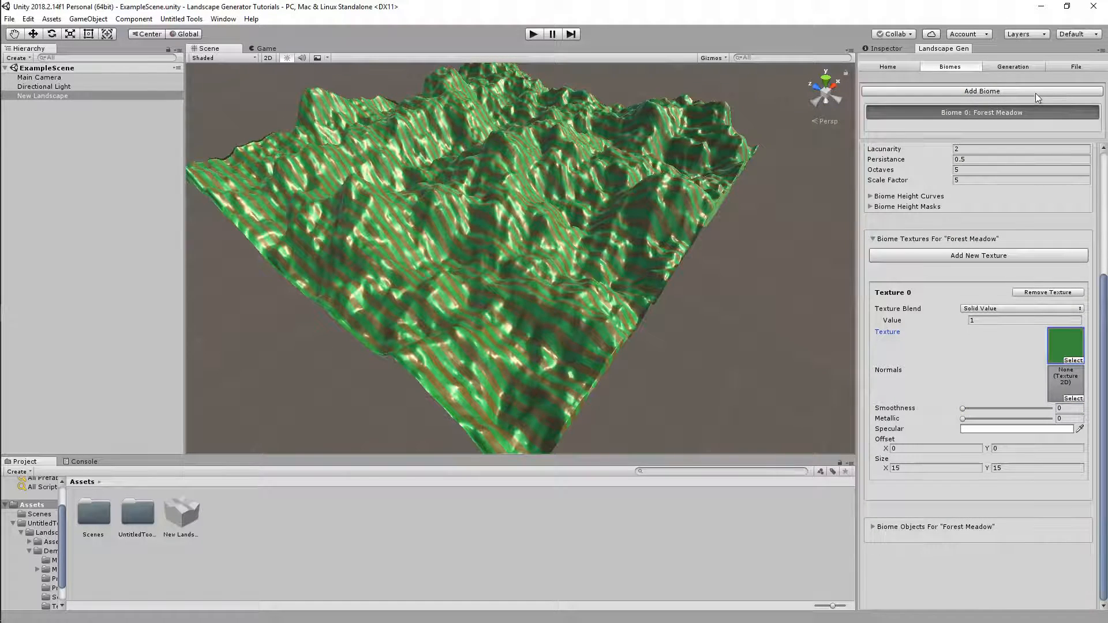
left_click(1014, 67)
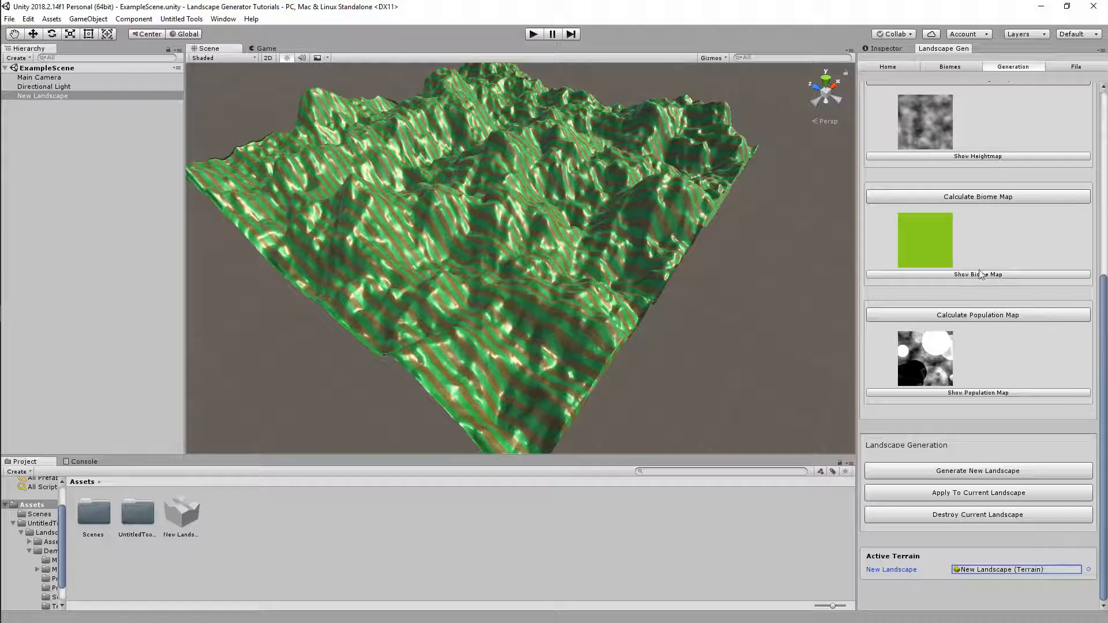
left_click(968, 494)
left_click_drag(763, 206, 635, 280, "alt")
Add a second texture to the Forest Meadow biome and set Texture 0's blend to Inverse Slope Blend.
left_click(950, 67)
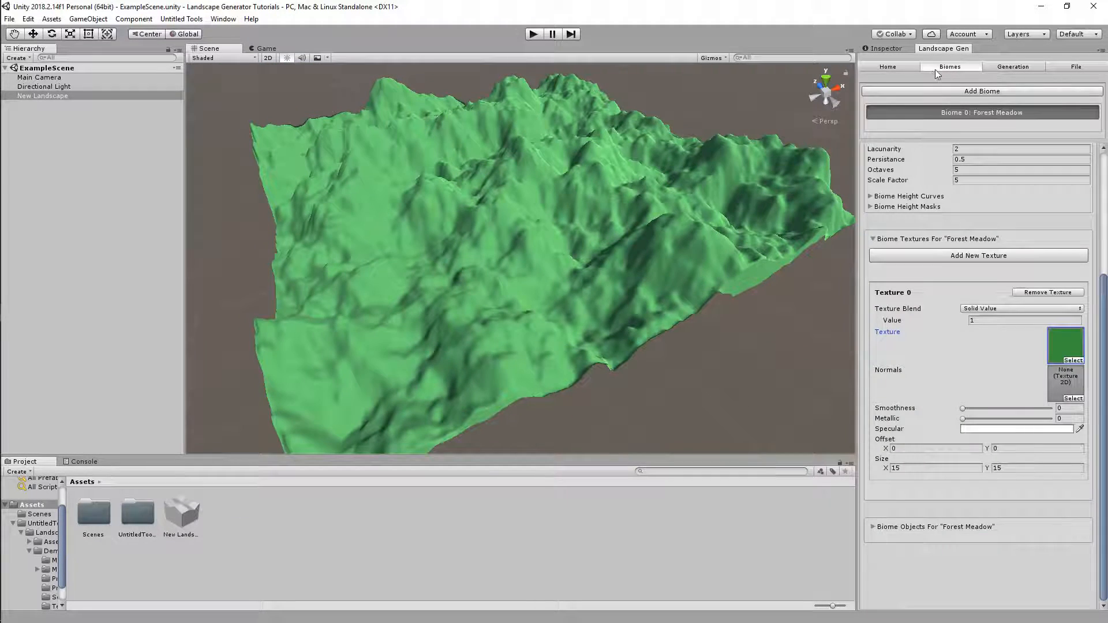
left_click(979, 256)
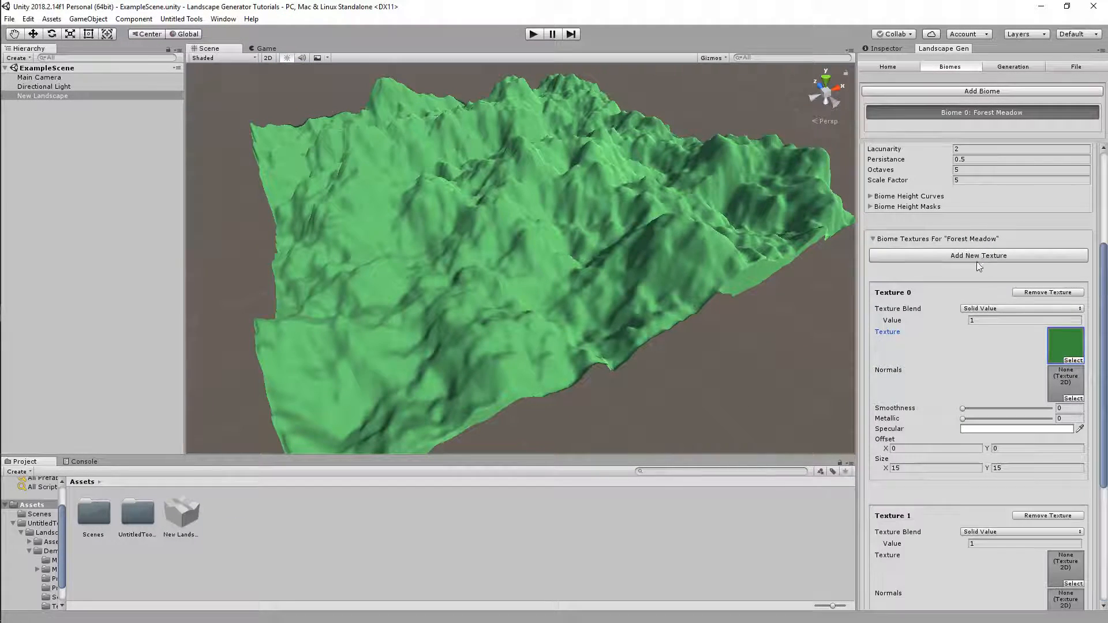
scroll(978, 260, "down", 5)
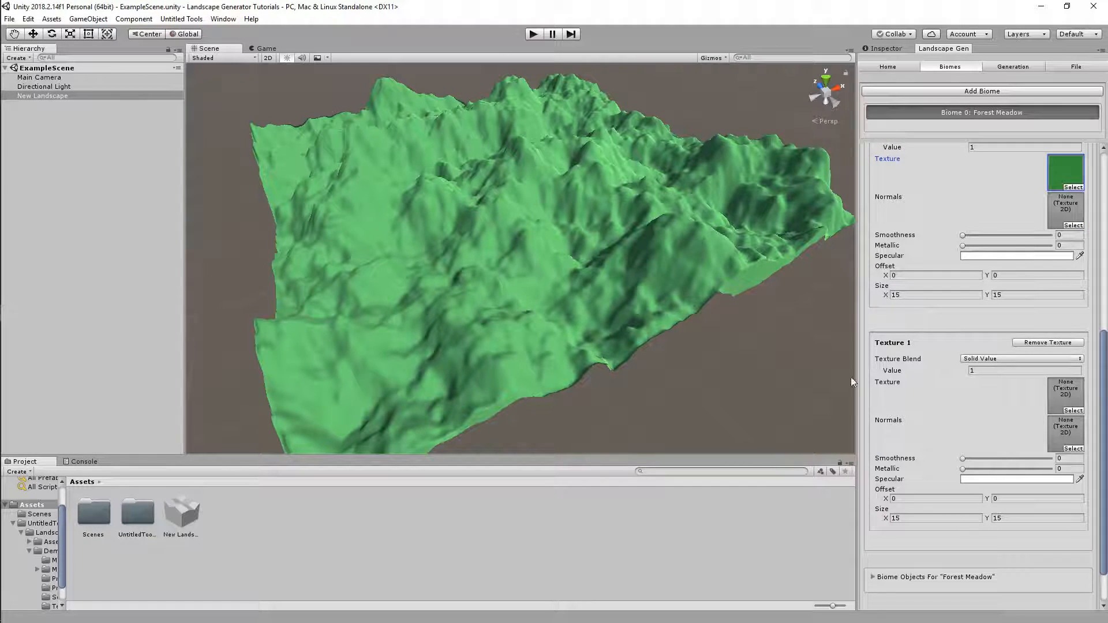
scroll(992, 257, "up", 2)
left_click(989, 205)
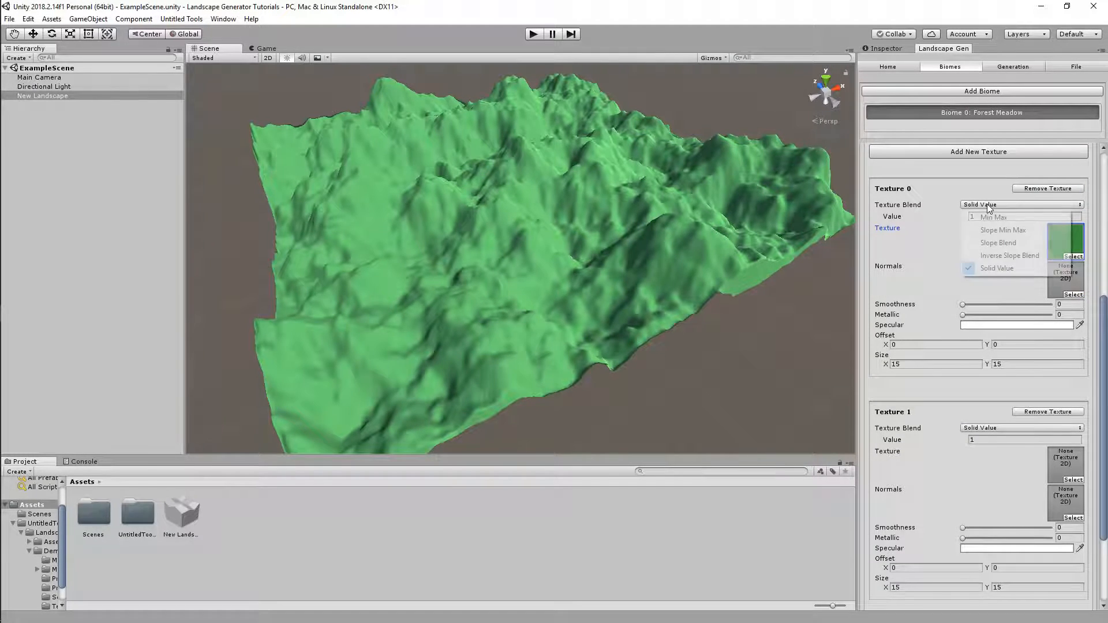
left_click(1013, 255)
Set Texture 1's blend to Slope Blend and assign it the GroundDirt texture.
left_click(981, 427)
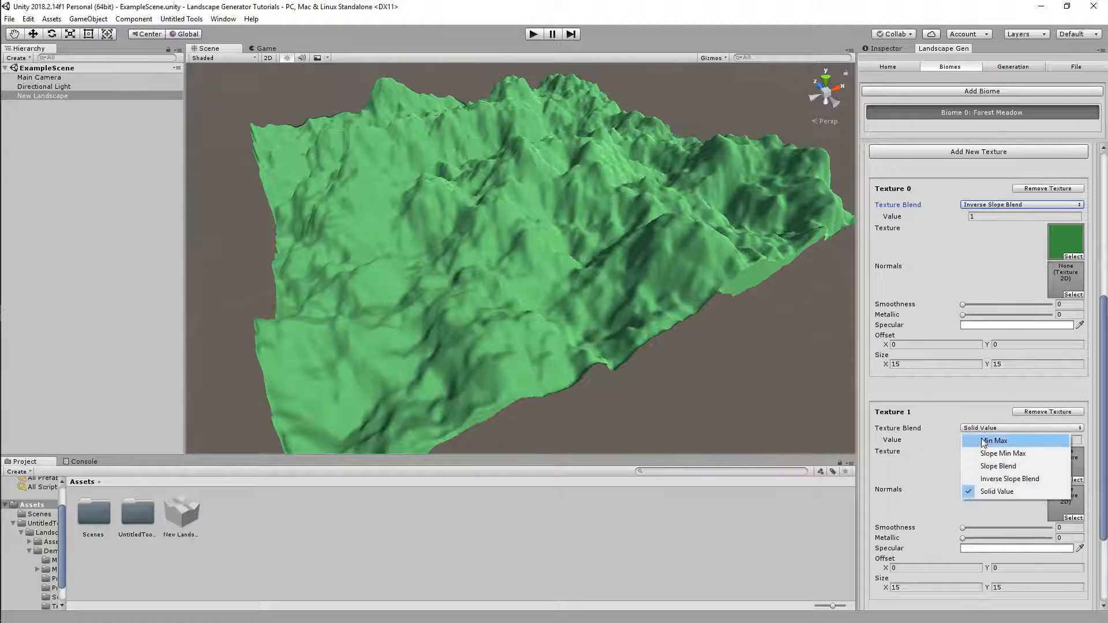
left_click(995, 458)
scroll(1002, 468, "down", 1)
left_click(1071, 446)
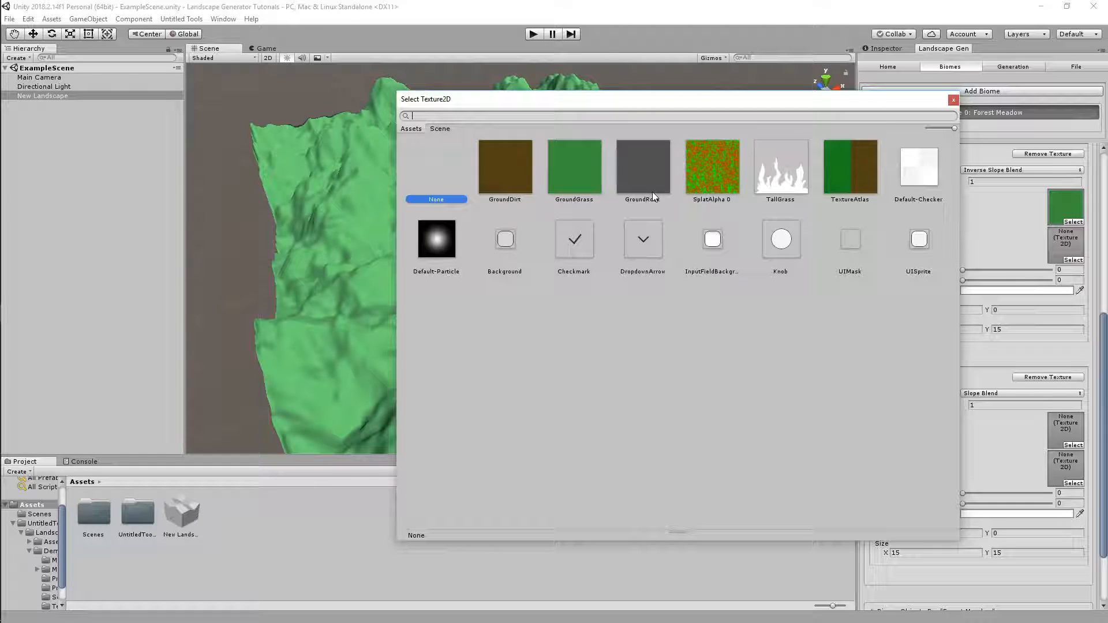
double_click(507, 172)
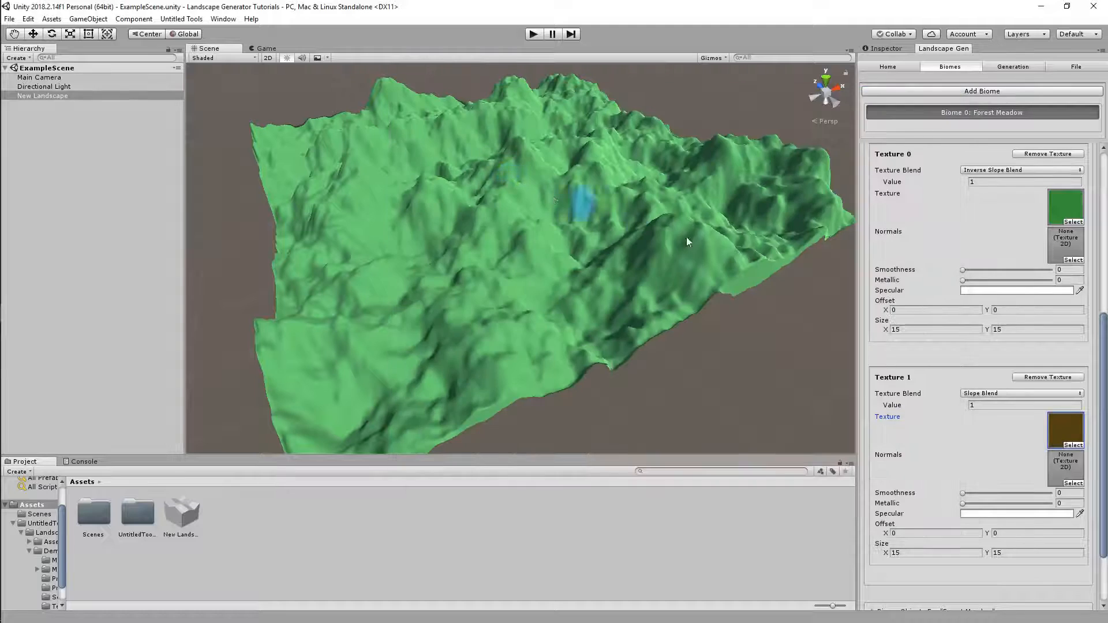
Apply the slope-blended grass and dirt textures to the current landscape.
scroll(967, 406, "down", 3)
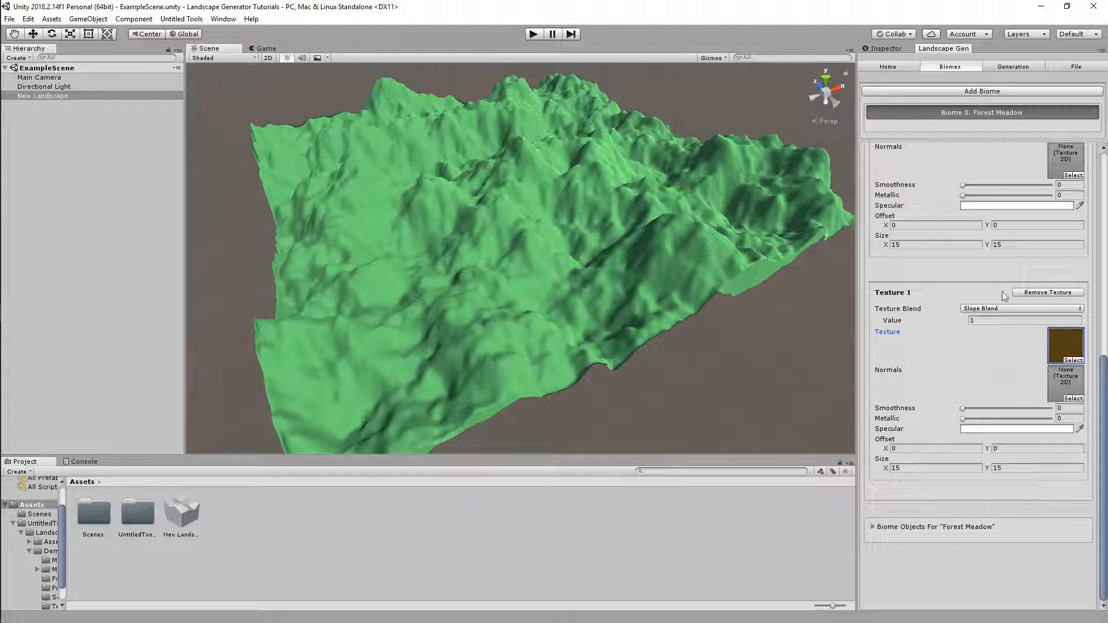
left_click(1014, 68)
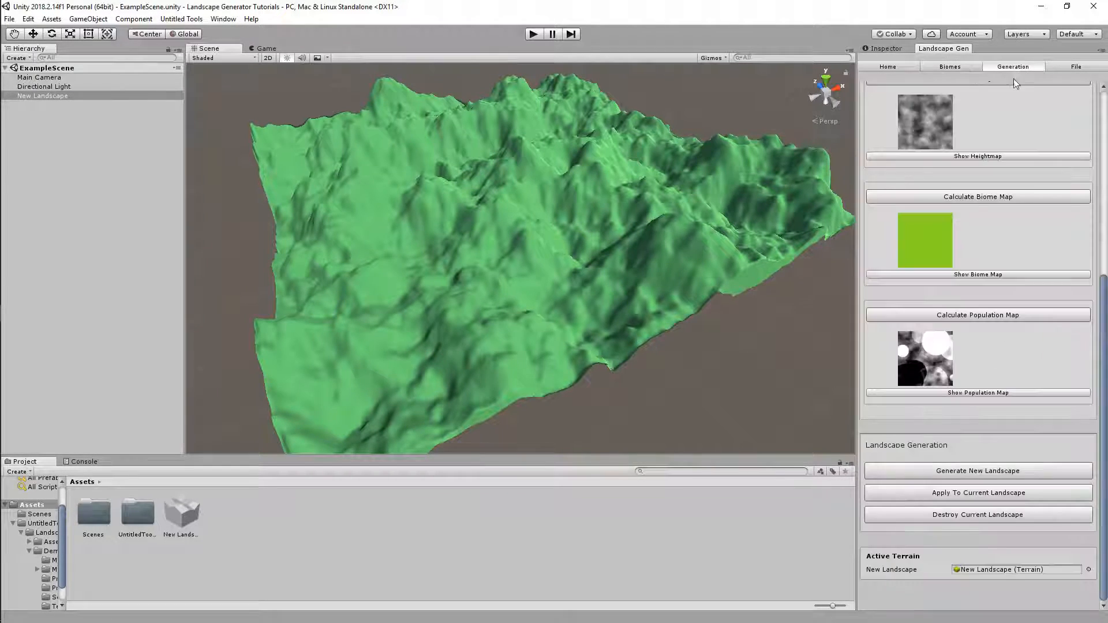
left_click(975, 493)
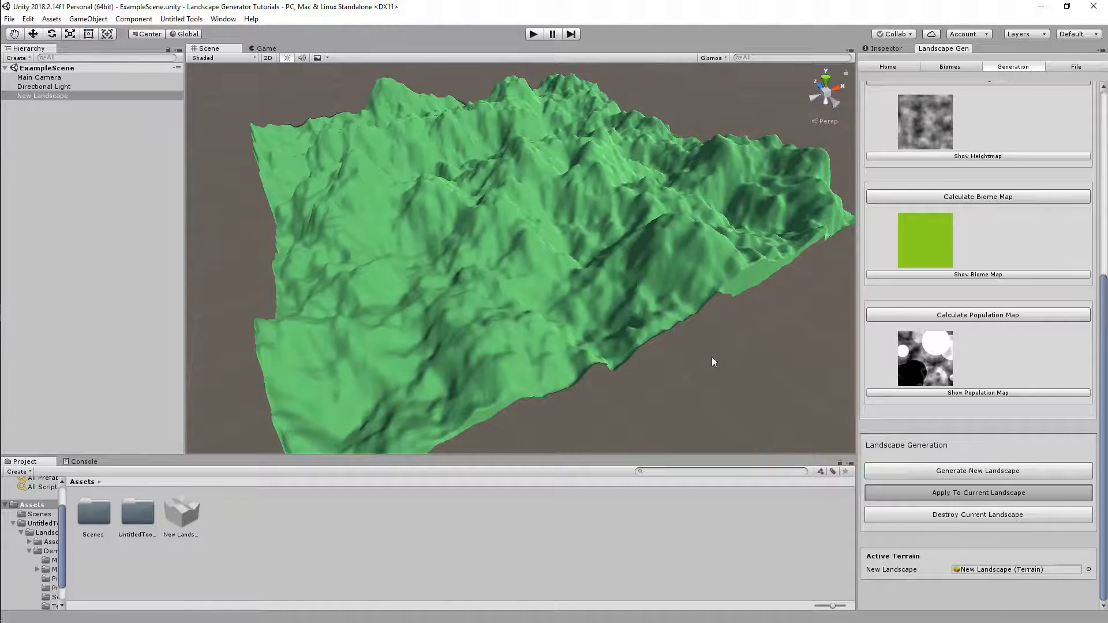
right_click_drag(701, 357, 834, 329)
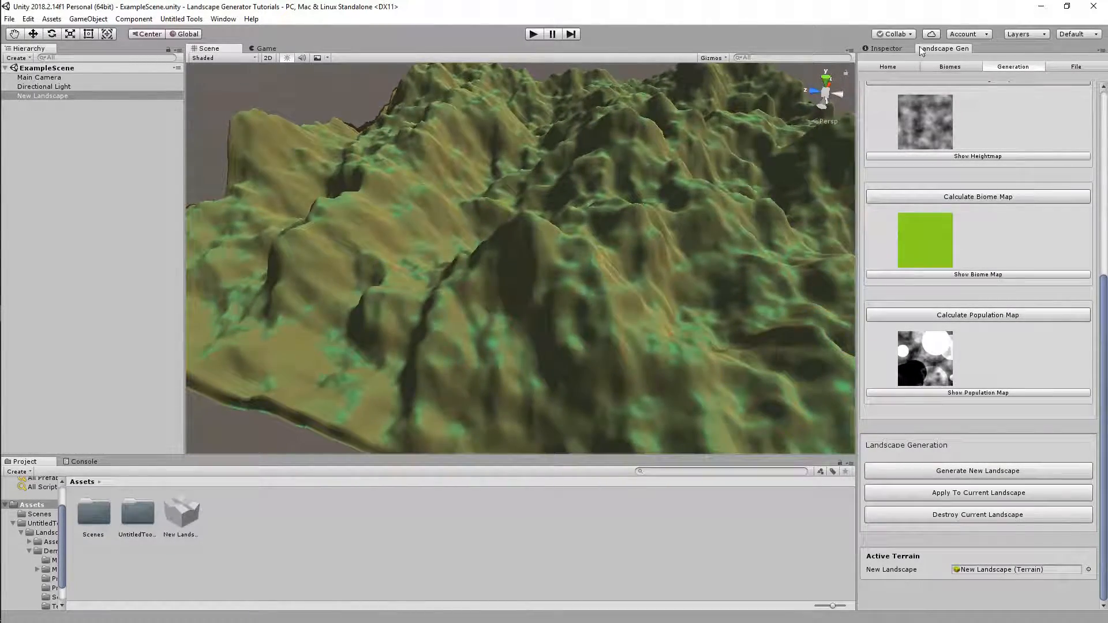
Remove Texture 1 from the Forest Meadow biome and apply the grass-only blend to the current landscape.
left_click(888, 66)
right_click_drag(713, 297, 648, 302)
left_click(942, 65)
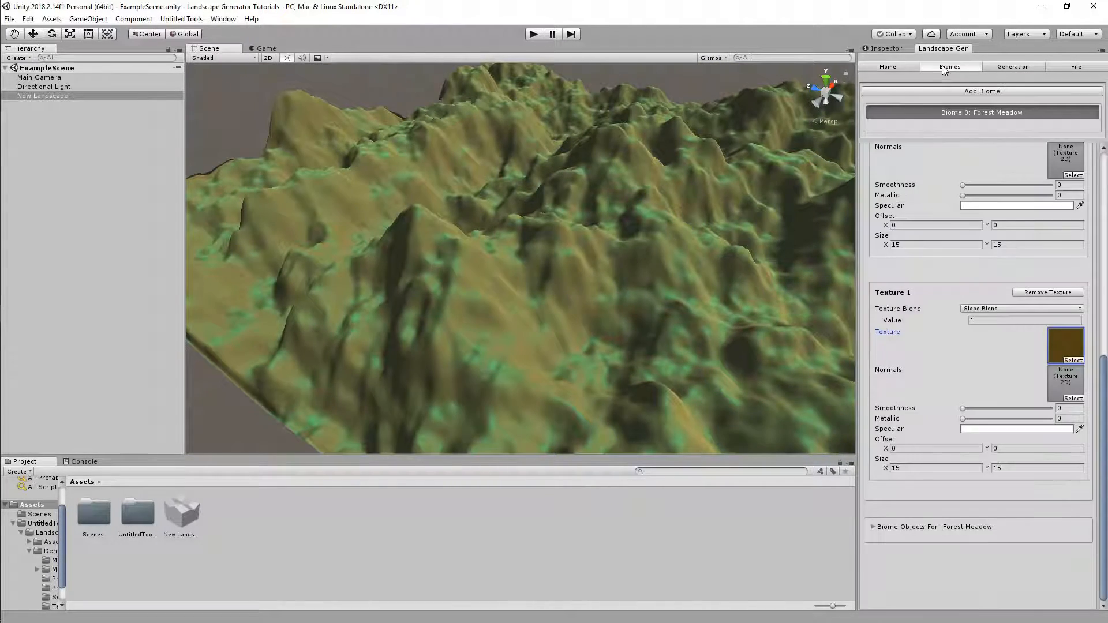
right_click_drag(671, 297, 645, 320)
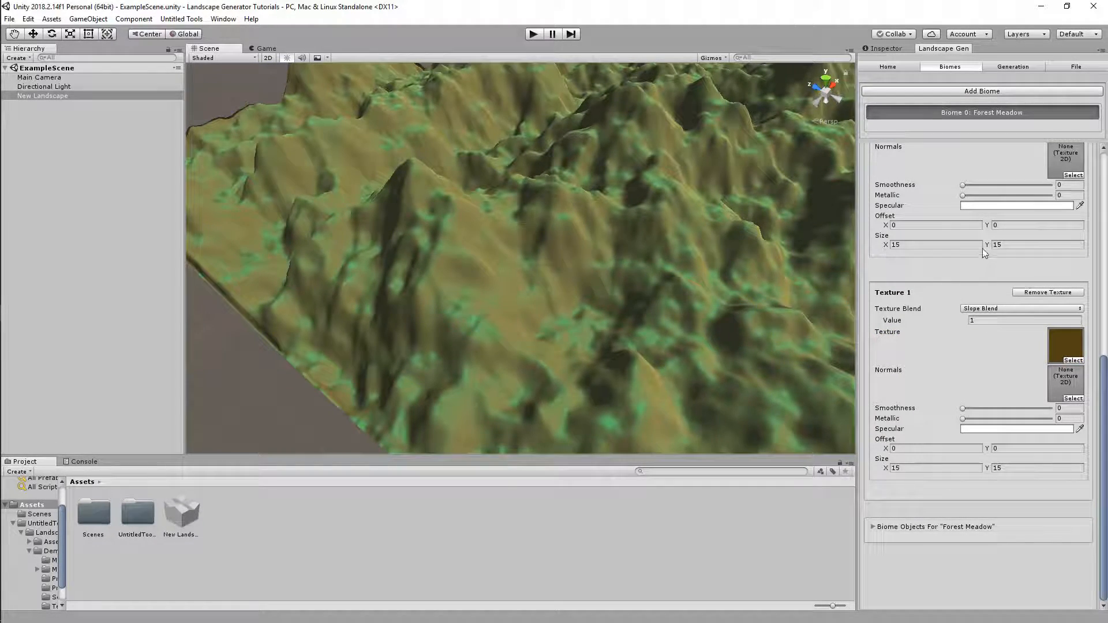
scroll(982, 248, "up", 4)
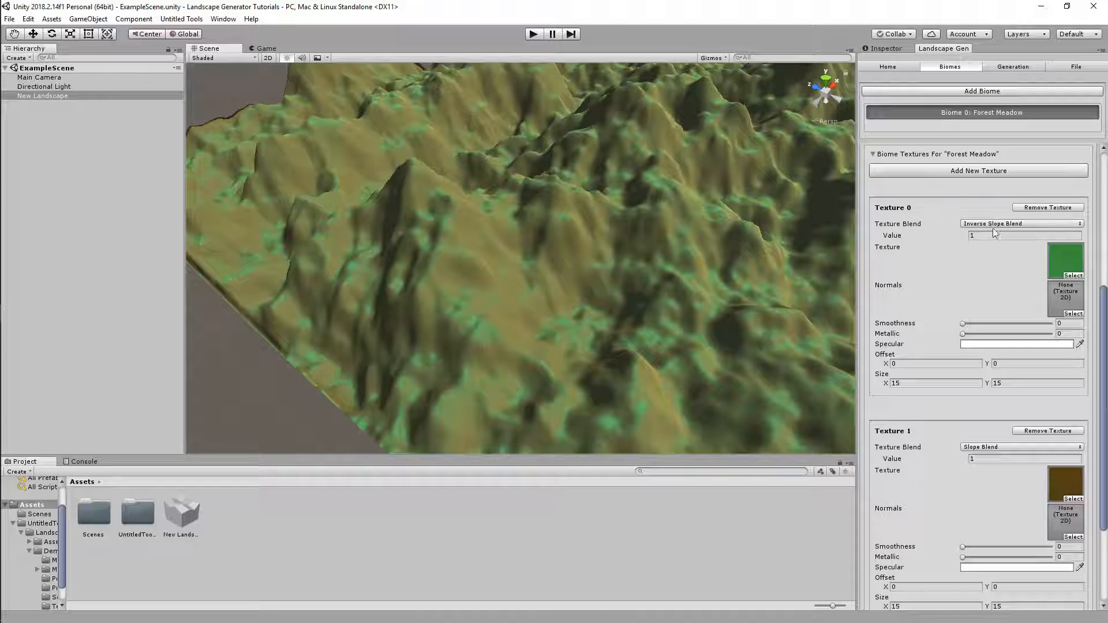
mouse_move(609, 297)
left_mouse_down("alt")
mouse_move(635, 296)
mouse_move(610, 294)
left_mouse_up("alt")
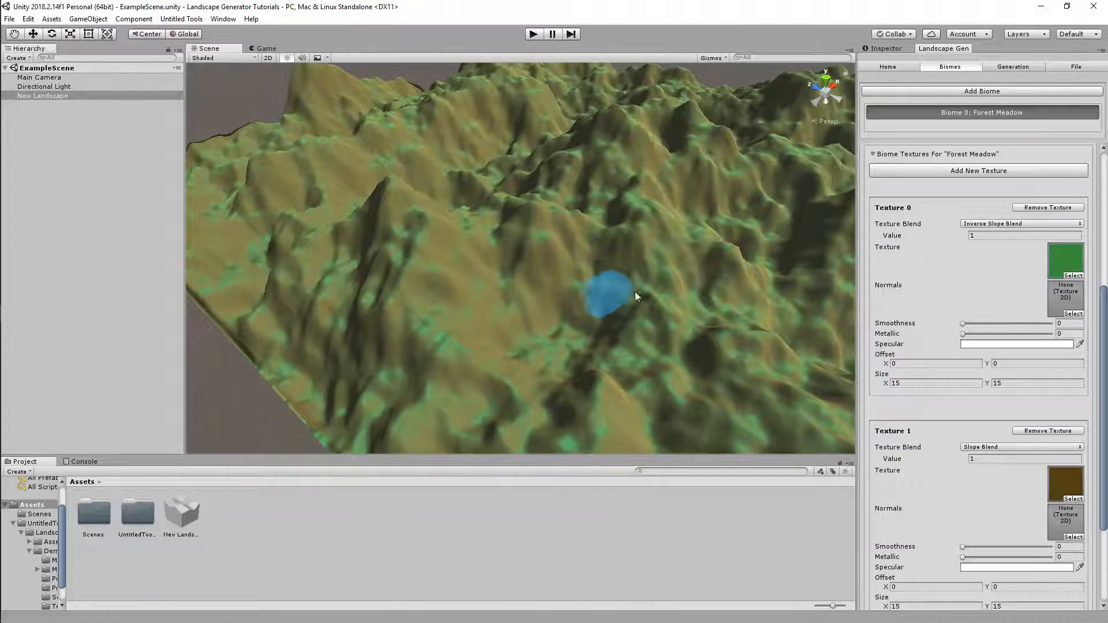
left_click(1044, 431)
left_click(1013, 67)
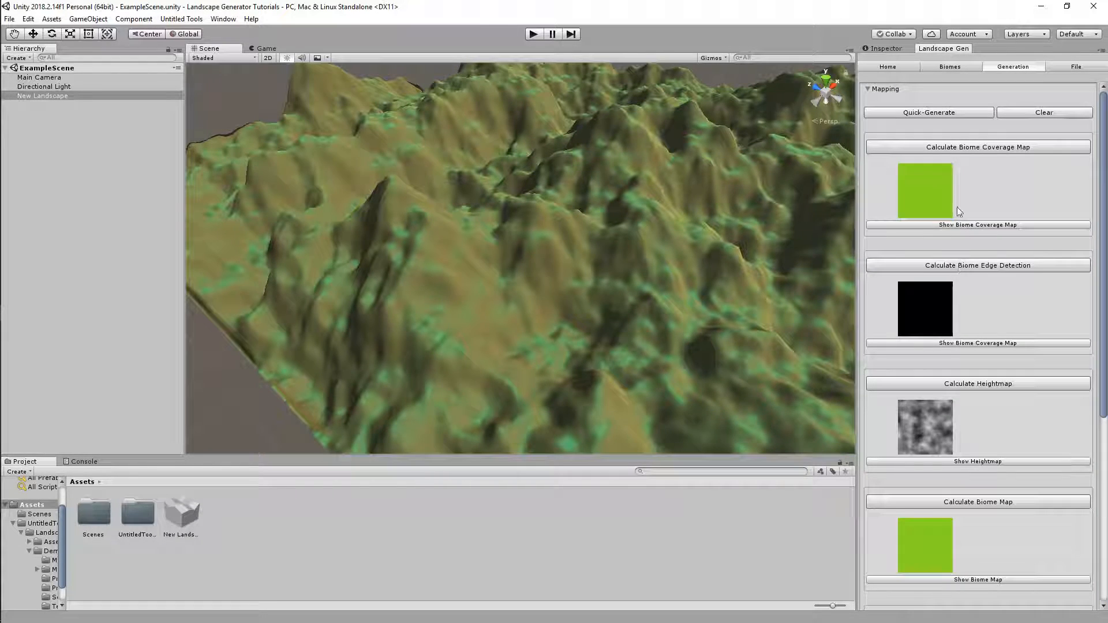
scroll(986, 349, "down", 5)
left_click(934, 493)
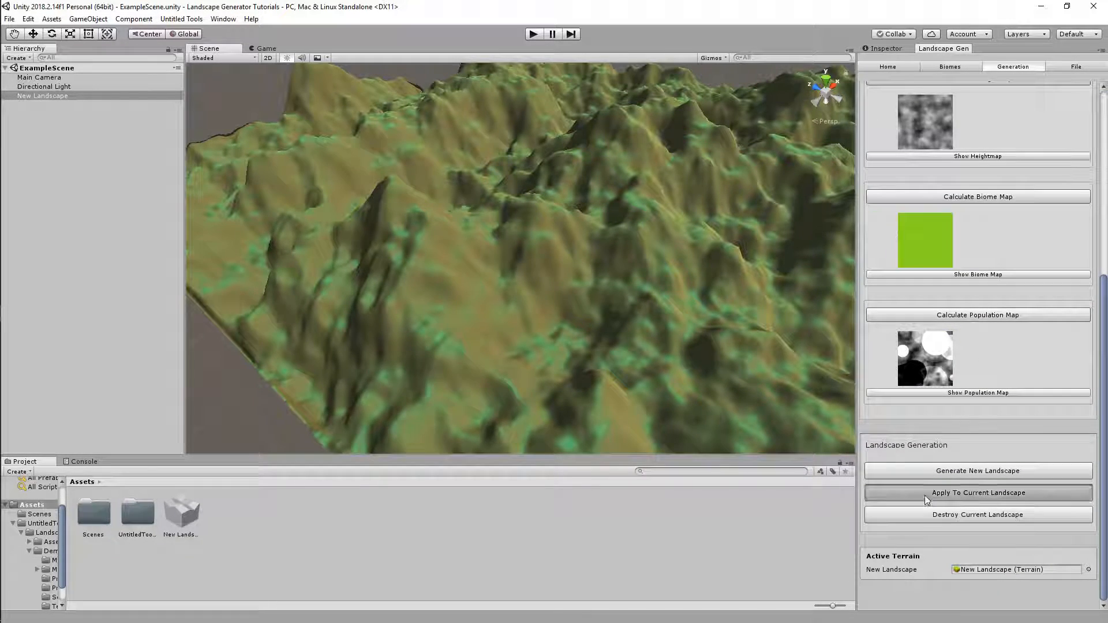
left_click_drag(616, 387, 895, 82, "alt")
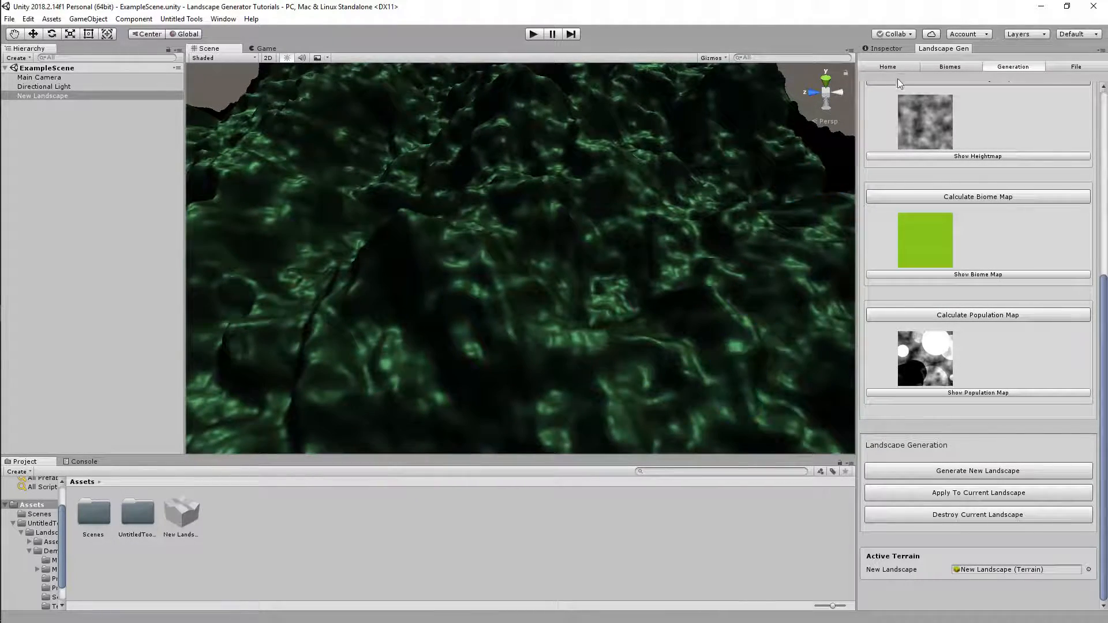
Add a new texture slot to the Forest Meadow biome again and assign it GroundDirt.
left_click(939, 64)
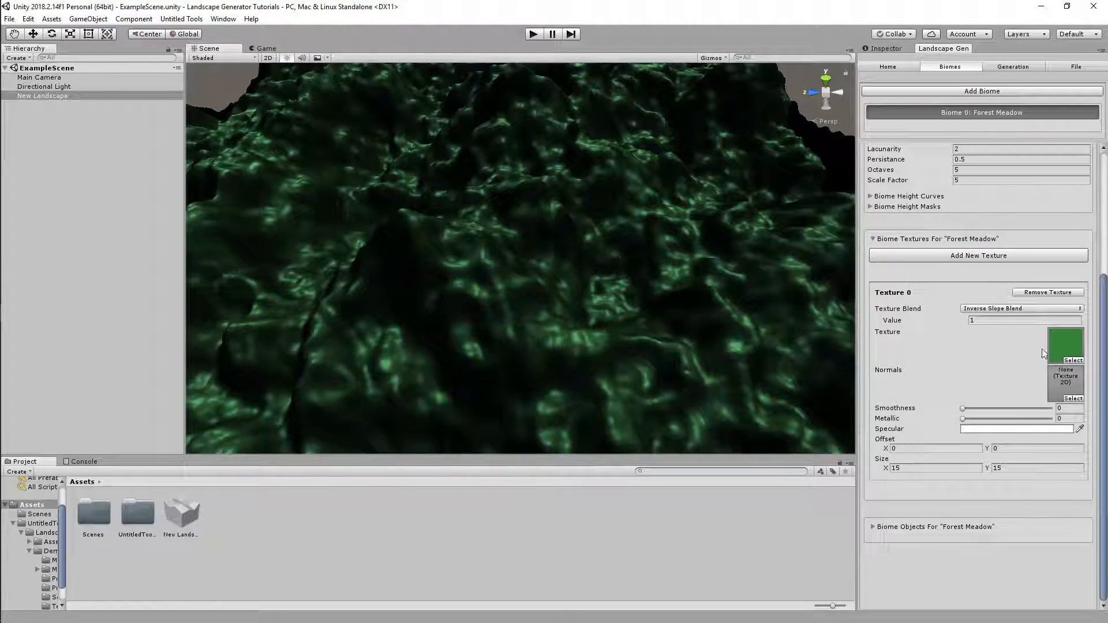
left_click(977, 255)
scroll(1055, 487, "down", 5)
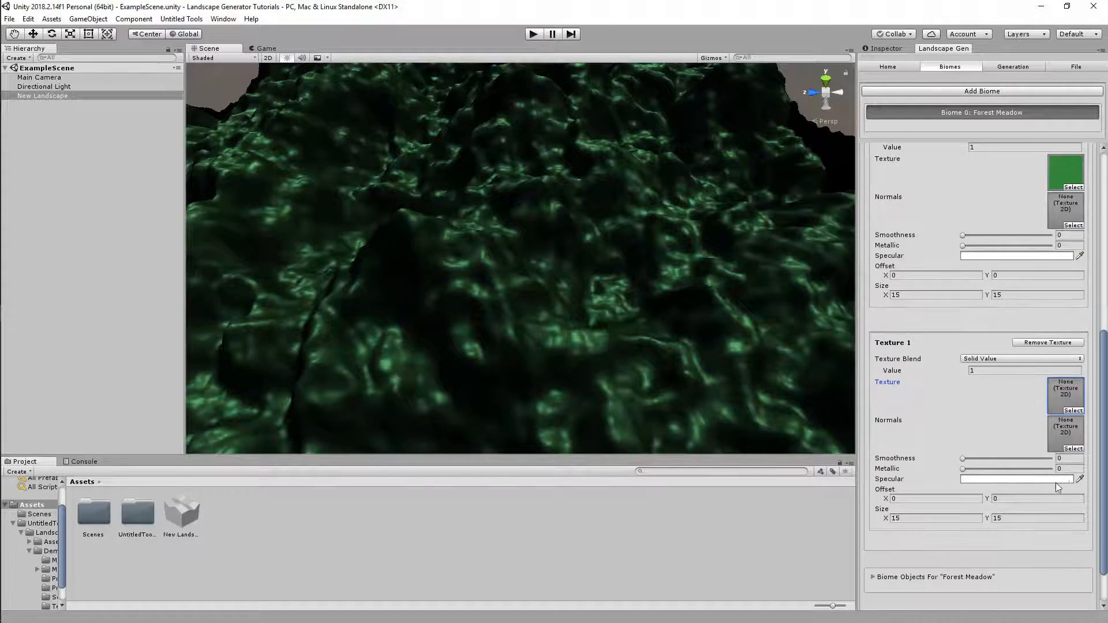
left_click(1073, 410)
double_click(492, 188)
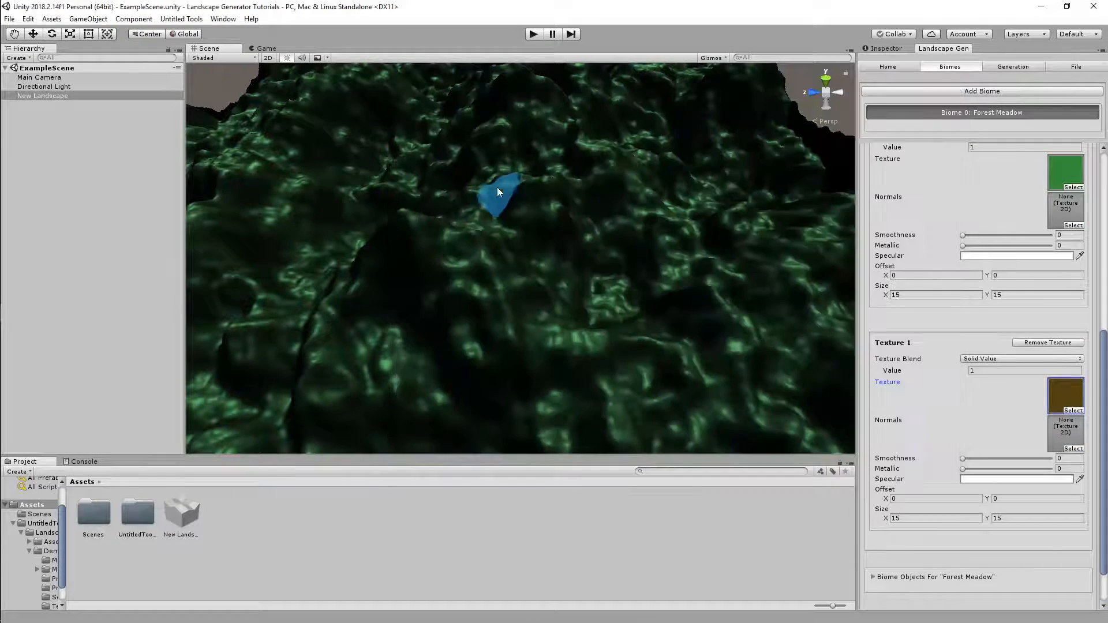
Set the dirt texture's blend to Slope Blend and reapply the textures to the current landscape.
scroll(984, 267, "up", 1)
scroll(983, 266, "up", 3)
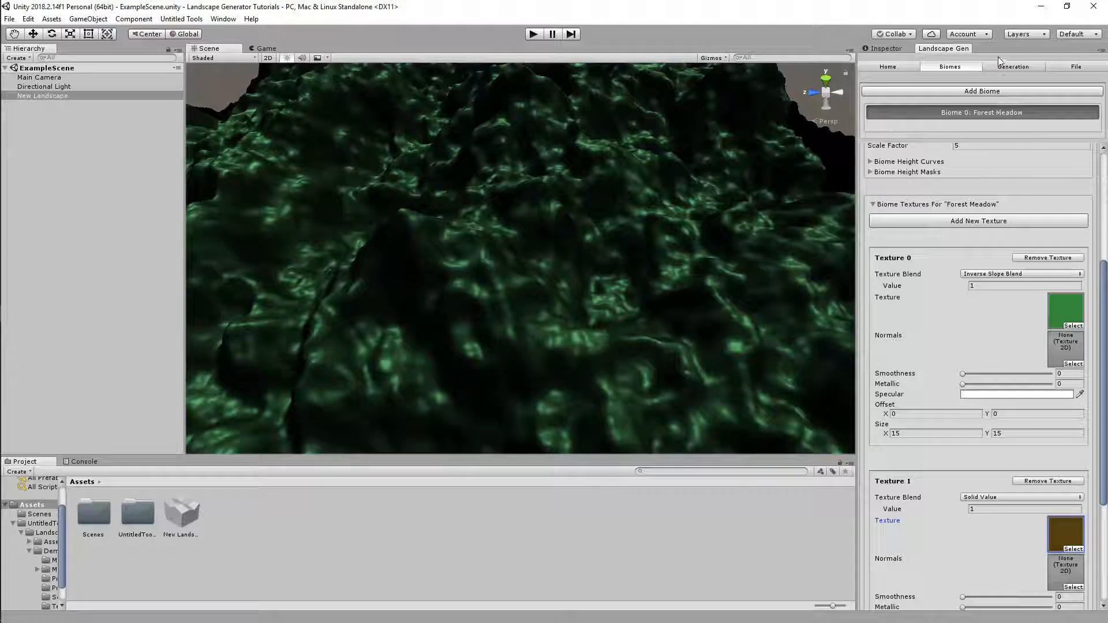
left_click(984, 498)
left_click(990, 531)
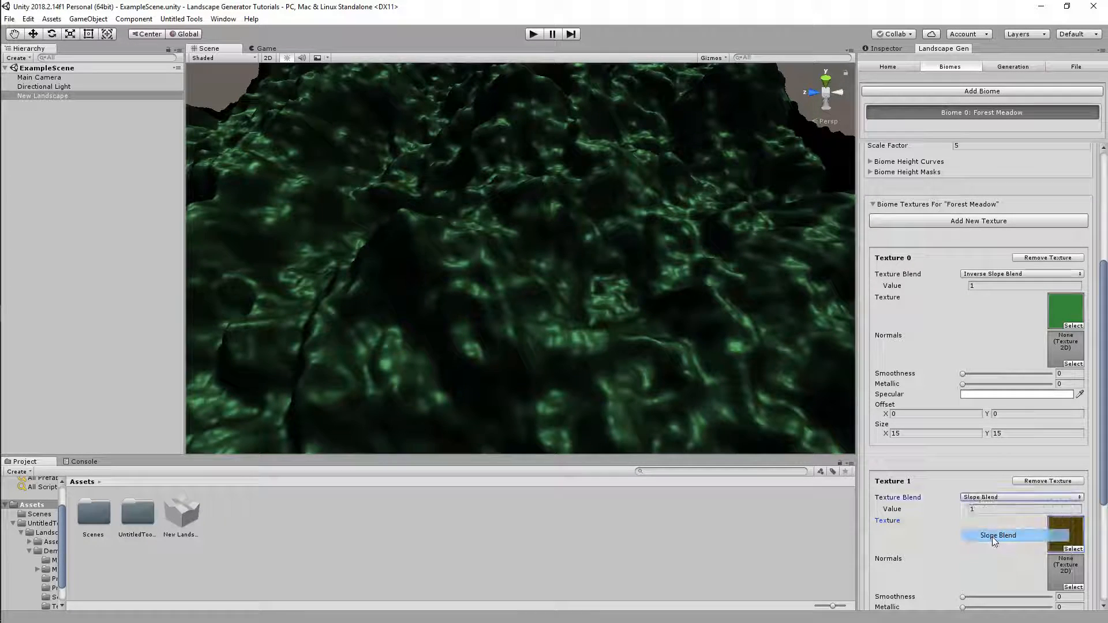
left_click(988, 67)
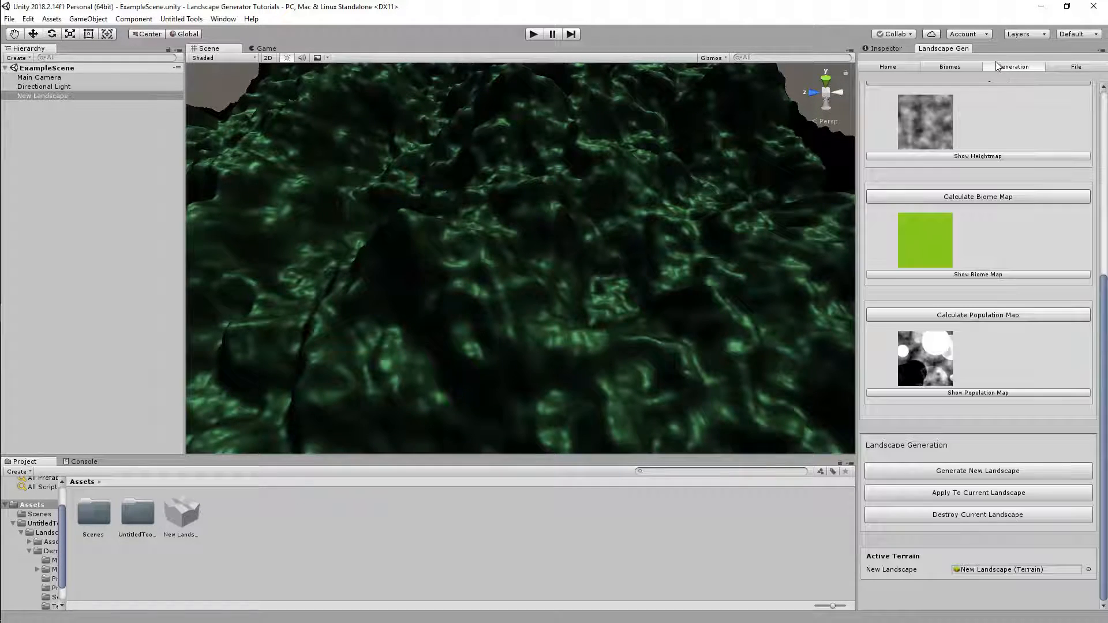
left_click(949, 495)
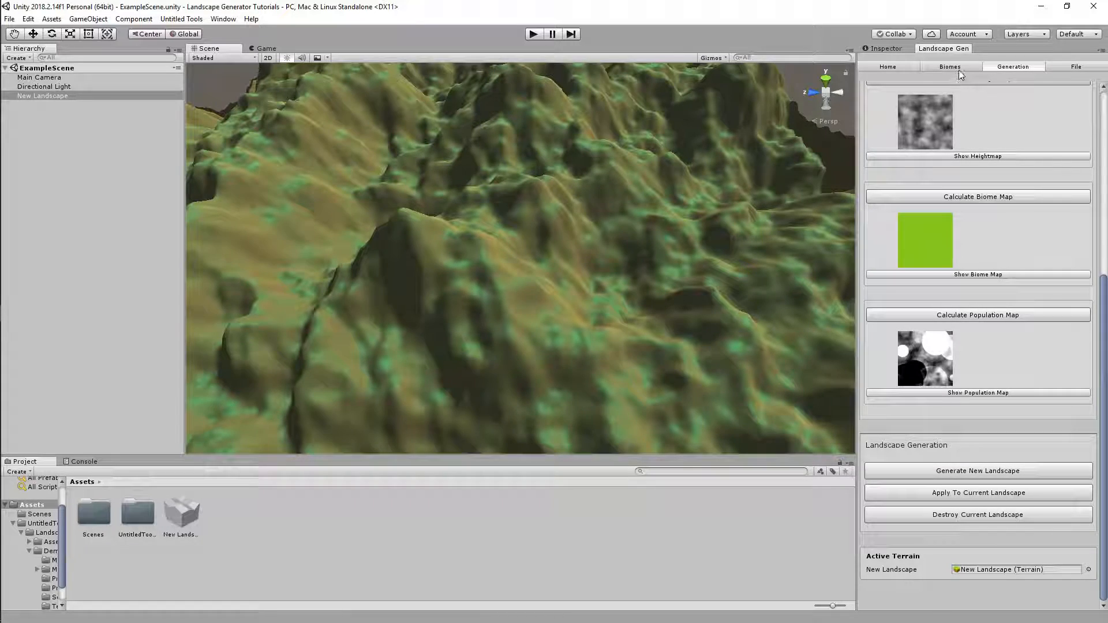
Try the Solid Value blend on the dirt texture in Texture 1 and apply it to the current landscape.
left_click(958, 68)
scroll(963, 504, "down", 3)
left_click_drag(675, 309, 618, 299, "alt")
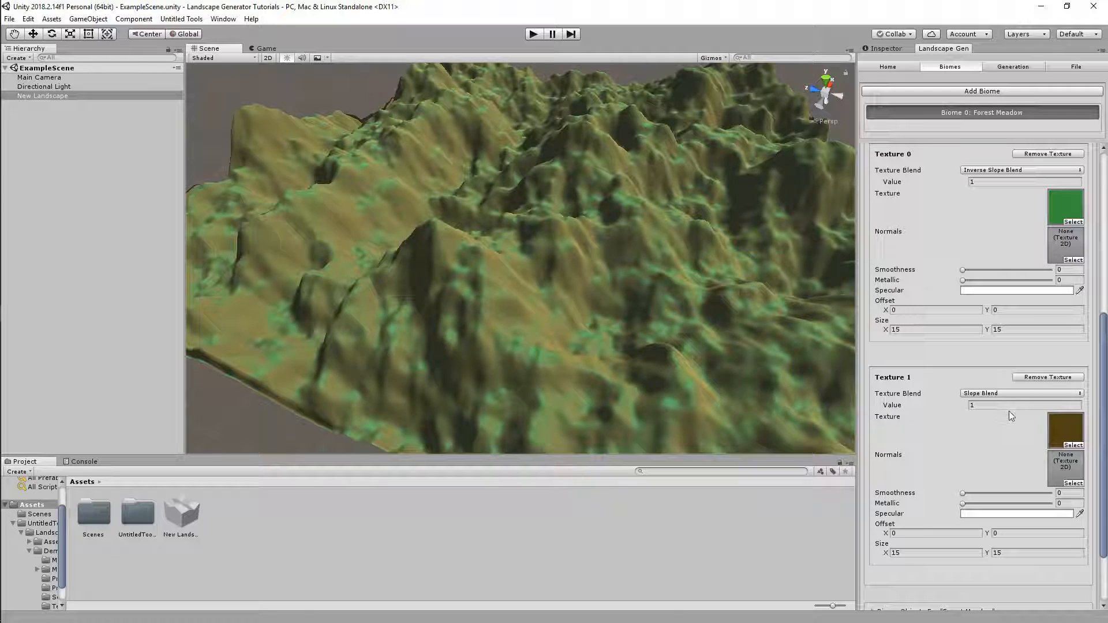
left_click(968, 396)
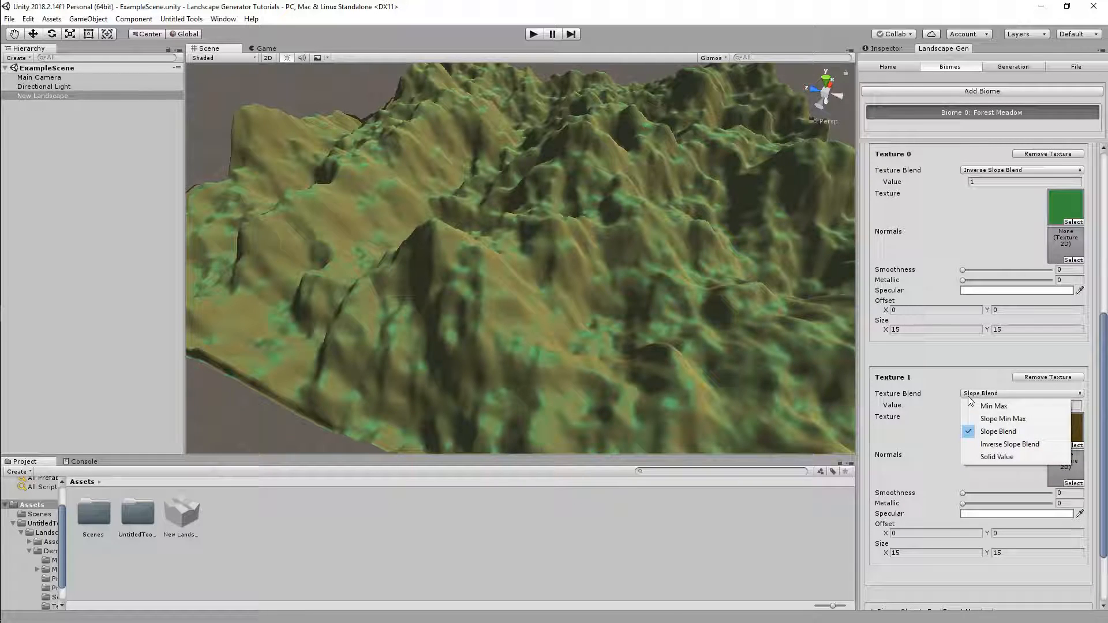
left_click(974, 460)
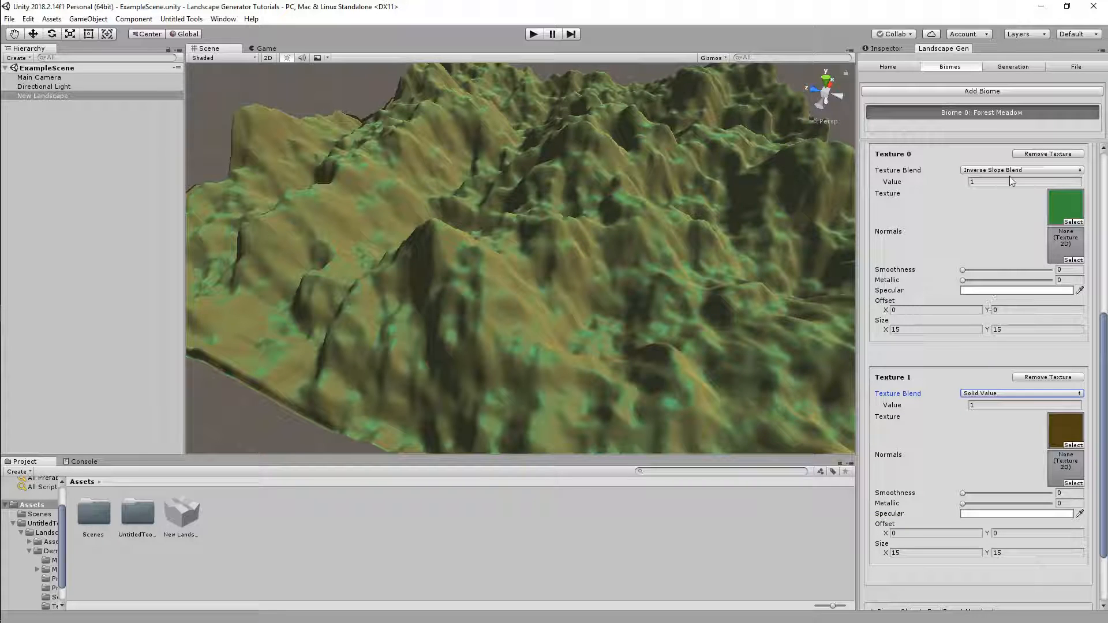
left_click(1013, 67)
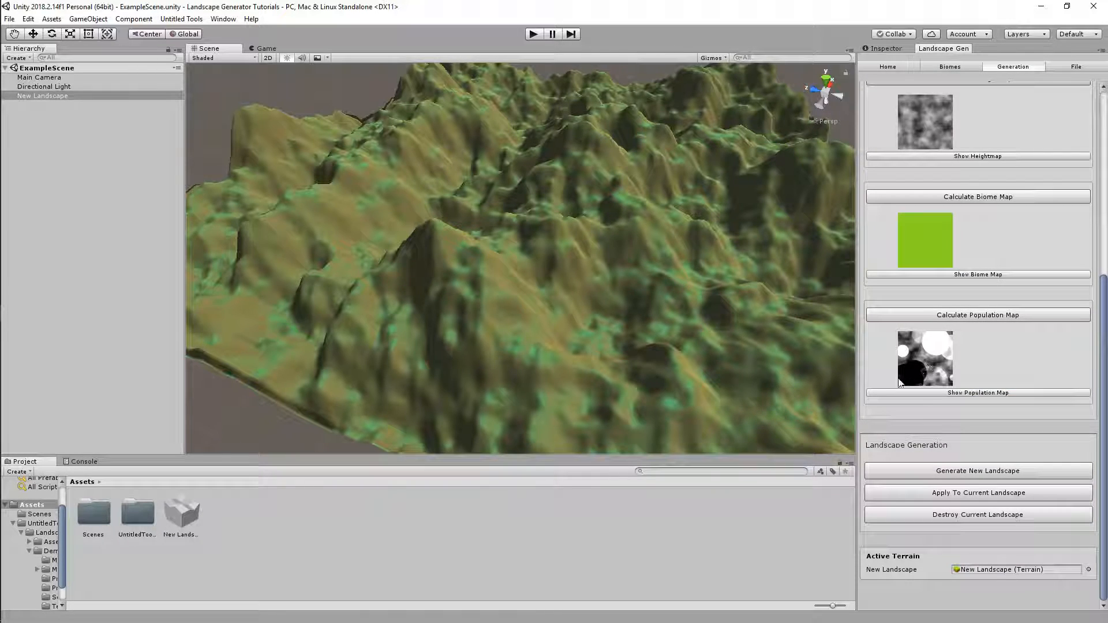
left_click(904, 500)
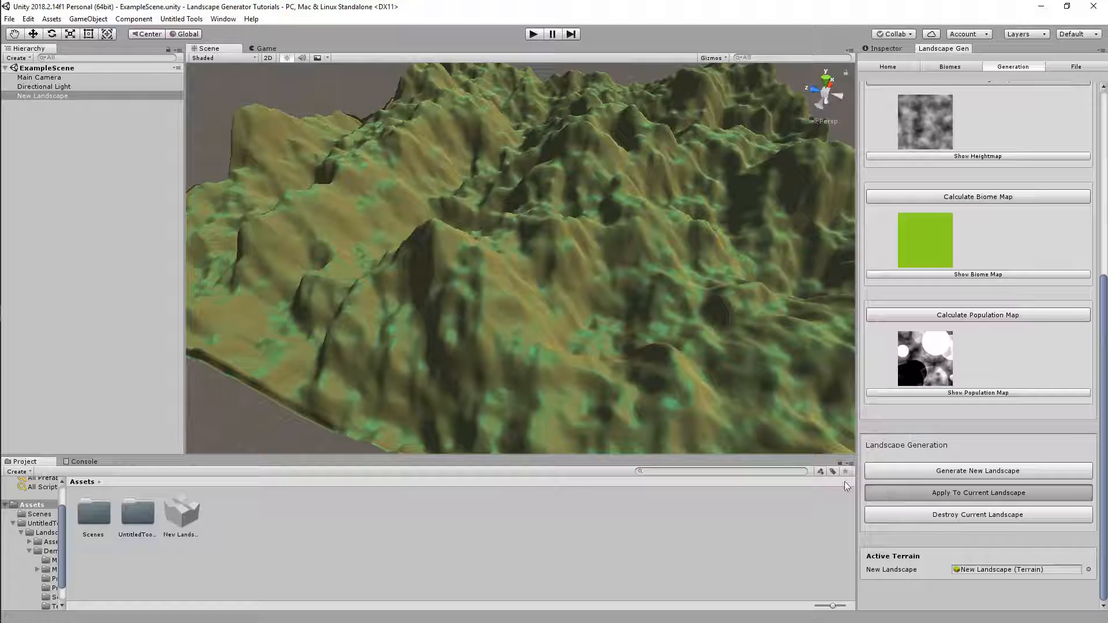
left_click_drag(698, 420, 640, 399, "alt")
Set the blend values of Texture 1 and Texture 0 to 0.5 and reapply the textures to the current landscape.
left_click(949, 66)
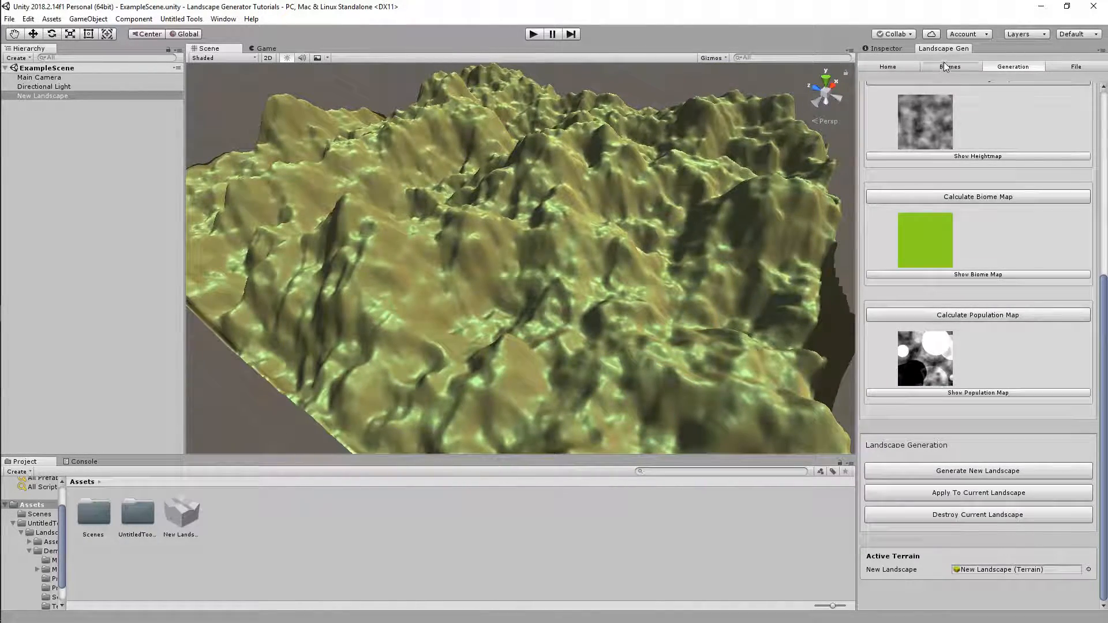
left_click(996, 409)
type("0.5")
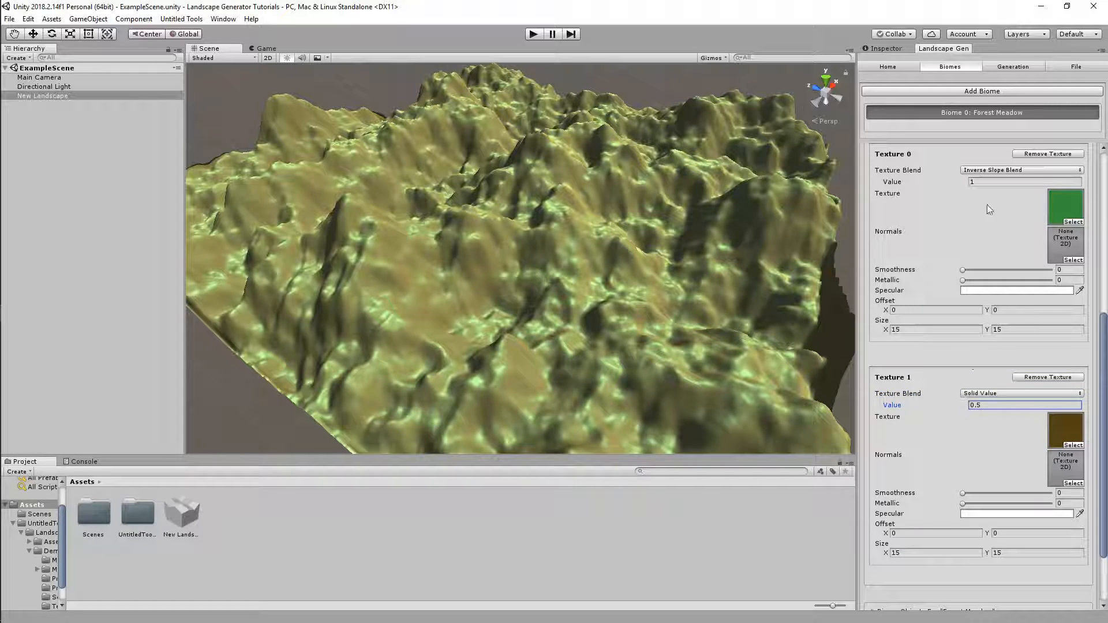
left_click(990, 183)
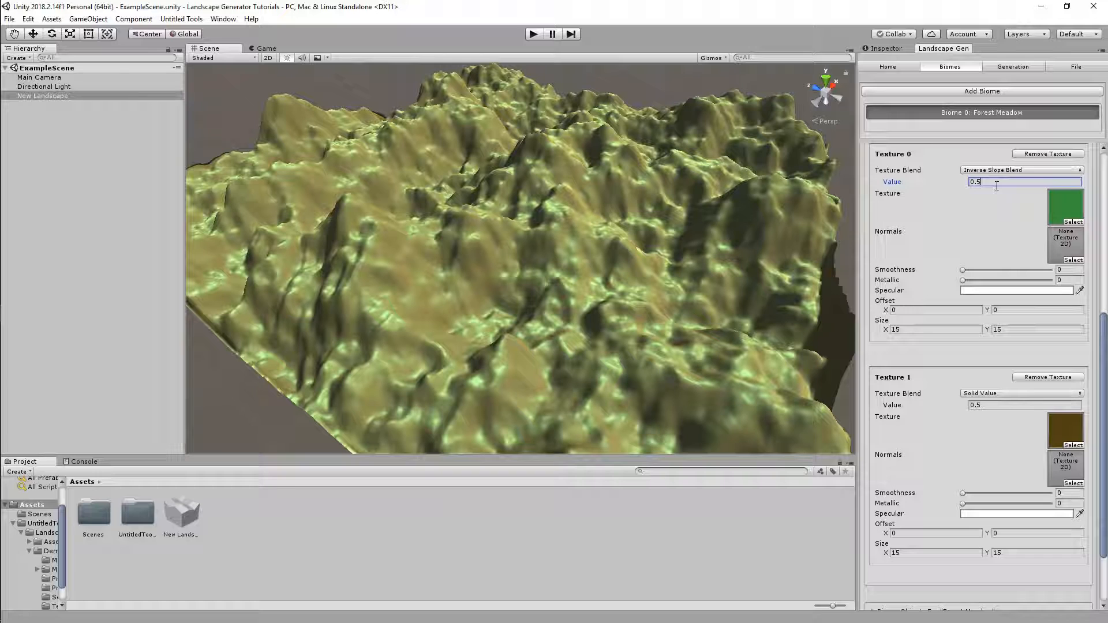
left_click(1013, 67)
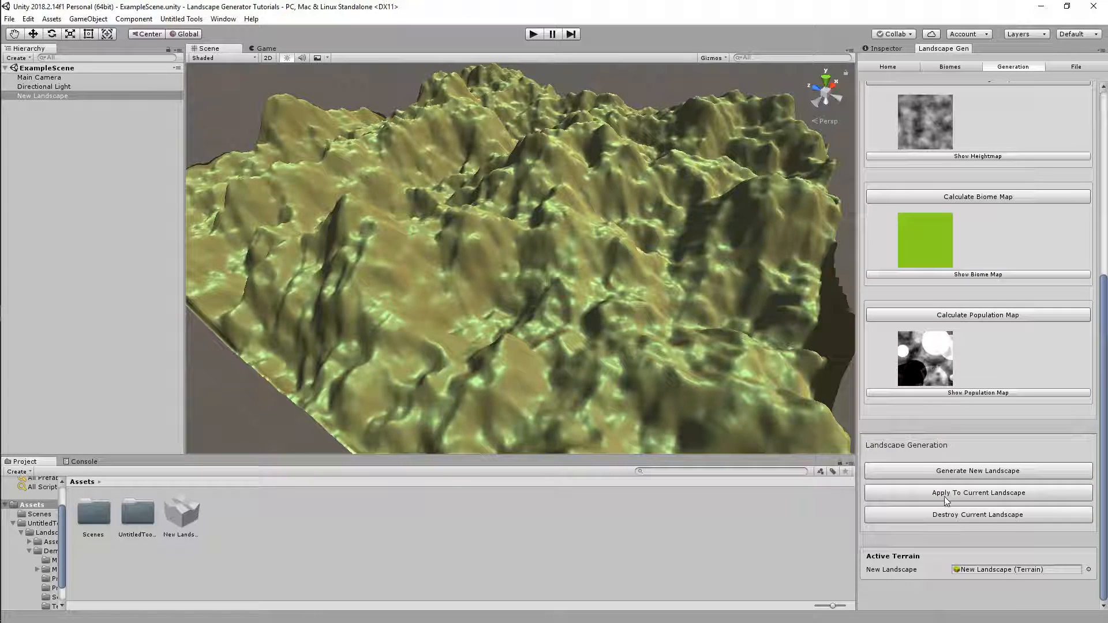
left_click_drag(563, 352, 693, 337, "alt")
Lower the dirt texture's solid blend value and apply the new mix to the current landscape.
left_click(961, 67)
left_click(996, 405)
left_click(1013, 67)
left_click(969, 491)
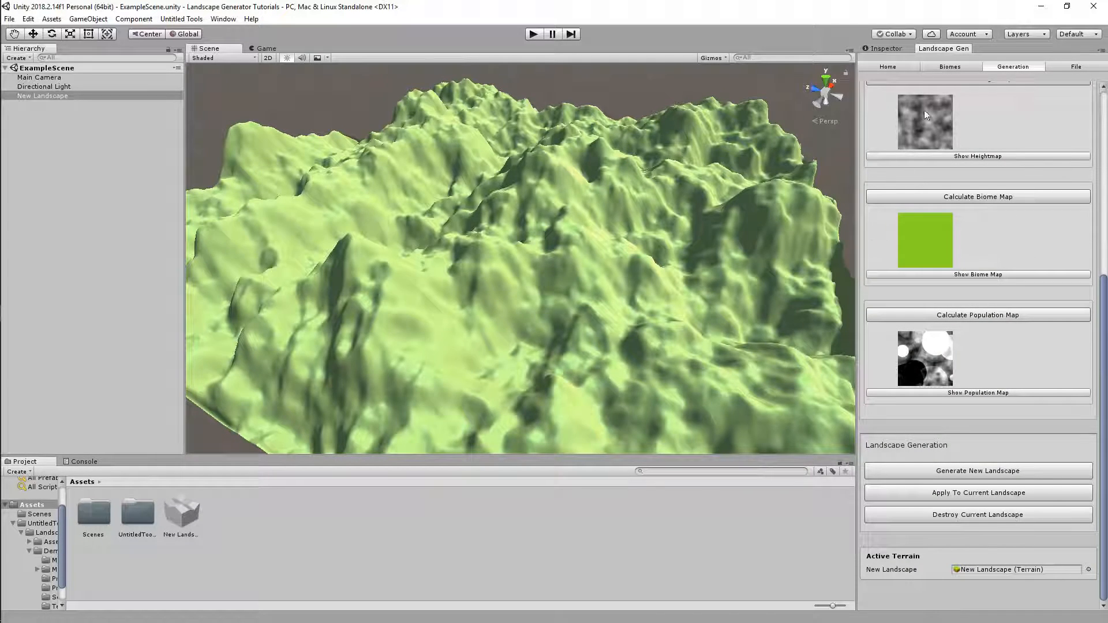
Set the blend values of Texture 1 and Texture 0 back to 1.
left_click(948, 66)
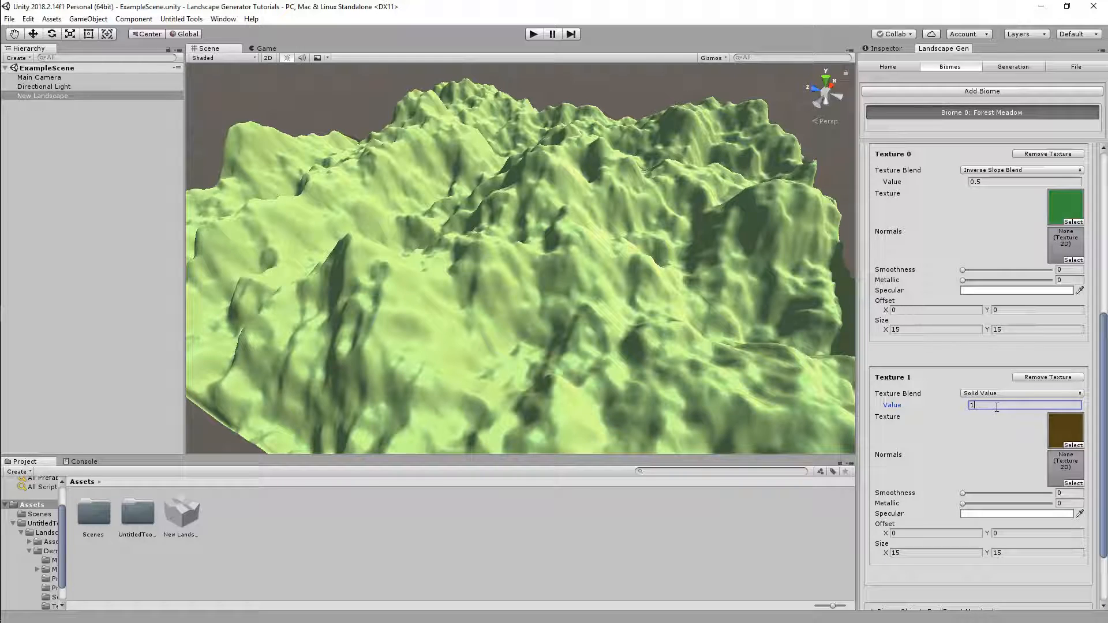
double_click(969, 404)
left_click(986, 183)
left_click(992, 170)
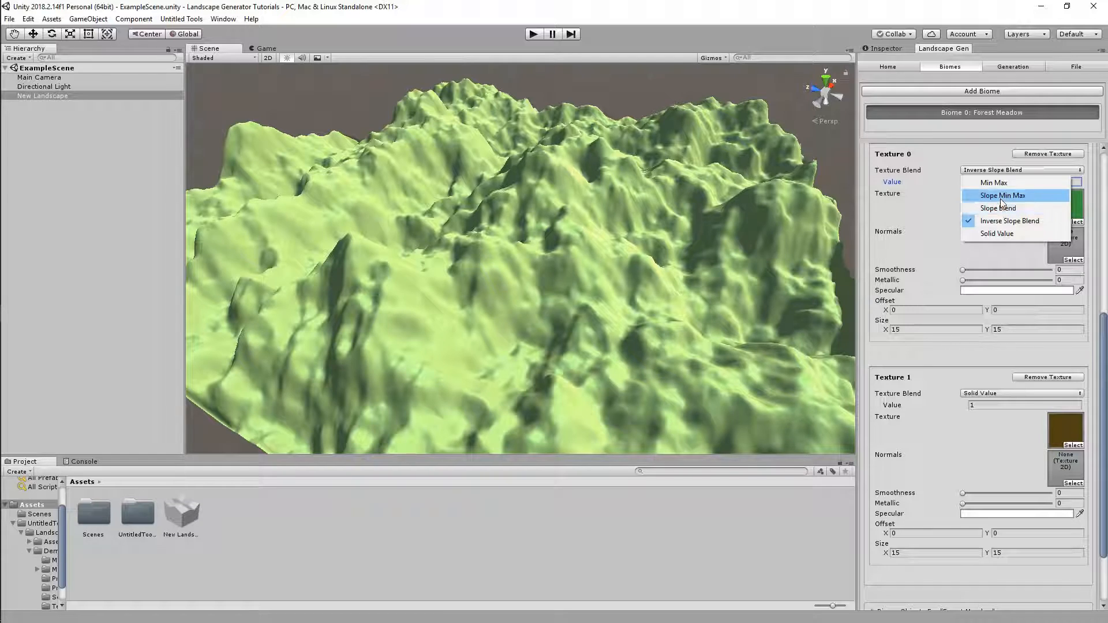
left_click(930, 286)
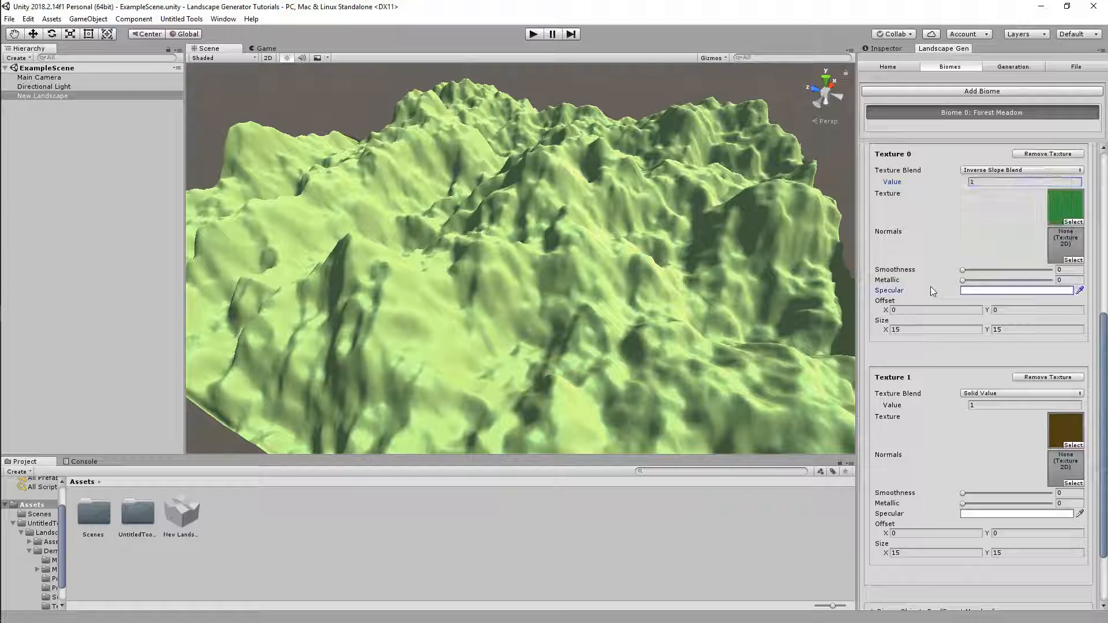
left_click(991, 393)
left_click(996, 456)
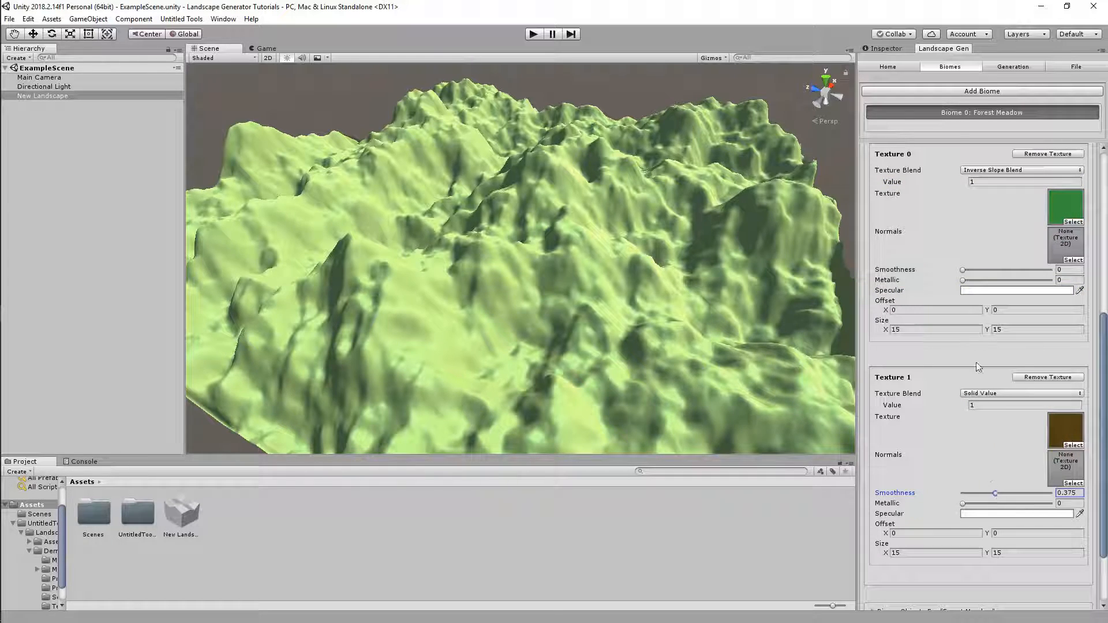
Switch the dirt texture's blend back to Slope Blend and reapply the textures to the current landscape.
left_click(1005, 68)
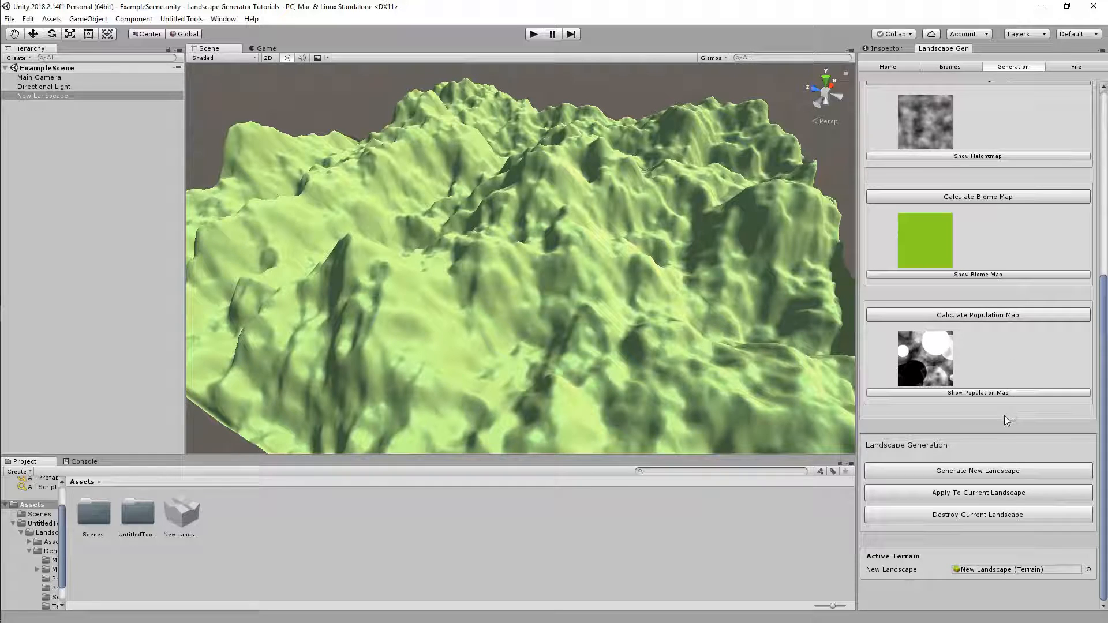
left_click(949, 67)
scroll(1035, 260, "up", 6)
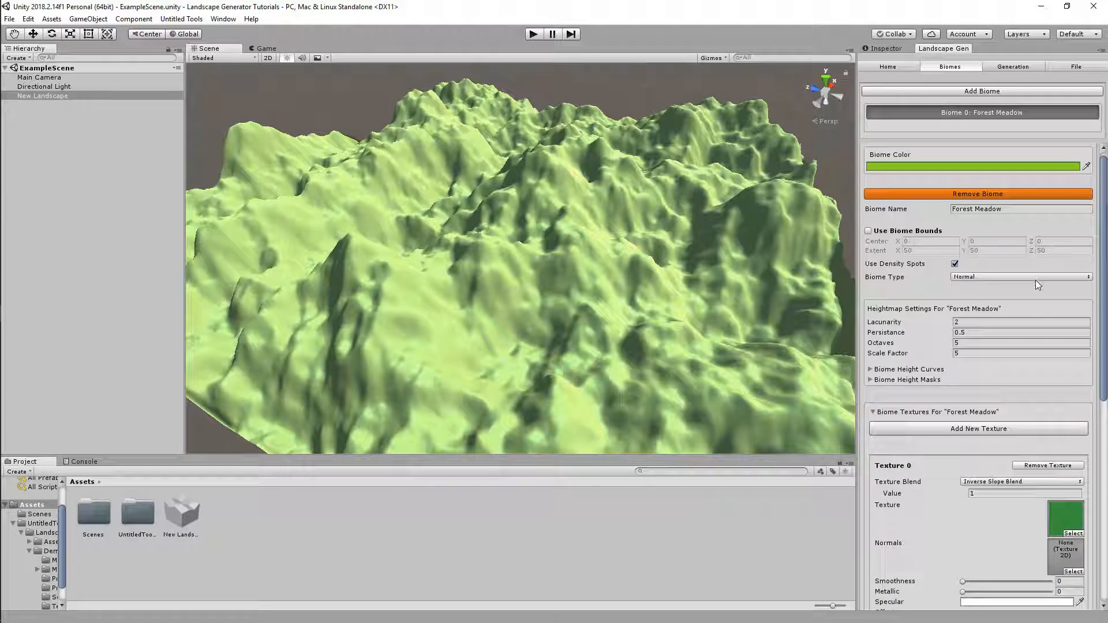
scroll(1035, 278, "down", 5)
left_click(1016, 531)
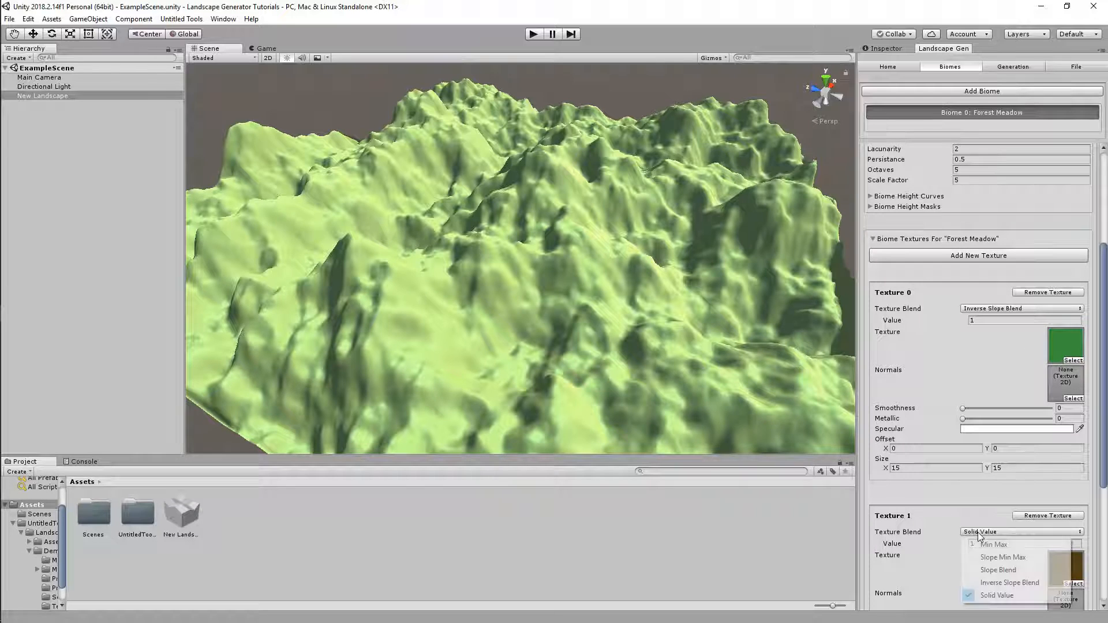
left_click(1006, 559)
left_click(1021, 67)
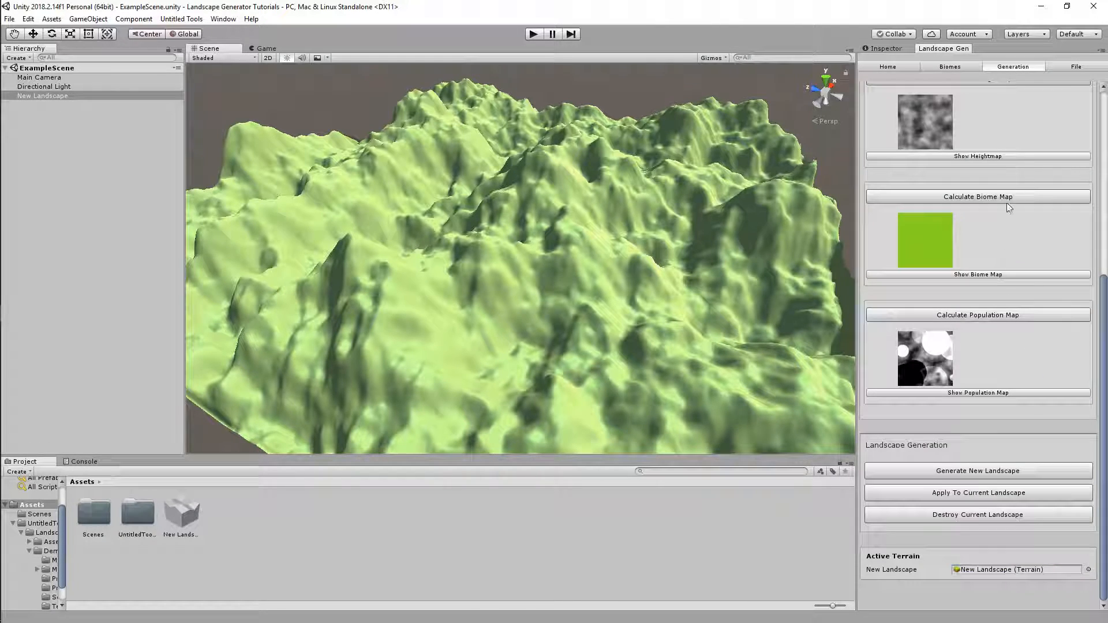
left_click(991, 492)
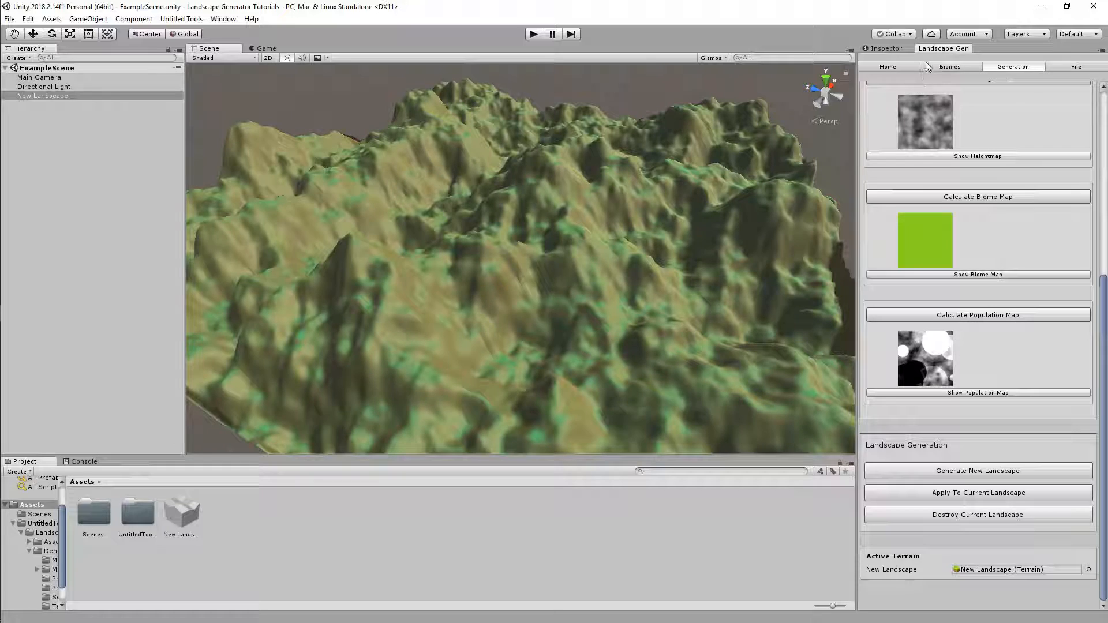
Set the Scale Factor in the Forest Meadow heightmap settings to 2 and recalculate the heightmap.
left_click(951, 67)
scroll(963, 187, "up", 3)
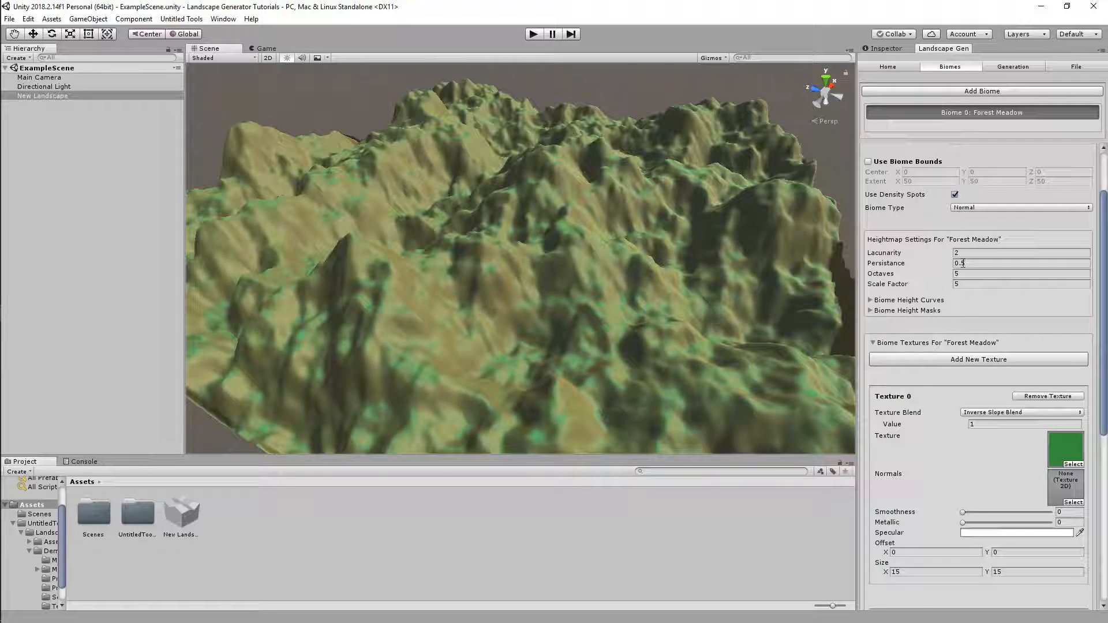
type("2")
left_click(993, 68)
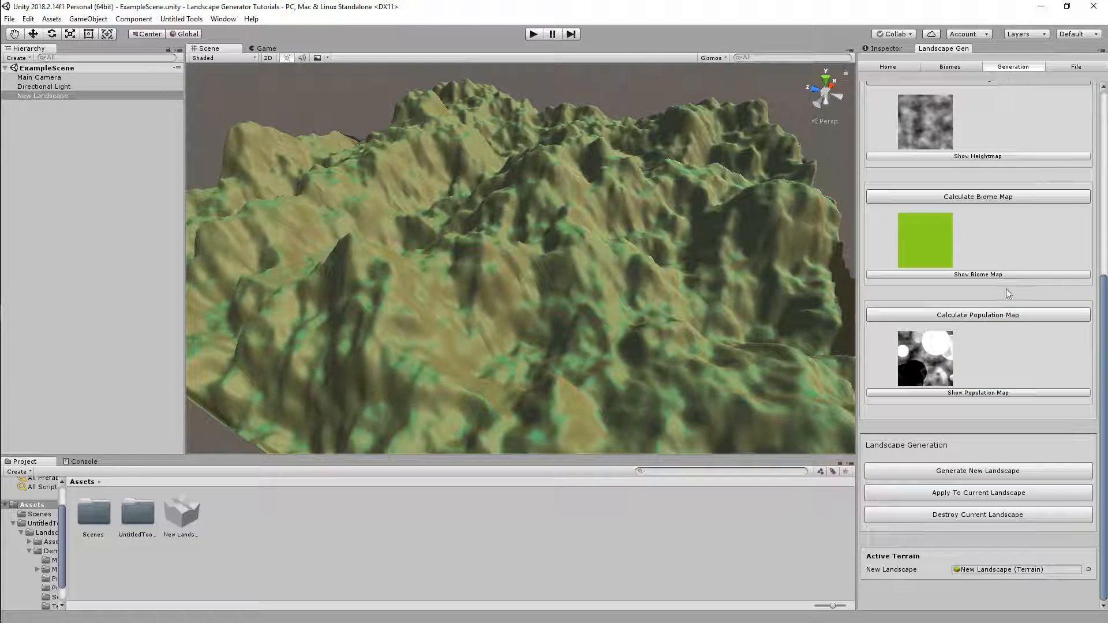
left_click(935, 494)
scroll(981, 346, "up", 10)
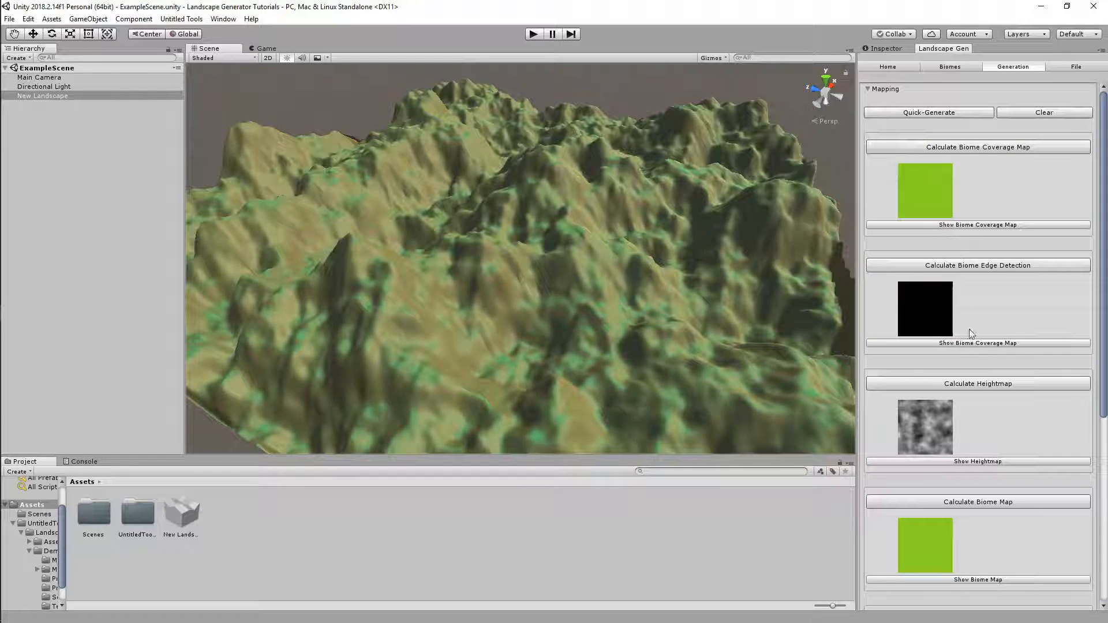
left_click(978, 388)
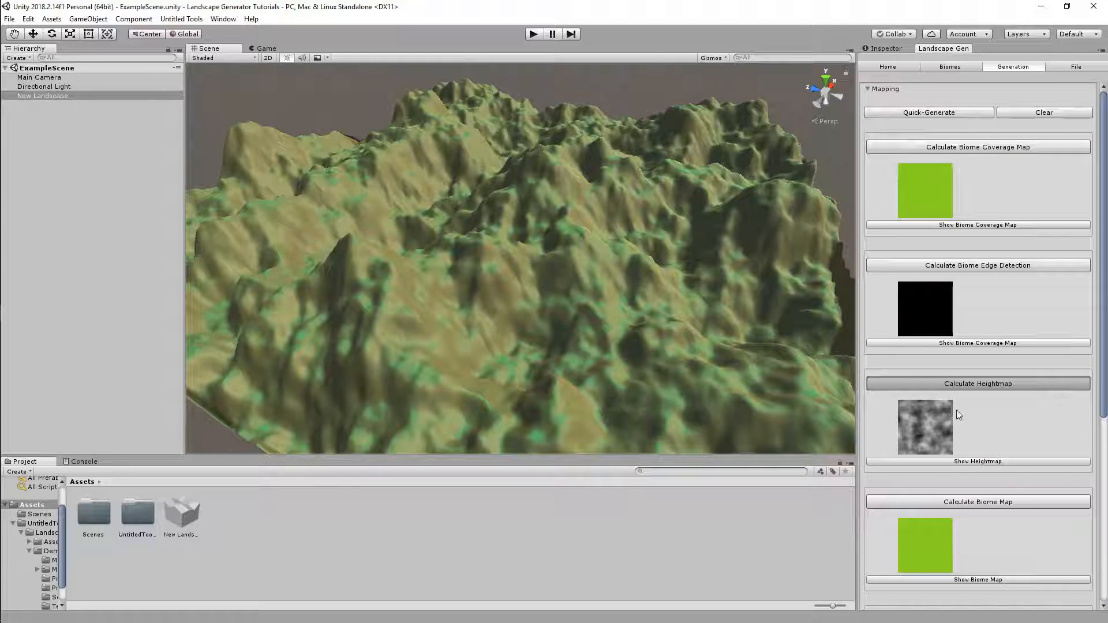
scroll(987, 419, "down", 10)
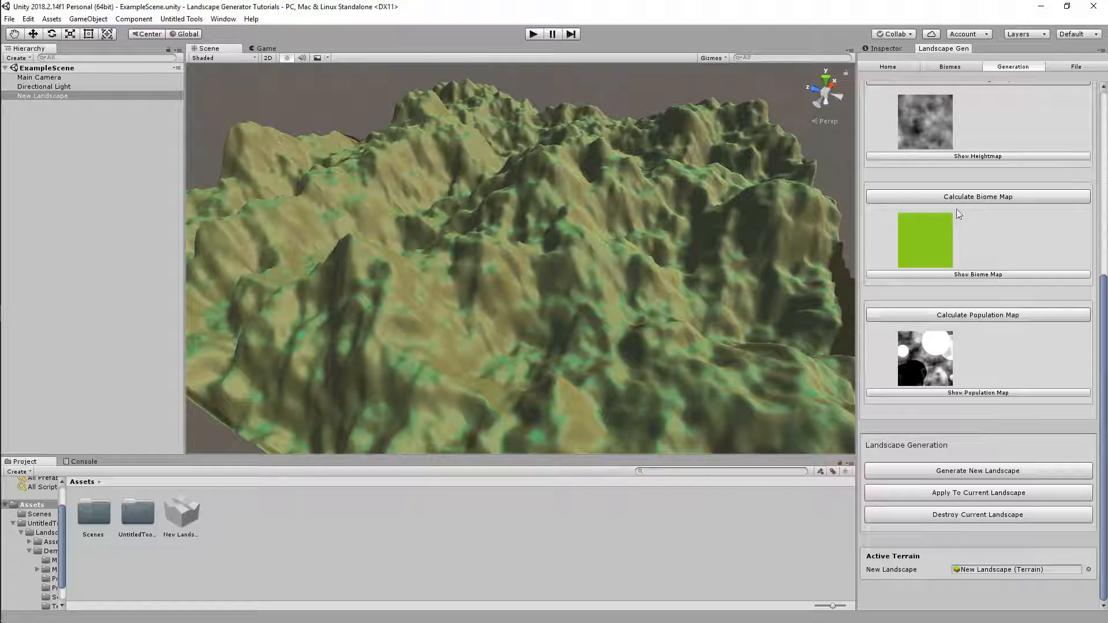
Set the Forest Meadow heightmap's Persistance to 0.2 and recalculate the heightmap.
left_click(951, 68)
left_click(972, 263)
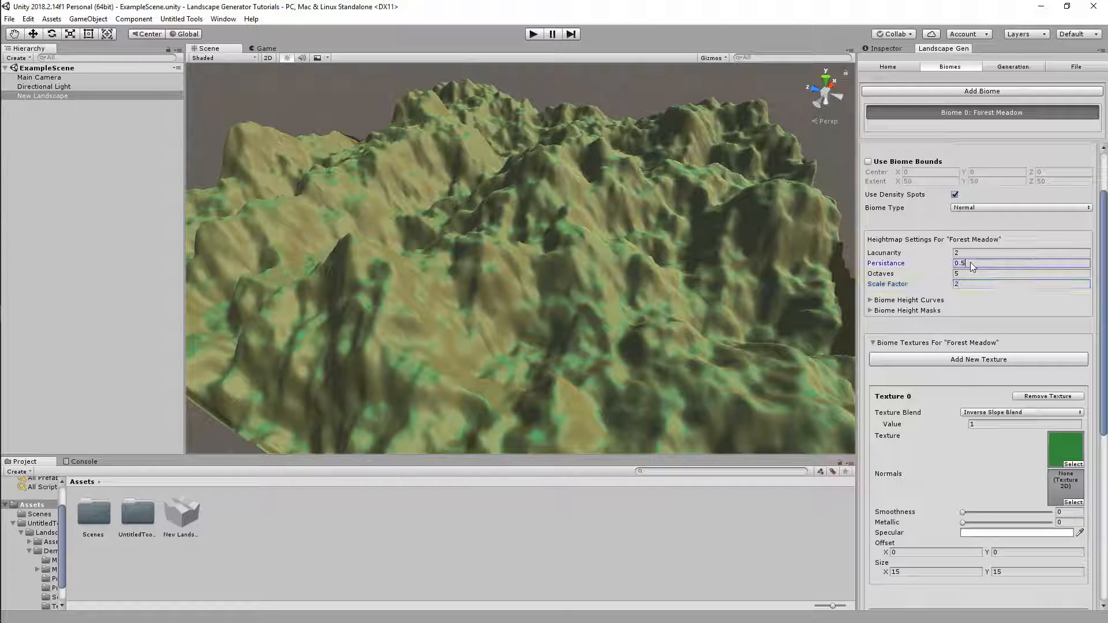
left_click(1012, 67)
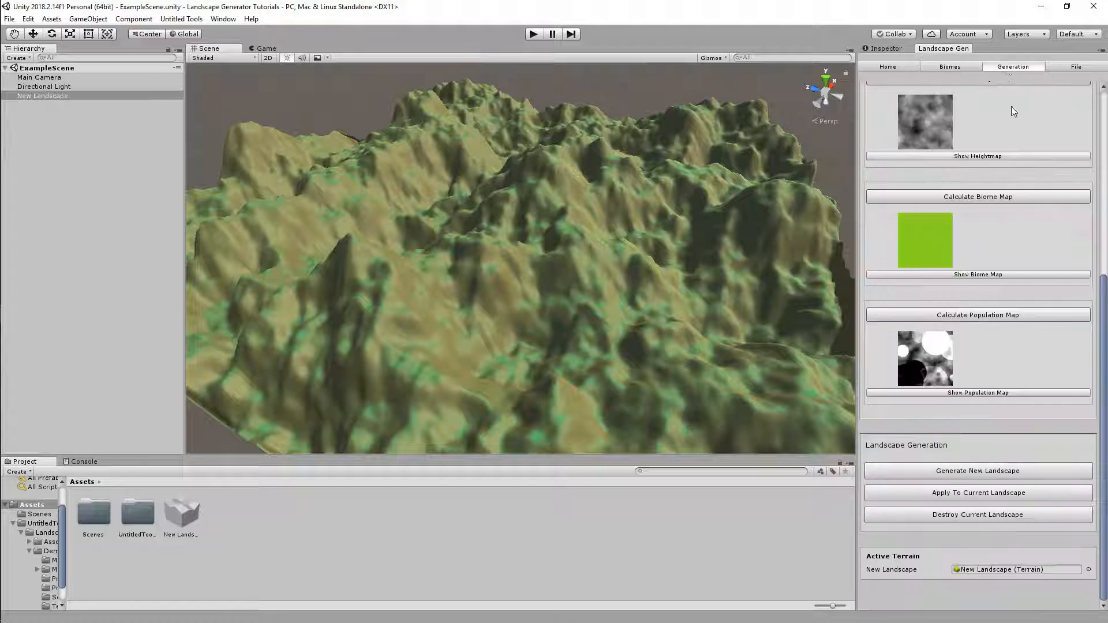
scroll(979, 164, "up", 4)
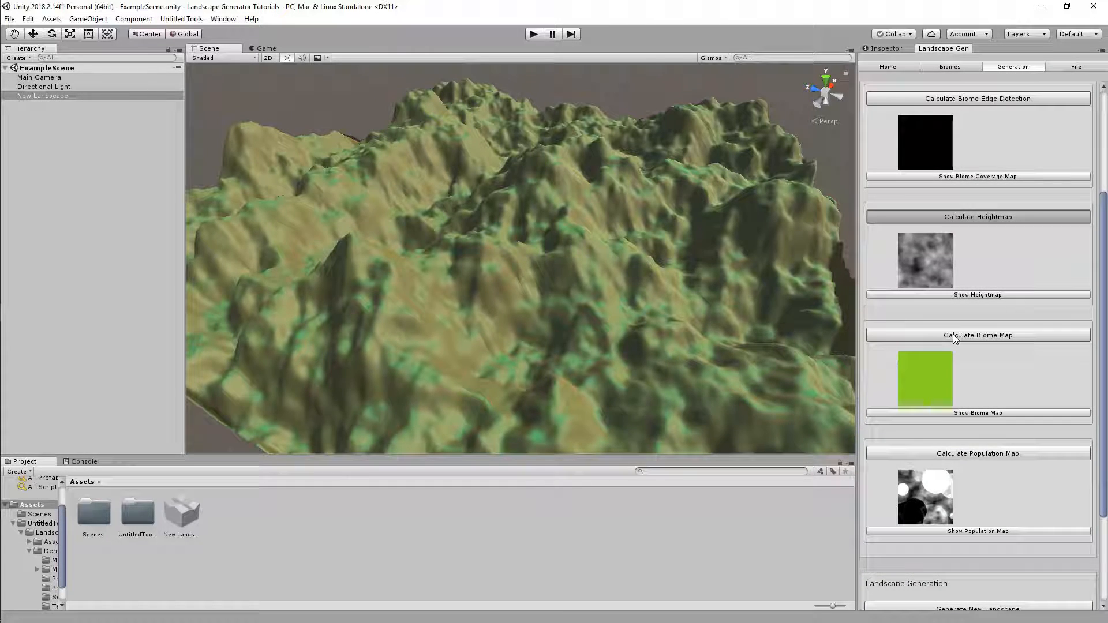
scroll(967, 386, "down", 4)
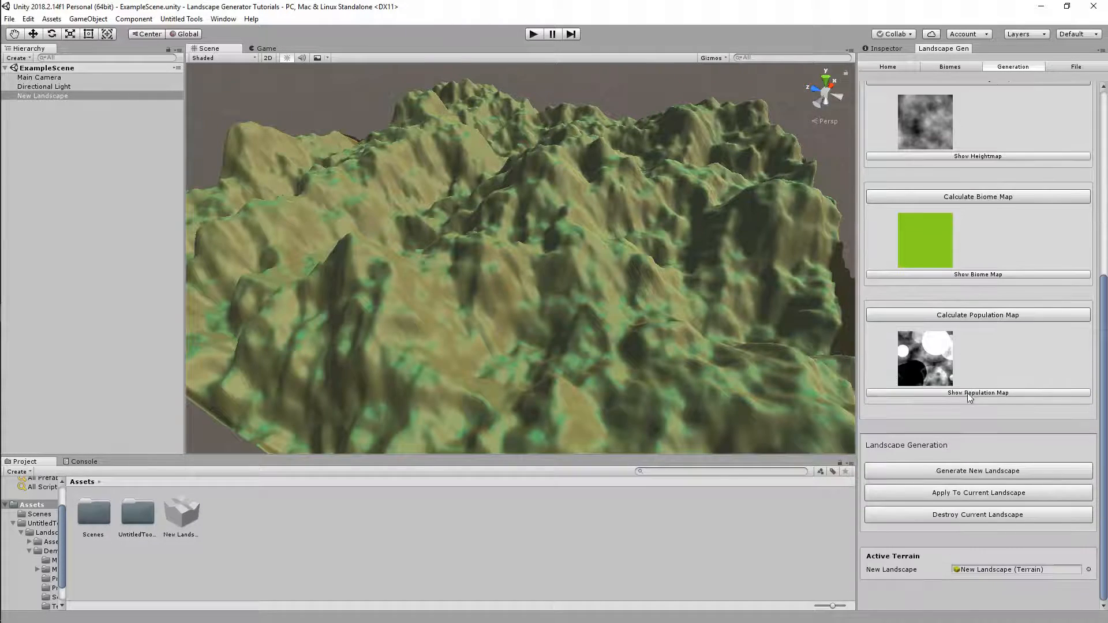
left_click_drag(697, 451, 600, 369, "alt")
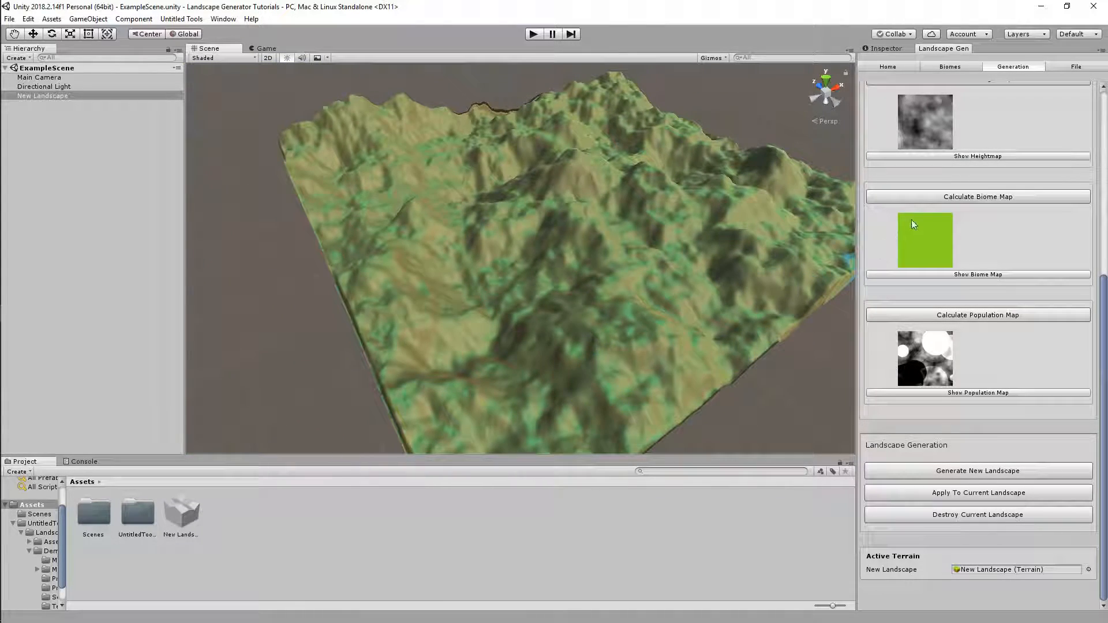
Apply the ease-in preset, which rises slowly and then steeply, to Element 0 of the Forest Meadow biome height curves.
scroll(947, 132, "up", 2)
left_click(948, 67)
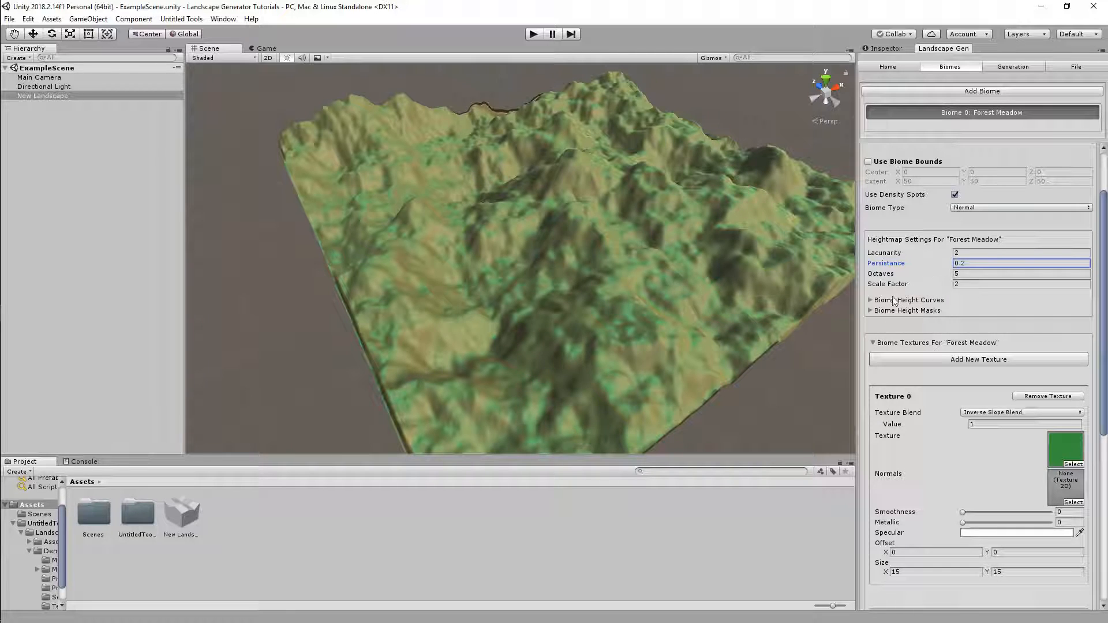
left_click(871, 300)
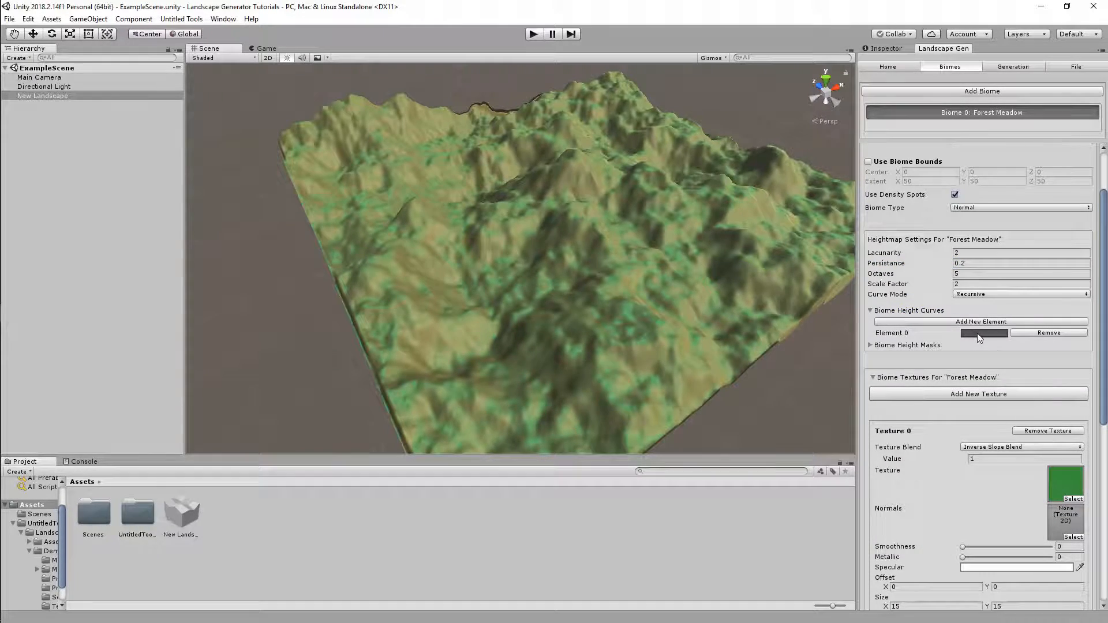
left_click(979, 334)
left_click(607, 384)
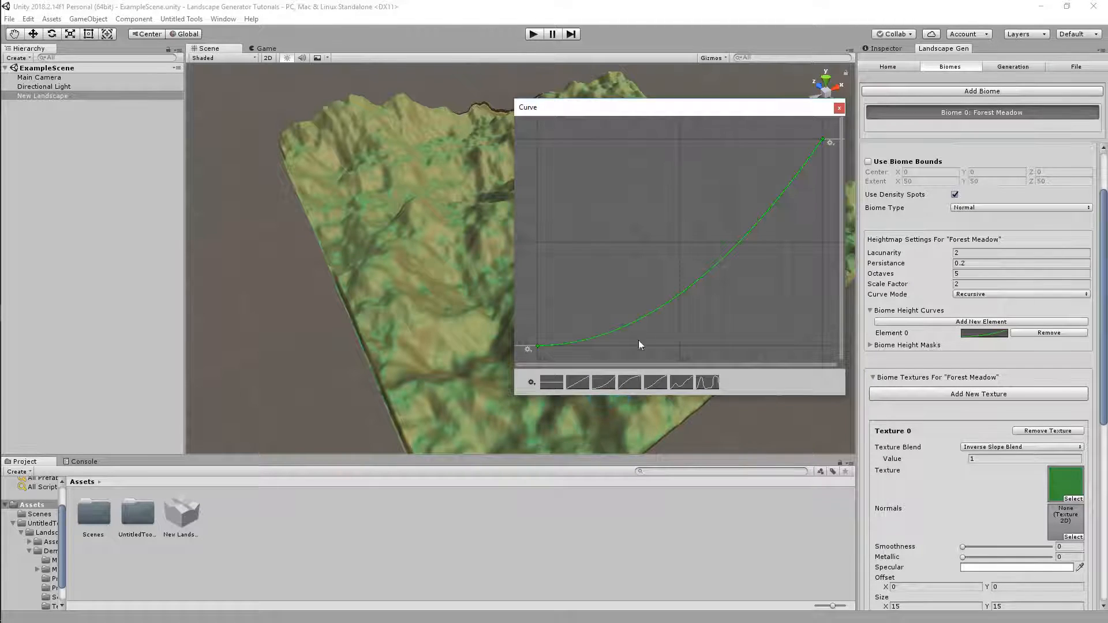
Add a key mid-curve, pull it down and to the right to flatten the low range, and recalculate the heightmap.
right_click(672, 303)
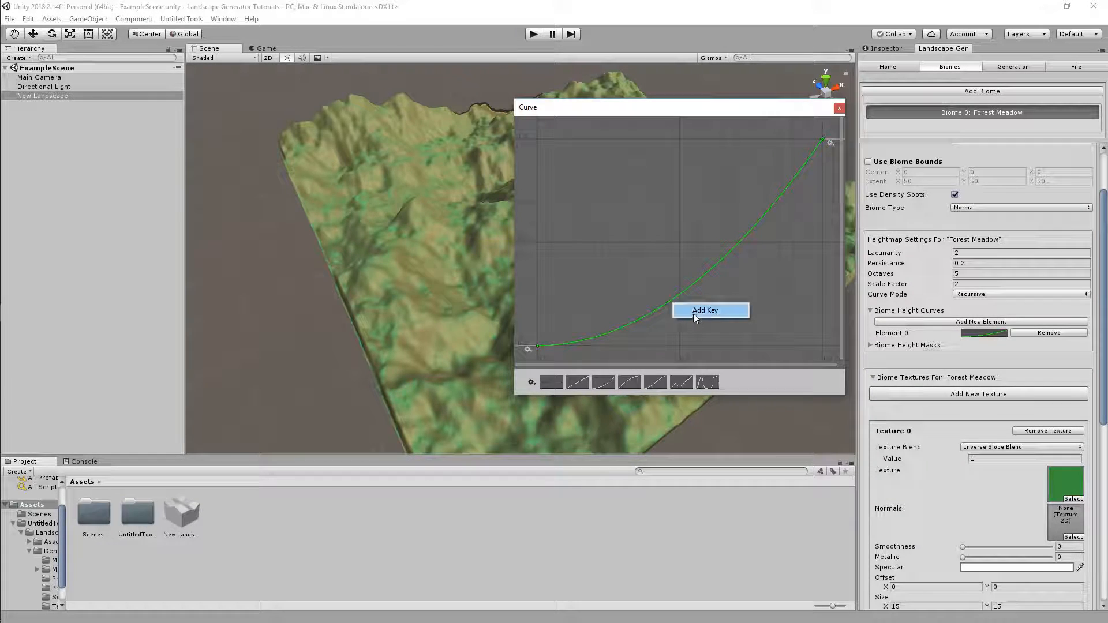
left_click_drag(671, 300, 765, 330)
left_click(839, 108)
left_click(1013, 66)
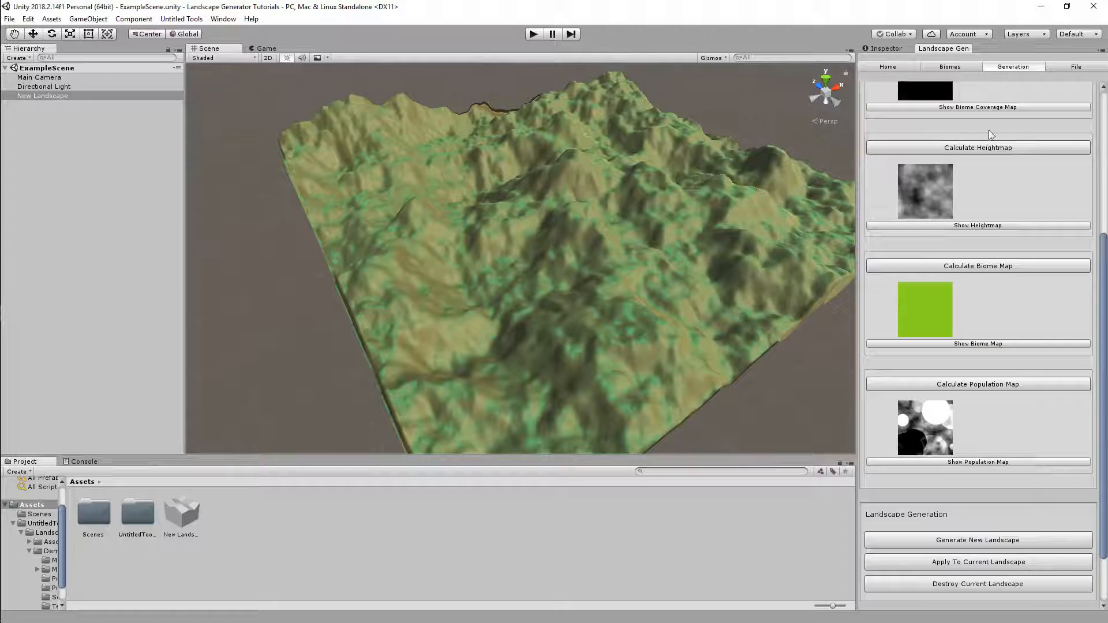
left_click(962, 151)
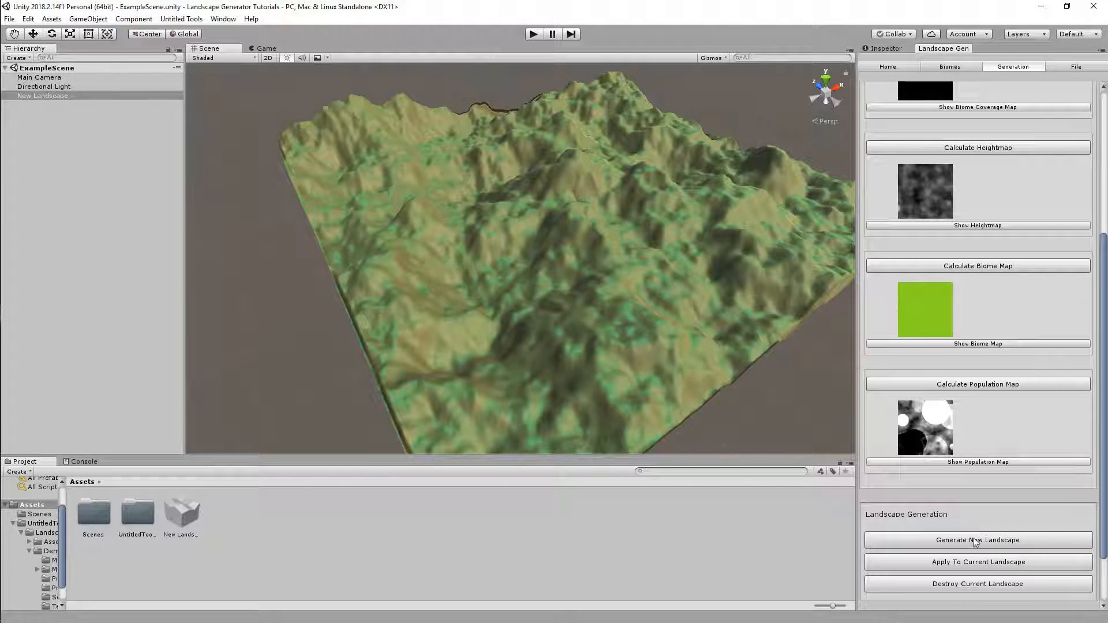
Apply the recalculated heightmap to the current landscape and turn off Use Base Settings for the heightmap.
left_click(989, 566)
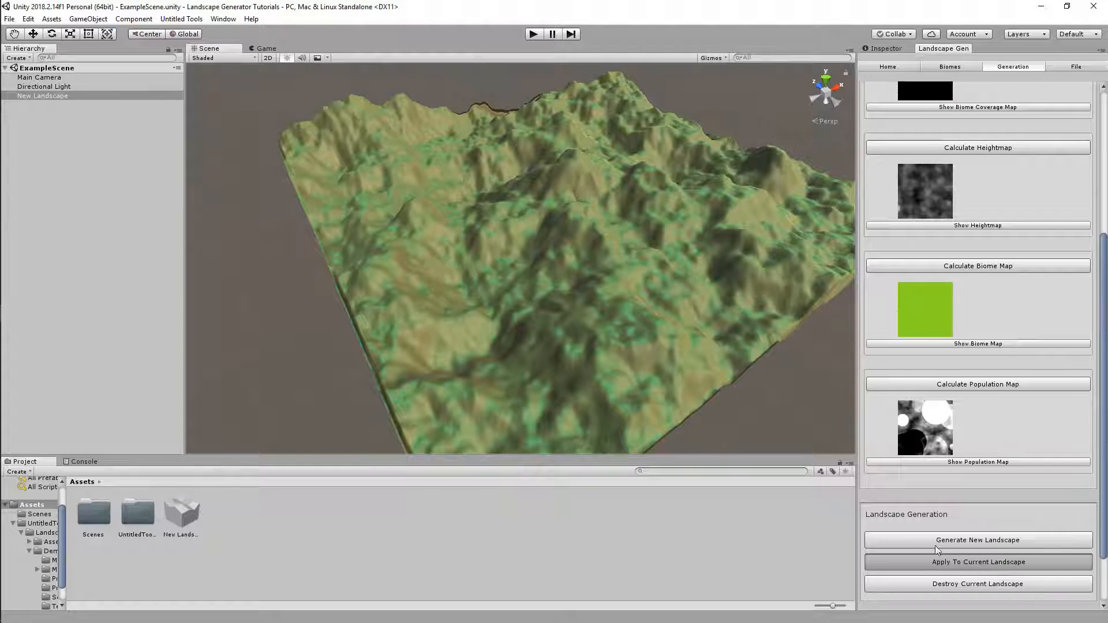
left_click_drag(627, 411, 776, 395, "alt")
left_click(903, 68)
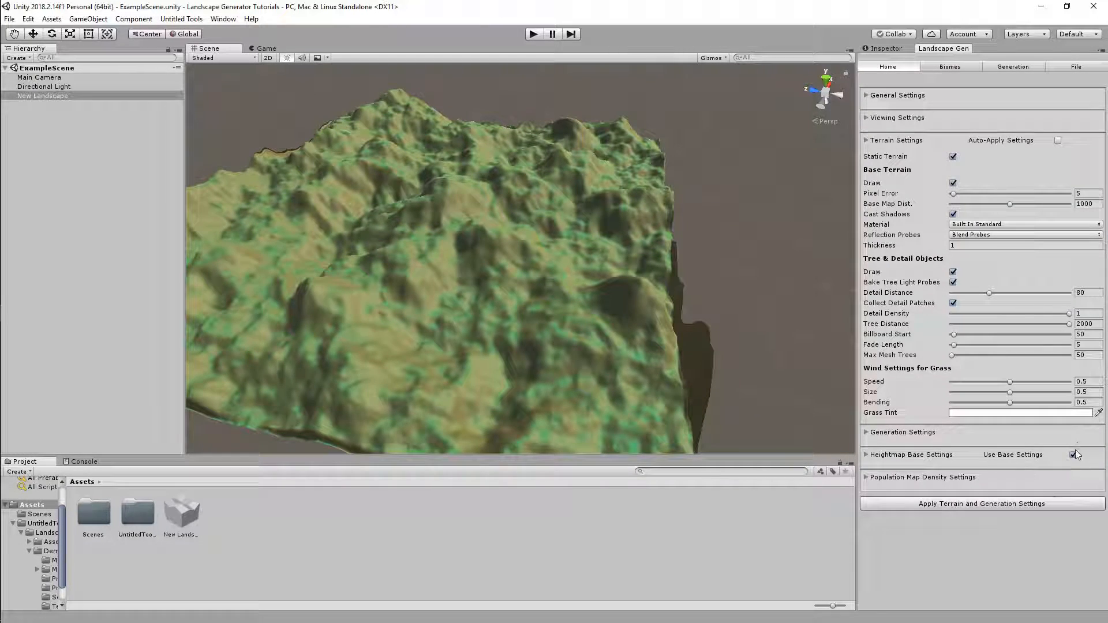
left_click_drag(688, 312, 484, 303, "alt")
Recalculate the heightmap without the base settings, apply it to the current landscape, and inspect the terrain up close.
left_click(1027, 68)
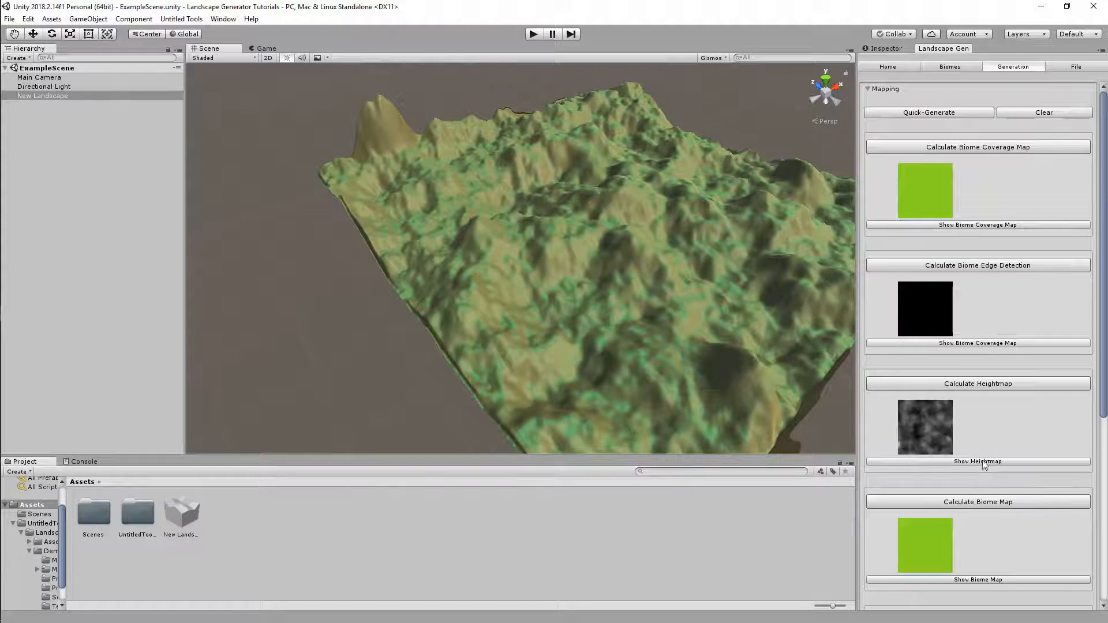
left_click(977, 384)
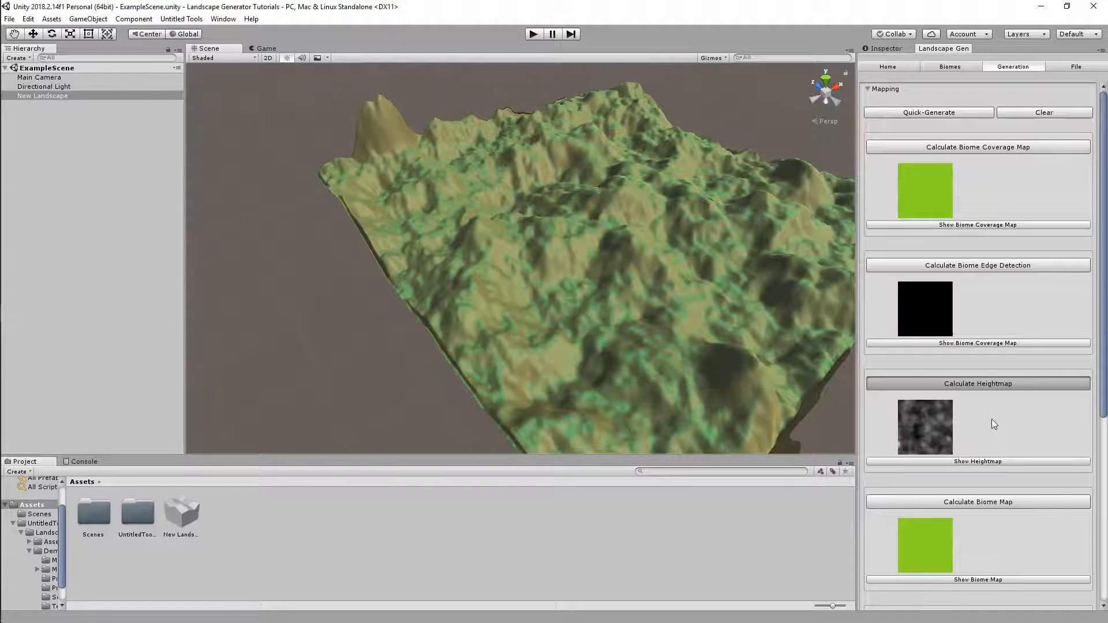
scroll(991, 419, "down", 10)
left_click(972, 521)
left_click_drag(725, 346, 768, 338, "alt")
key("w")
key("d")
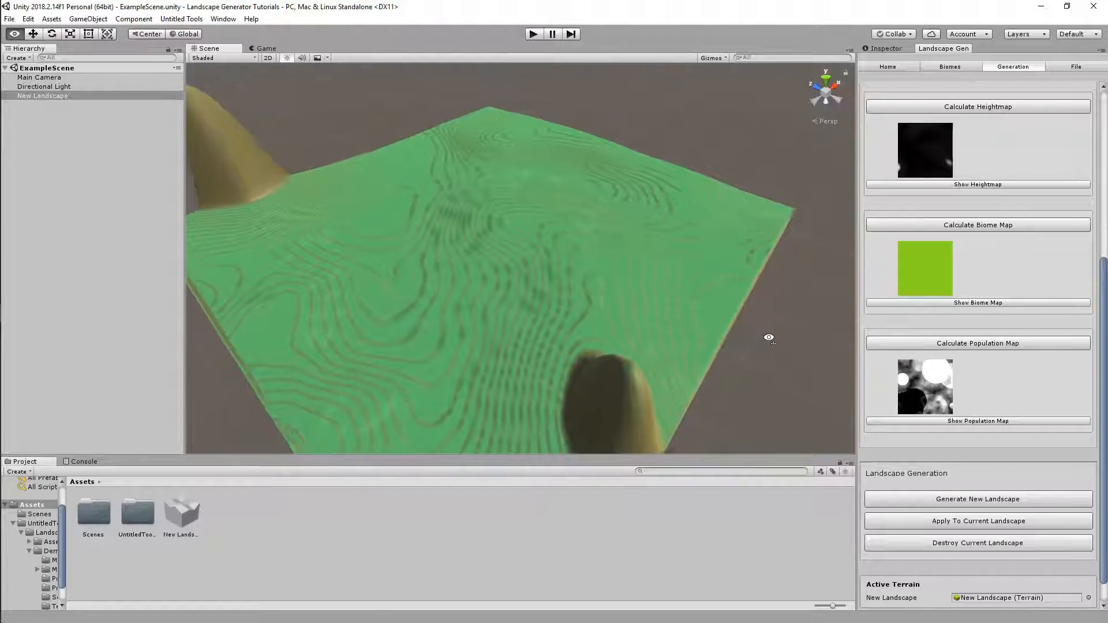
mouse_move(768, 338)
right_mouse_down()
mouse_move(692, 350)
mouse_move(453, 289)
mouse_move(354, 250)
mouse_move(362, 274)
mouse_move(206, 215)
mouse_move(217, 210)
mouse_move(163, 247)
mouse_move(230, 289)
mouse_move(313, 309)
mouse_move(447, 284)
mouse_move(415, 284)
mouse_move(407, 304)
mouse_move(383, 307)
mouse_move(403, 283)
right_mouse_up()
right_click_drag(574, 224, 810, 157)
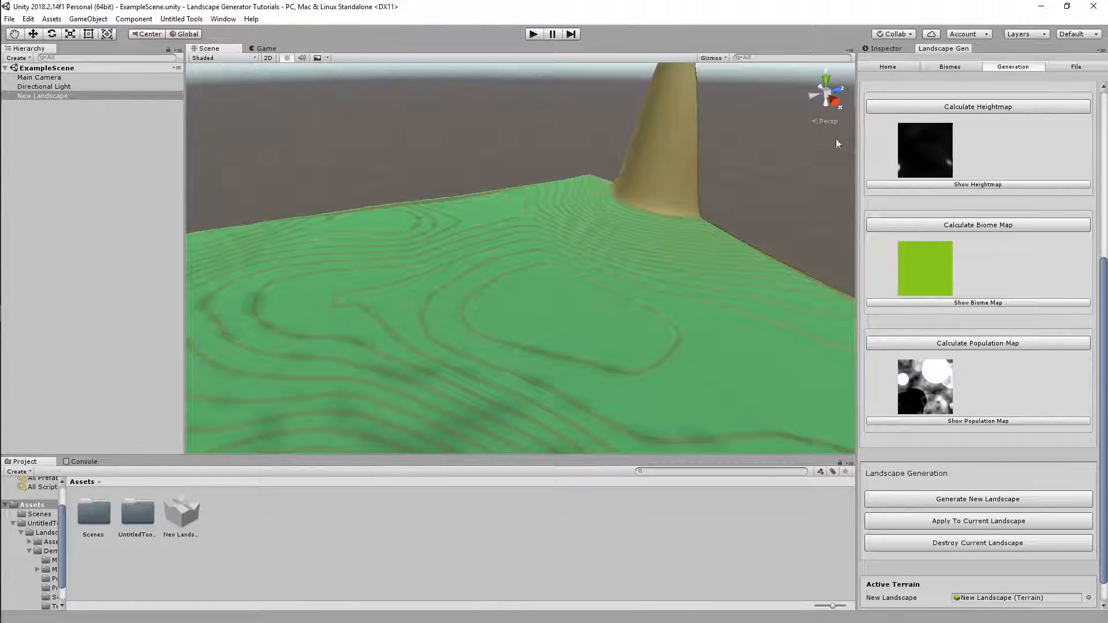
Remove Element 0 from the Forest Meadow biome height curves and set the heightmap's Persistance to 0.5.
left_click(901, 65)
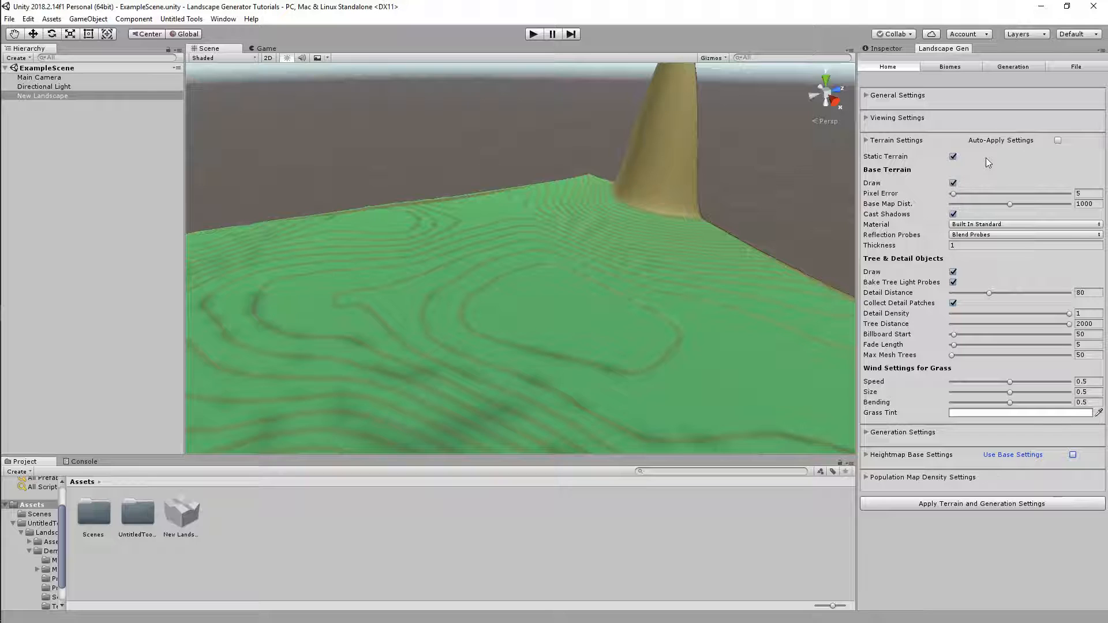
left_click(955, 68)
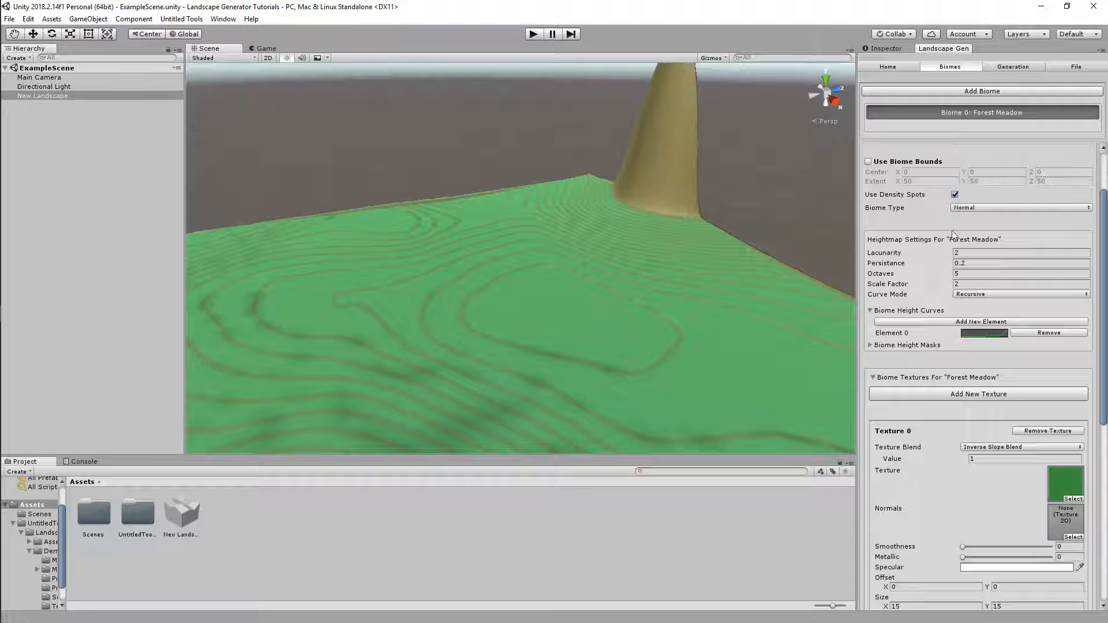
left_click(1049, 333)
left_click(970, 263)
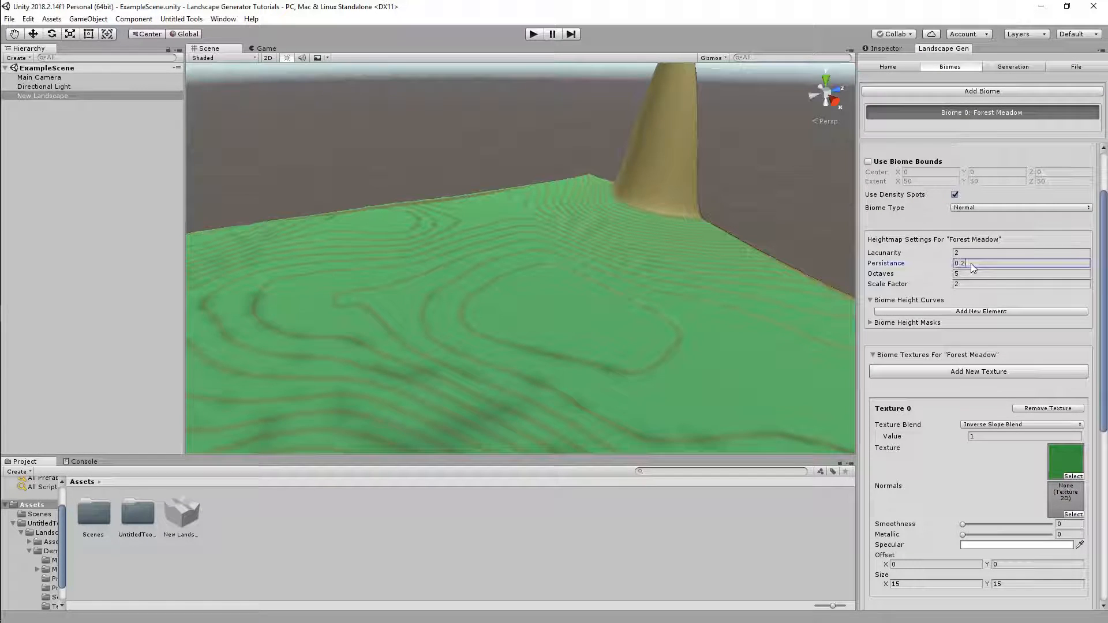
type("5")
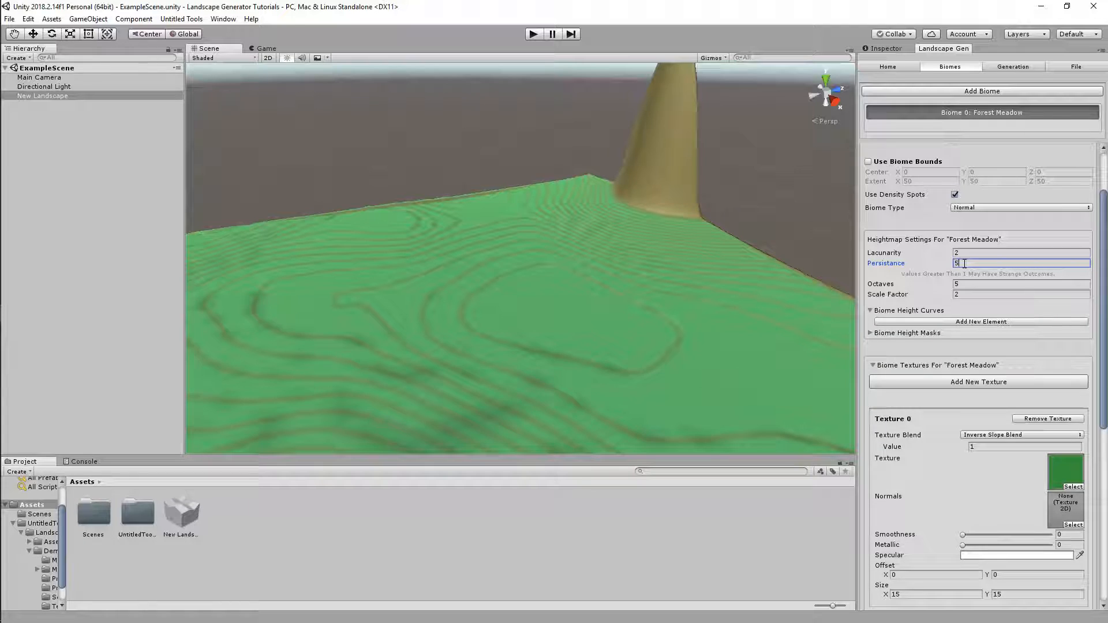
key("BackSpace")
type("0.")
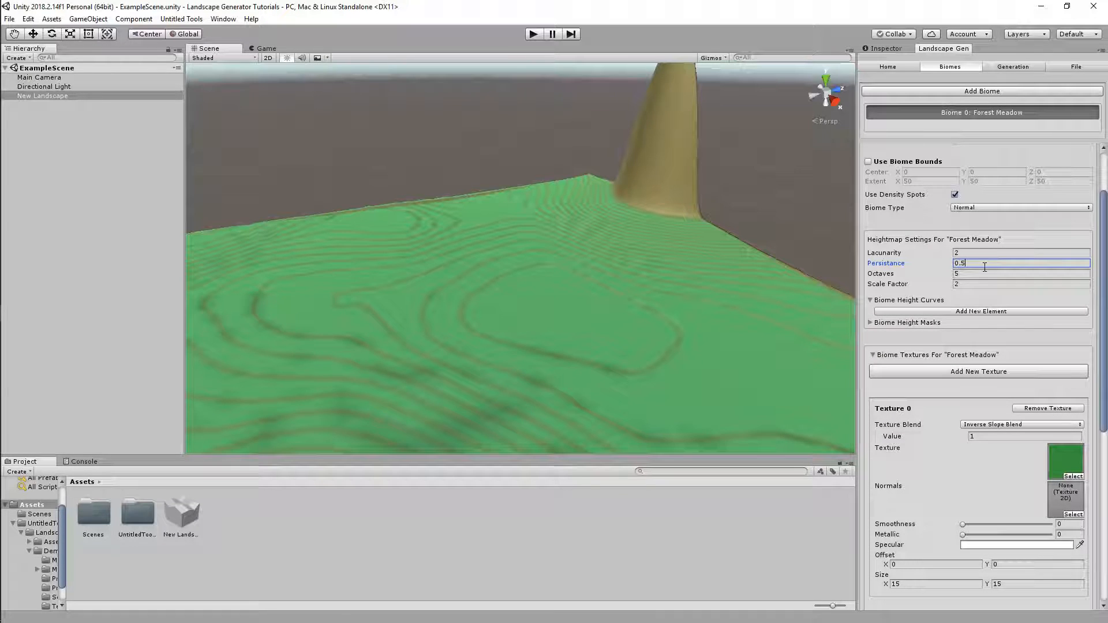
left_click(985, 273)
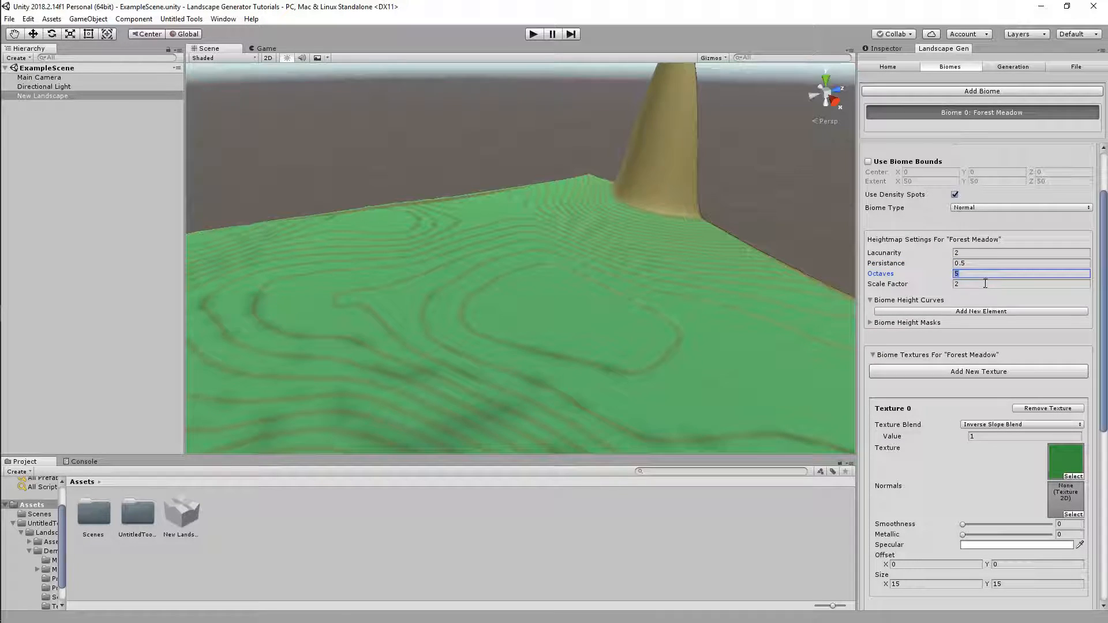
Recalculate the heightmap and apply it to the current landscape.
left_click(1012, 66)
scroll(981, 288, "down", 5)
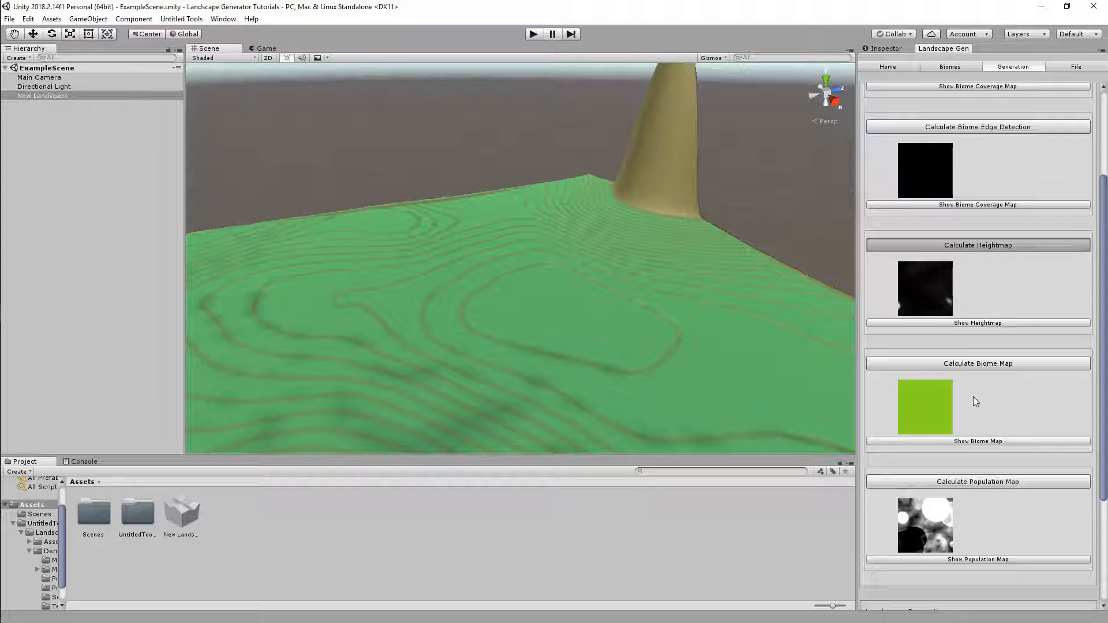
scroll(978, 413, "down", 3)
left_click(967, 500)
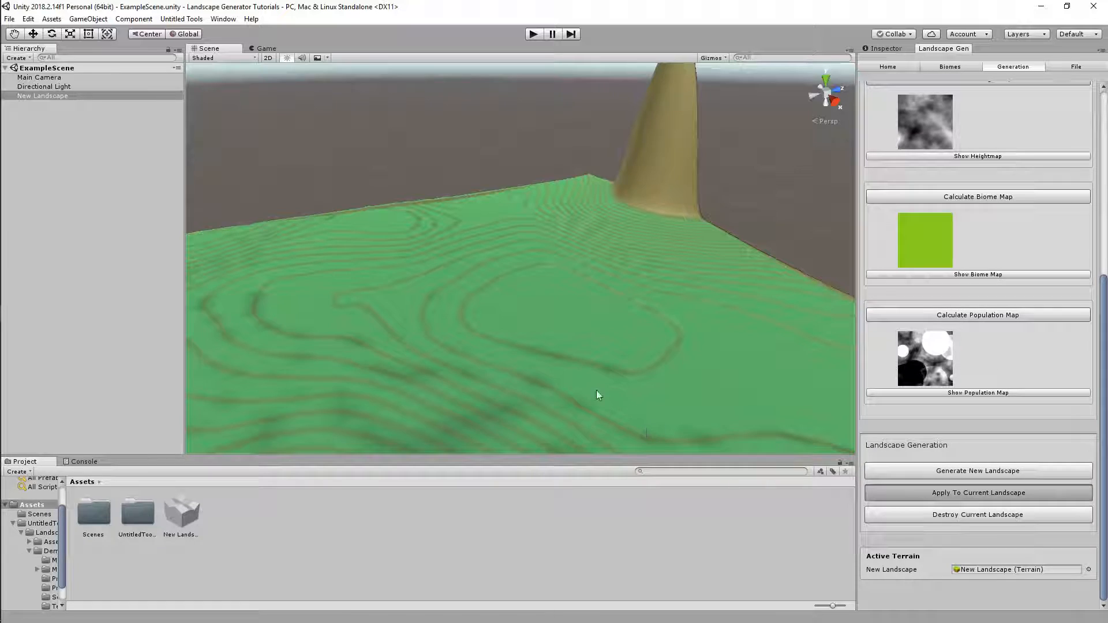
left_click_drag(612, 379, 983, 415, "alt")
Set the Smoothness of the brown dirt Texture 1 to 0 and apply the change to the current landscape.
left_click(950, 67)
scroll(1031, 406, "down", 10)
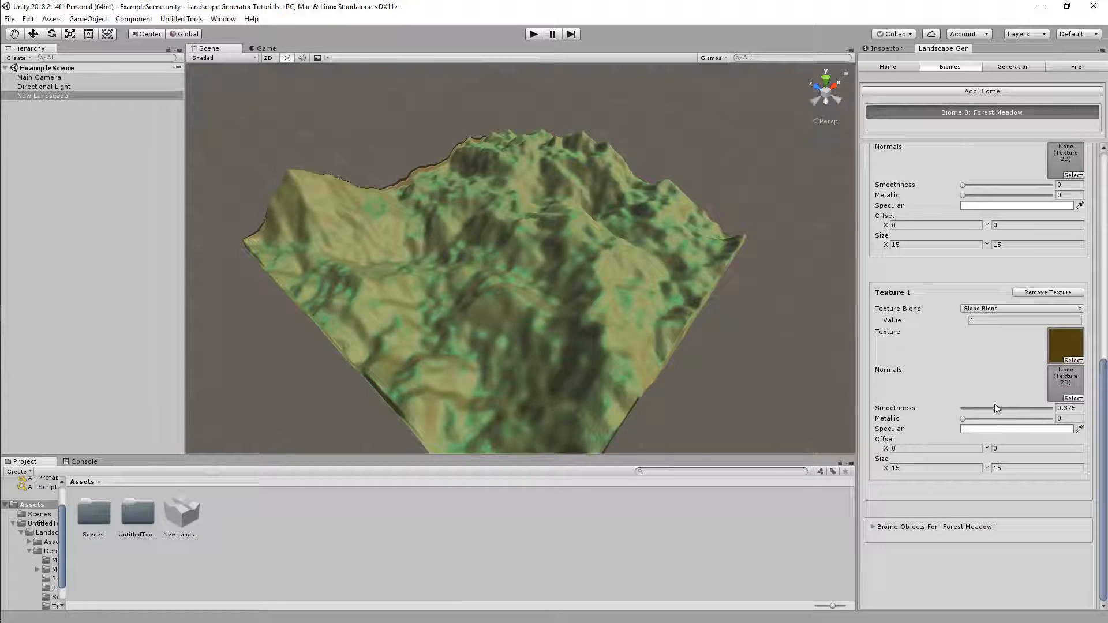
left_click(1001, 309)
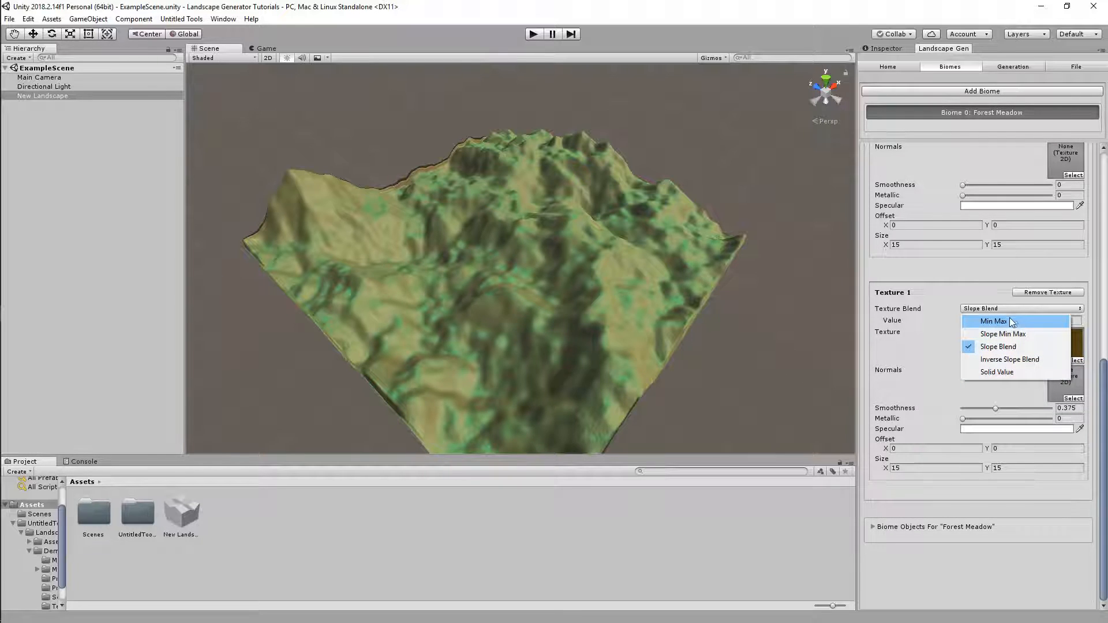
left_click(996, 406)
left_click_drag(996, 406, 943, 401)
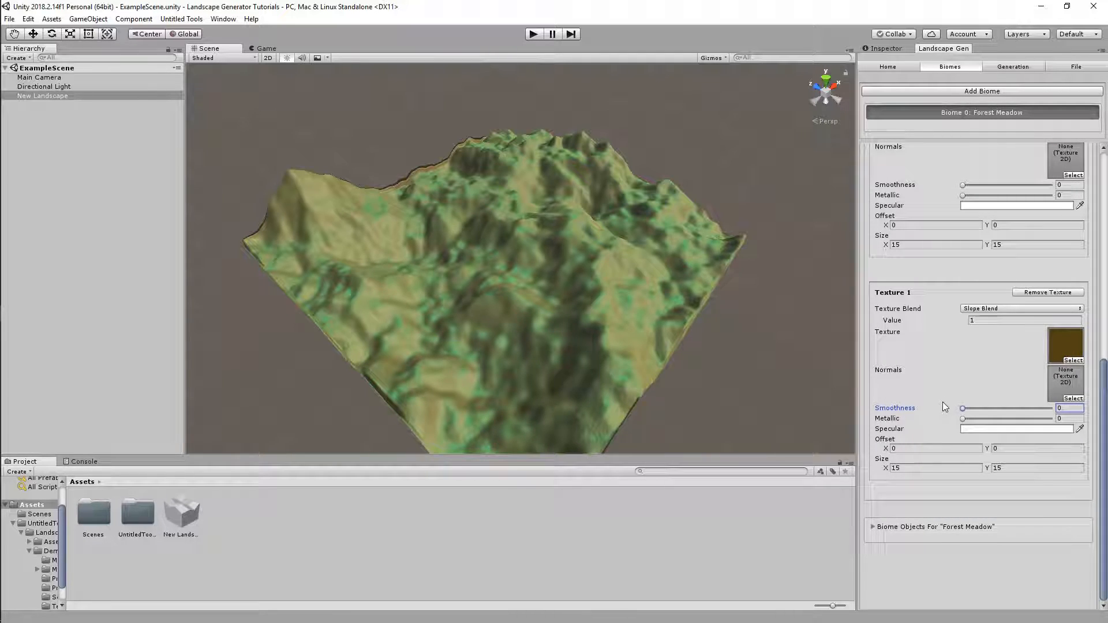
left_click(1007, 67)
left_click(956, 494)
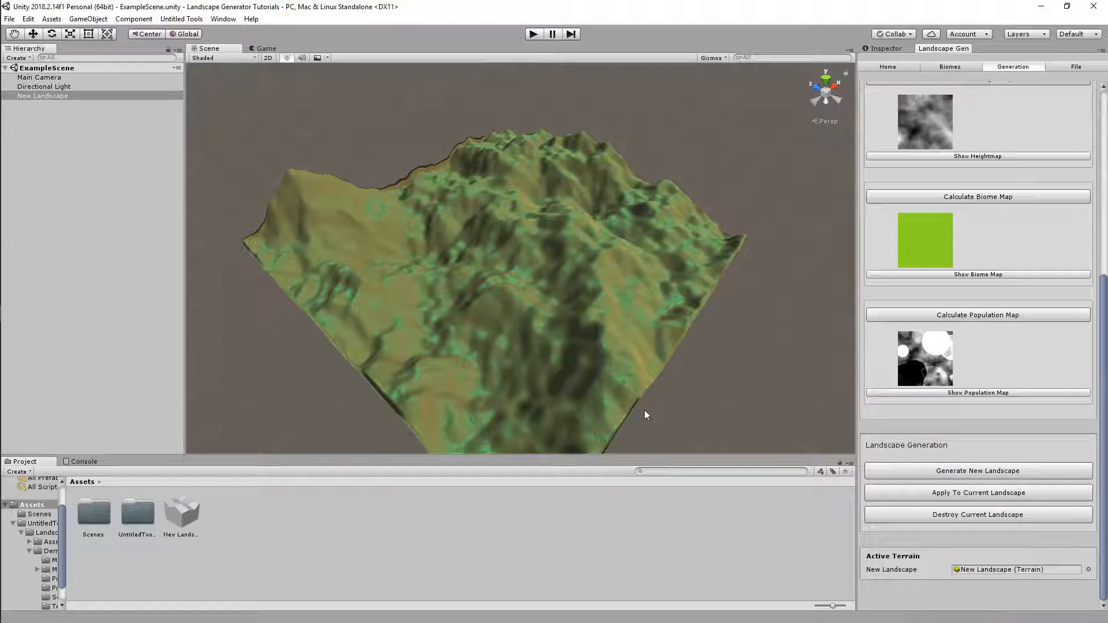
Collapse the Forest Meadow textures and height curves sections, and add a new object to its biome objects.
left_click(936, 65)
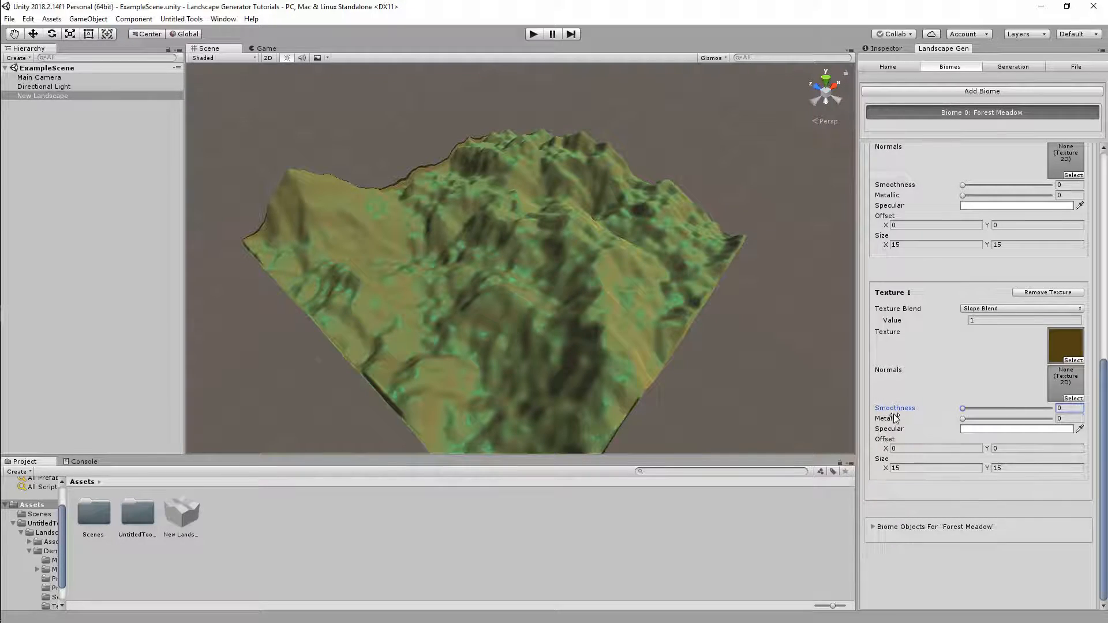
scroll(902, 287, "up", 6)
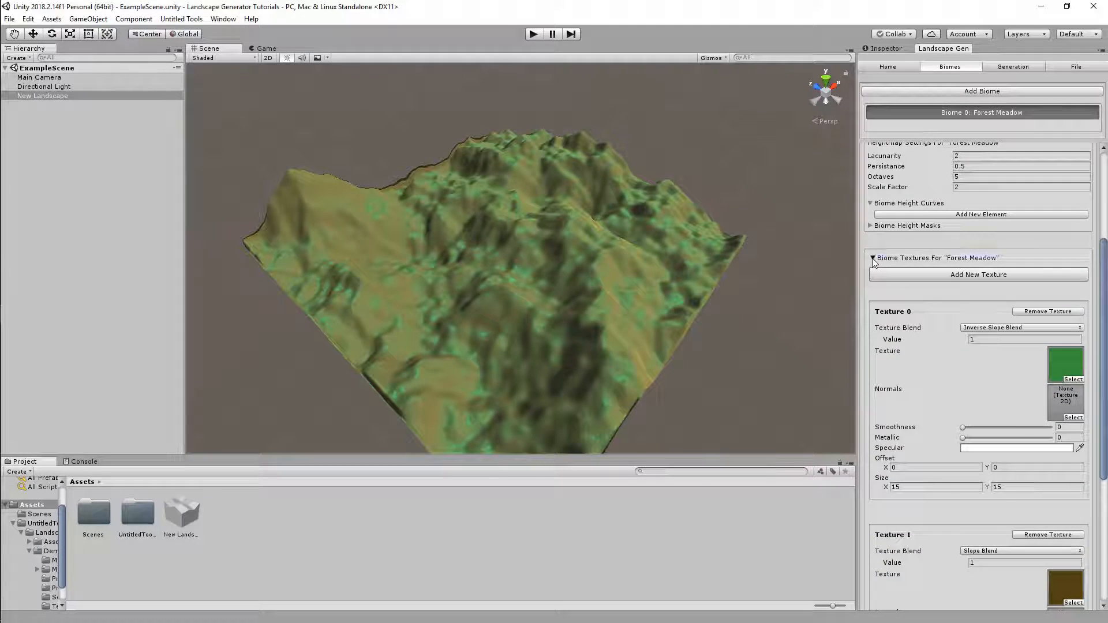
left_click(873, 259)
left_click(870, 375)
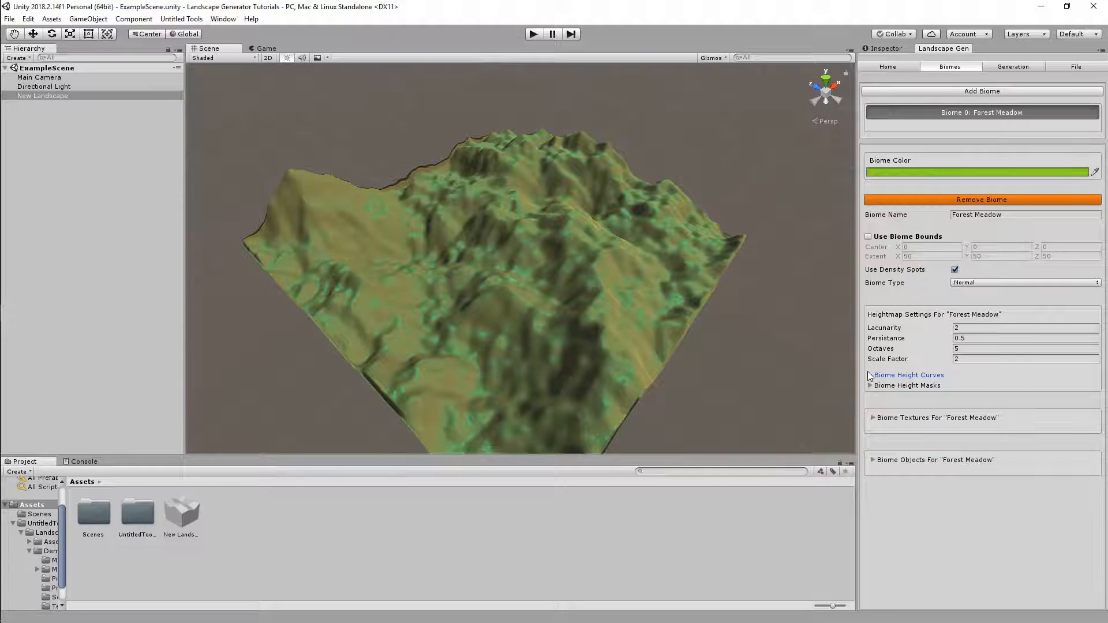
left_click(873, 461)
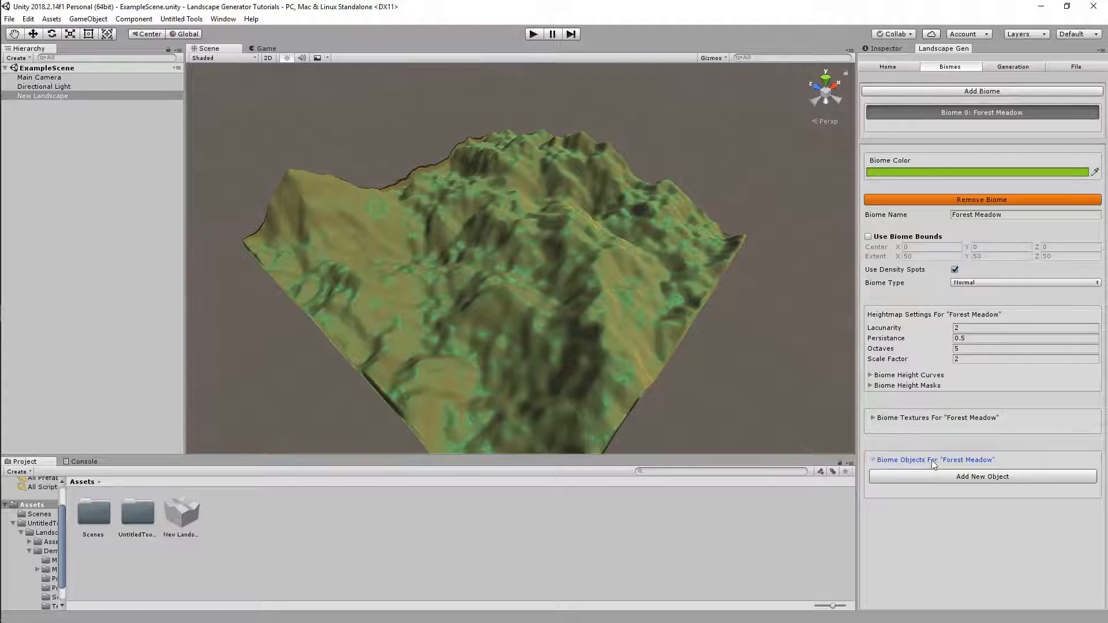
left_click(952, 482)
scroll(957, 480, "down", 3)
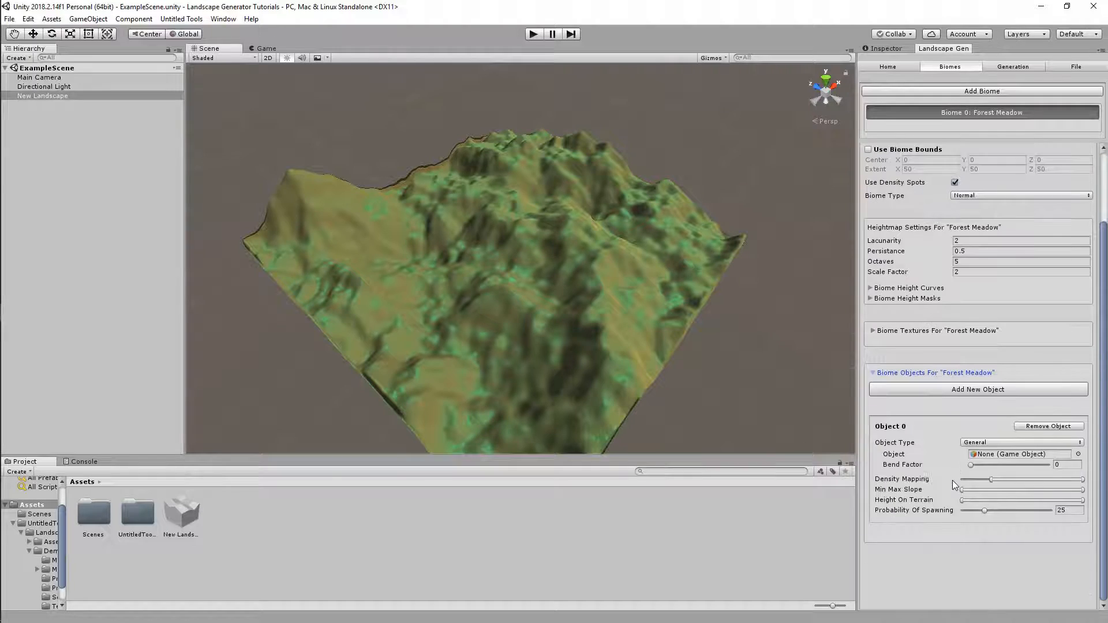
Assign the PineTree prefab to Object 0, restrict its density mapping and maximum slope, and set Probability Of Spawning to 2.
left_click(1077, 454)
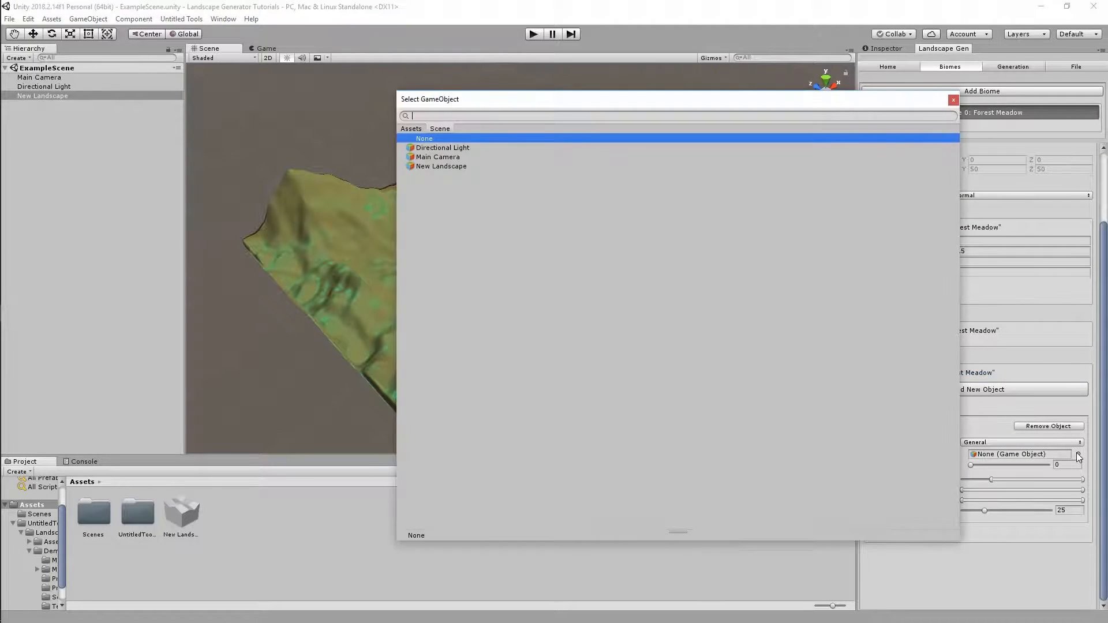
left_click(423, 129)
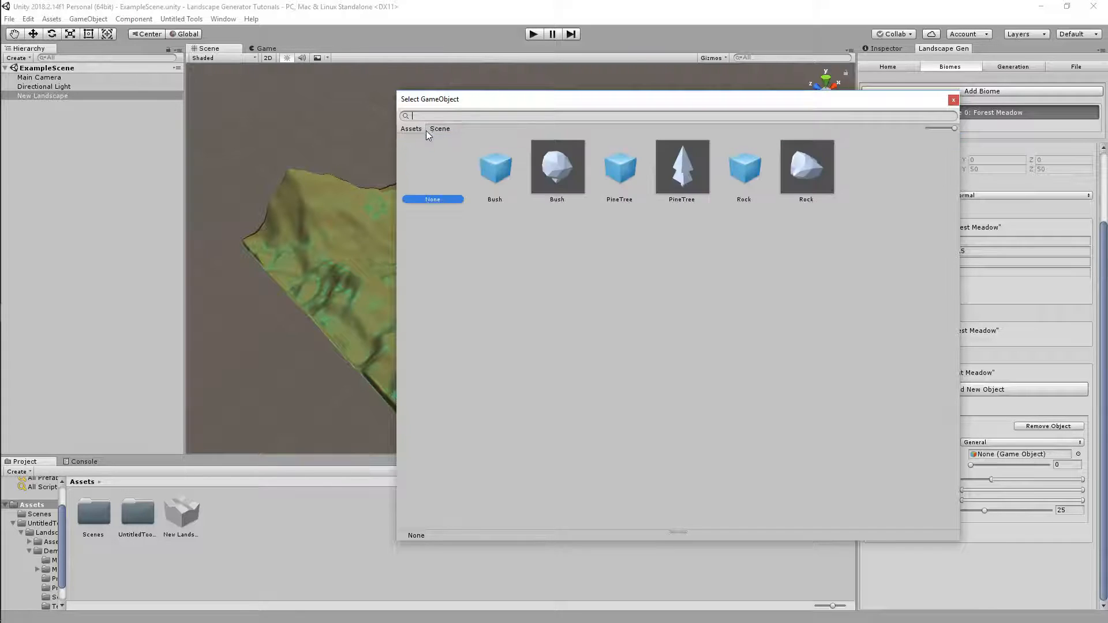
double_click(614, 182)
left_click_drag(1067, 479, 1006, 490)
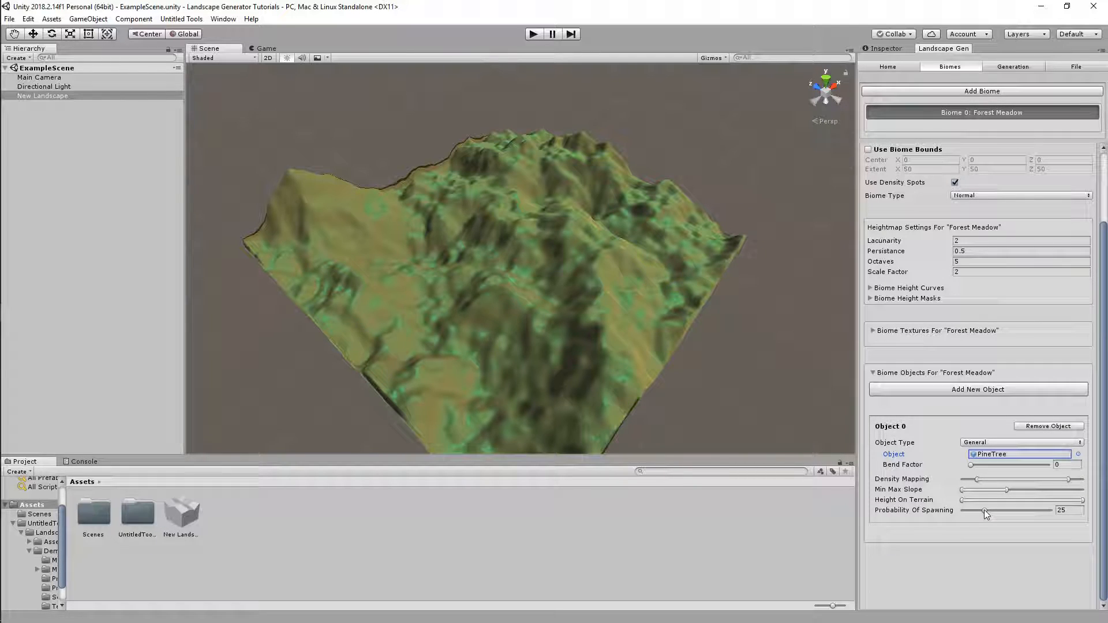
left_click(1074, 511)
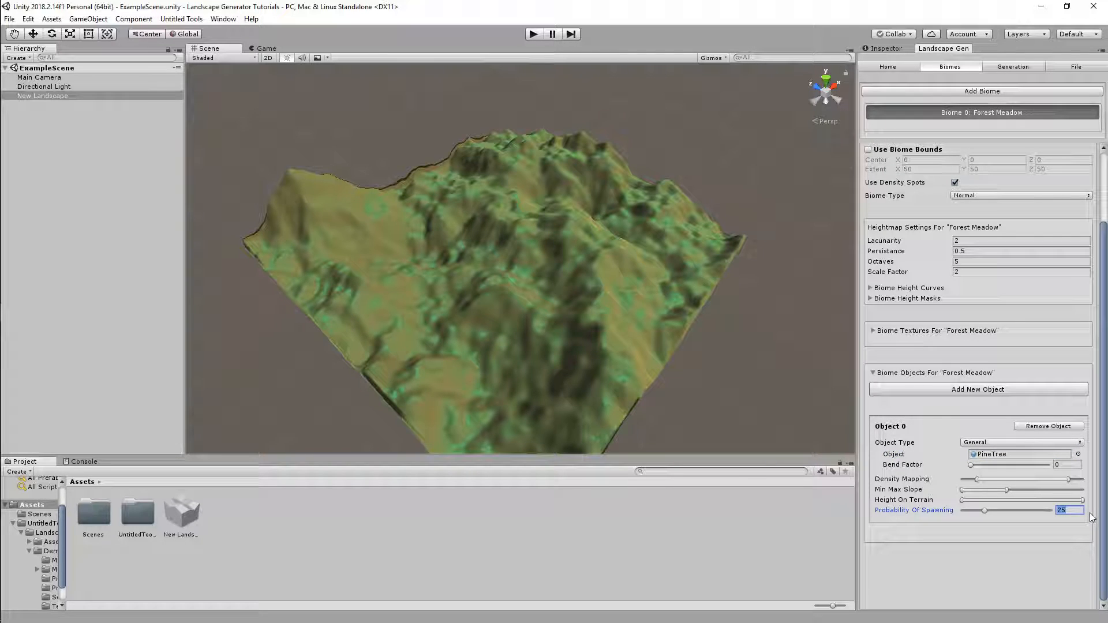
Apply the pine tree object to the current landscape and inspect how the trees are distributed across the terrain.
left_click(1013, 67)
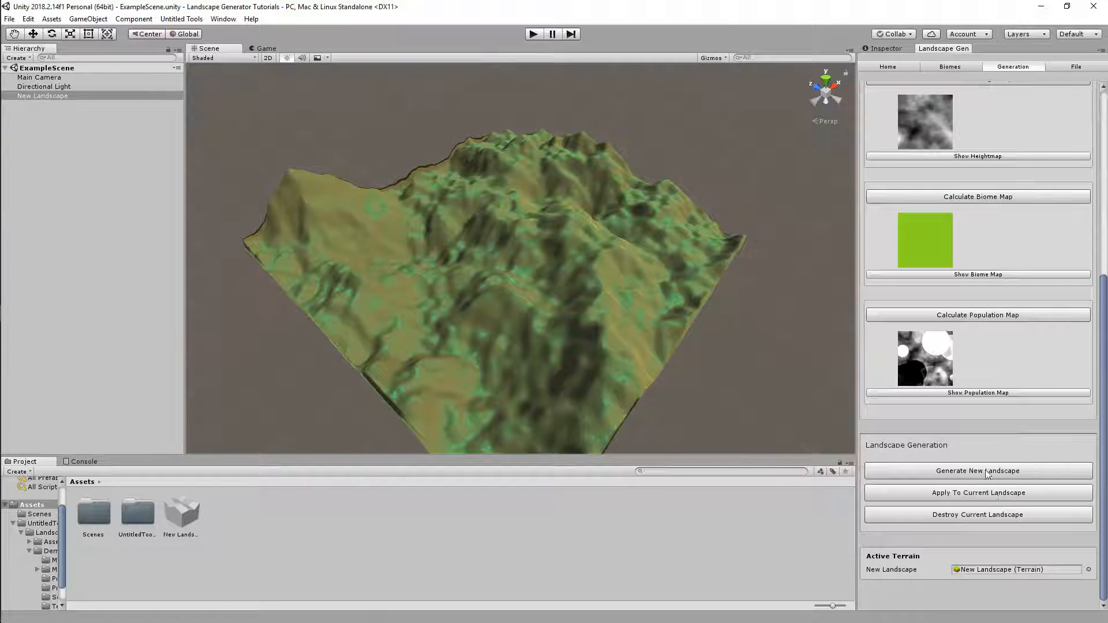
left_click(982, 498)
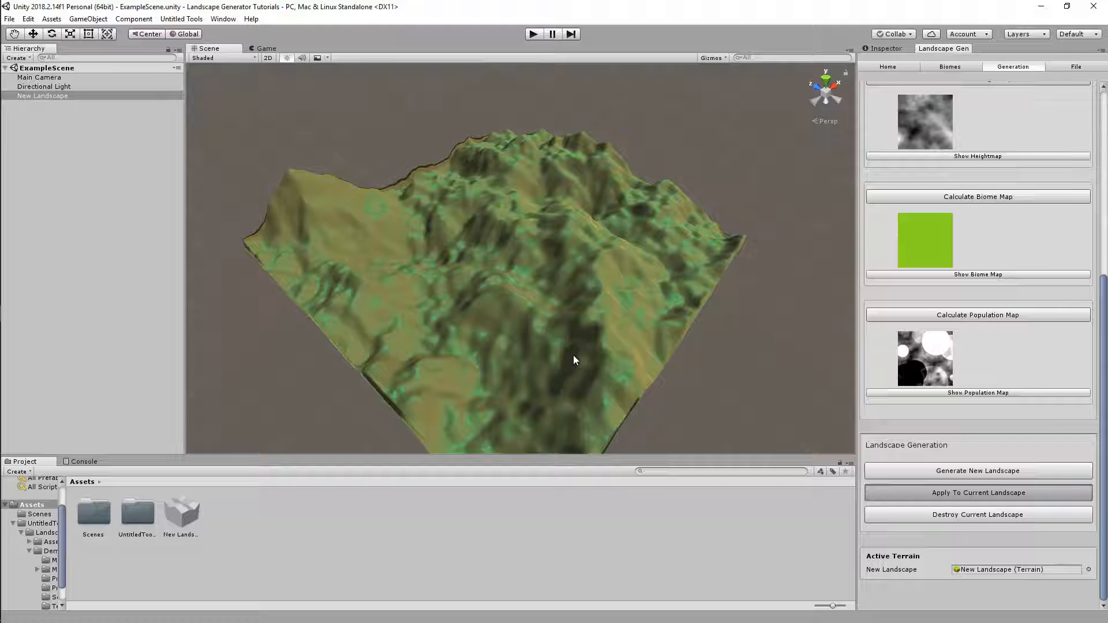
left_click_drag(700, 348, 737, 381, "alt")
key("w")
right_click_drag(738, 381, 37, 346)
key("s")
key("a")
key("s")
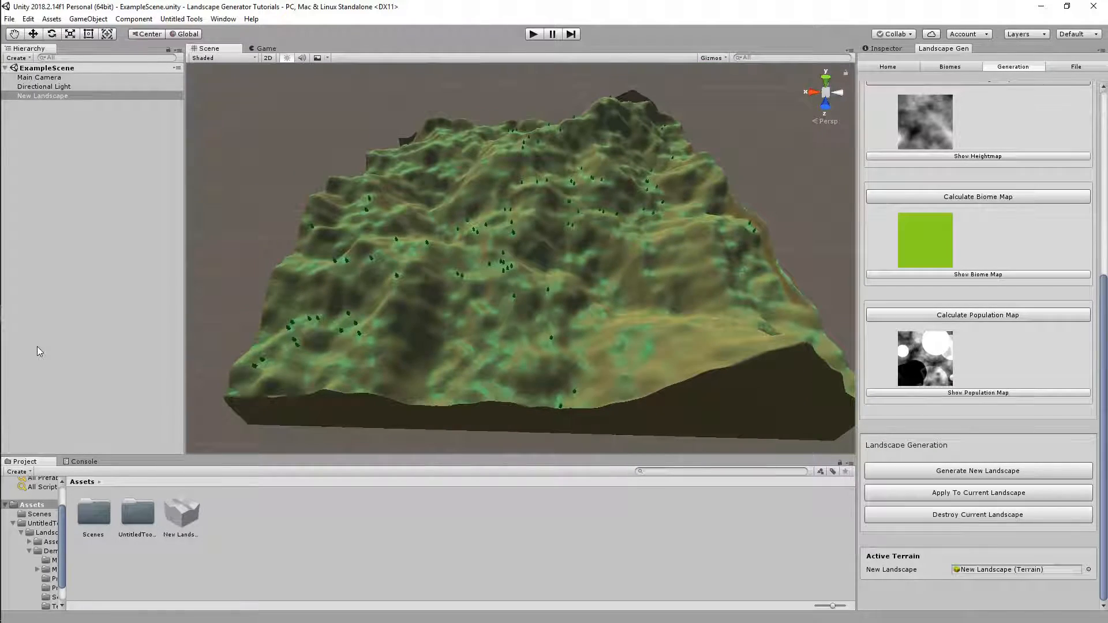
left_click(886, 68)
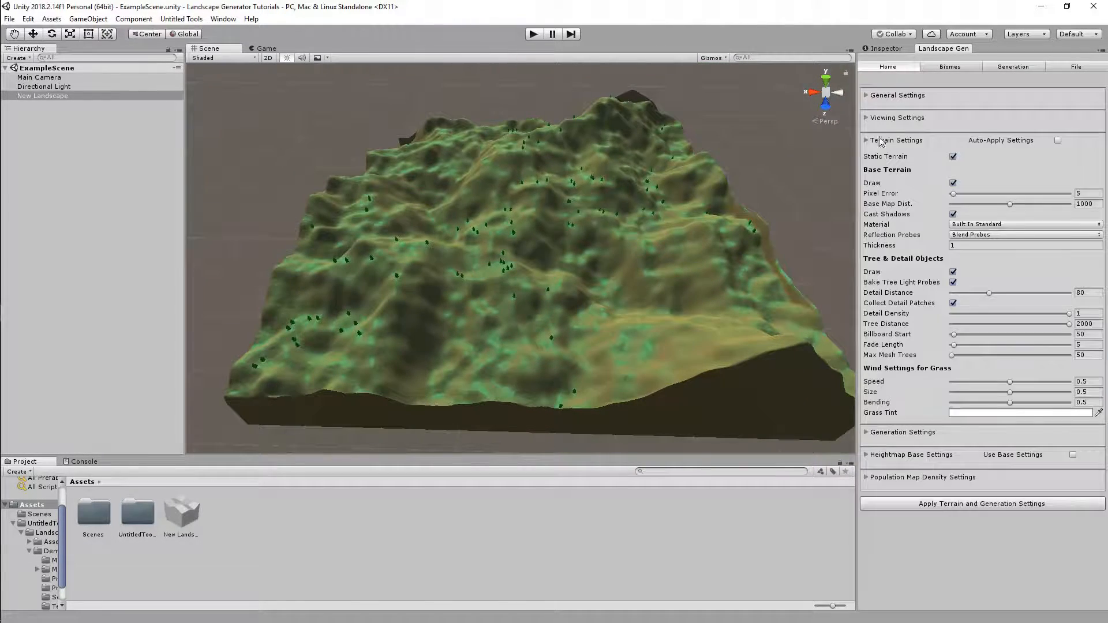
right_click_drag(699, 230, 753, 239)
Switch Object 0 to the Detail object type to examine its render options, and return it to General.
left_click(950, 67)
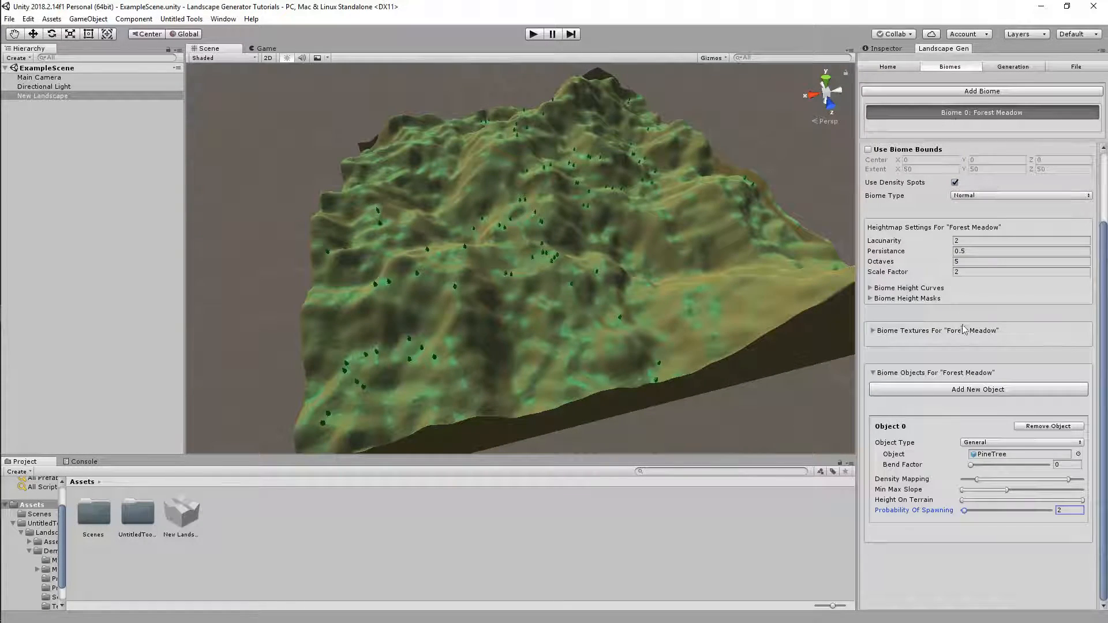
left_click(981, 442)
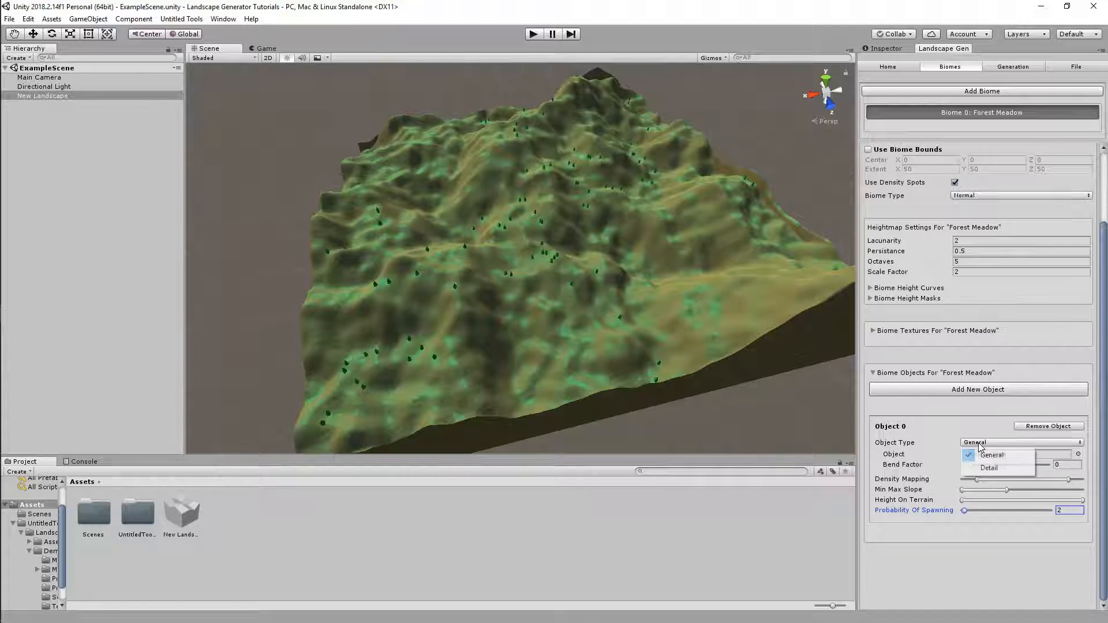
left_click(997, 465)
scroll(996, 470, "down", 3)
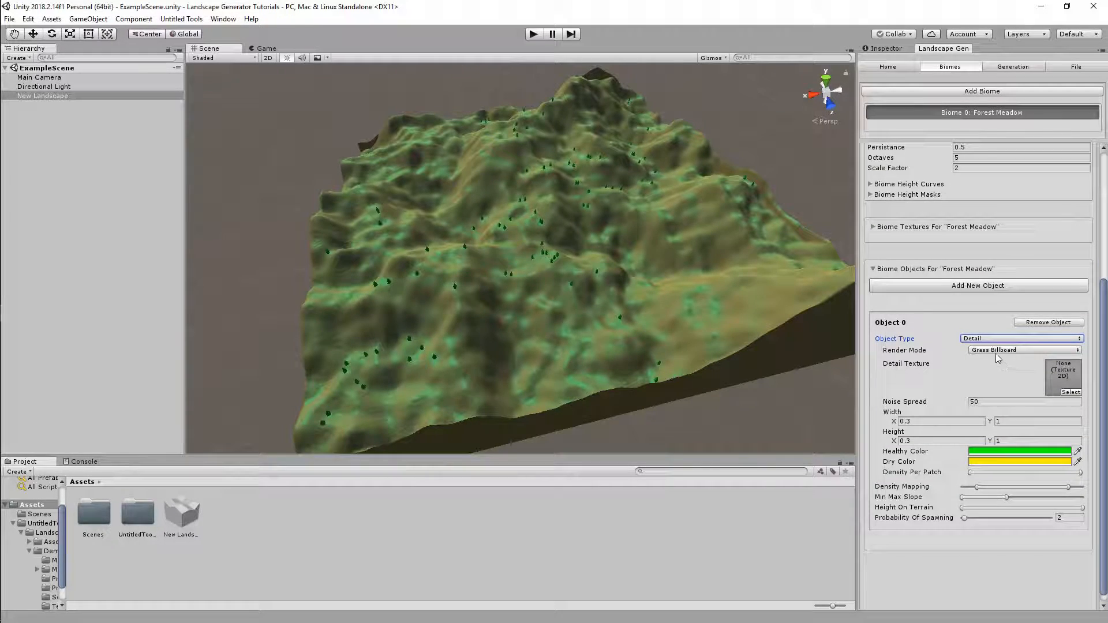
left_click(1011, 350)
left_click(1022, 338)
left_click(993, 350)
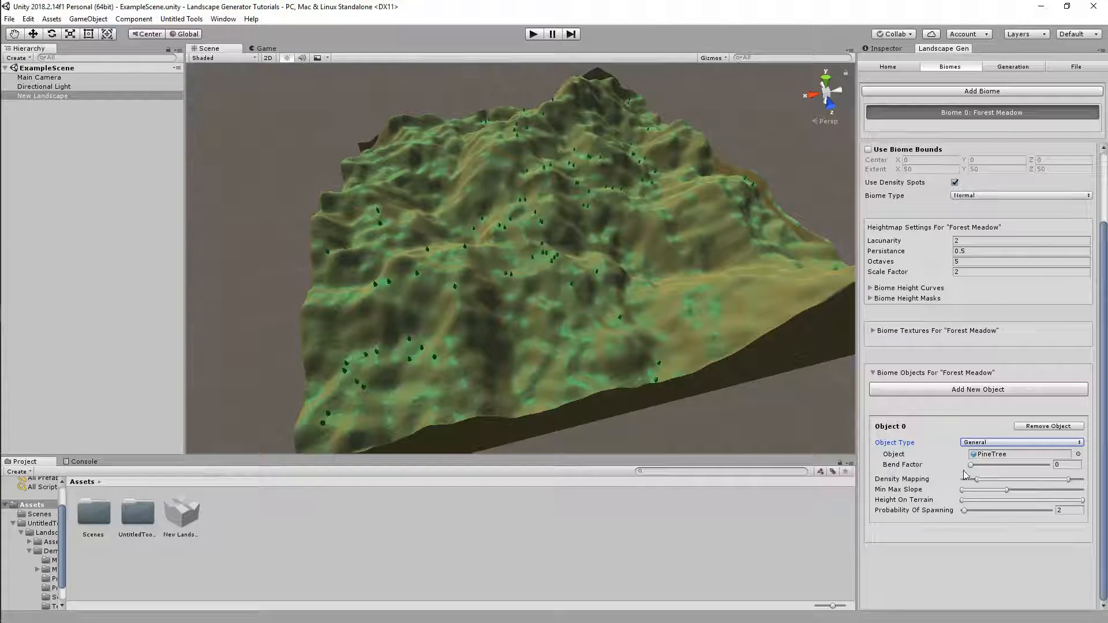
Narrow Object 0's Density Mapping range from both ends and view the population map to compare it with the tree distribution.
left_click_drag(978, 480, 1026, 482)
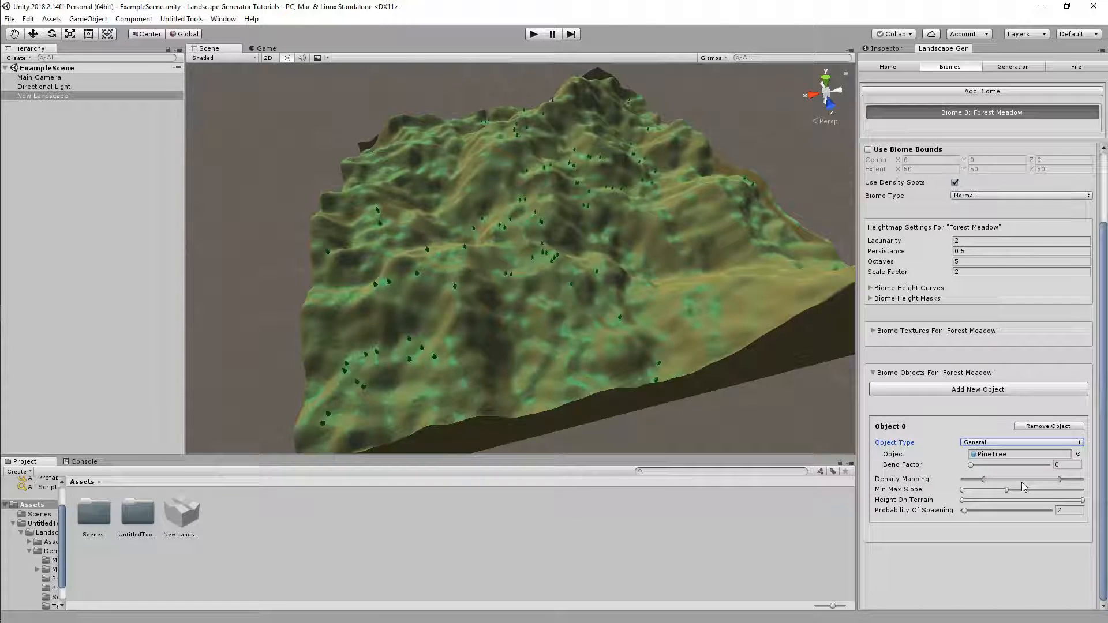
right_click_drag(782, 226, 618, 317)
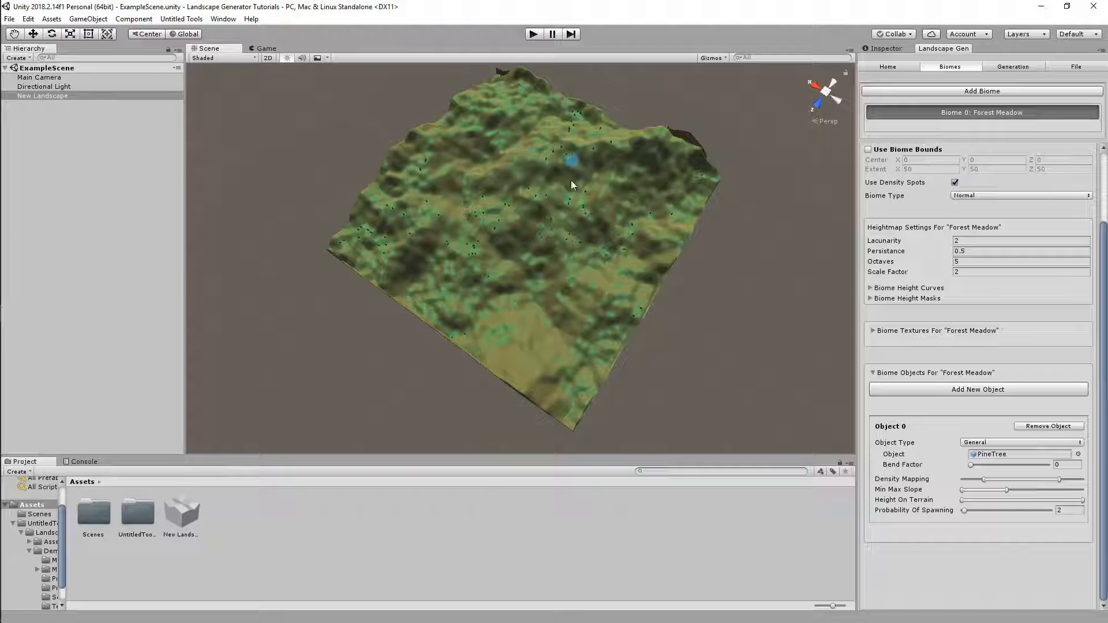
left_click(1026, 62)
scroll(961, 335, "down", 2)
scroll(961, 335, "down", 3)
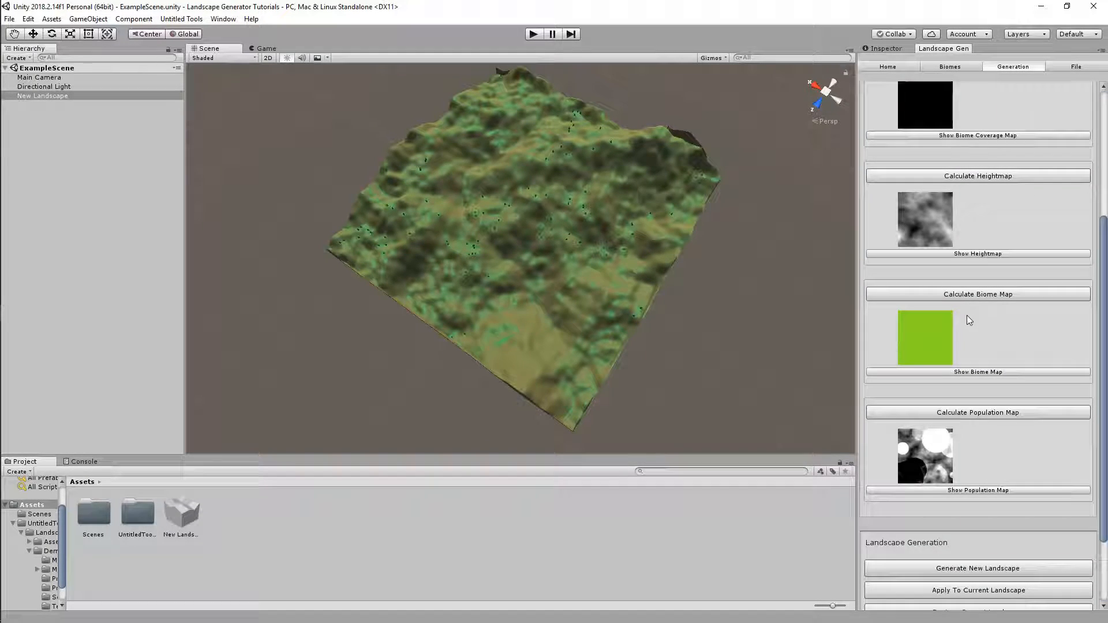
left_click(974, 490)
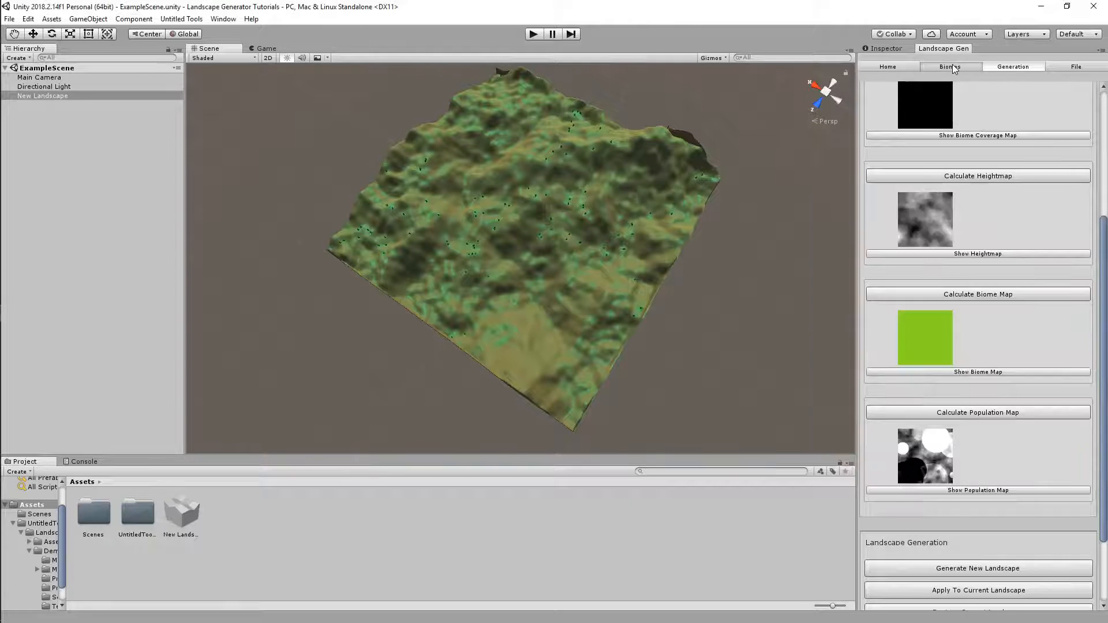
Raise the upper limit of Object 0's Density Mapping to its maximum and apply it to the current landscape.
left_click(952, 65)
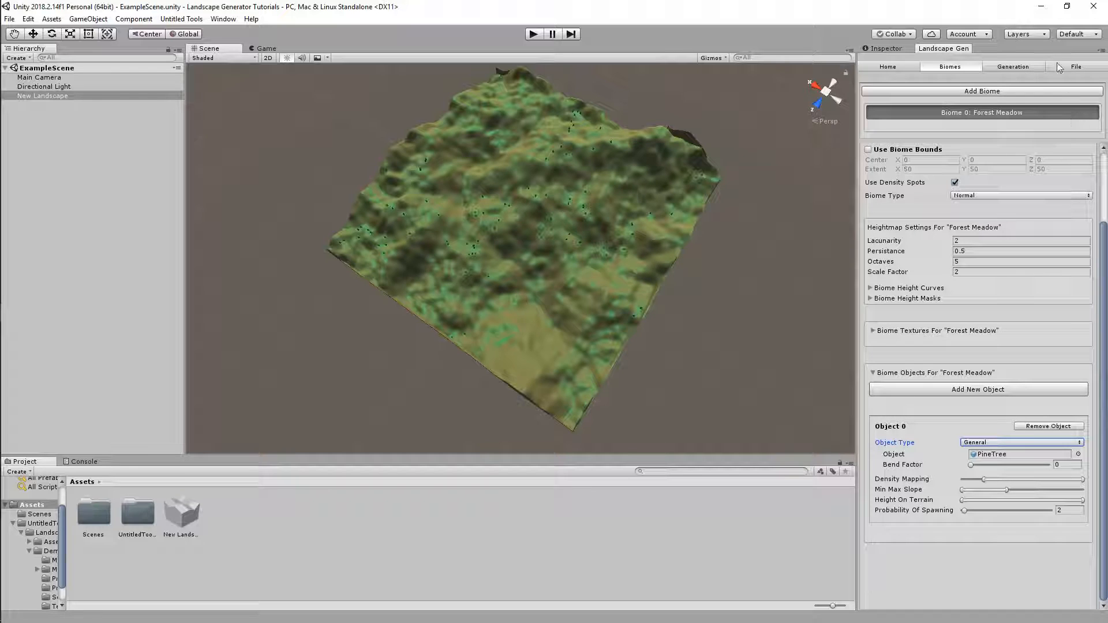
left_click(1013, 67)
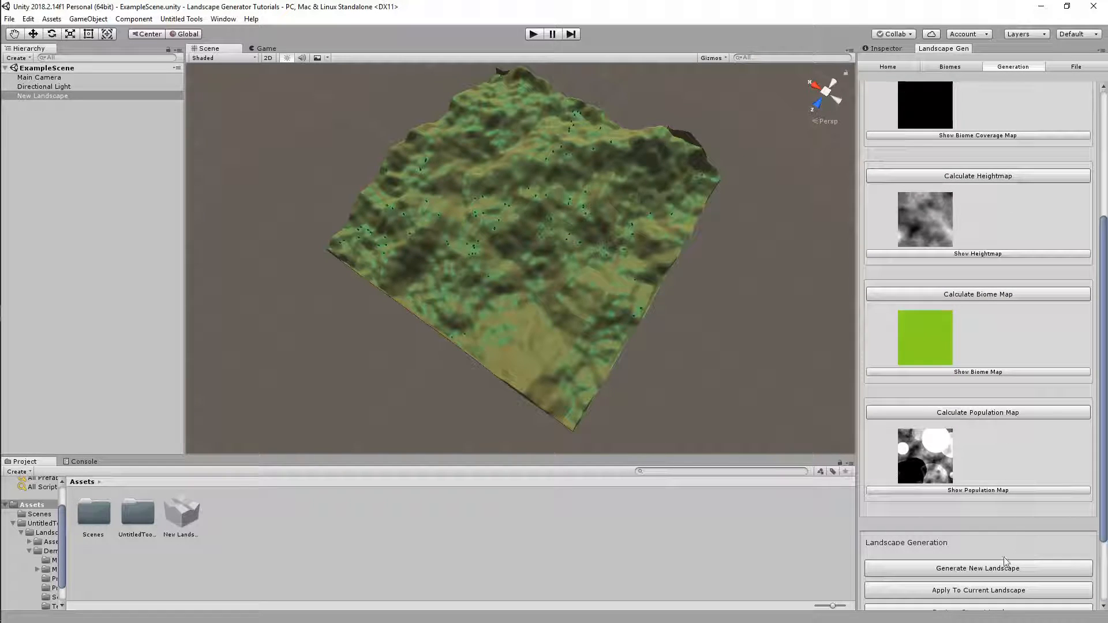
scroll(1010, 505, "down", 3)
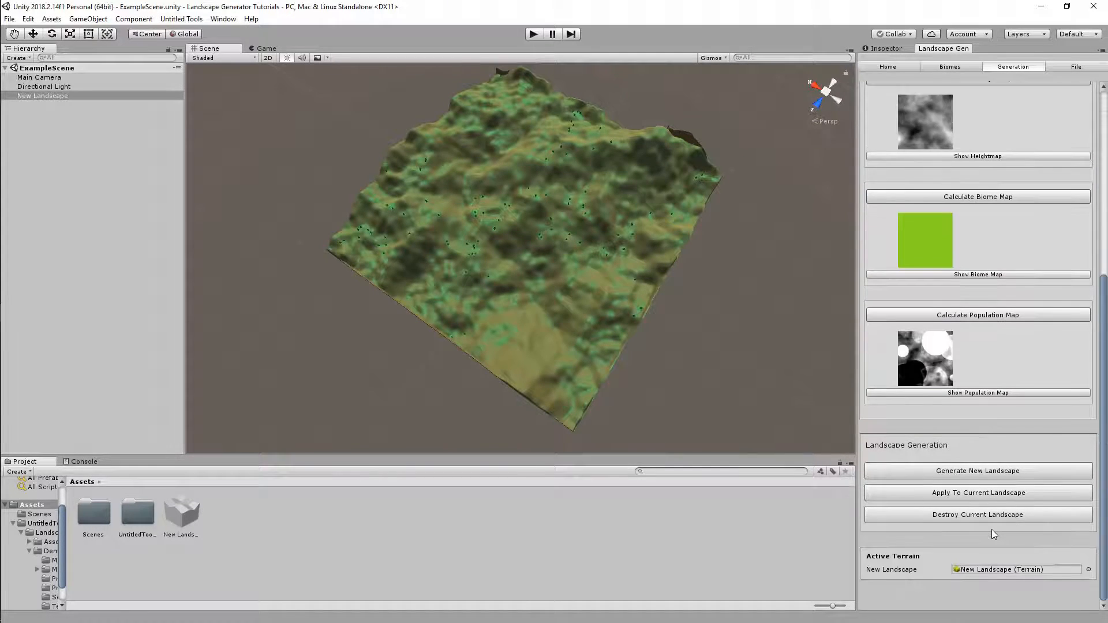
left_click(1001, 494)
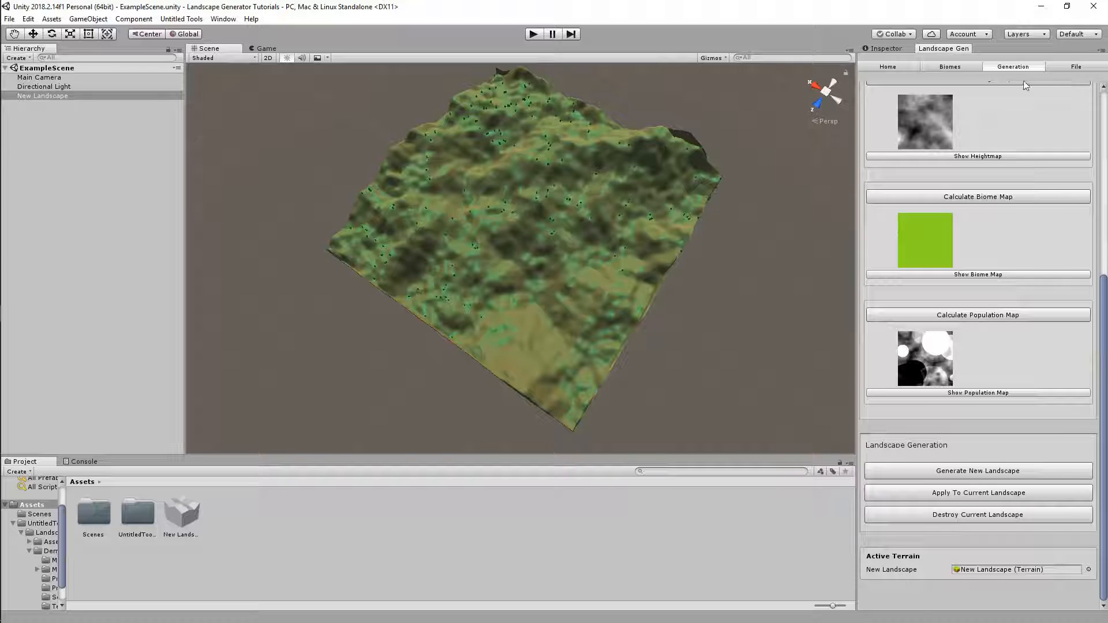
Limit Object 0's Density Mapping to the low and middle values, excluding the highest densities, and apply it to the current landscape.
left_click(942, 65)
left_click_drag(1080, 480, 1054, 479)
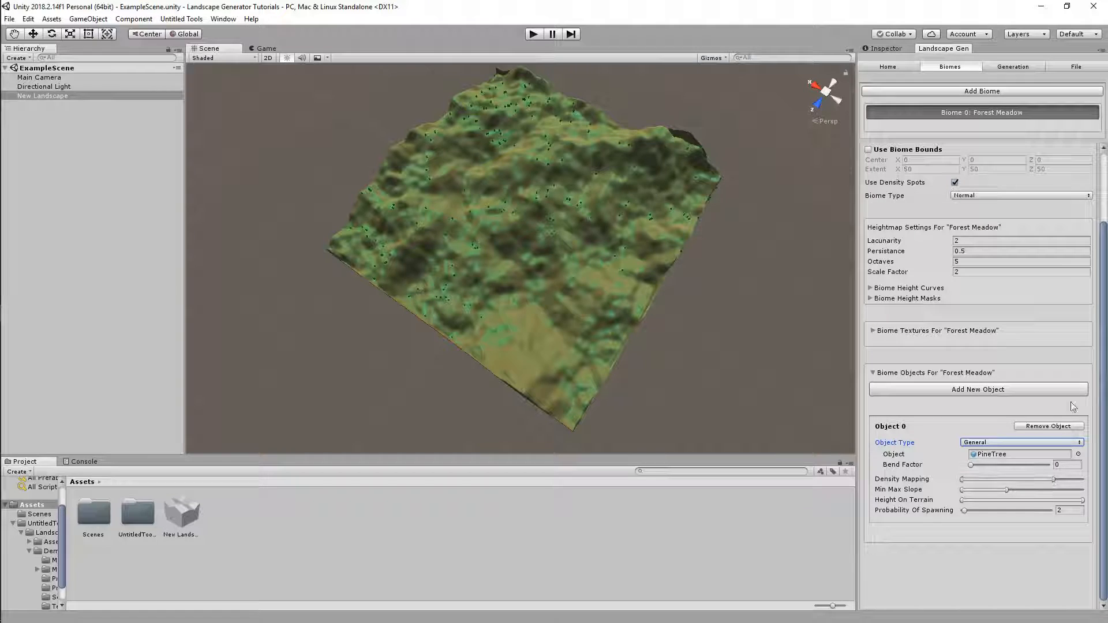
left_click(1009, 66)
left_click(984, 493)
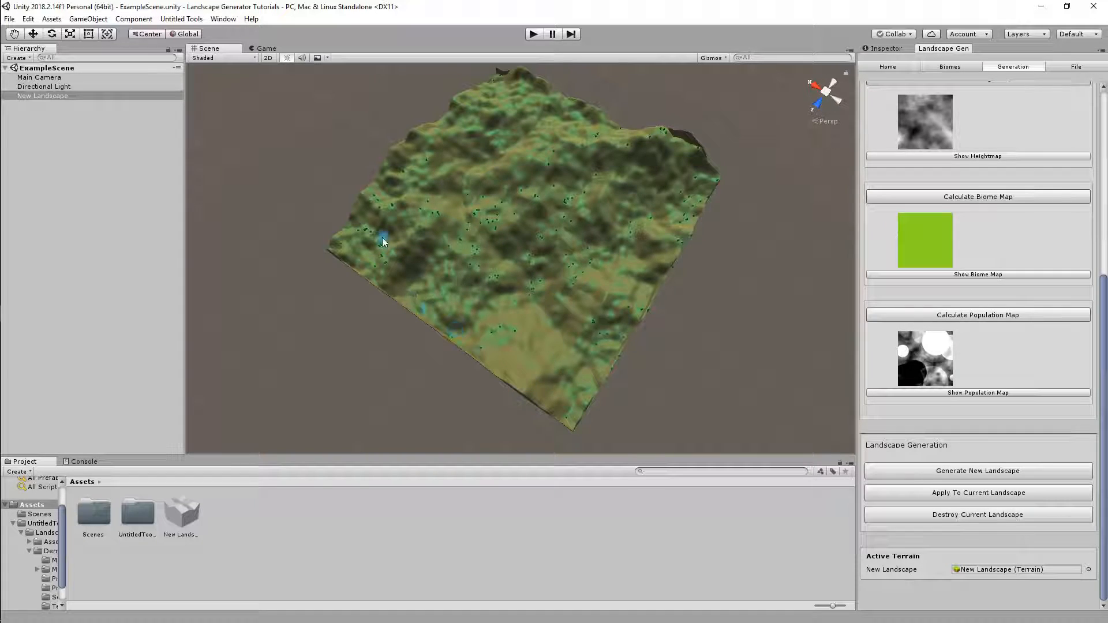
Examine the enlarged population map and restrict Object 0's Density Mapping to a middle range that excludes both extremes.
left_click(927, 395)
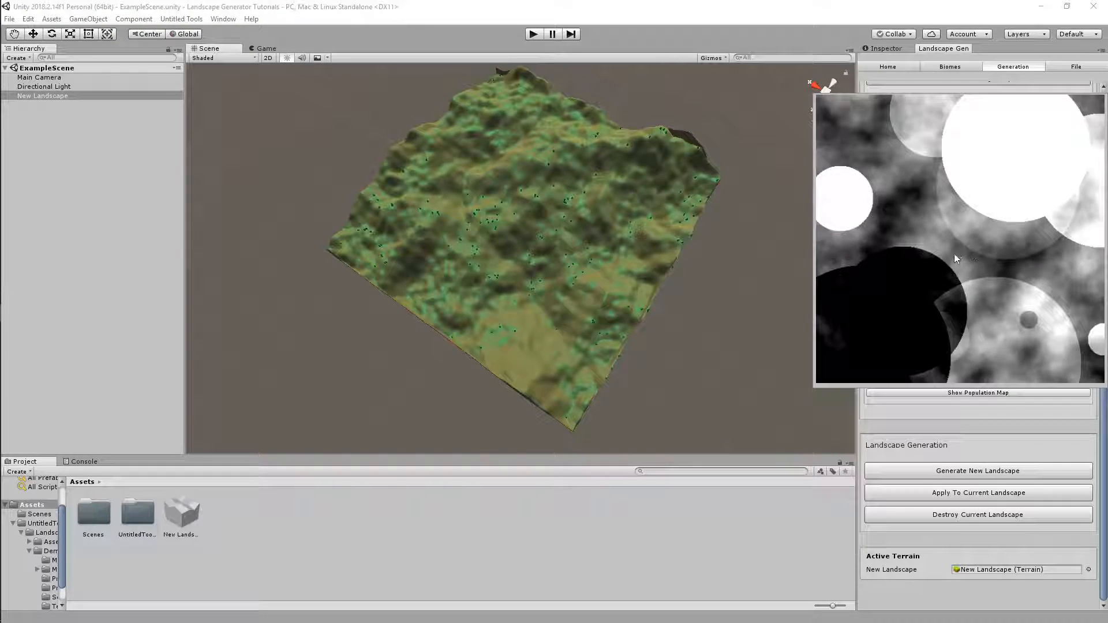
left_click(976, 434)
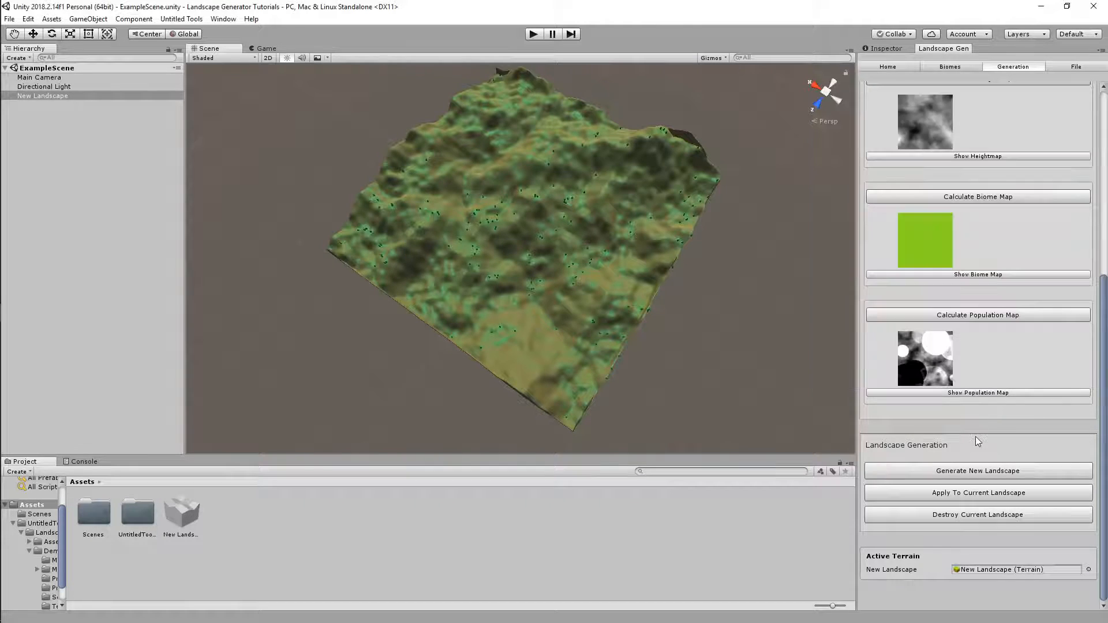
left_click(942, 68)
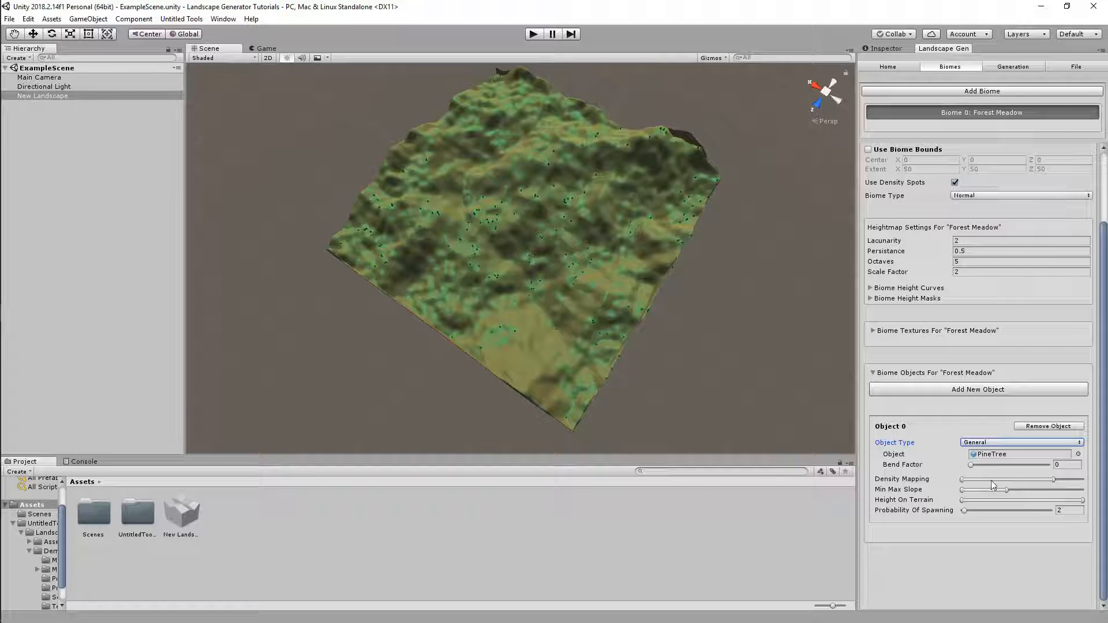
left_click_drag(974, 485, 1022, 483)
left_click(1012, 66)
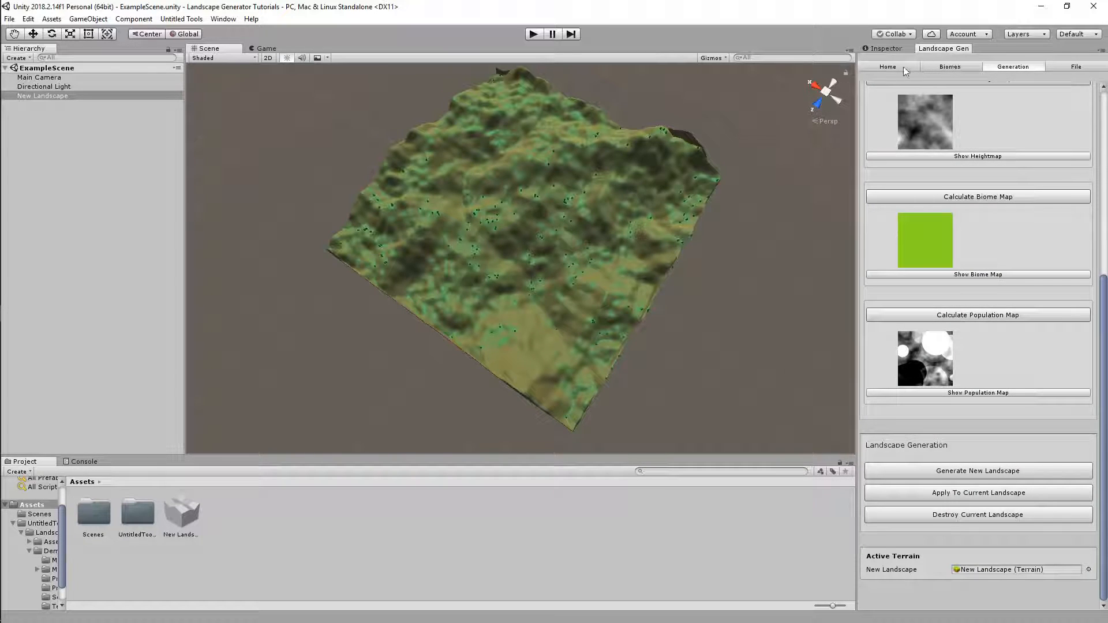
left_click(949, 67)
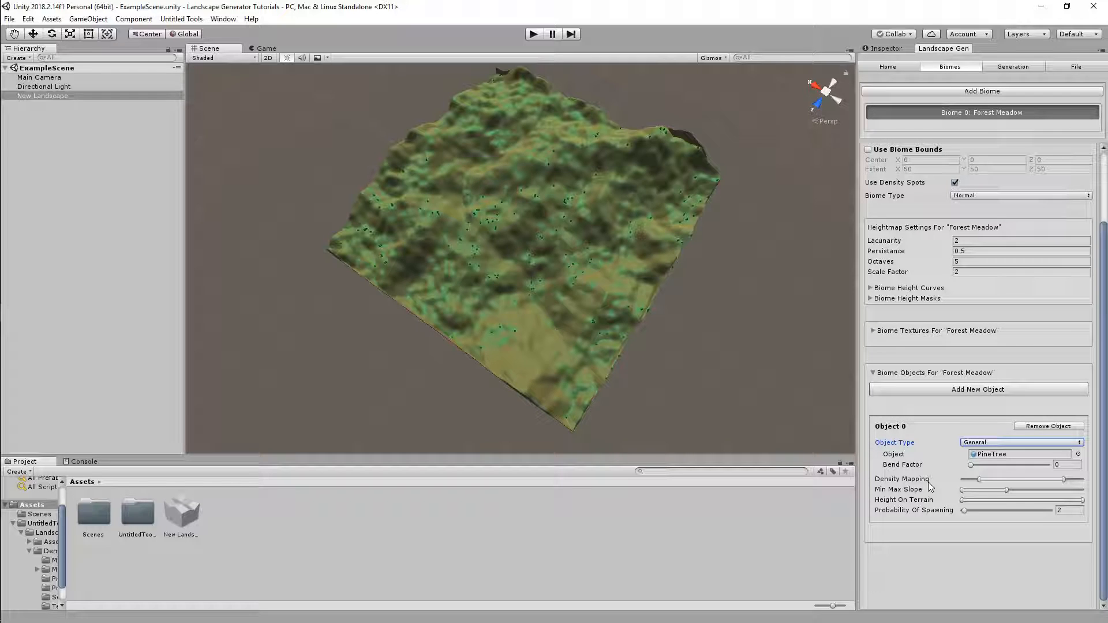
Examine the pine trees up close to see which slopes and hollows of the terrain they stand on.
left_click_drag(767, 449, 692, 384, "alt")
scroll(693, 385, "up", 6)
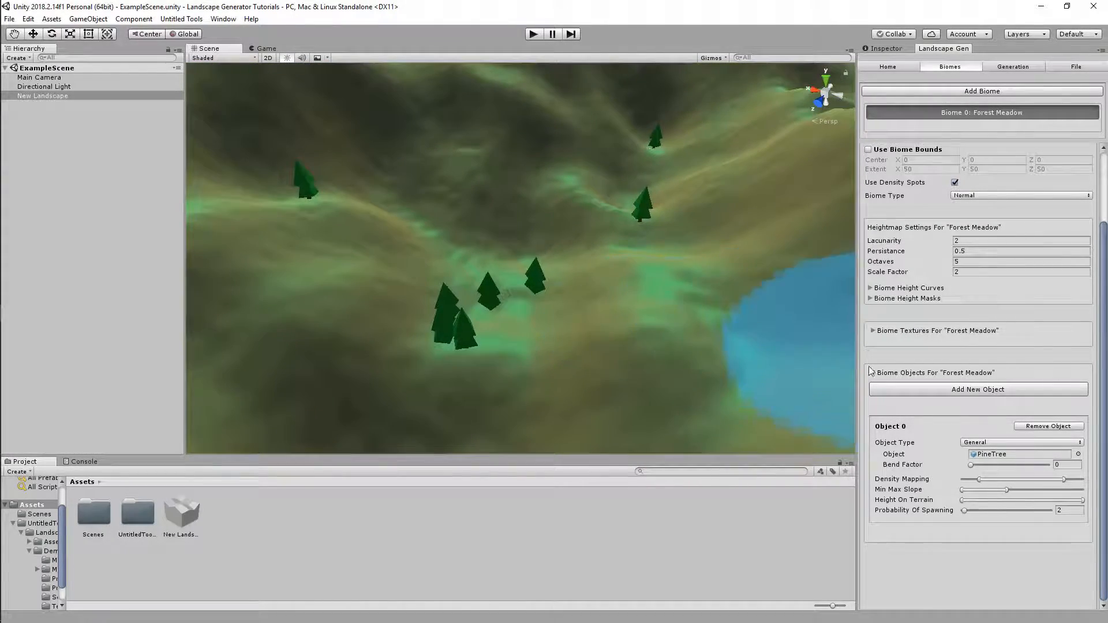
mouse_move(584, 267)
right_mouse_down()
mouse_move(524, 207)
mouse_move(560, 203)
right_mouse_up()
key("w")
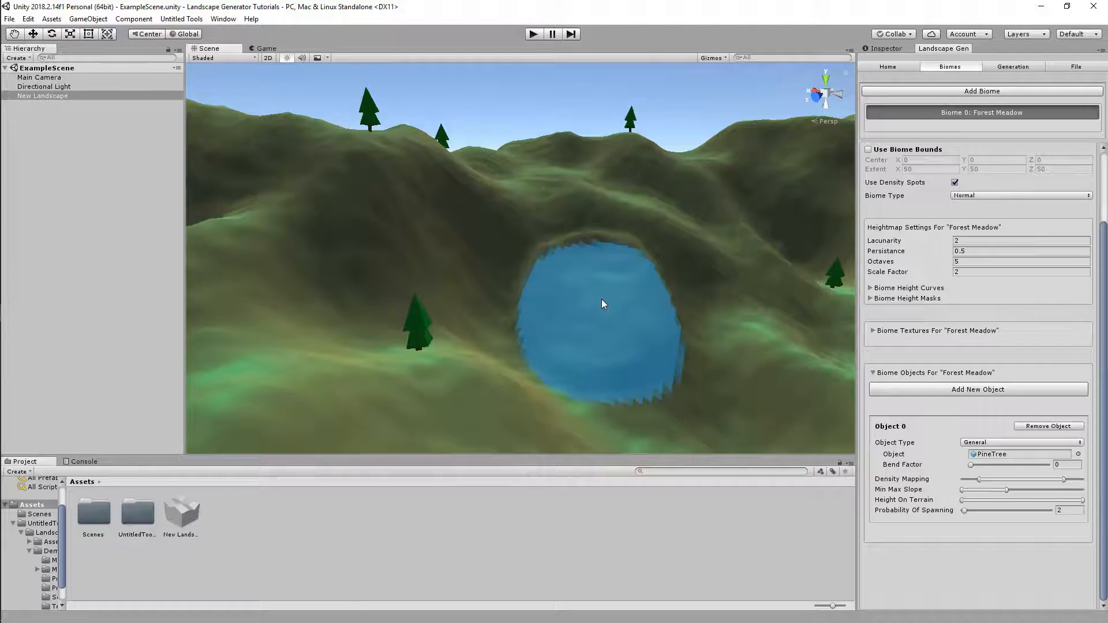
Set the New Landscape terrain's Raise/Lower brush size to 5 and inspect the tree placement across the whole landscape.
left_click(881, 48)
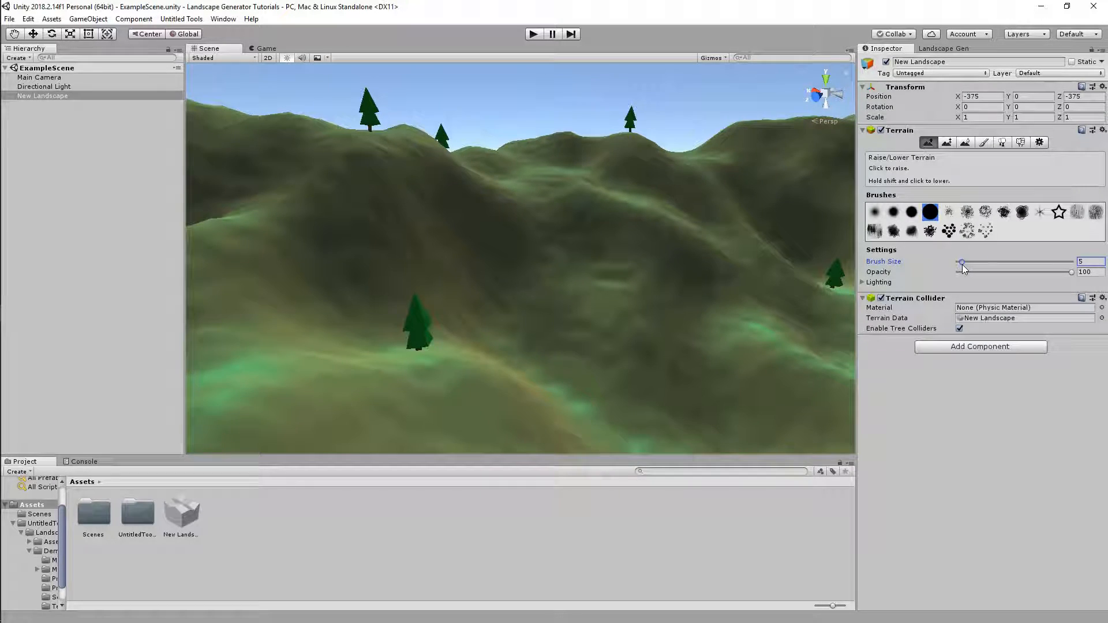
left_click_drag(420, 222, 519, 255, "alt")
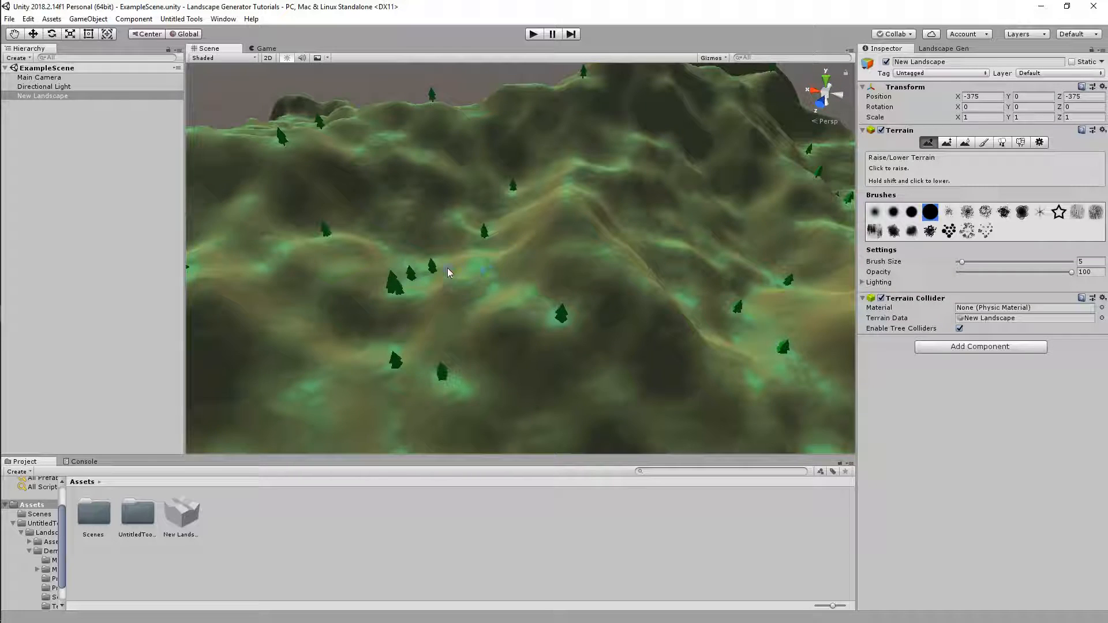
left_click_drag(478, 323, 420, 379, "alt")
scroll(421, 379, "down", 10, "alt")
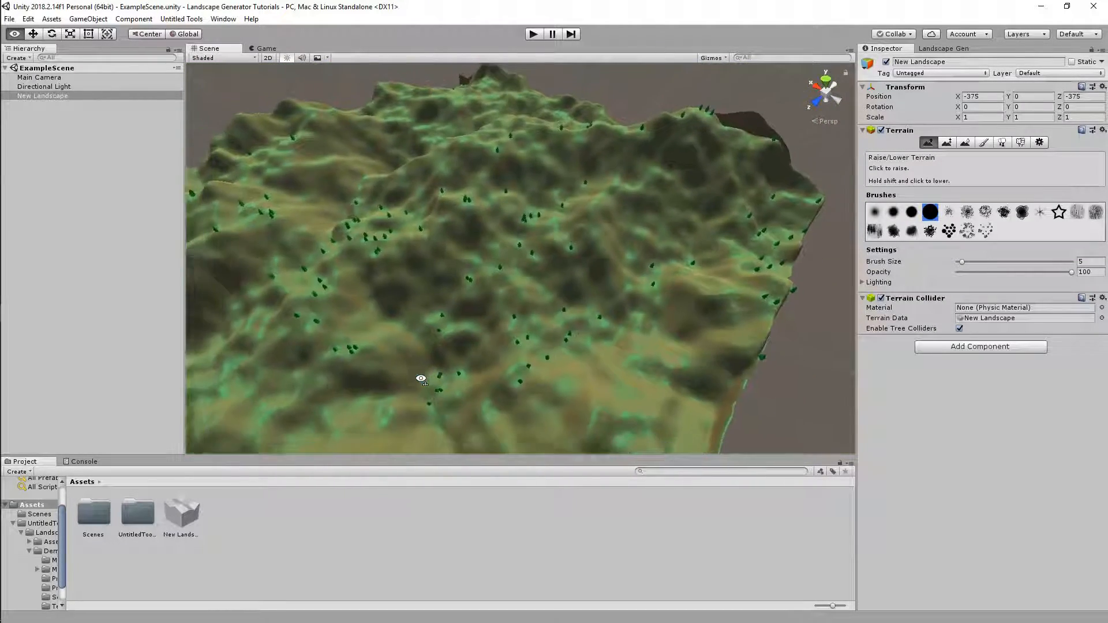
key("a")
right_click_drag(405, 397, 403, 398)
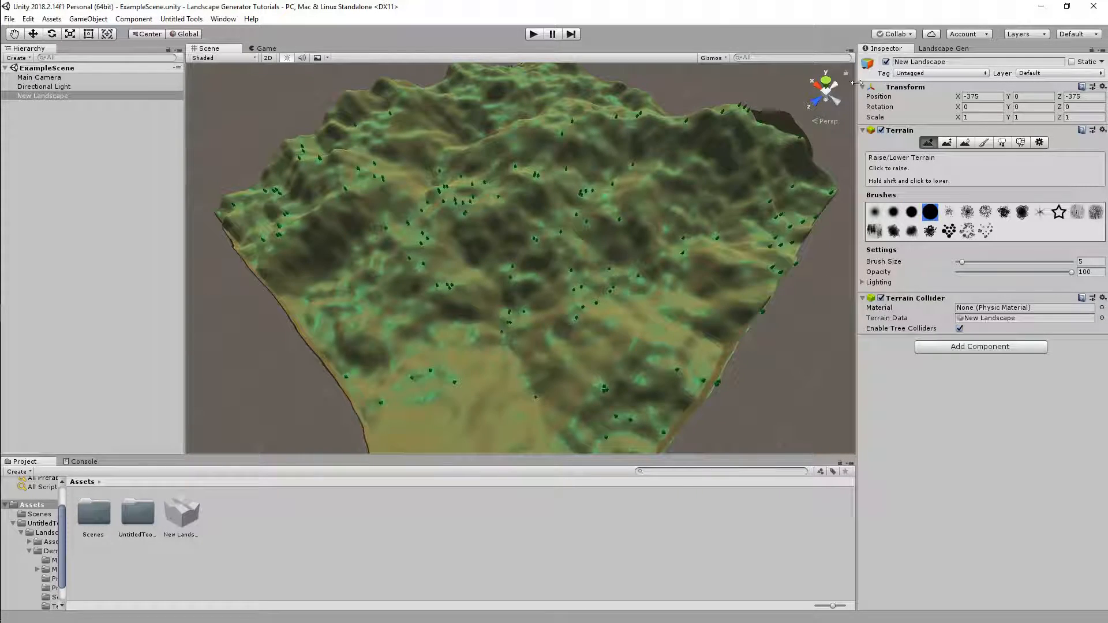
Widen Object 0's Min Max Slope to its full range, apply it to the current landscape and inspect the resulting tree coverage.
left_click(941, 49)
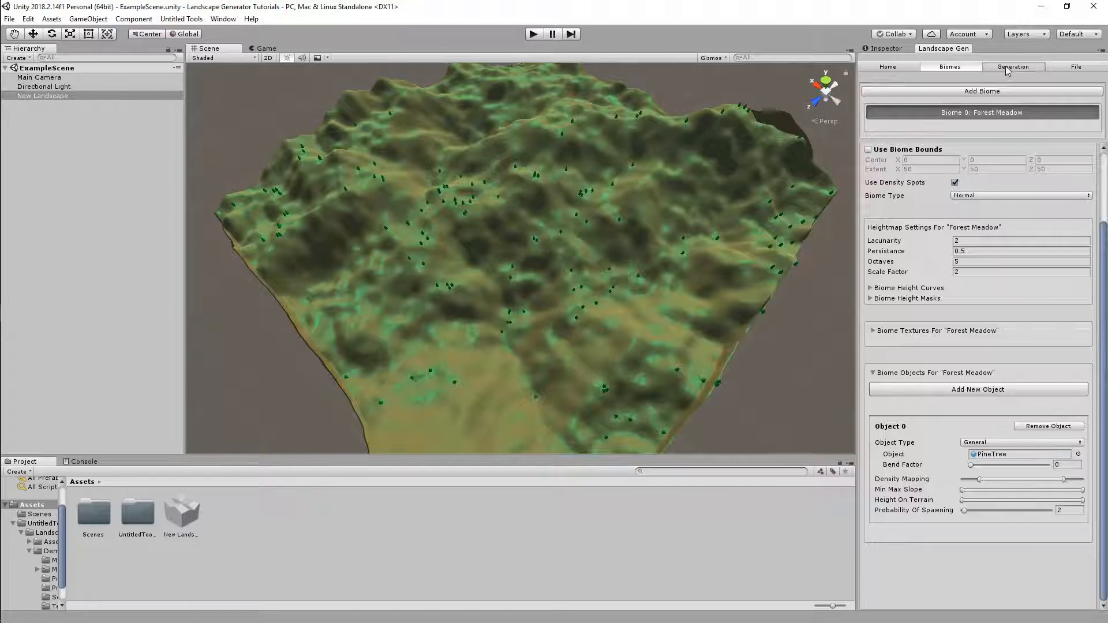
left_click(1007, 67)
left_click(1001, 497)
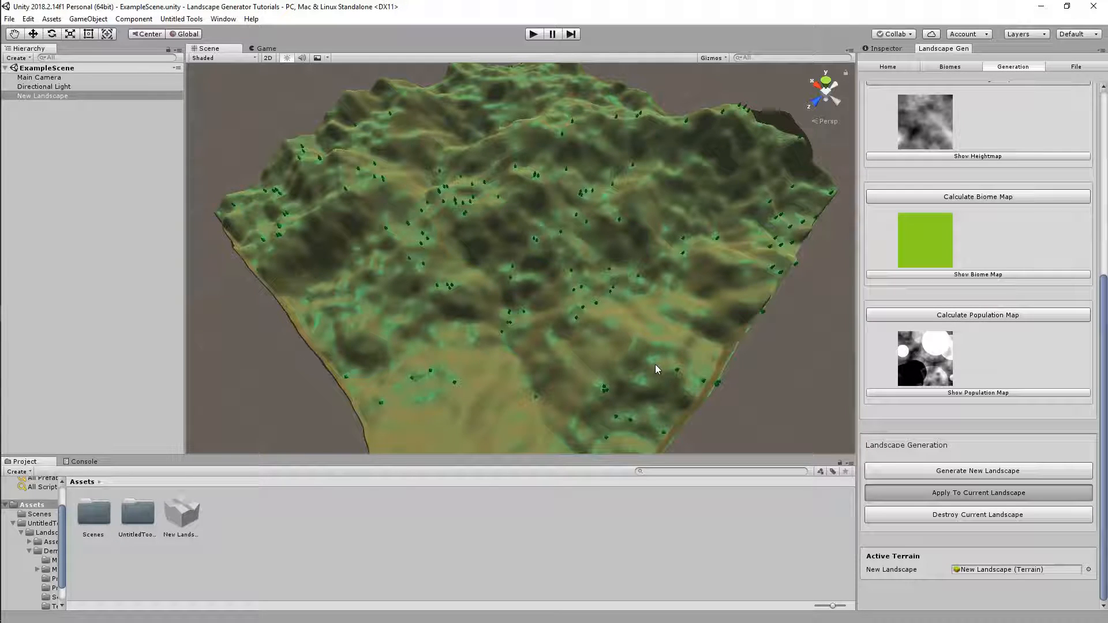
left_click_drag(655, 364, 677, 289, "alt")
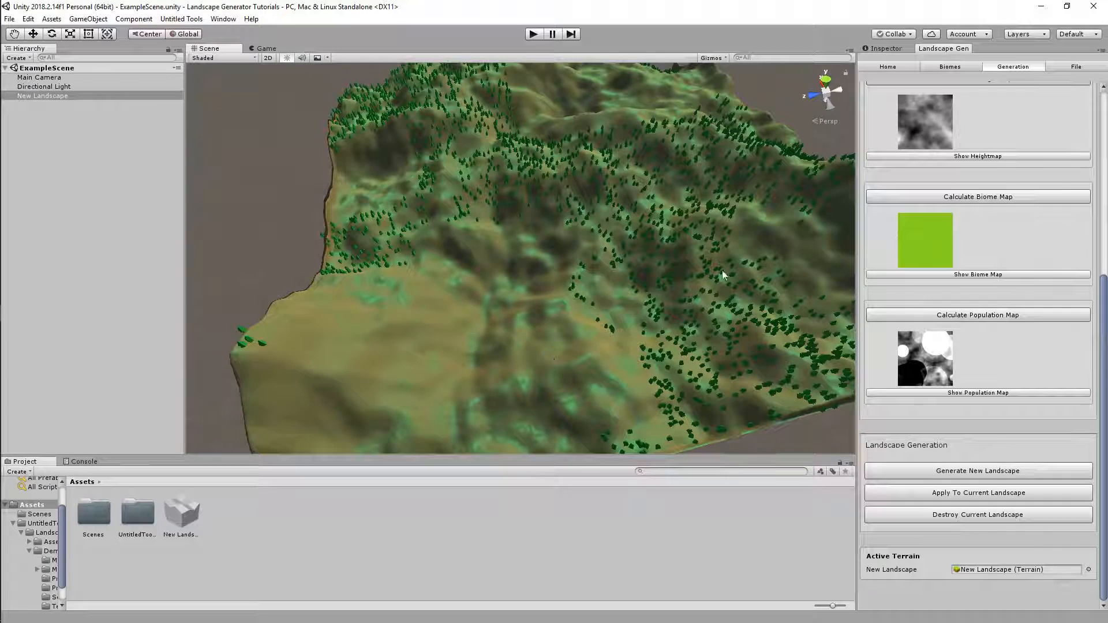
Widen Object 0's Density Mapping to its full range, apply it to the current landscape and inspect the trees.
left_click(918, 65)
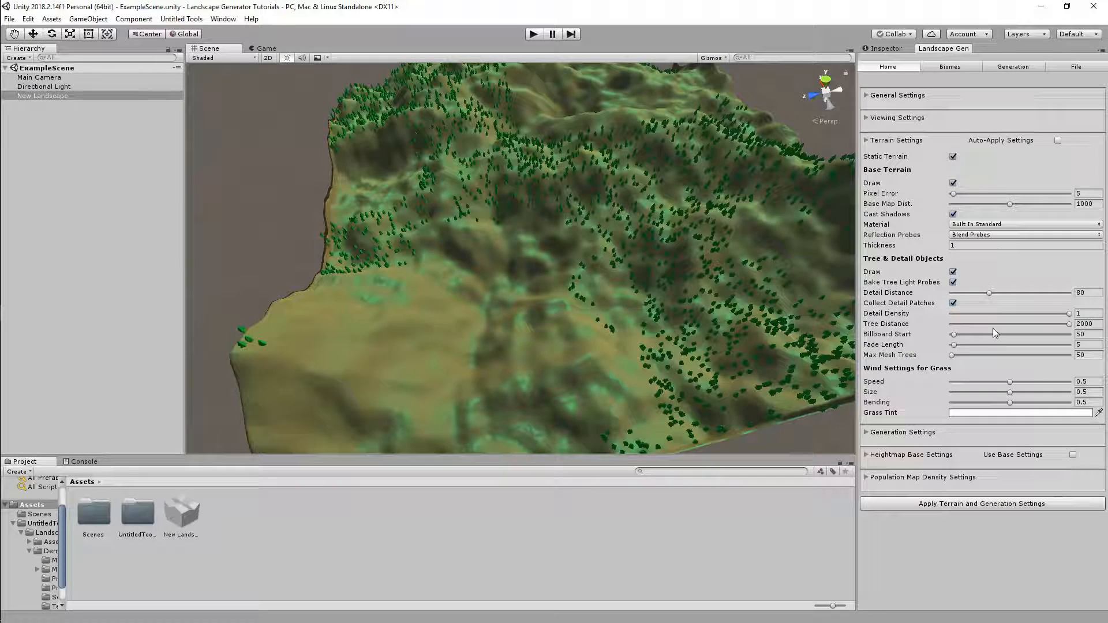
left_click(946, 68)
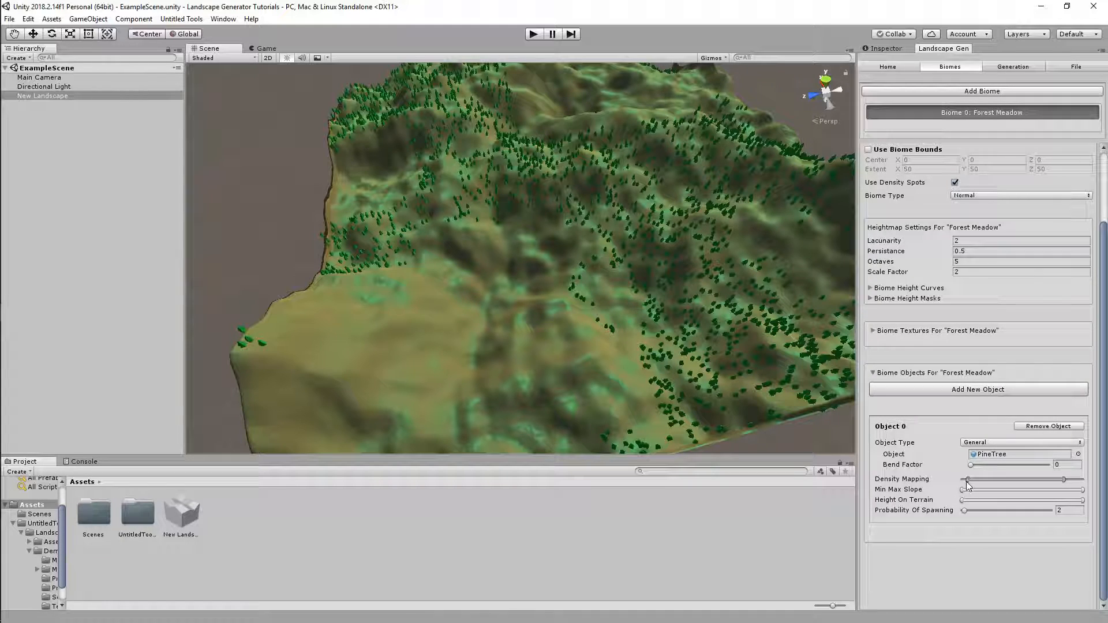
left_click_drag(1064, 480, 1079, 480)
left_click_drag(967, 480, 961, 480)
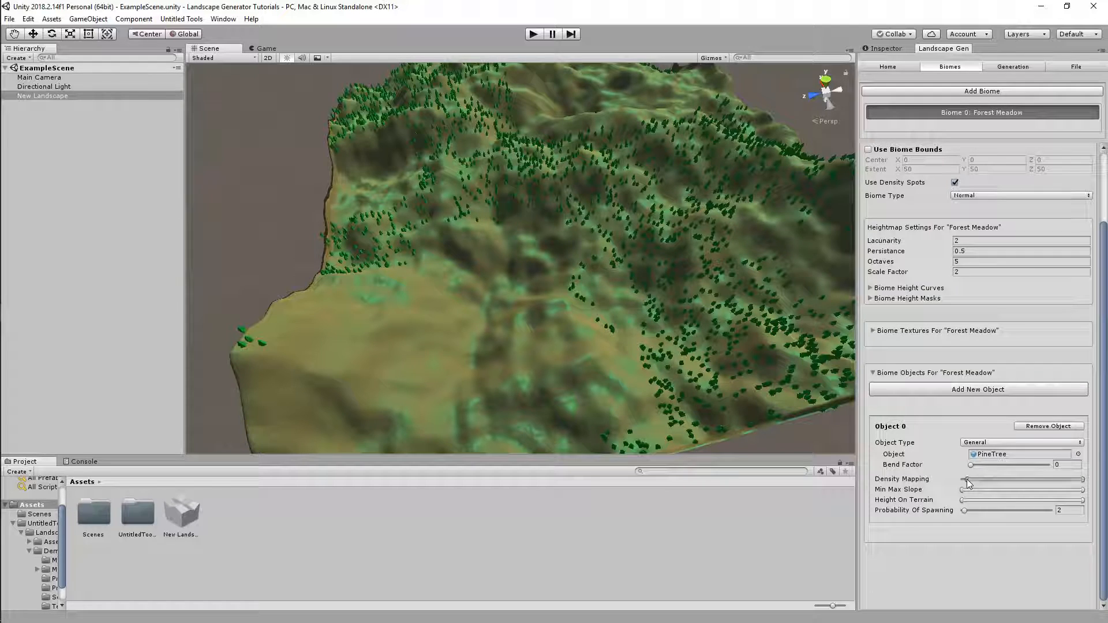
left_click(1012, 67)
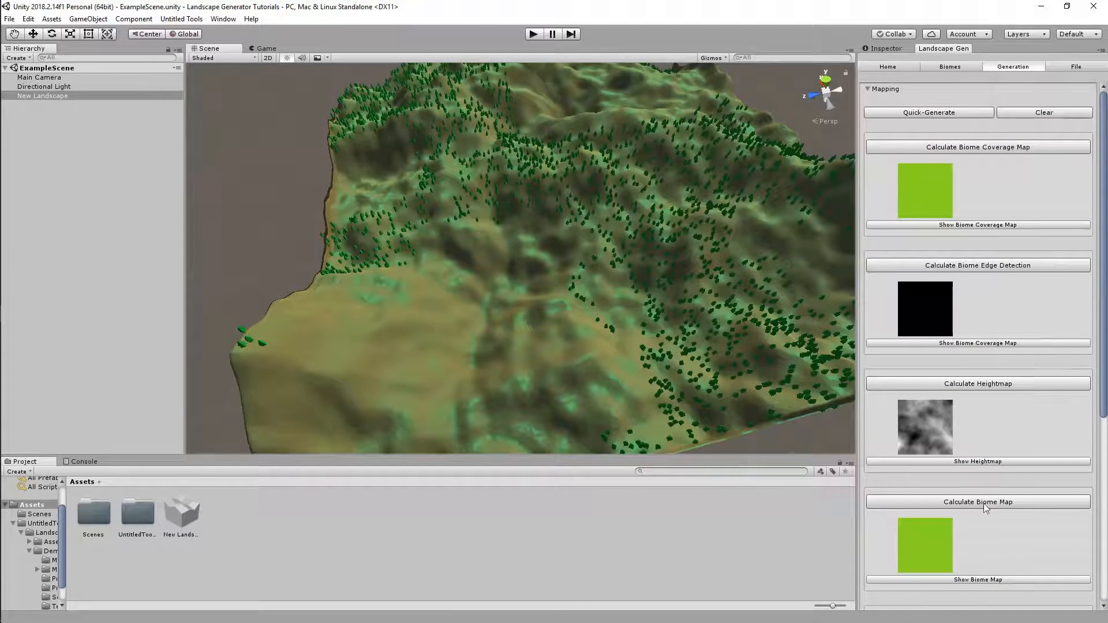
scroll(988, 500, "down", 5)
left_click(962, 493)
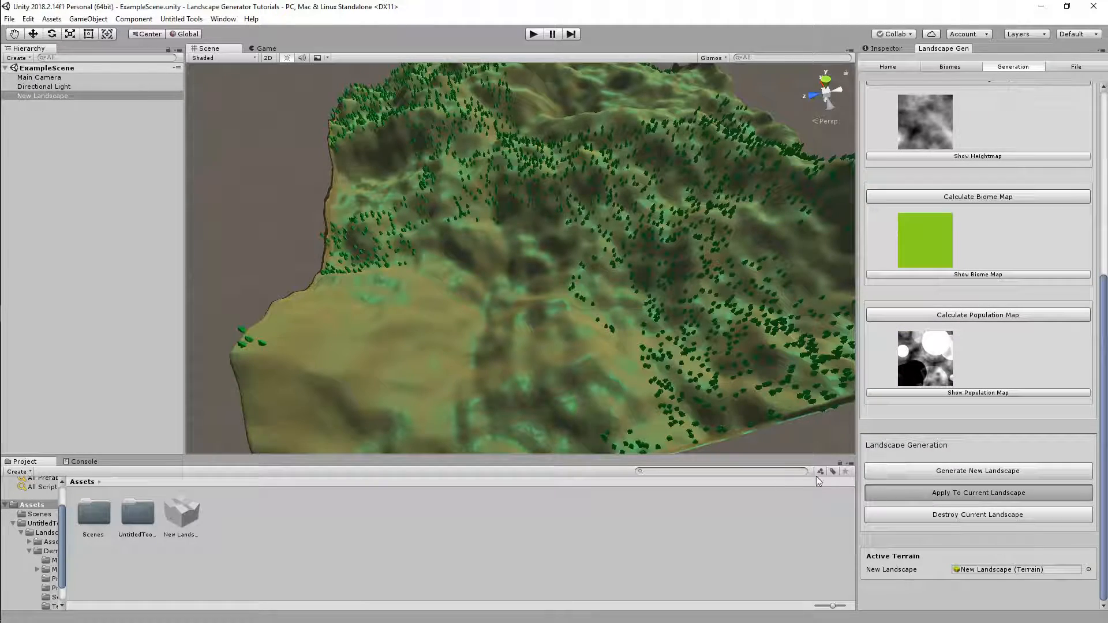
left_click_drag(521, 199, 661, 310, "alt")
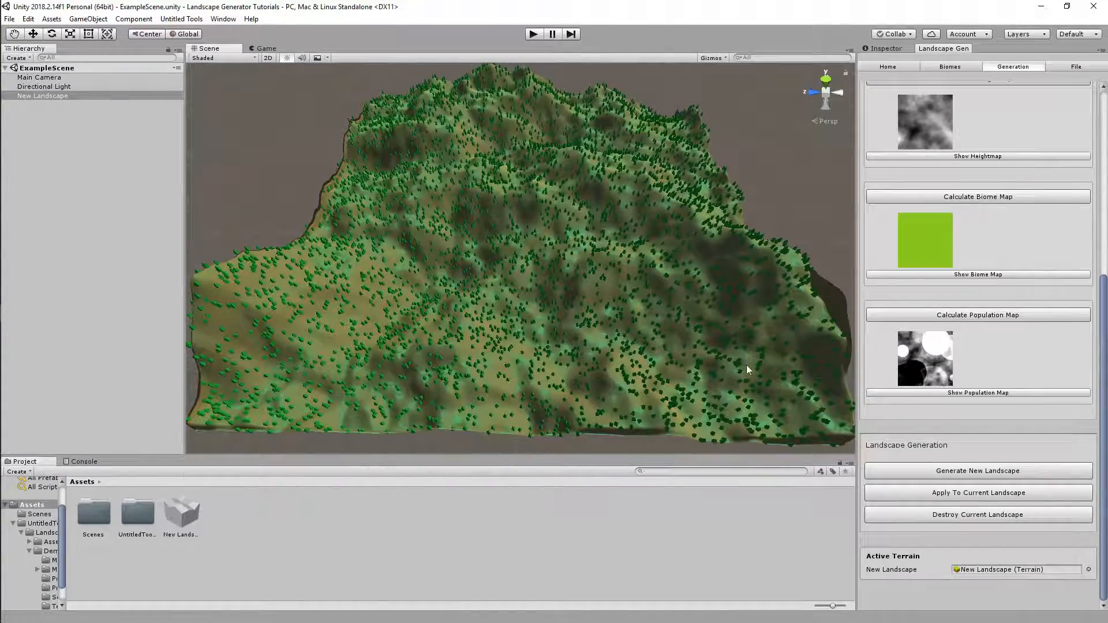
Lower Object 0's maximum slope to just under half of its range and apply it to the current landscape.
left_click(888, 67)
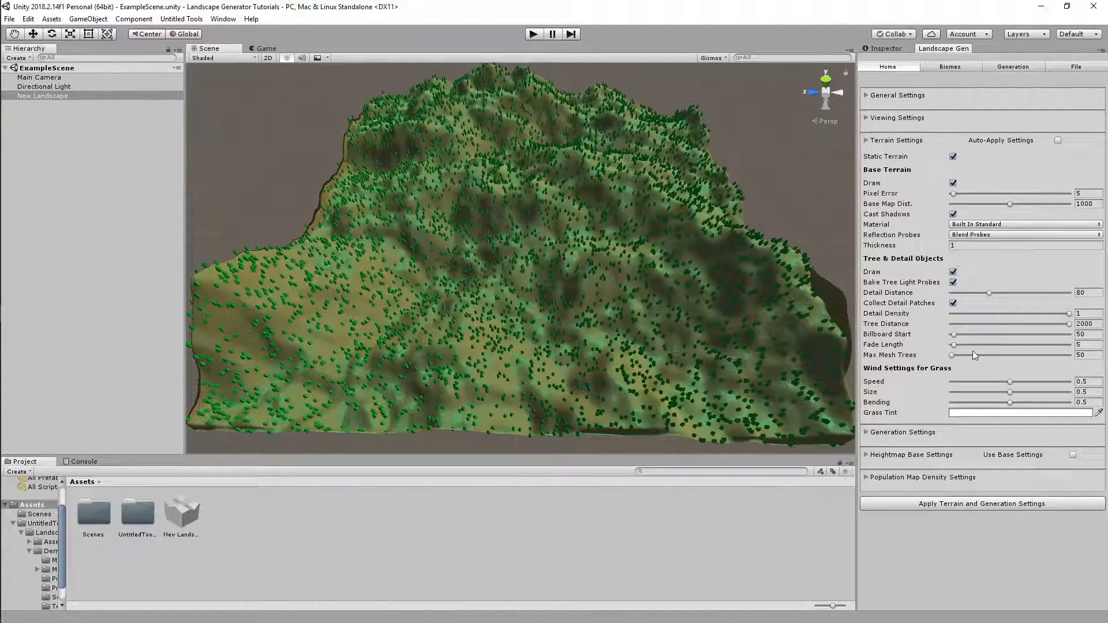
left_click(941, 65)
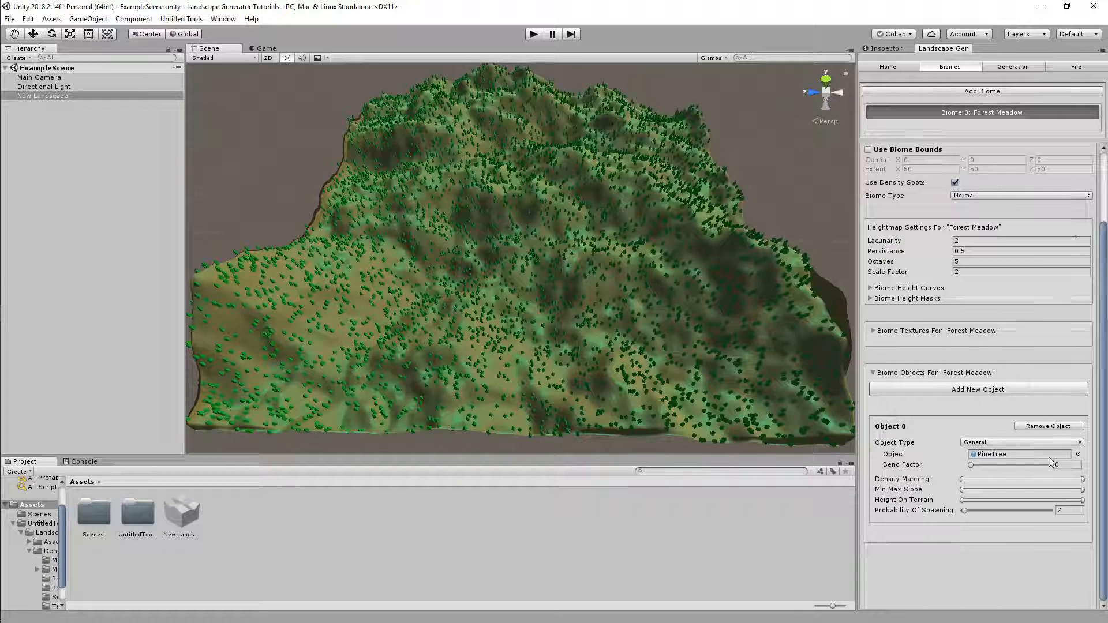
left_click_drag(1083, 493, 1019, 499)
left_click(1006, 67)
scroll(986, 569, "down", 10)
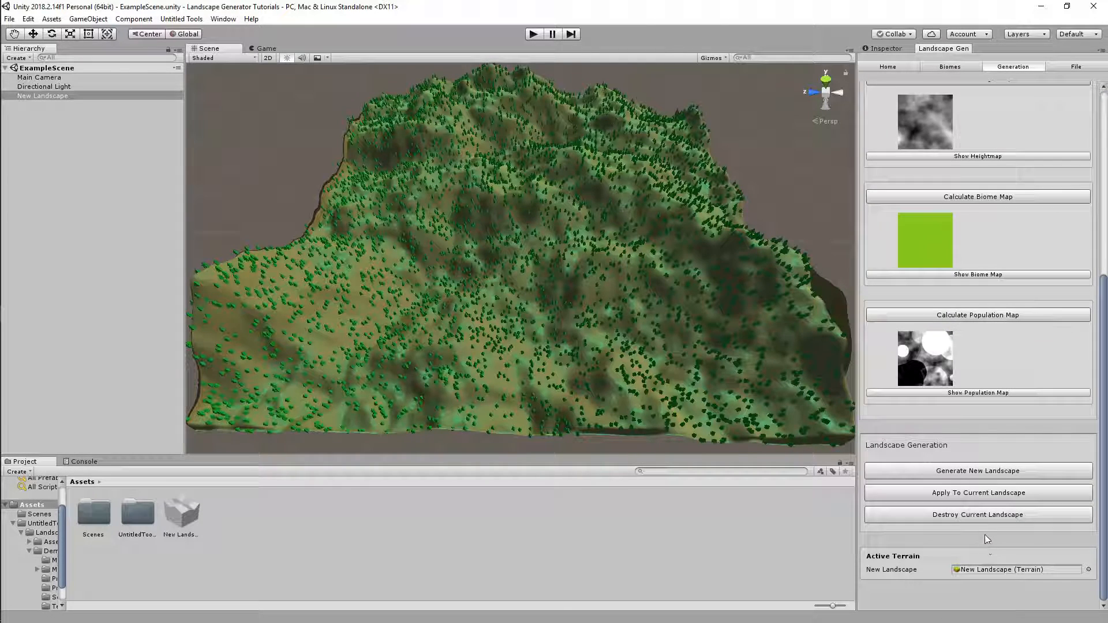
left_click(978, 492)
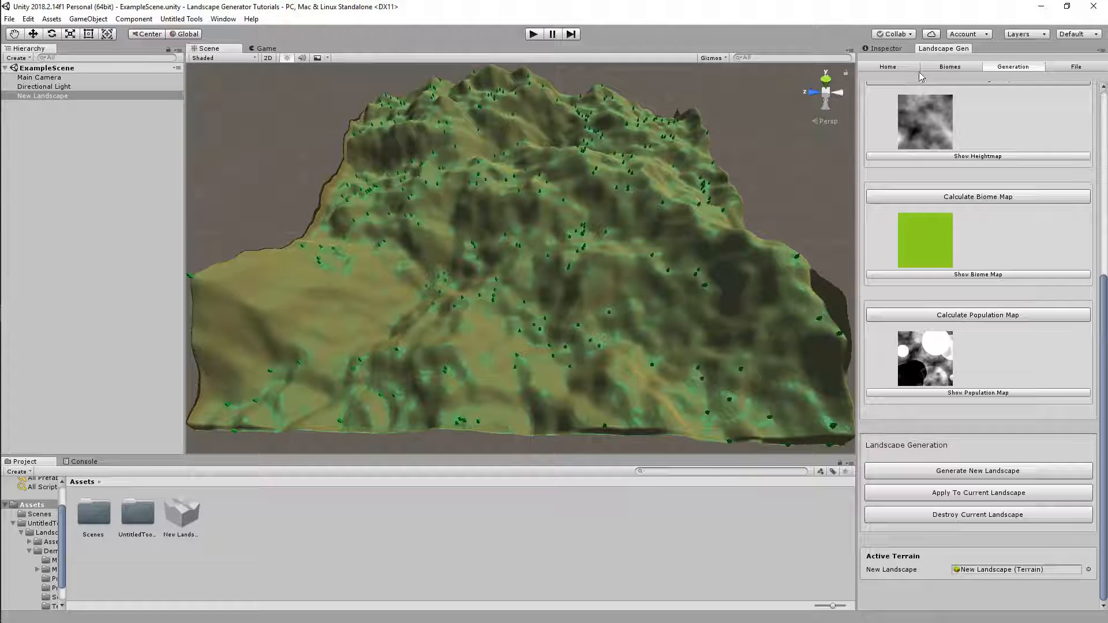
left_click(946, 69)
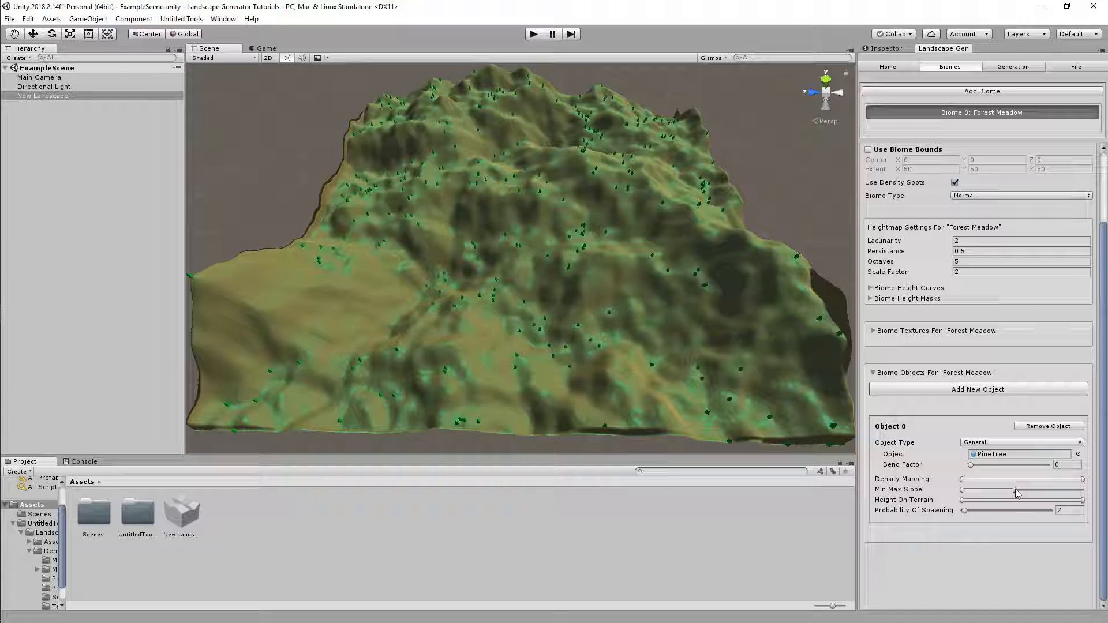
Set Object 0's maximum slope to slightly over half of its range, apply it to the current landscape and inspect the tree placement.
left_click(1003, 68)
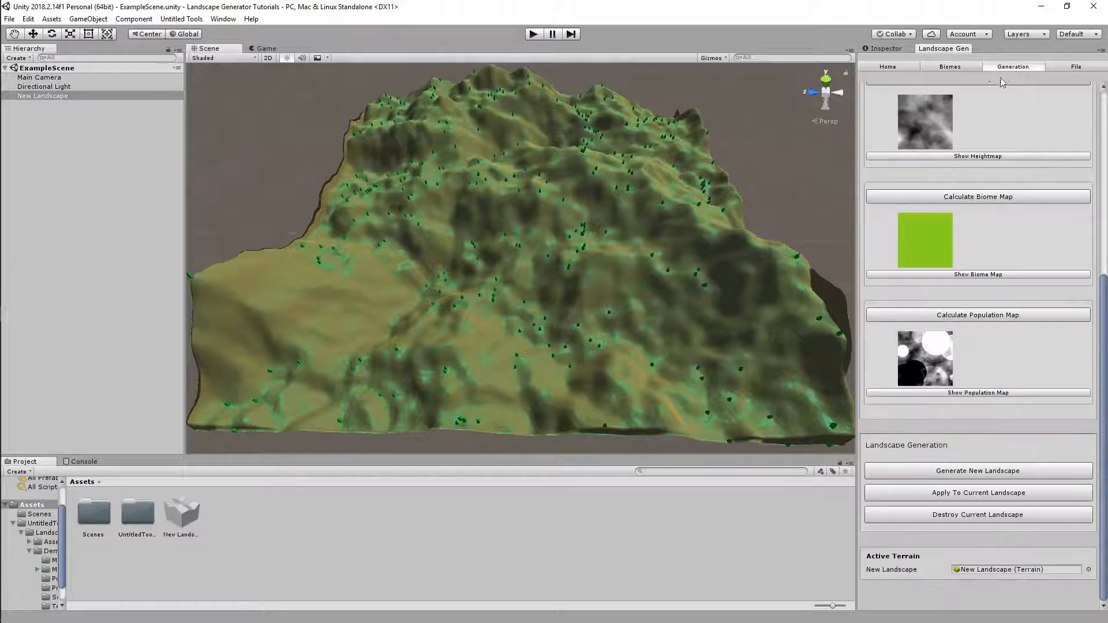
left_click(998, 498)
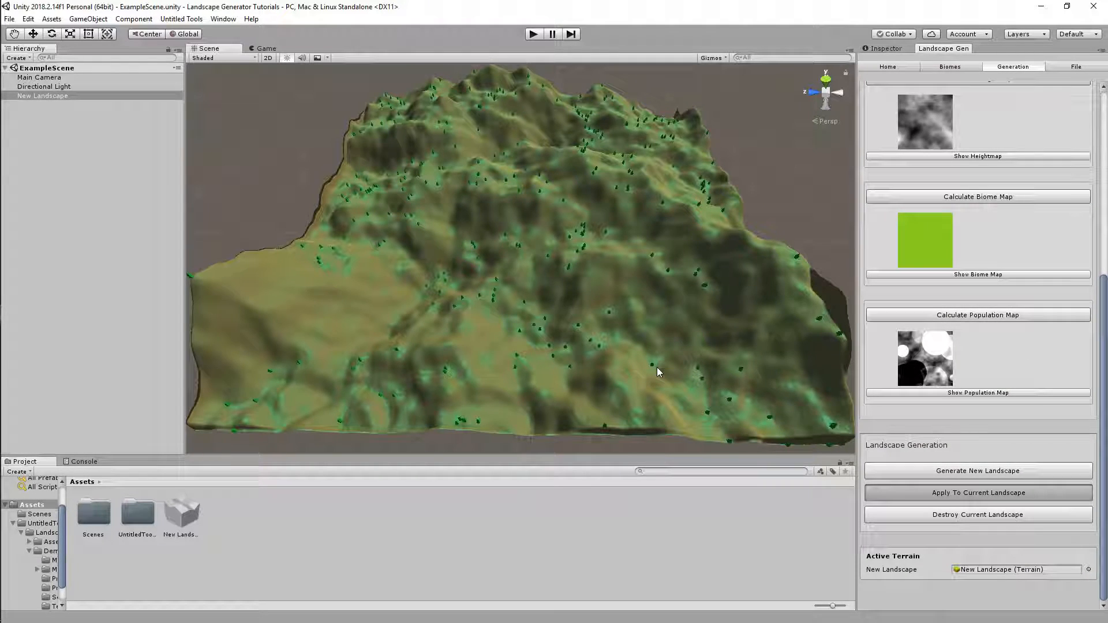
key("w")
right_click_drag(660, 370, 750, 315)
left_click(947, 66)
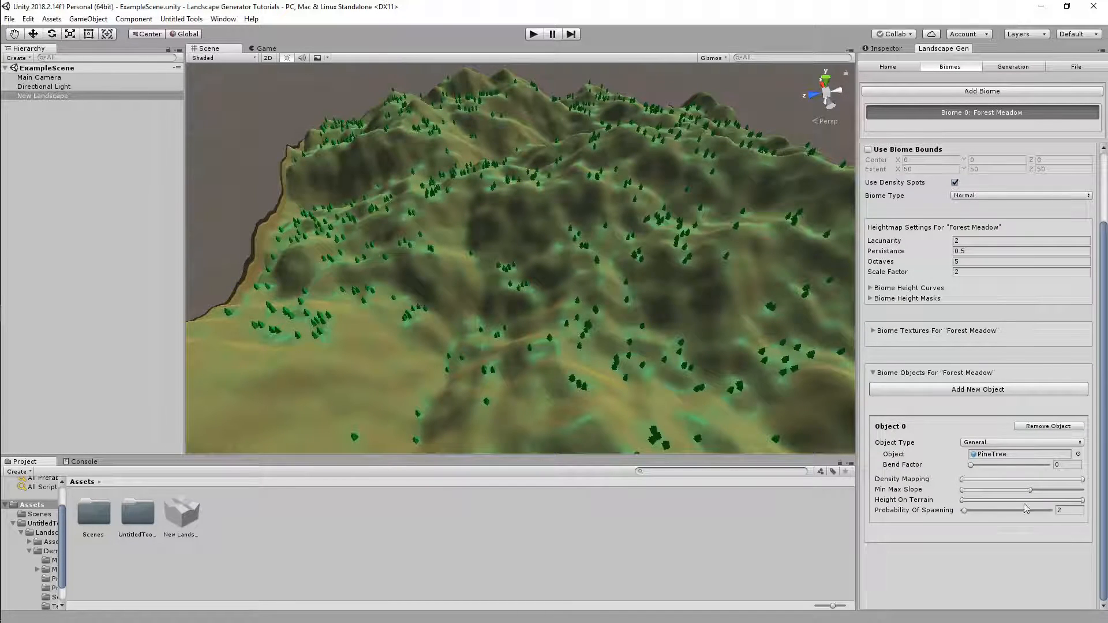
right_click_drag(604, 305, 776, 369)
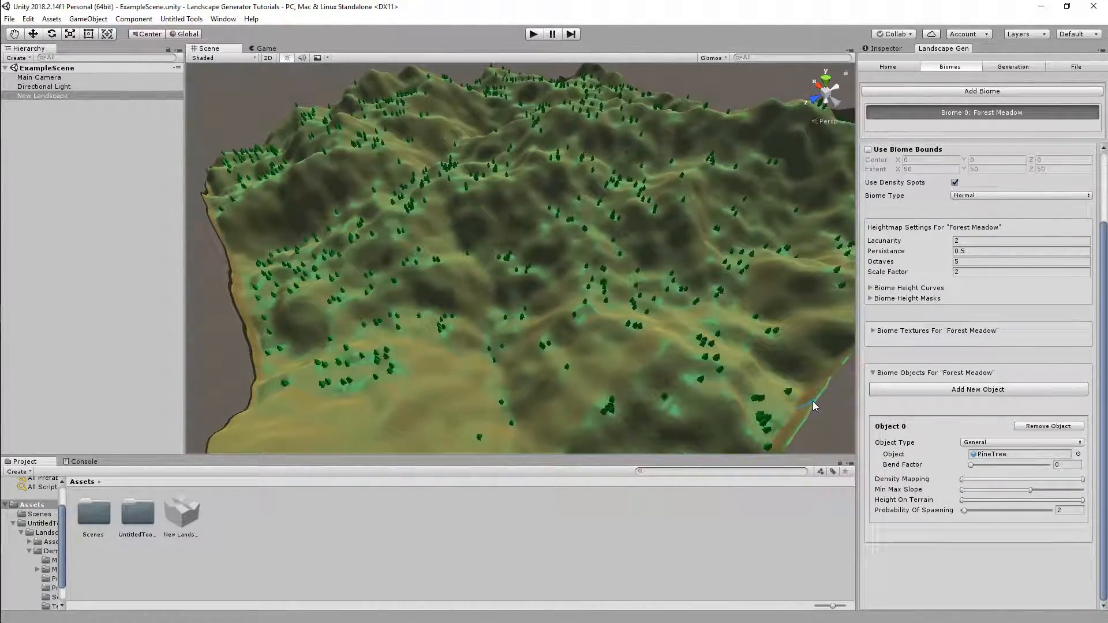
Try adjusting Object 0's Height On Terrain range and raising its Probability Of Spawning to 7.
left_click_drag(993, 502, 925, 501)
left_click(961, 500)
right_click_drag(586, 337, 456, 360)
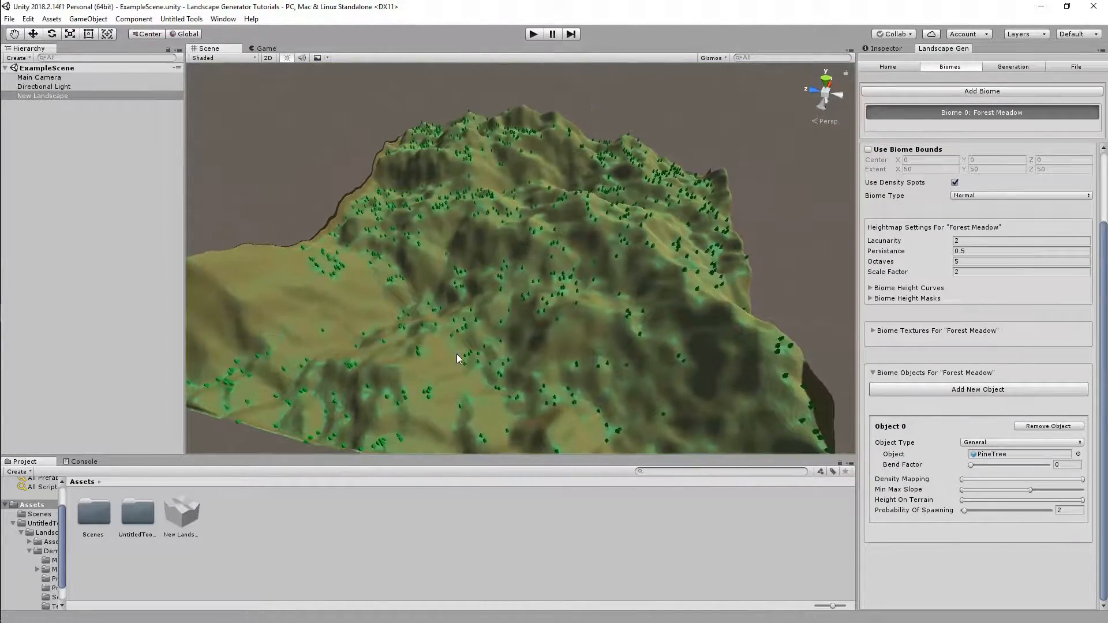
right_click_drag(693, 342, 700, 354)
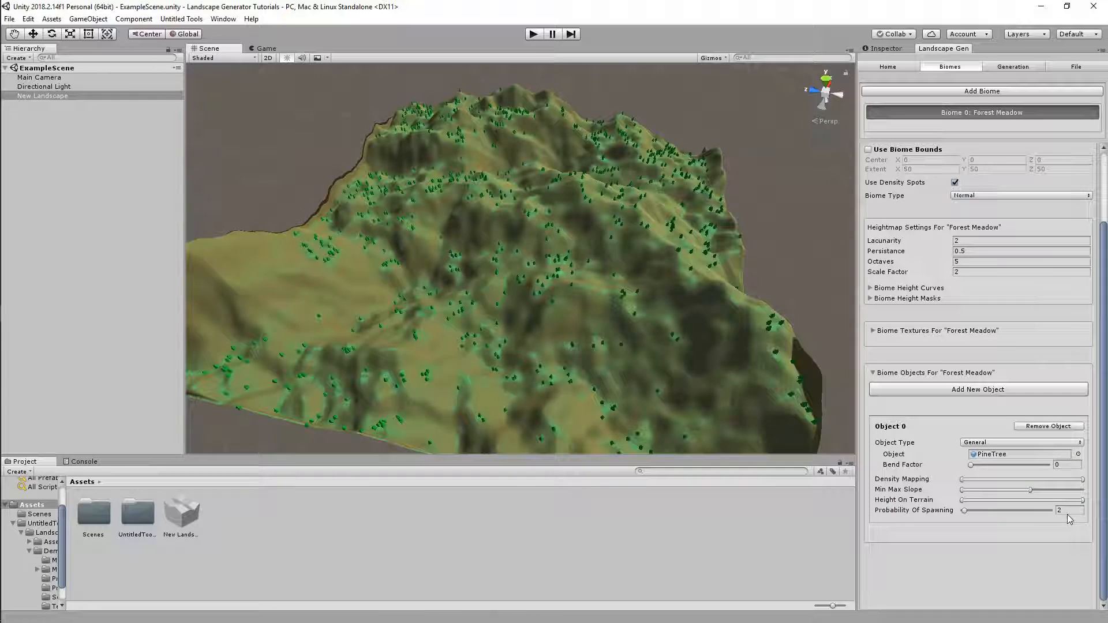
left_click_drag(967, 512, 970, 511)
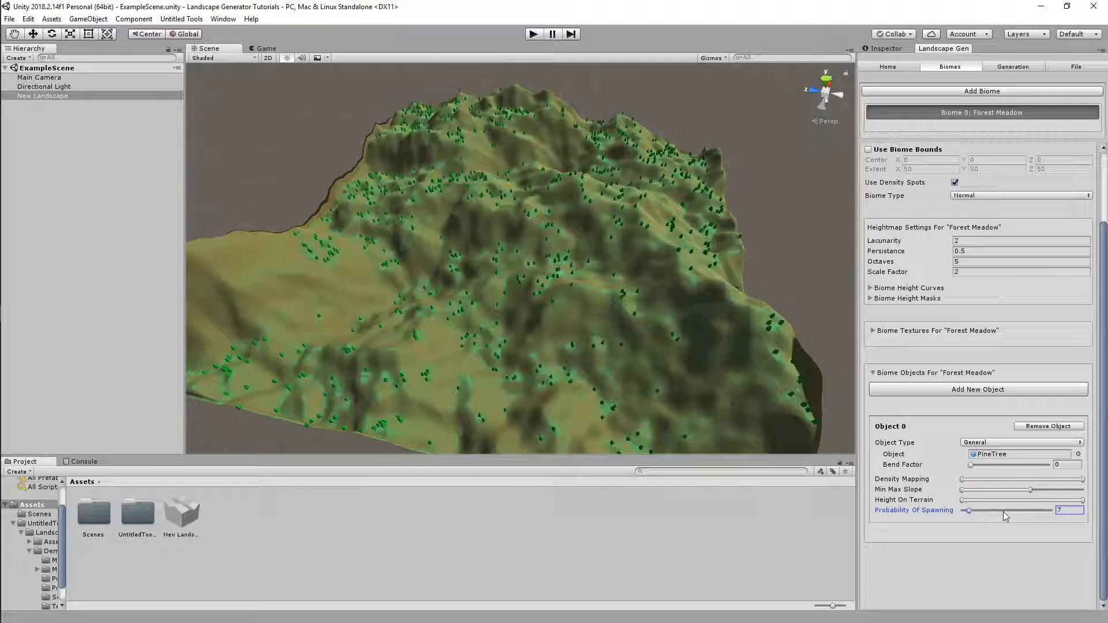
right_click_drag(556, 398, 593, 407)
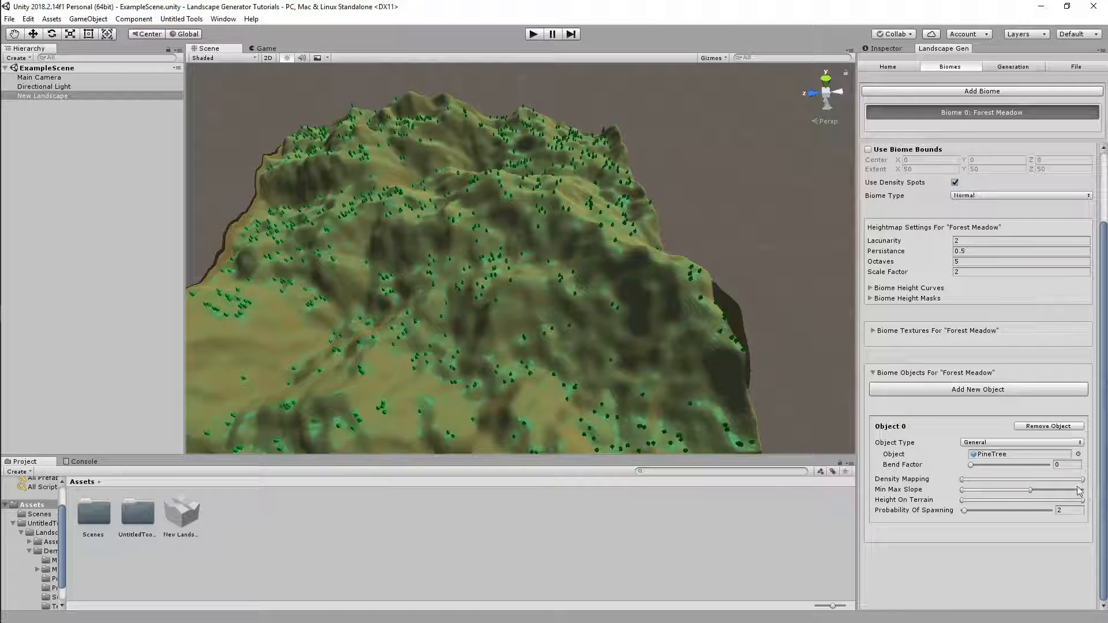
Examine the trees and terrain mesh up close in Shaded Wireframe display, and return the scene to Shaded.
key("w")
mouse_move(575, 415)
right_mouse_down()
mouse_move(564, 416)
mouse_move(572, 435)
mouse_move(596, 424)
mouse_move(590, 396)
mouse_move(541, 365)
mouse_move(388, 371)
mouse_move(415, 328)
mouse_move(438, 324)
right_mouse_up()
key("s")
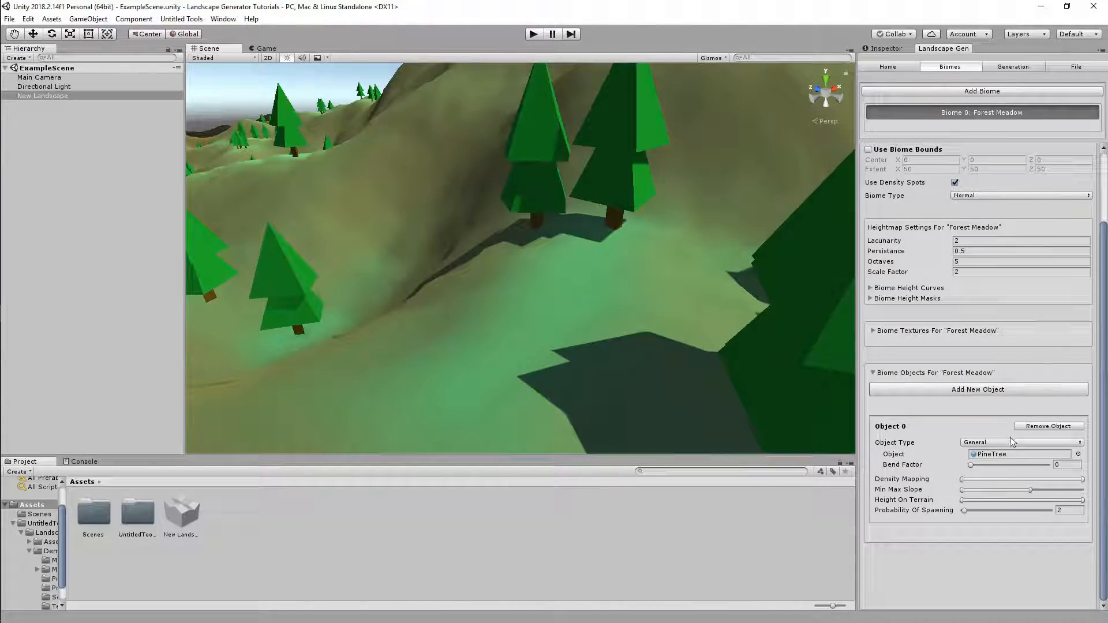
right_click_drag(577, 323, 76, 476)
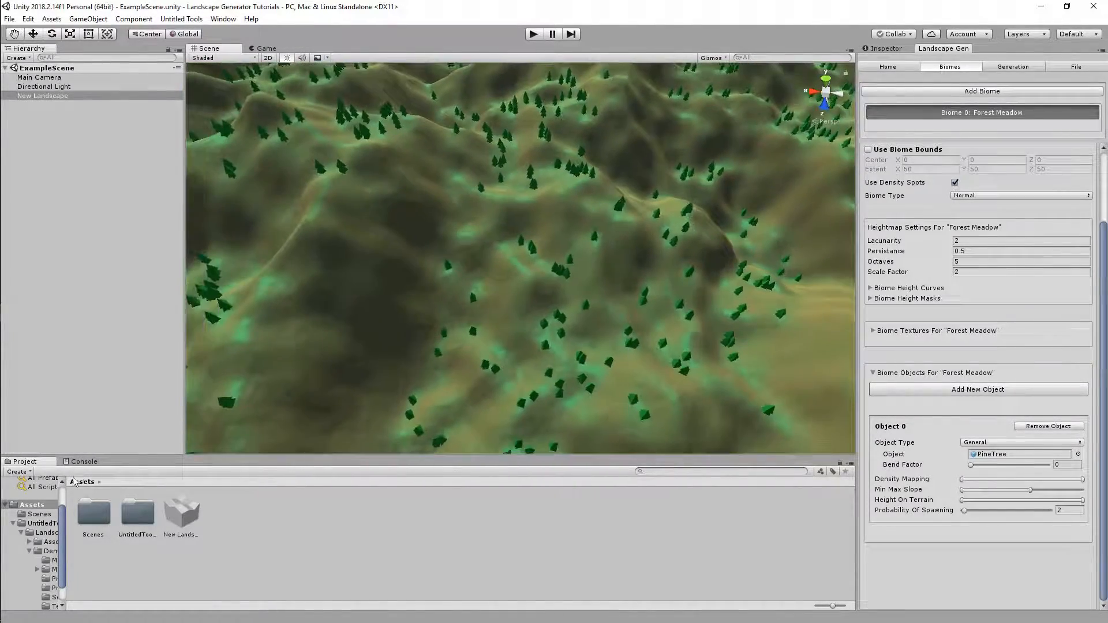
right_click_drag(406, 347, 490, 380)
left_click(228, 58)
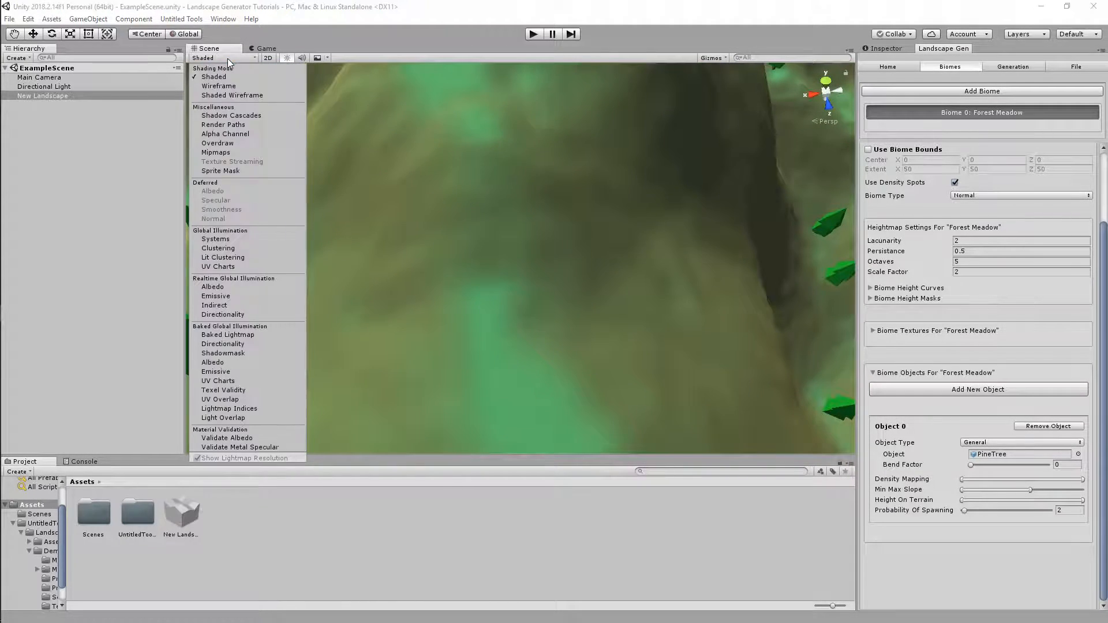
left_click(244, 96)
mouse_move(356, 138)
right_mouse_down()
mouse_move(496, 187)
mouse_move(343, 122)
mouse_move(591, 264)
right_mouse_up()
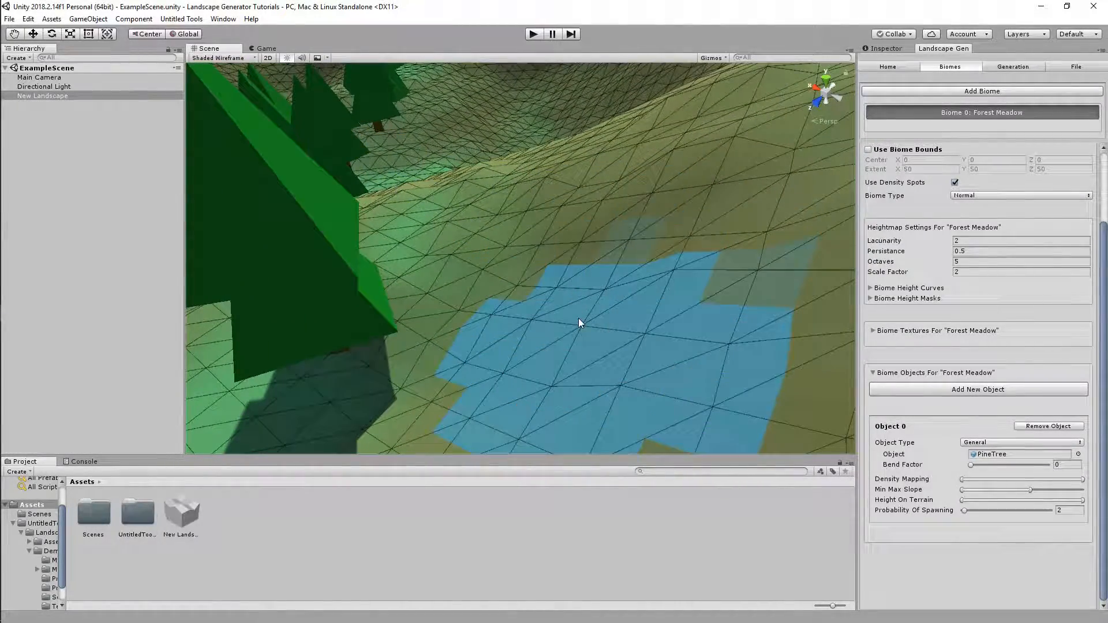
mouse_move(666, 151)
right_mouse_down()
mouse_move(620, 294)
mouse_move(712, 280)
mouse_move(679, 325)
mouse_move(574, 339)
mouse_move(583, 325)
mouse_move(539, 215)
mouse_move(631, 203)
mouse_move(561, 240)
mouse_move(509, 250)
right_mouse_up()
key("w")
mouse_move(493, 250)
right_mouse_down()
mouse_move(507, 240)
mouse_move(632, 309)
mouse_move(772, 291)
mouse_move(591, 209)
mouse_move(621, 193)
mouse_move(640, 203)
right_mouse_up()
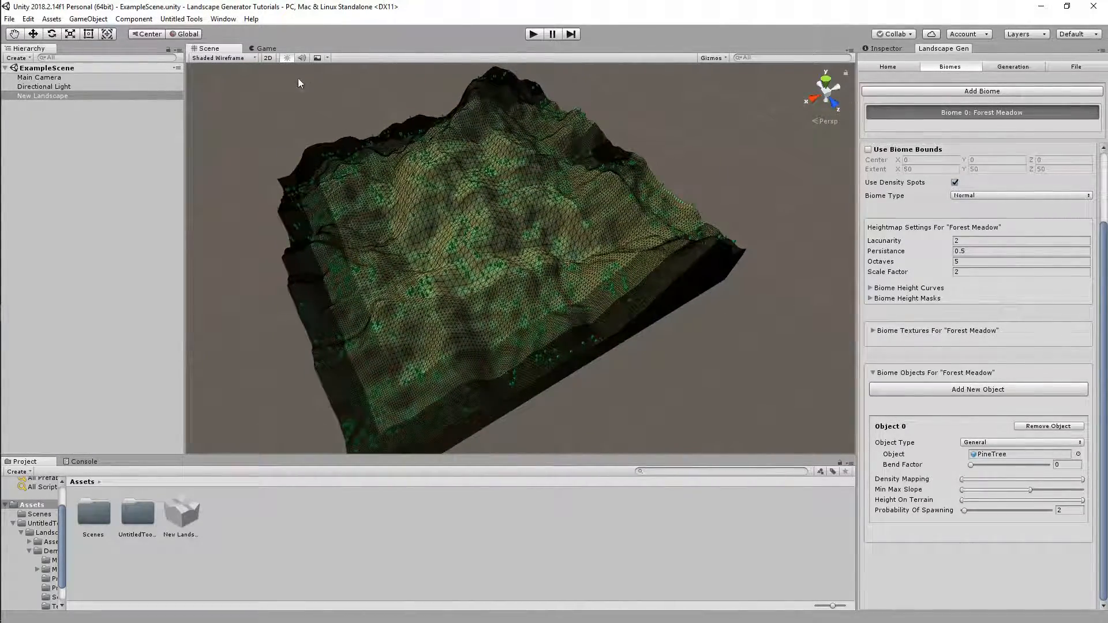
left_click(224, 57)
left_click(234, 79)
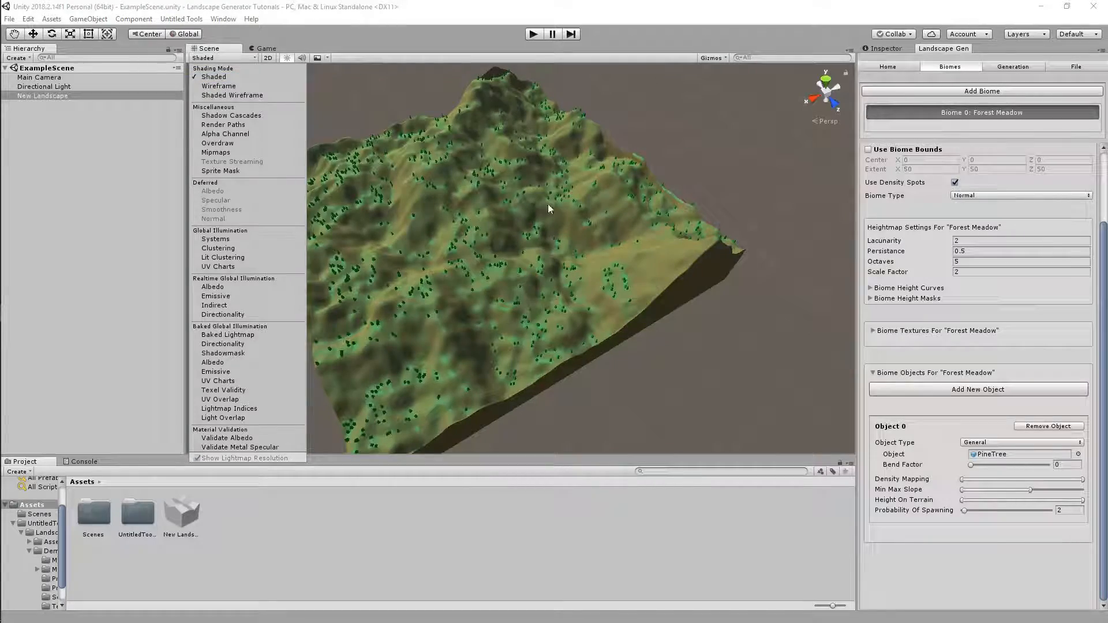
Set Object 0's Probability Of Spawning to 20, apply it to the current landscape and inspect the tree coverage.
right_click_drag(568, 214, 555, 206)
key("w")
right_click_drag(671, 304, 623, 366)
right_click_drag(634, 437, 618, 433)
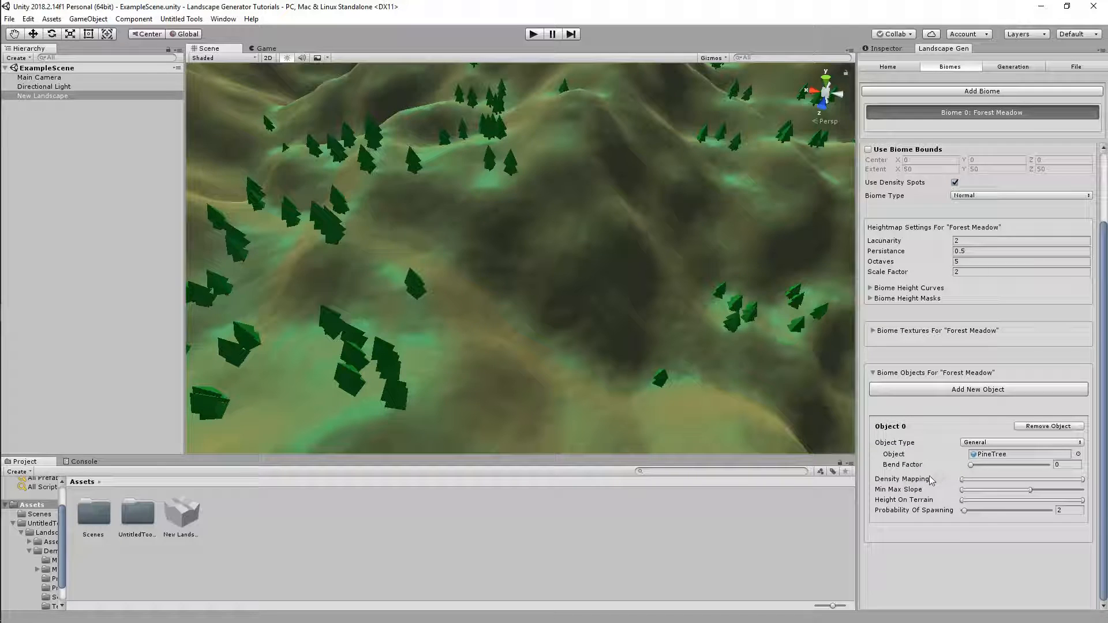
right_click_drag(644, 406, 593, 371)
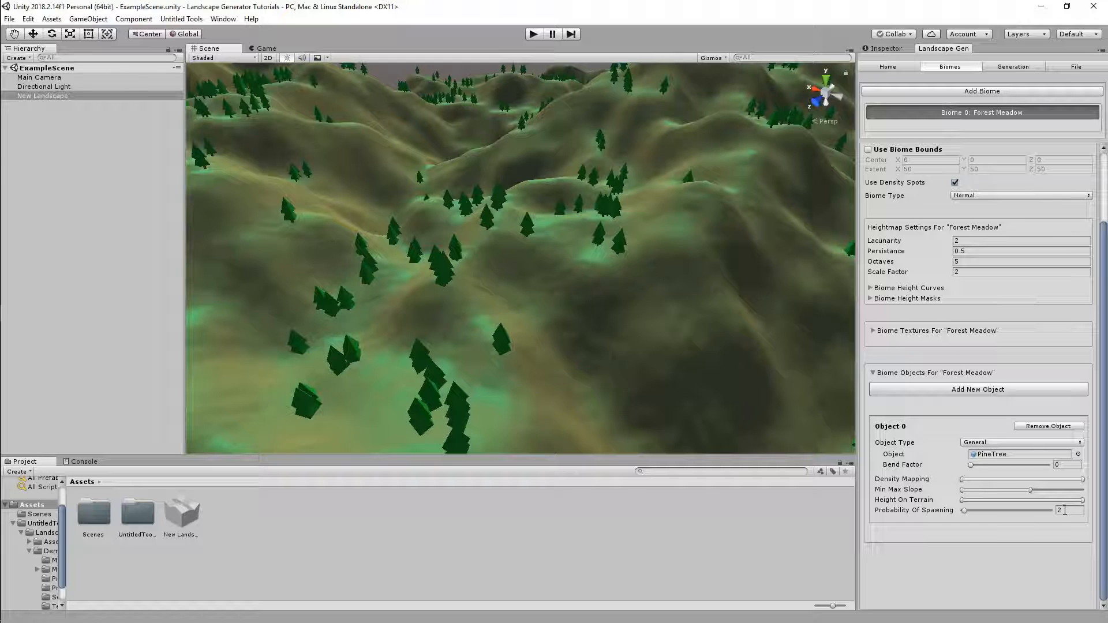
left_click_drag(969, 514, 983, 516)
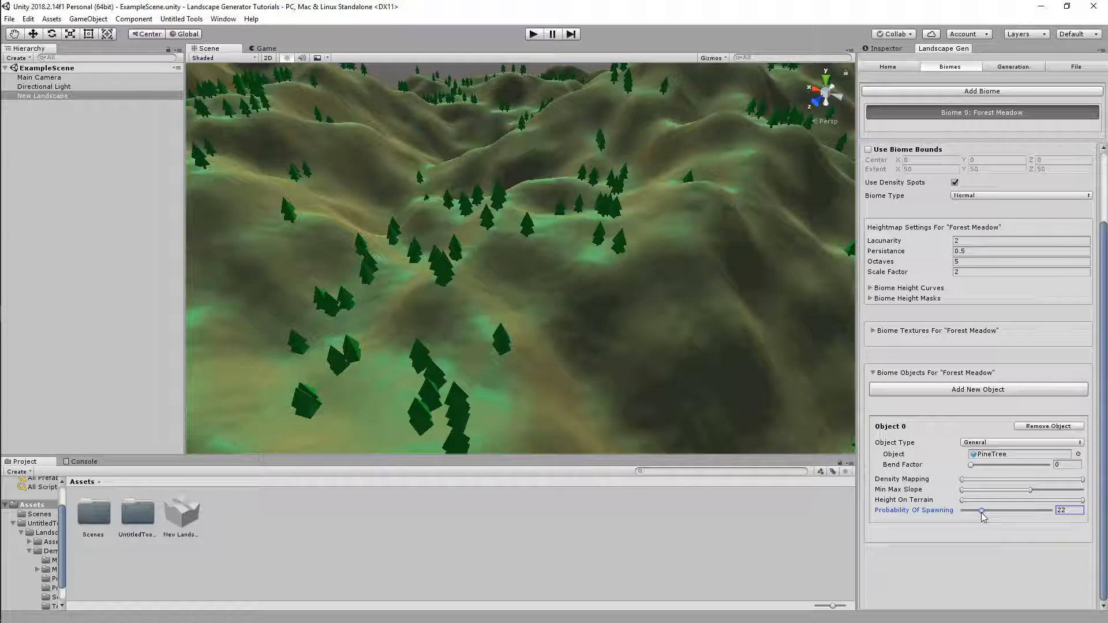
double_click(1077, 512)
left_click(1004, 68)
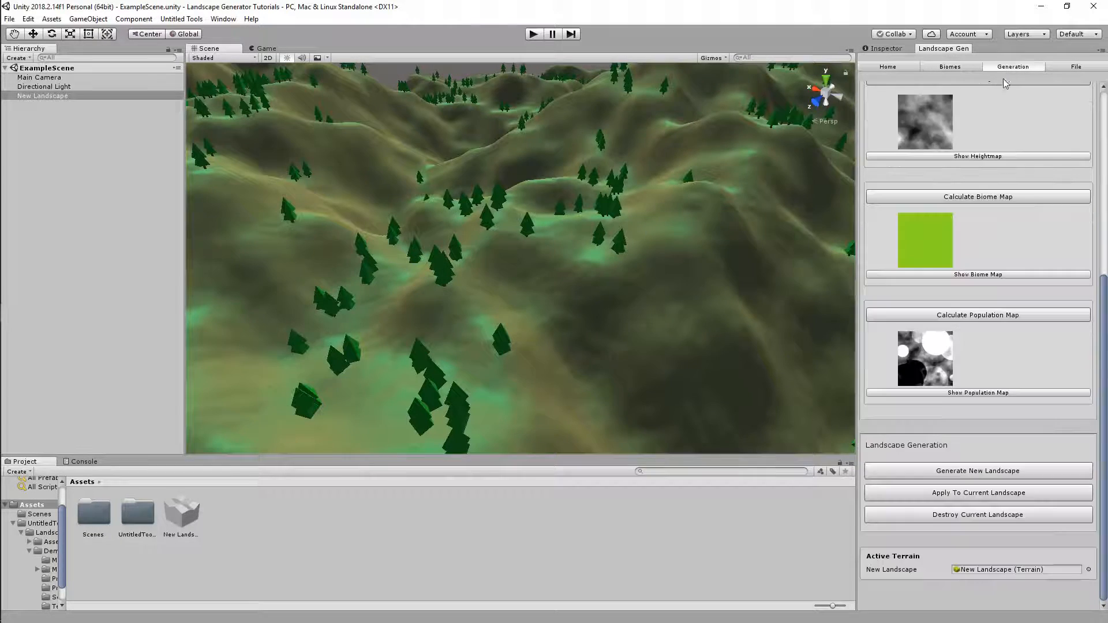
left_click(956, 494)
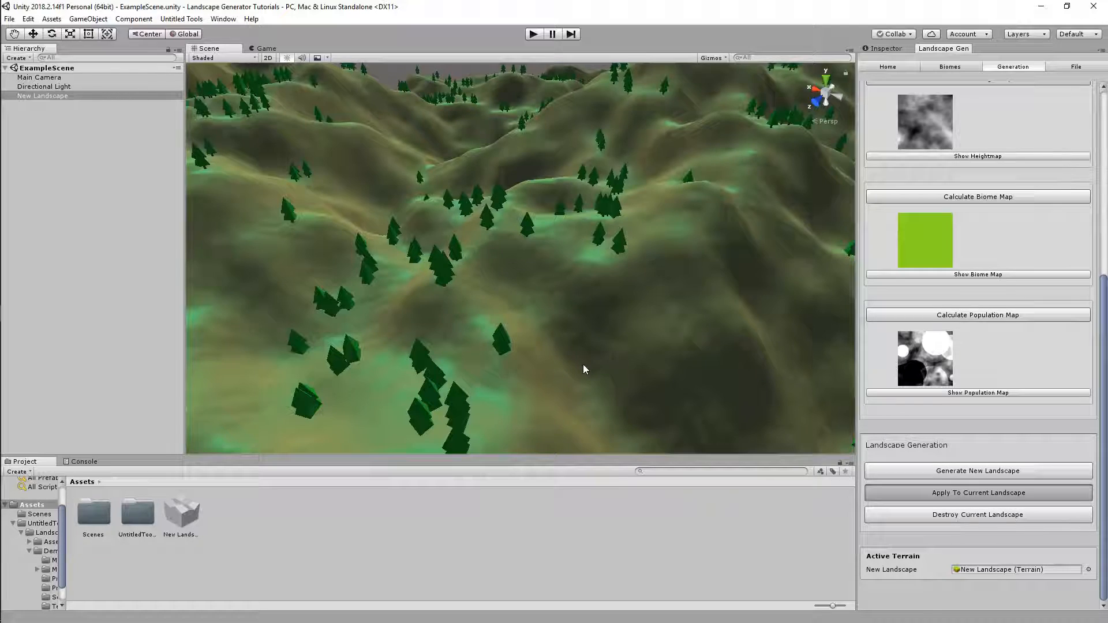
left_click_drag(579, 366, 269, 382, "alt")
Raise Object 0's maximum slope to about three-fifths of its range, apply it to the current landscape and inspect the trees.
left_click(900, 68)
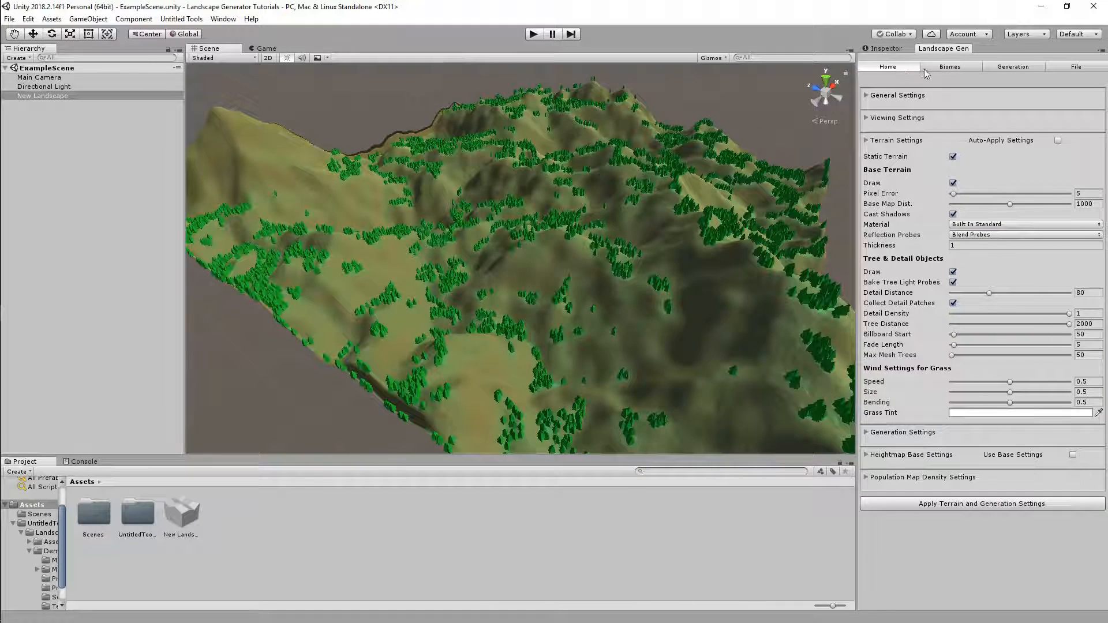
left_click(947, 68)
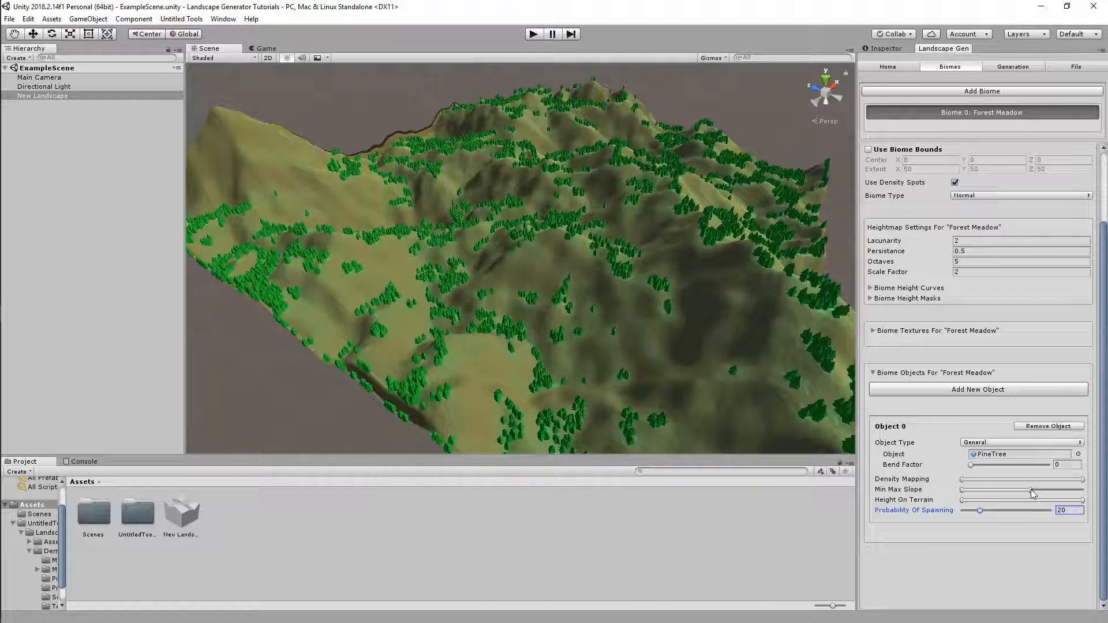
left_click(1013, 67)
scroll(983, 369, "down", 8)
left_click(981, 496)
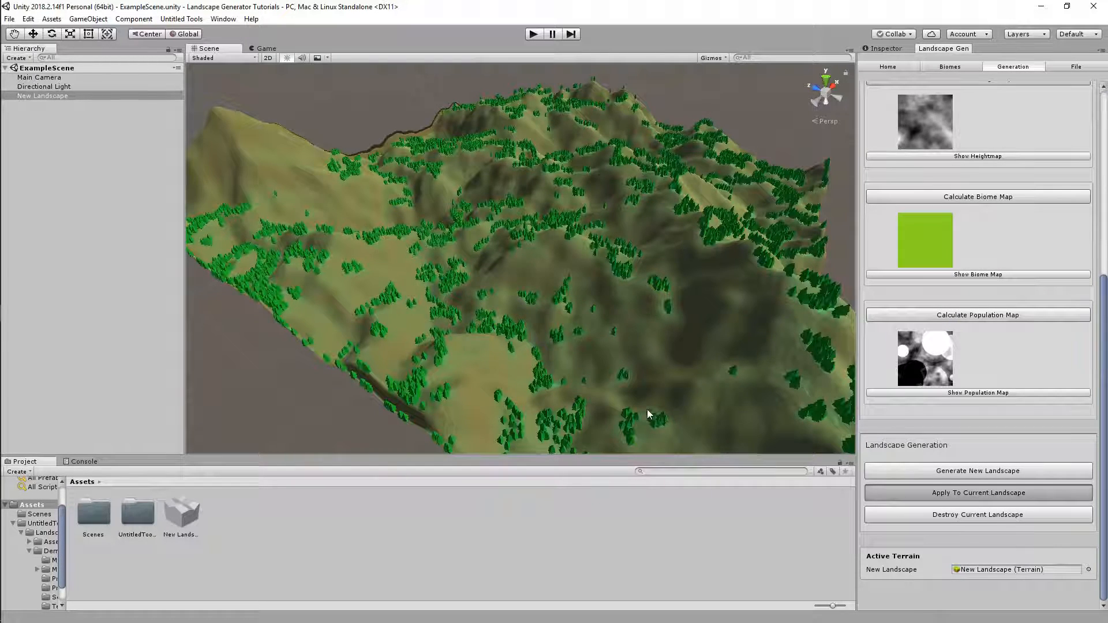
left_click_drag(641, 390, 779, 380, "alt")
Set Object 0's Probability Of Spawning to 5, apply it to the current landscape and inspect the trees across the hills.
left_click(889, 67)
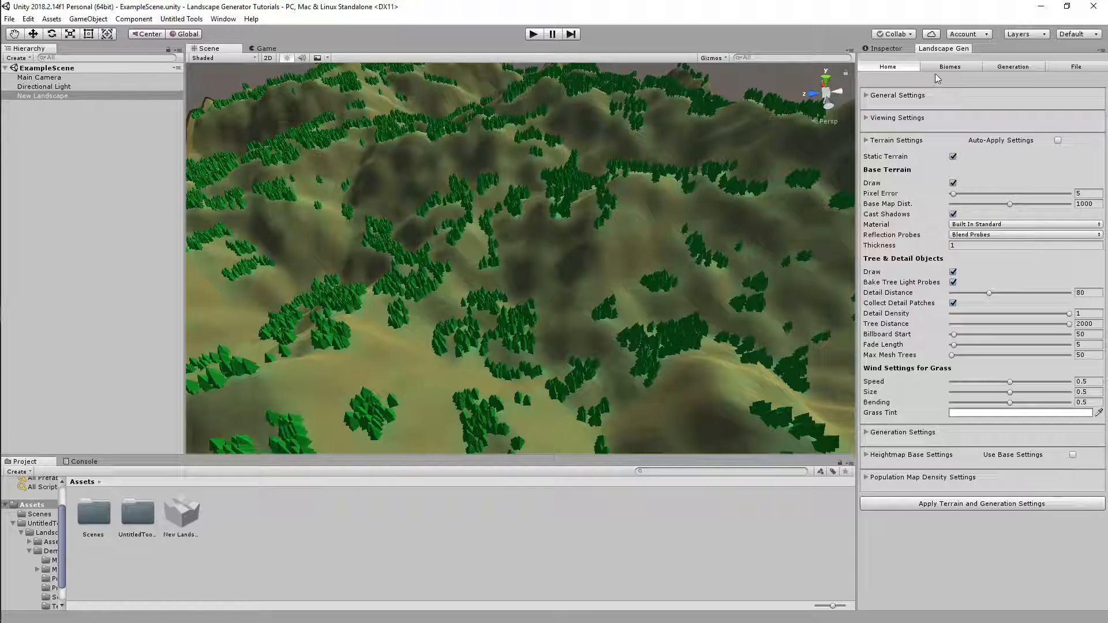
left_click(949, 67)
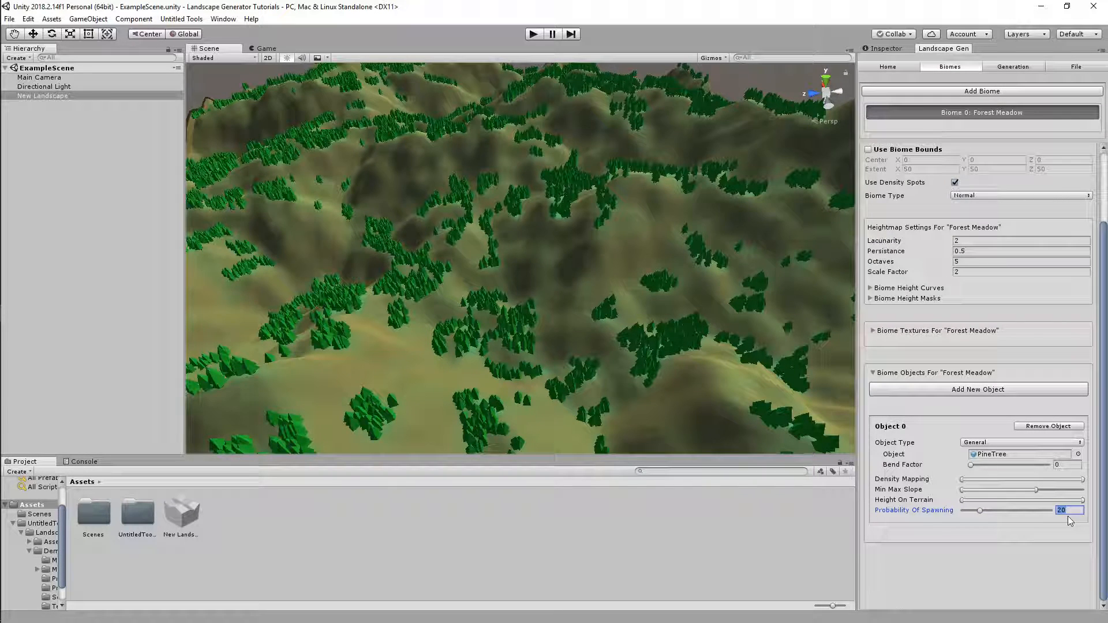
left_click(1013, 67)
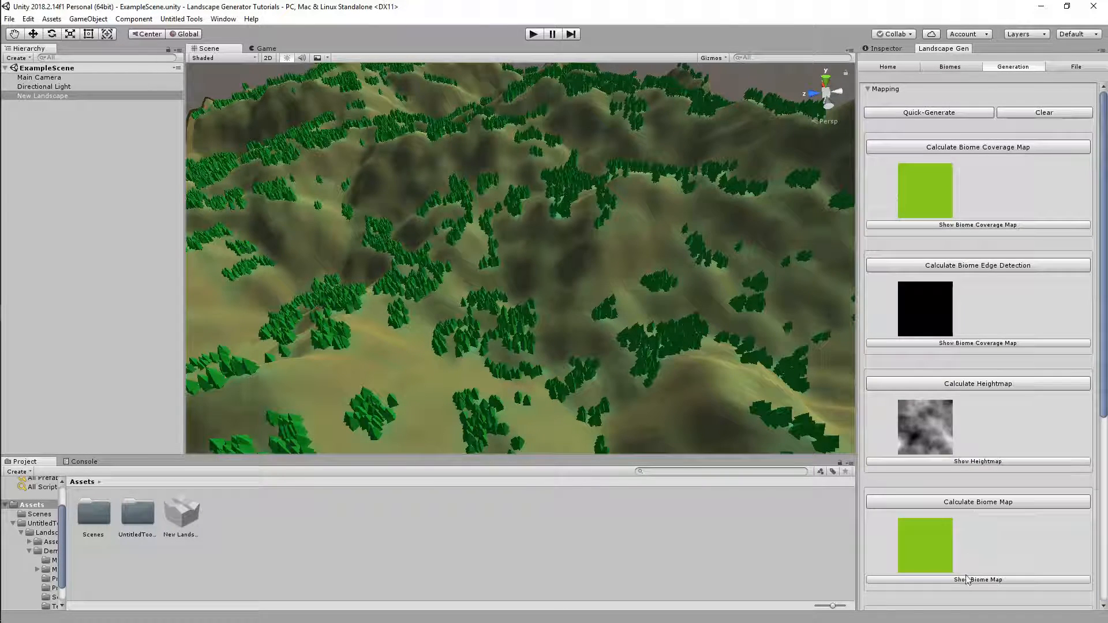
scroll(967, 571, "down", 5)
left_click(977, 557)
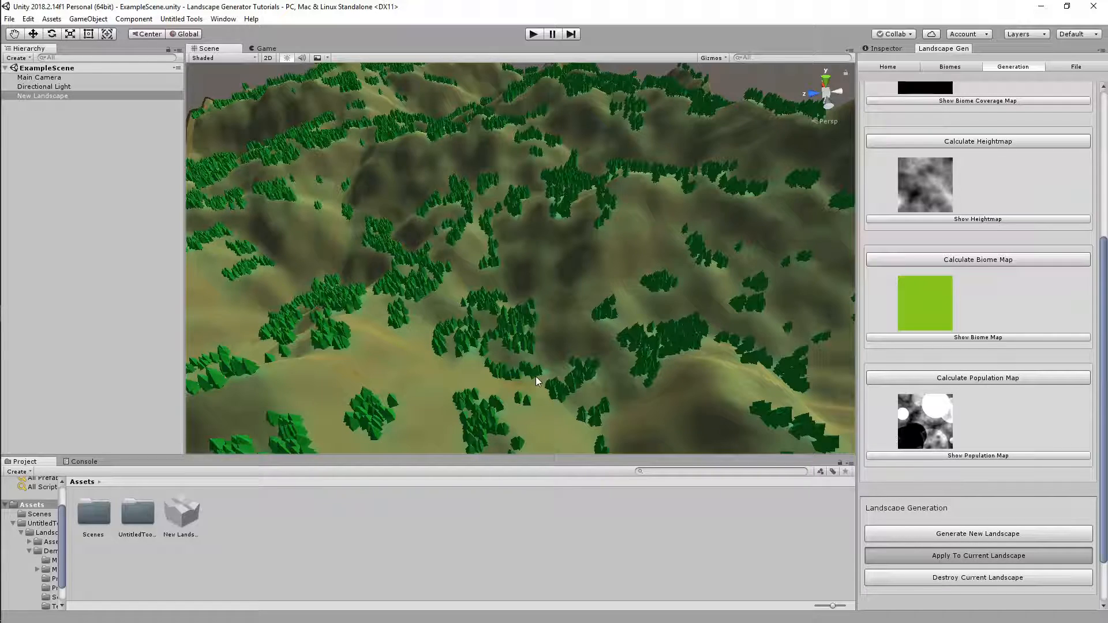
left_click_drag(536, 377, 625, 331, "alt")
right_click_drag(627, 333, 656, 319)
key("a")
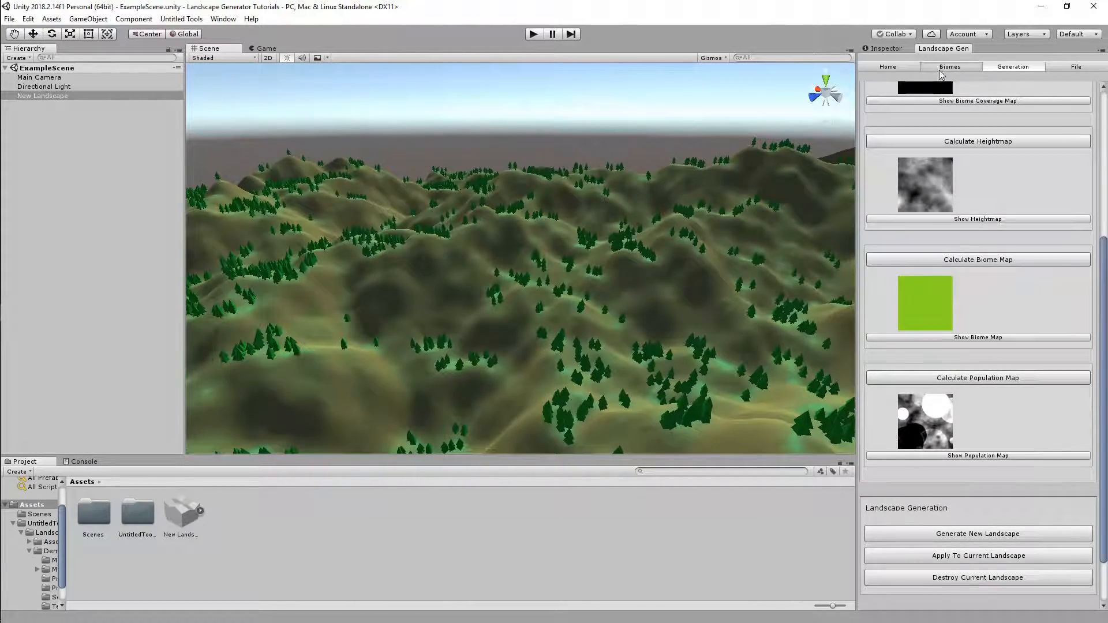
Add a second object to the Forest Meadow biome and set its Object Type to Detail.
left_click(949, 66)
left_click(983, 446)
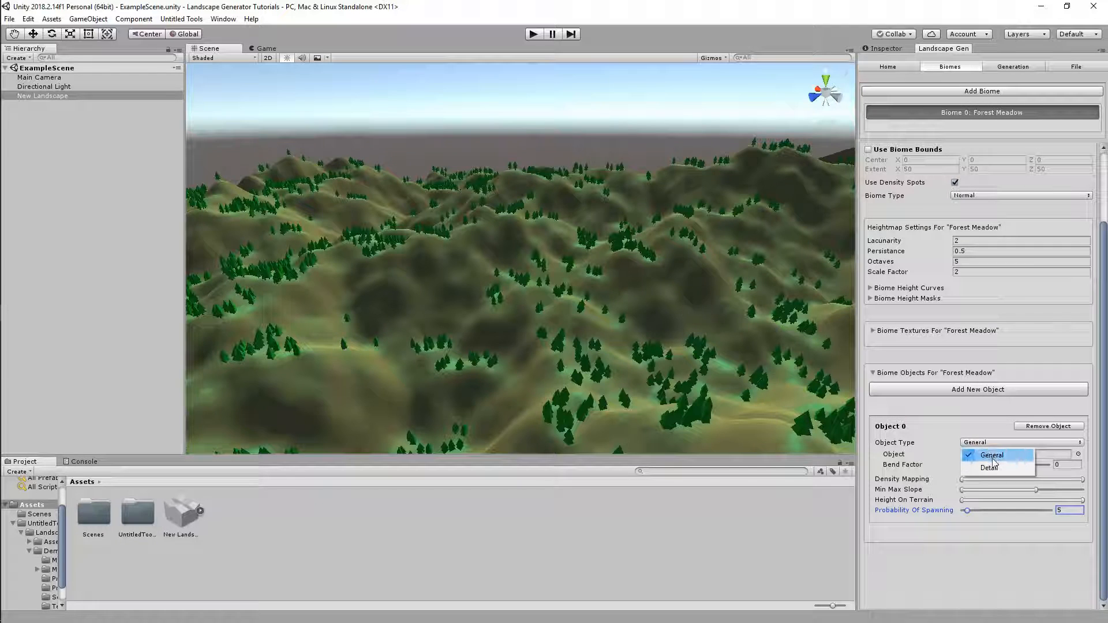
left_click(988, 390)
scroll(992, 437, "down", 4)
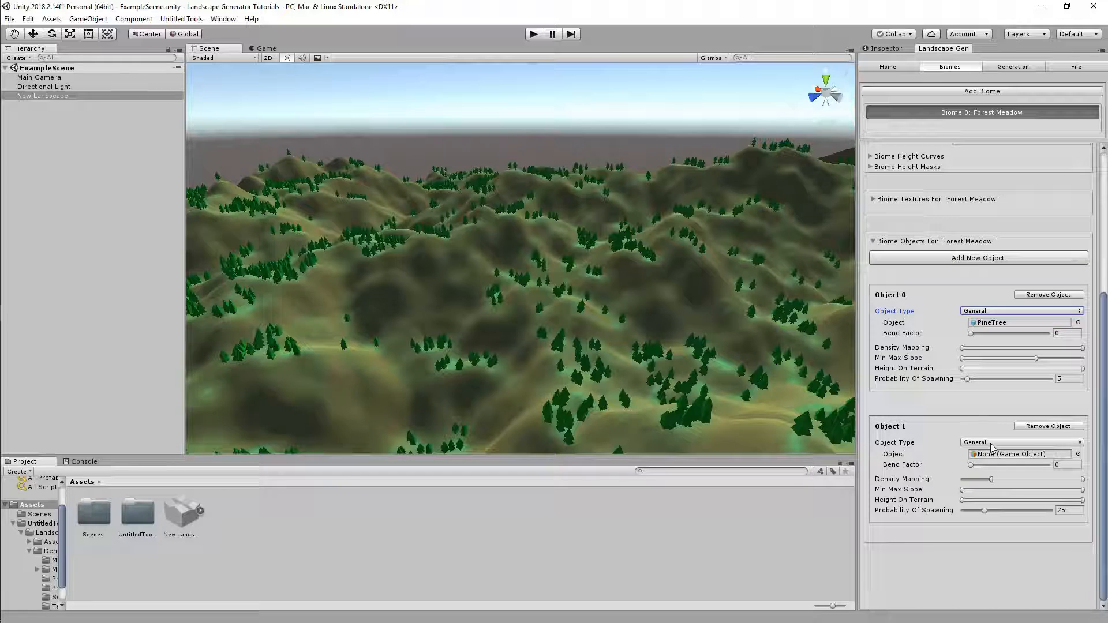
left_click(990, 443)
left_click(991, 466)
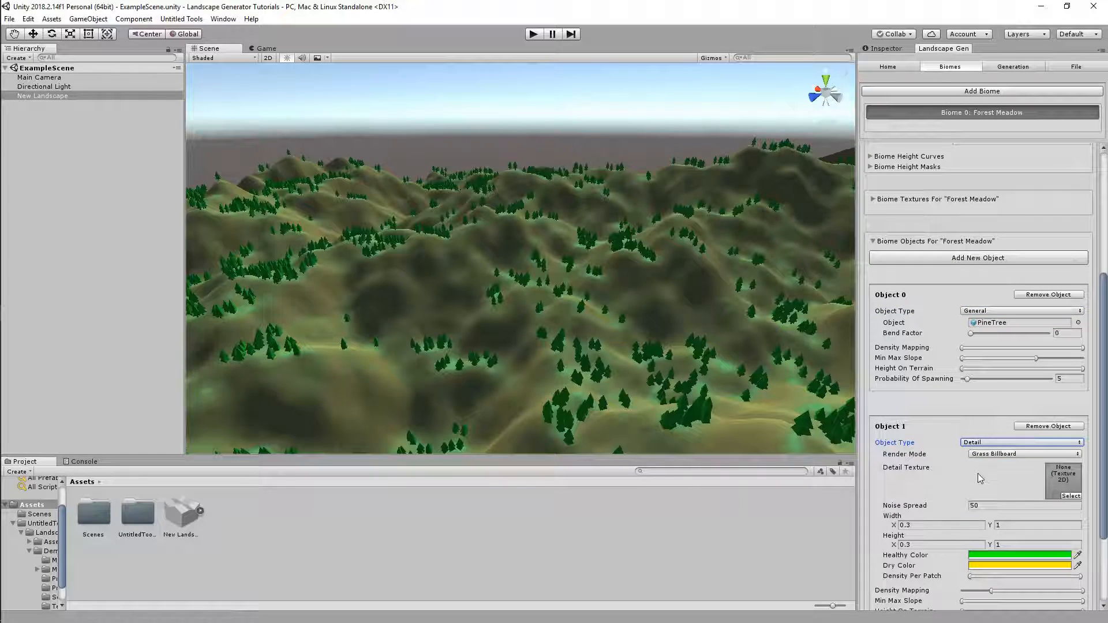
Open the Add Detail Mesh settings for the New Landscape terrain and examine the Vertex Lit and Grass render modes.
left_click(885, 49)
left_click(1018, 143)
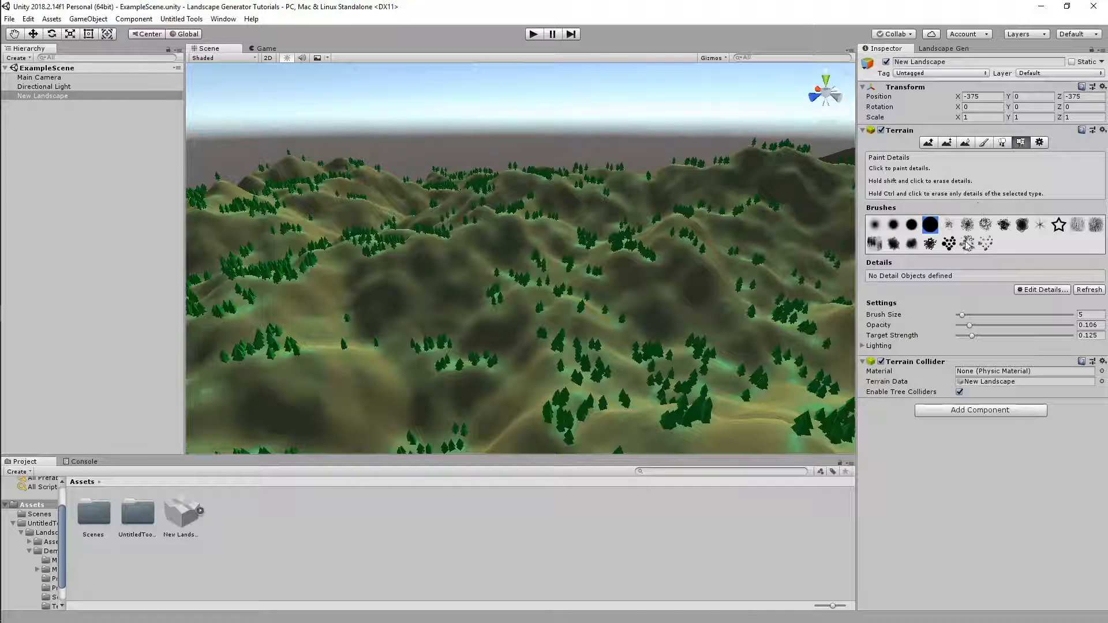
left_click(1027, 289)
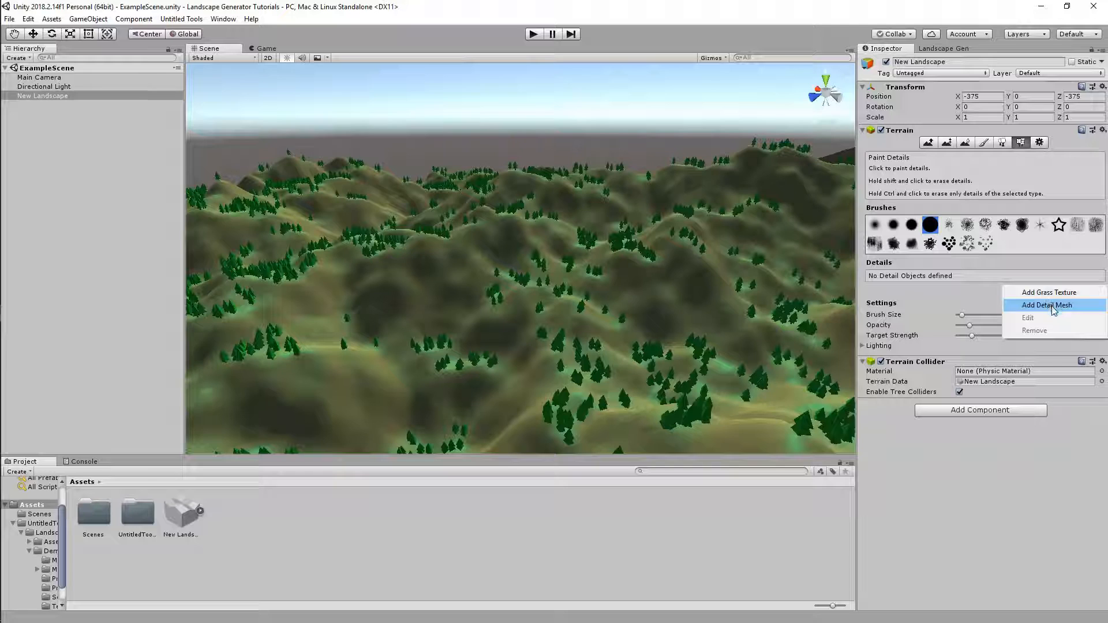
left_click(1045, 304)
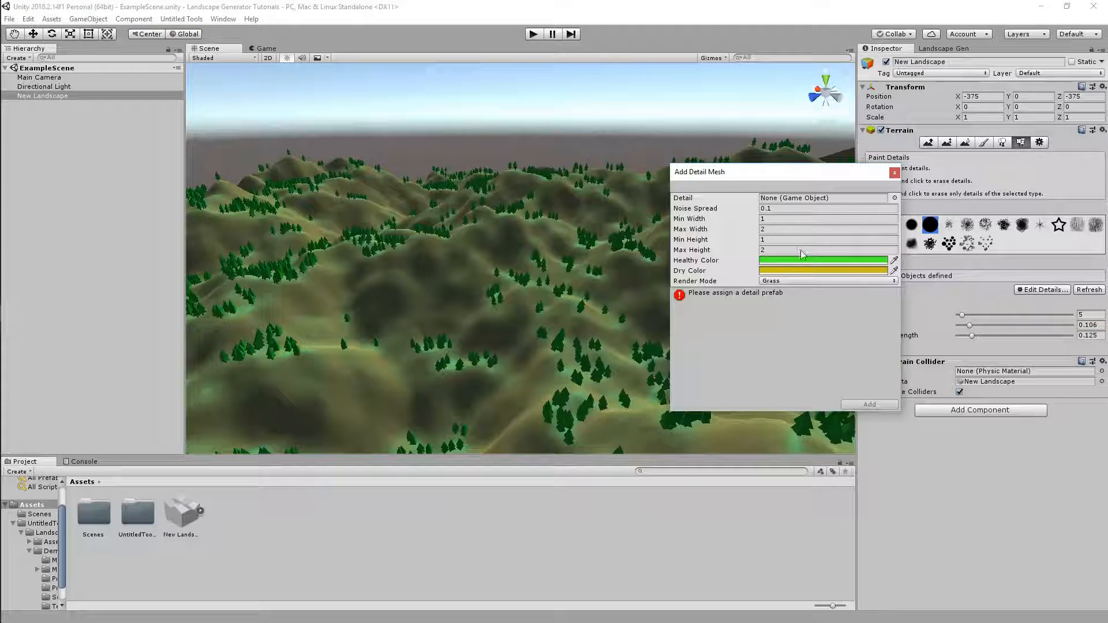
left_click(800, 280)
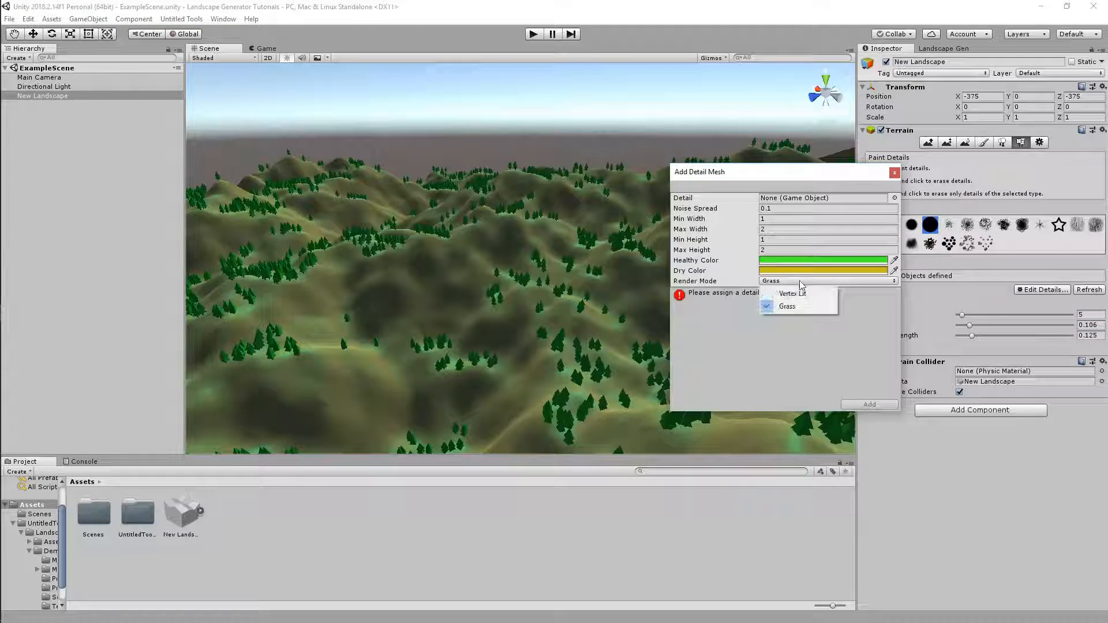
left_click(799, 294)
left_click(800, 281)
left_click(791, 306)
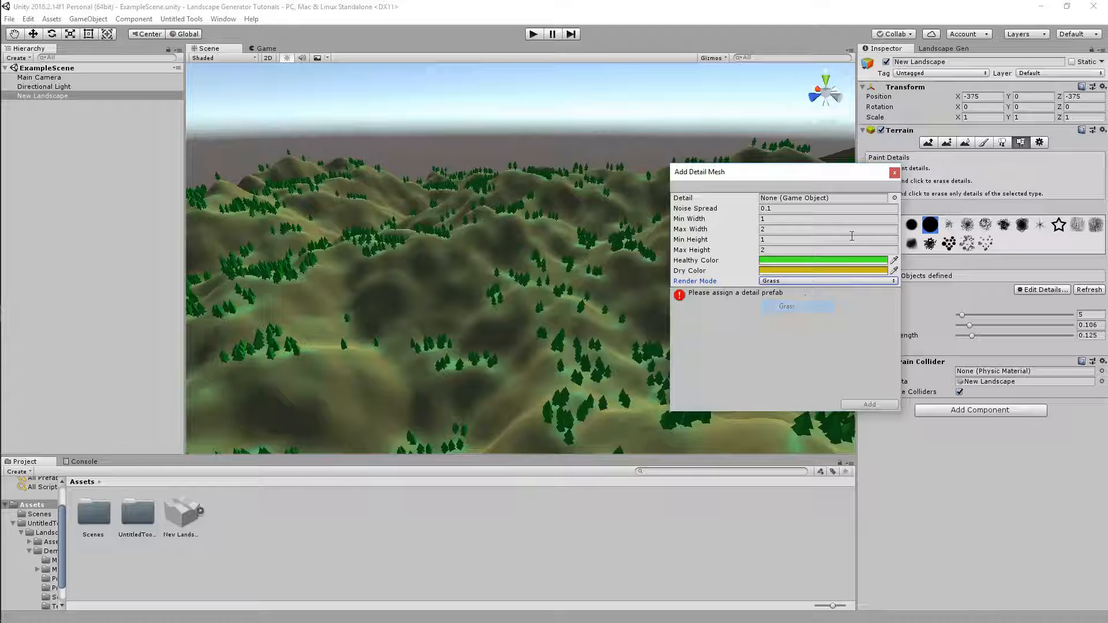
Compare the Vertex Lit and Grass render modes in the Add Detail Mesh settings, and close them without adding a mesh.
left_click(825, 281)
left_click(793, 293)
left_click(804, 281)
left_click(791, 306)
left_click(894, 172)
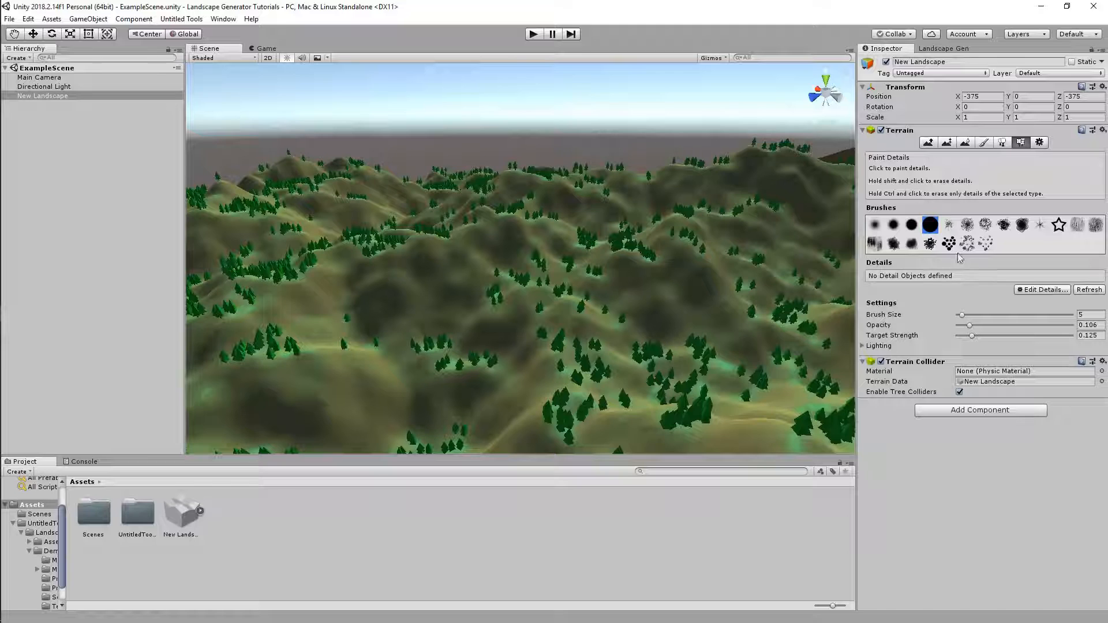
Examine the terrain's Add Grass Texture settings and close them without adding a texture.
left_click(1037, 293)
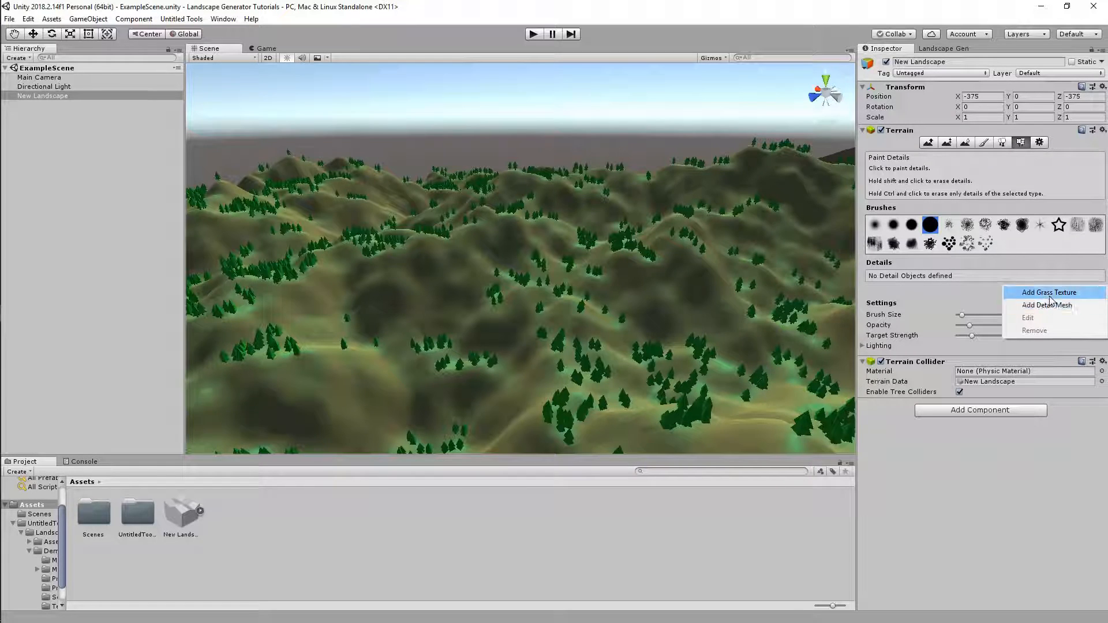
left_click(1049, 294)
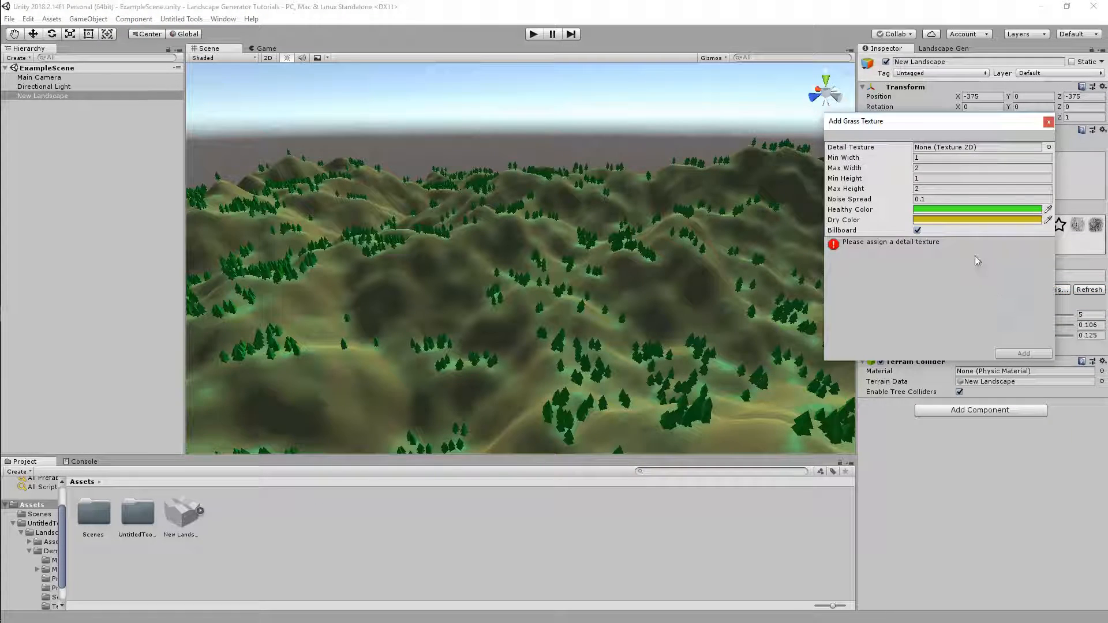
left_click(1048, 123)
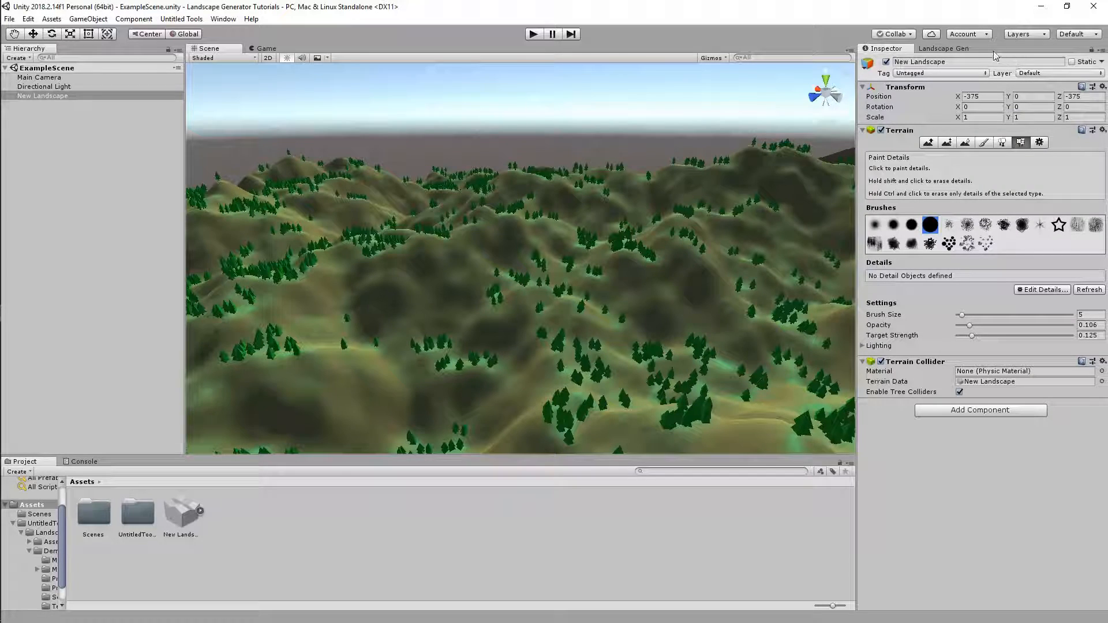
Return to the Forest Meadow biome and compare the Grass Billboard, Vertex Lit and Grass render modes of Object 1.
left_click(943, 48)
scroll(987, 347, "down", 5)
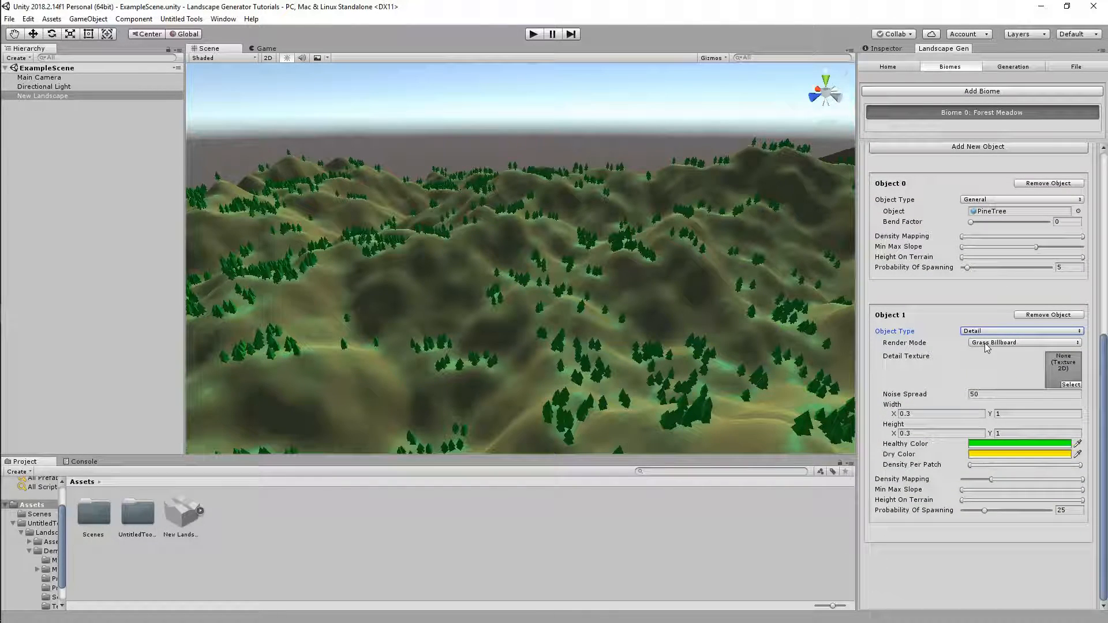
left_click(987, 343)
left_click(995, 367)
left_click(993, 371)
left_click(997, 408)
left_click(992, 370)
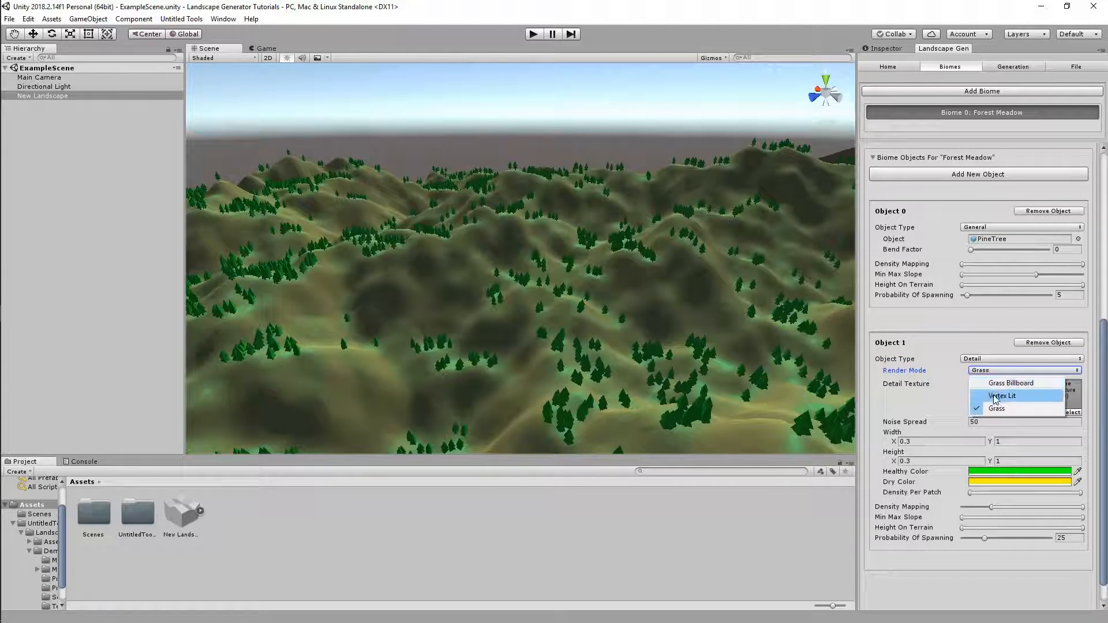
left_click(995, 396)
left_click(993, 370)
left_click(1004, 383)
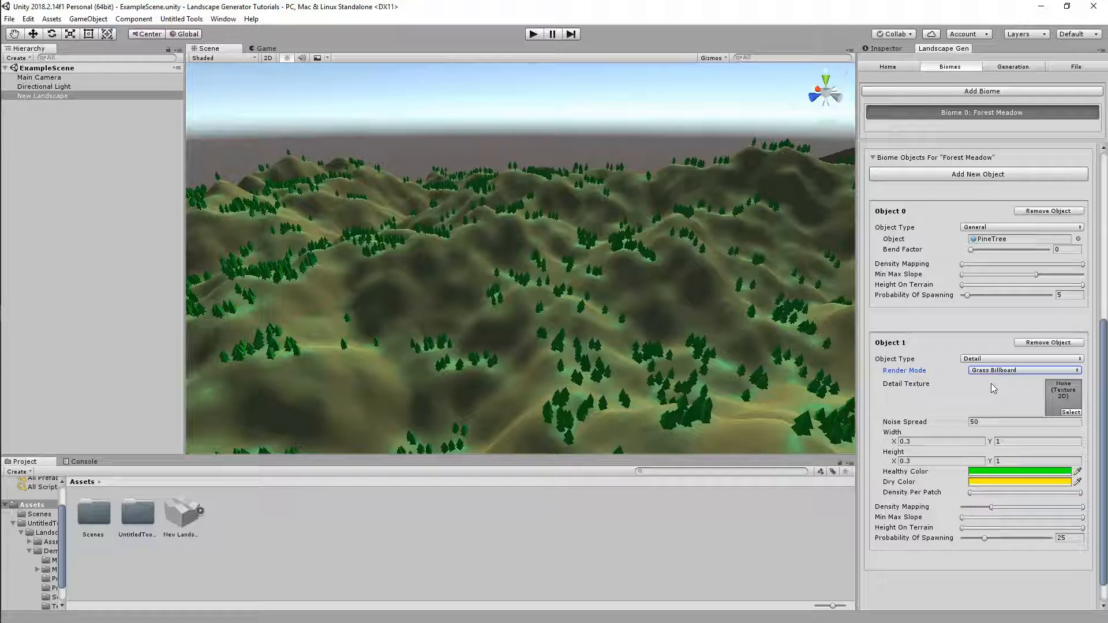
left_click(998, 370)
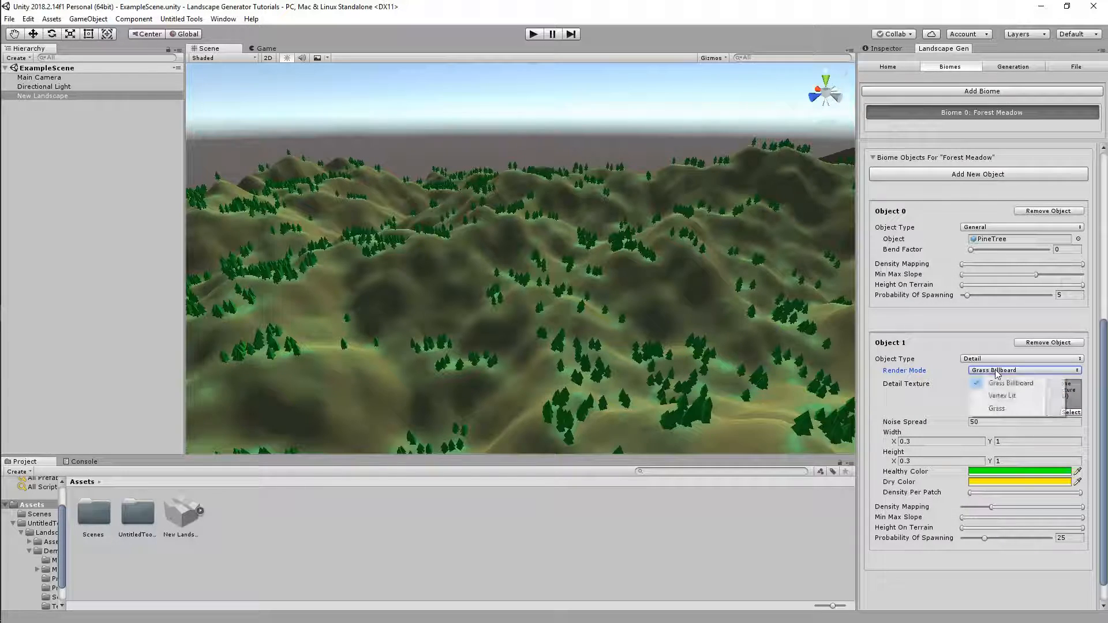
left_click(997, 408)
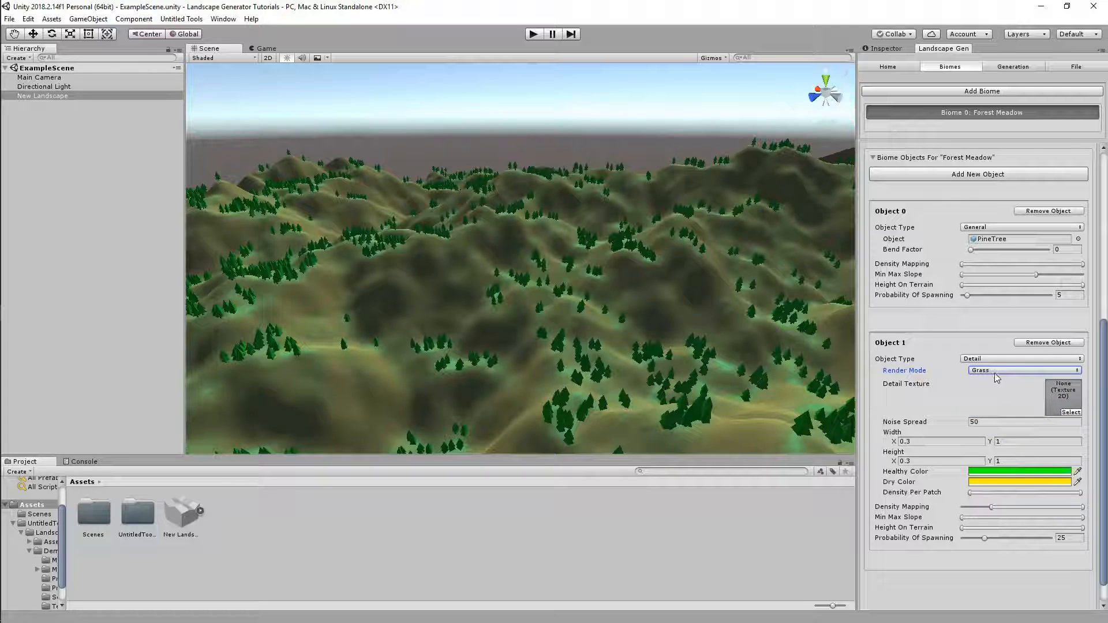
Set Object 1's Render Mode to Vertex Lit and assign the Rock prefab as its detail.
left_click(995, 374)
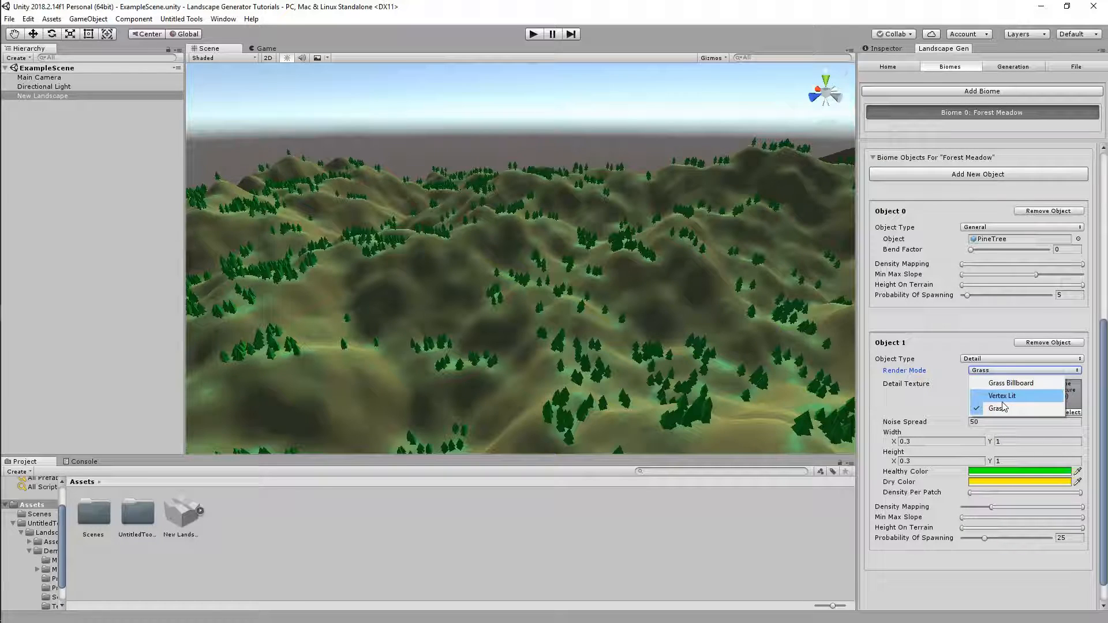
left_click(1001, 396)
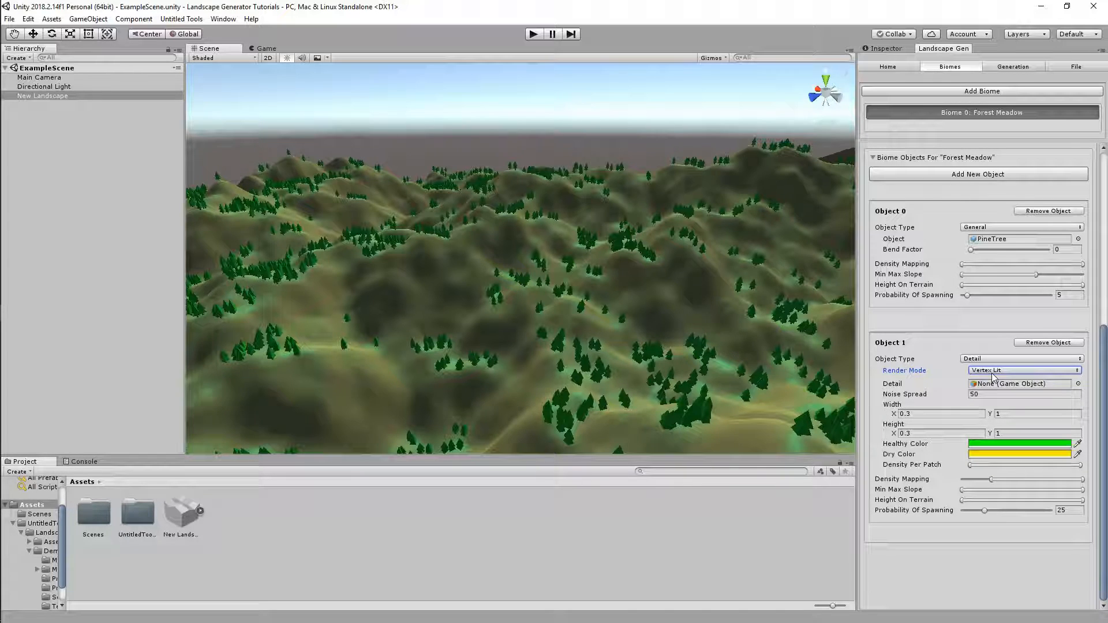
right_click_drag(586, 358, 631, 399)
left_click(1078, 384)
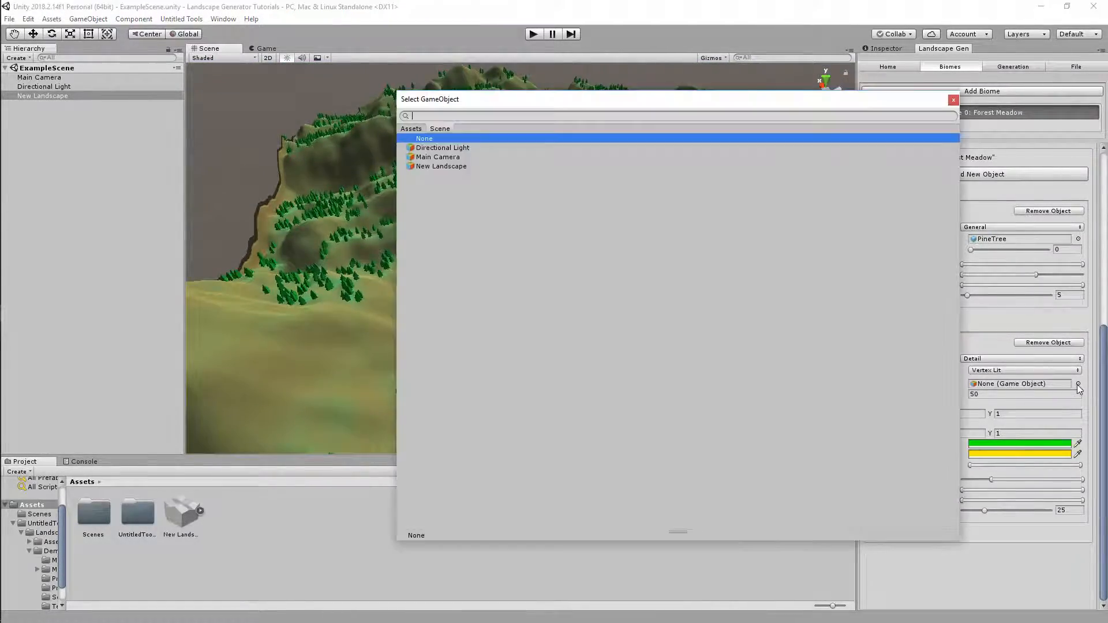
left_click(412, 130)
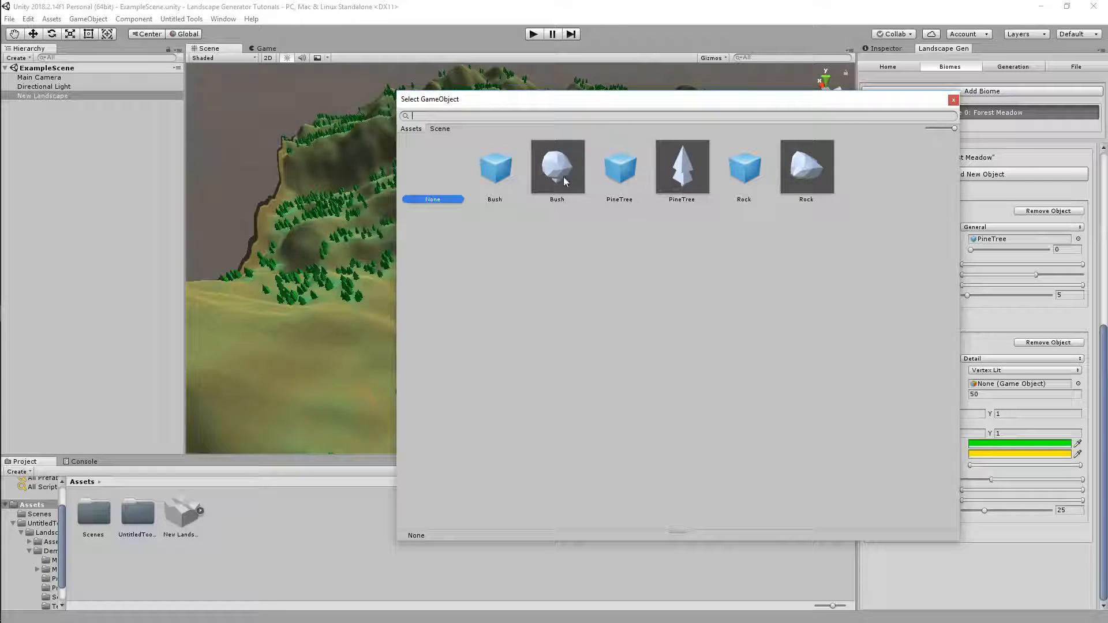
double_click(743, 168)
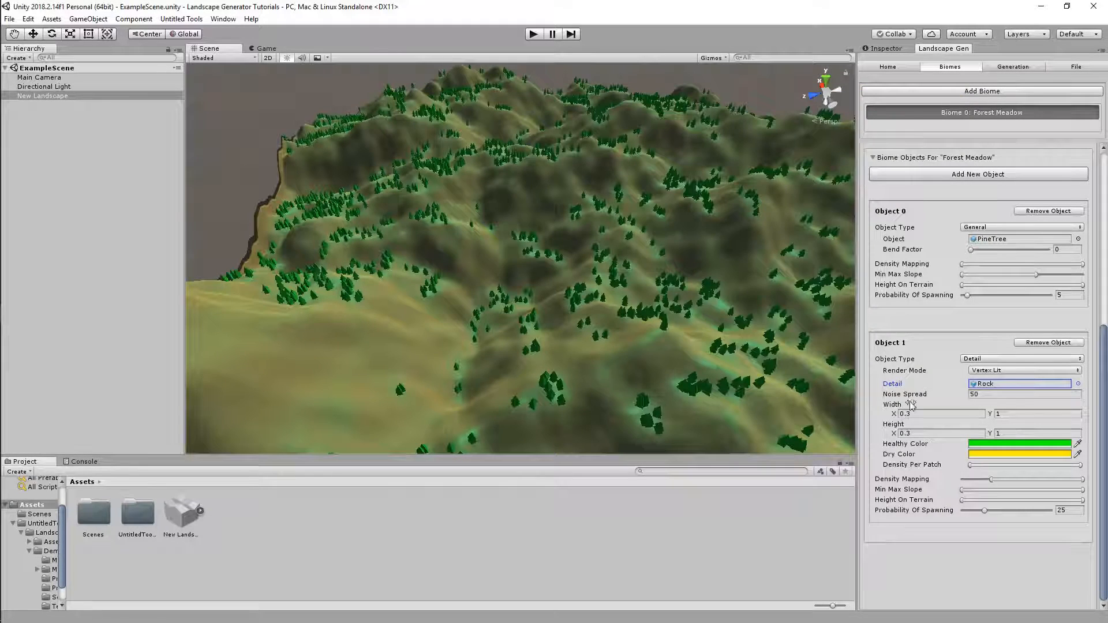
Set both the Healthy Color and Dry Color of Object 1 to white.
left_click(996, 447)
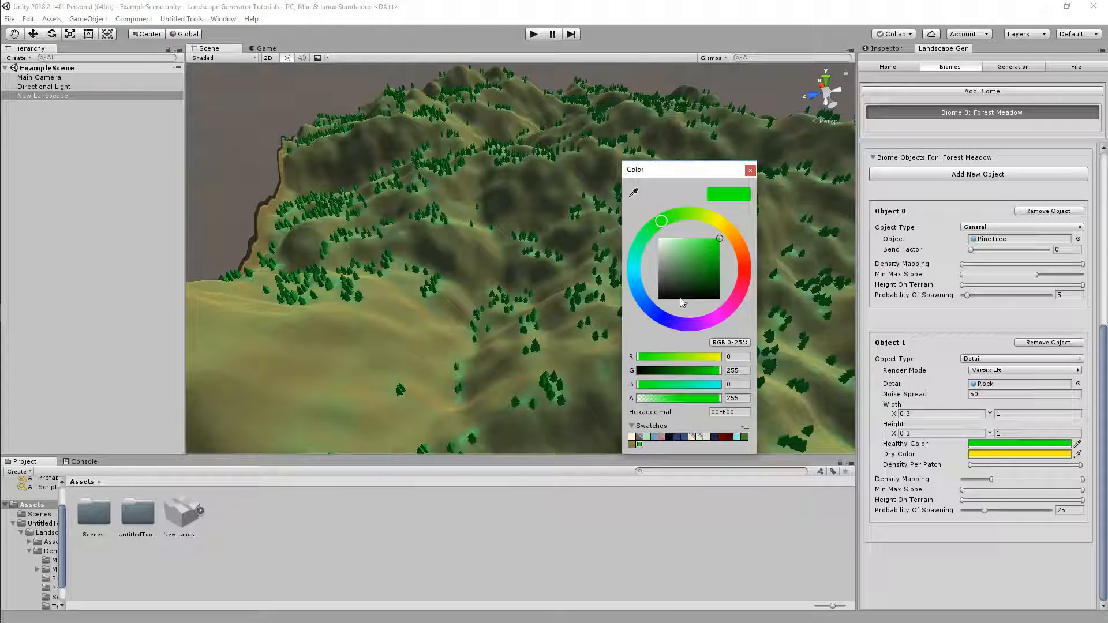
left_click(986, 454)
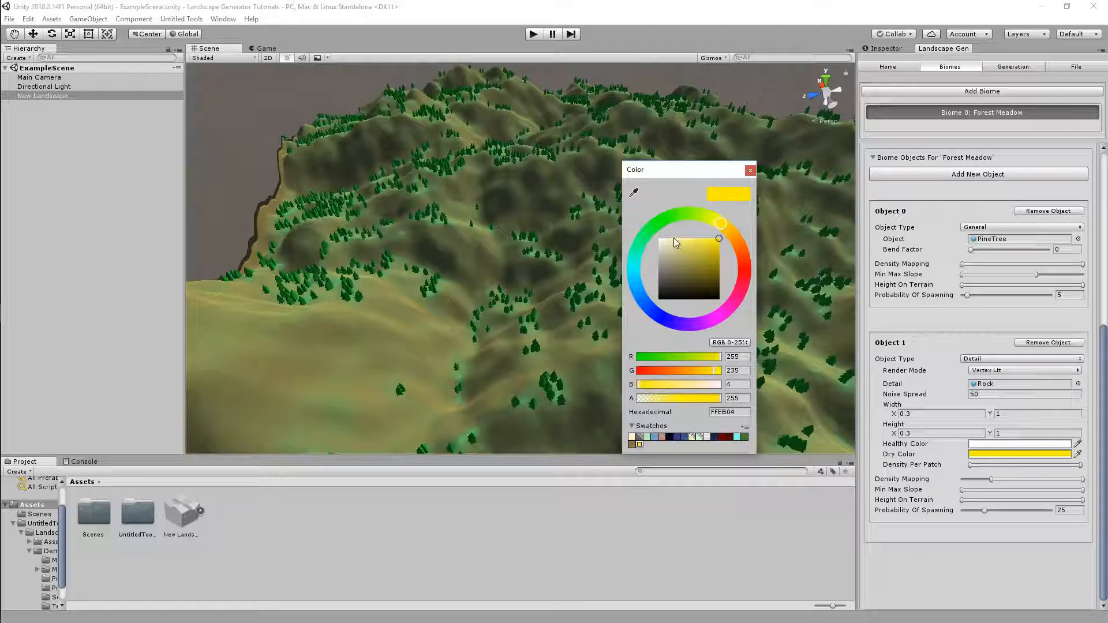
left_click_drag(672, 254, 657, 212)
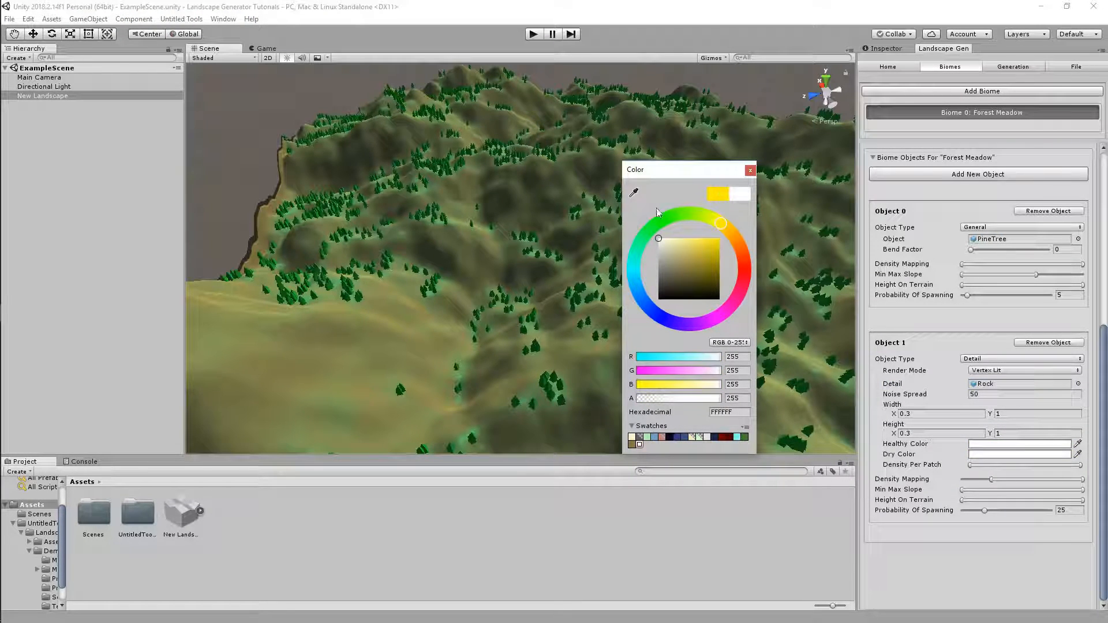
left_click(750, 171)
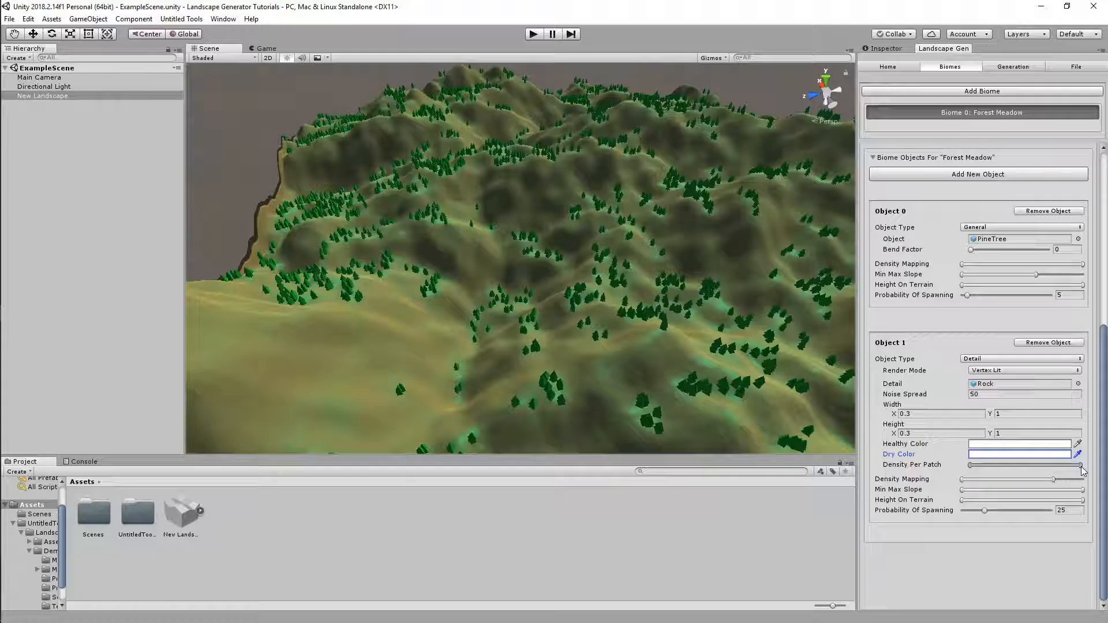
Narrow Object 1's Density Per Patch to a small low range, and widen its Density Mapping to the full range.
left_click_drag(1081, 466, 1018, 470)
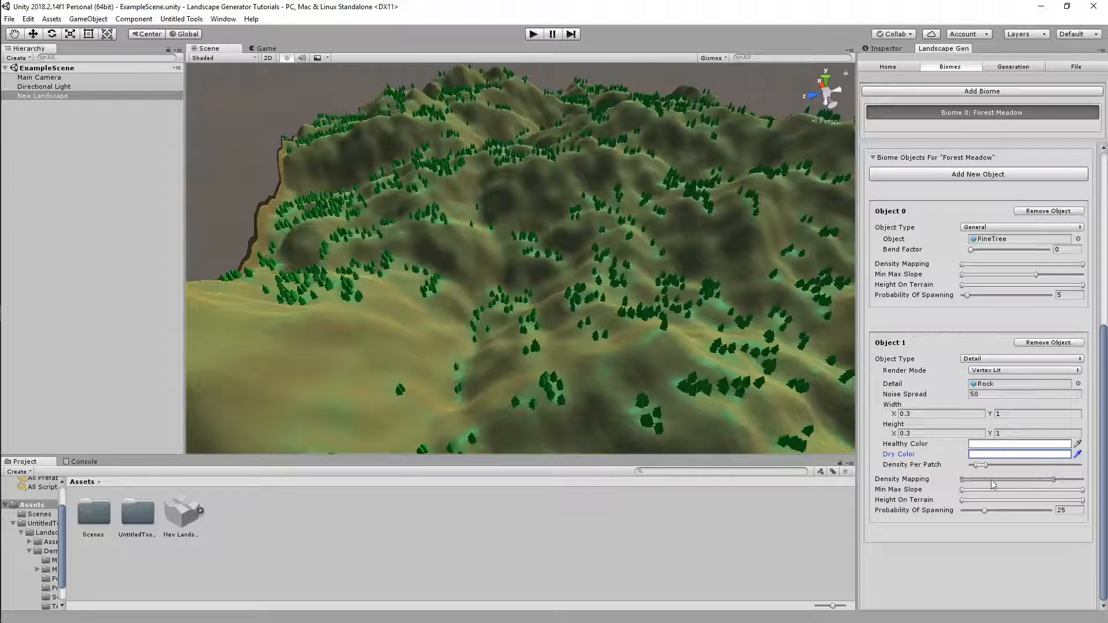
left_click_drag(1054, 479, 1104, 488)
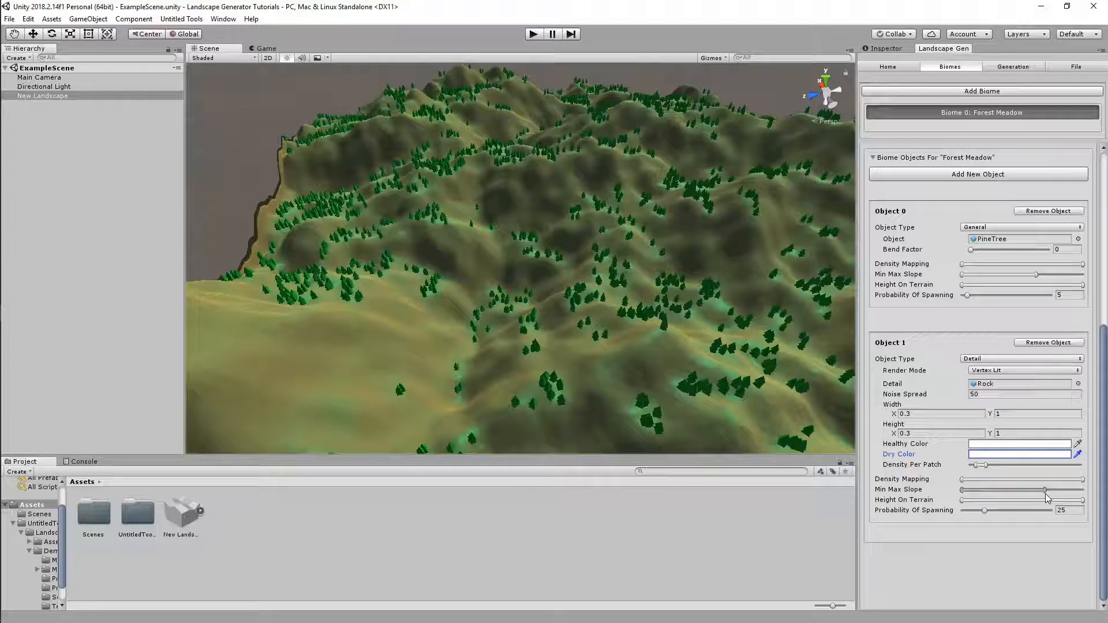
Set Object 1's Probability Of Spawning to 80, apply it to the current landscape and inspect the terrain for rocks.
left_click(1063, 511)
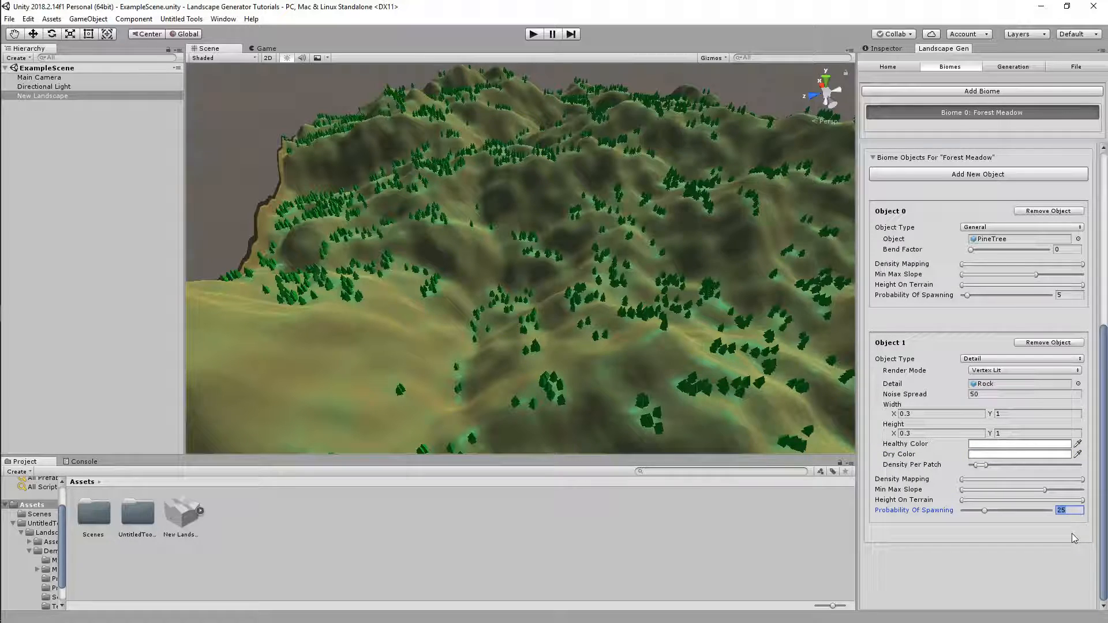
type("75")
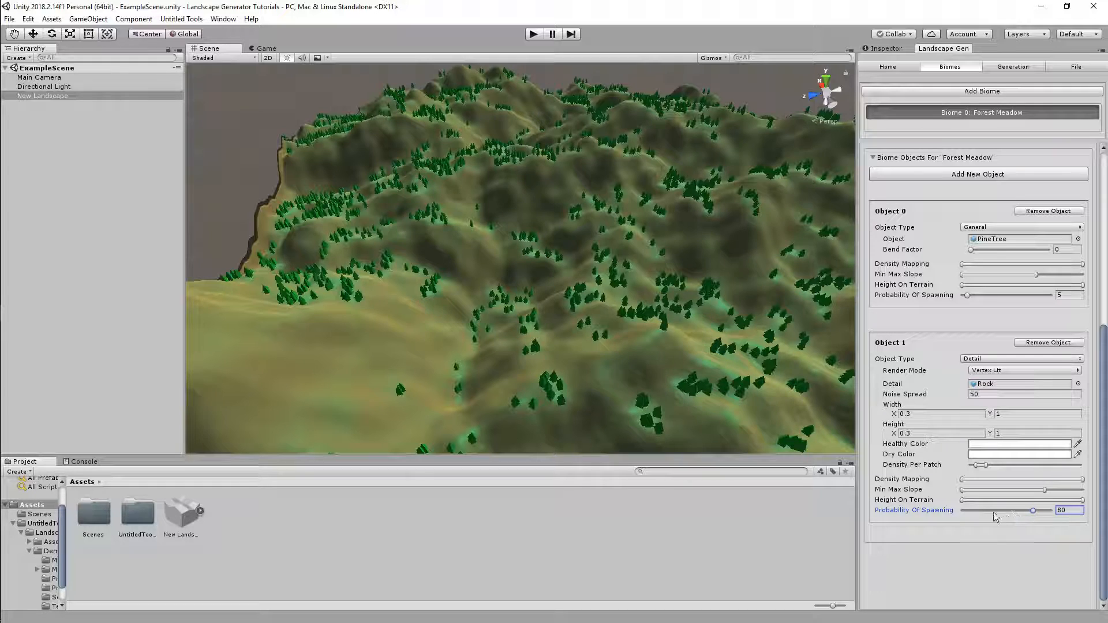
left_click(1002, 67)
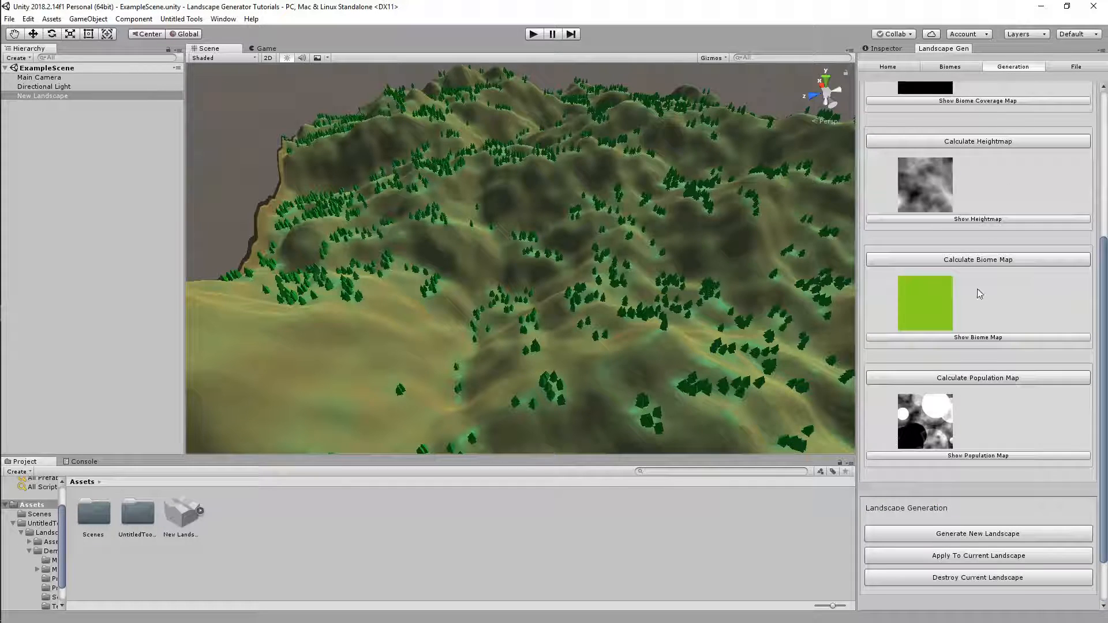
left_click(999, 552)
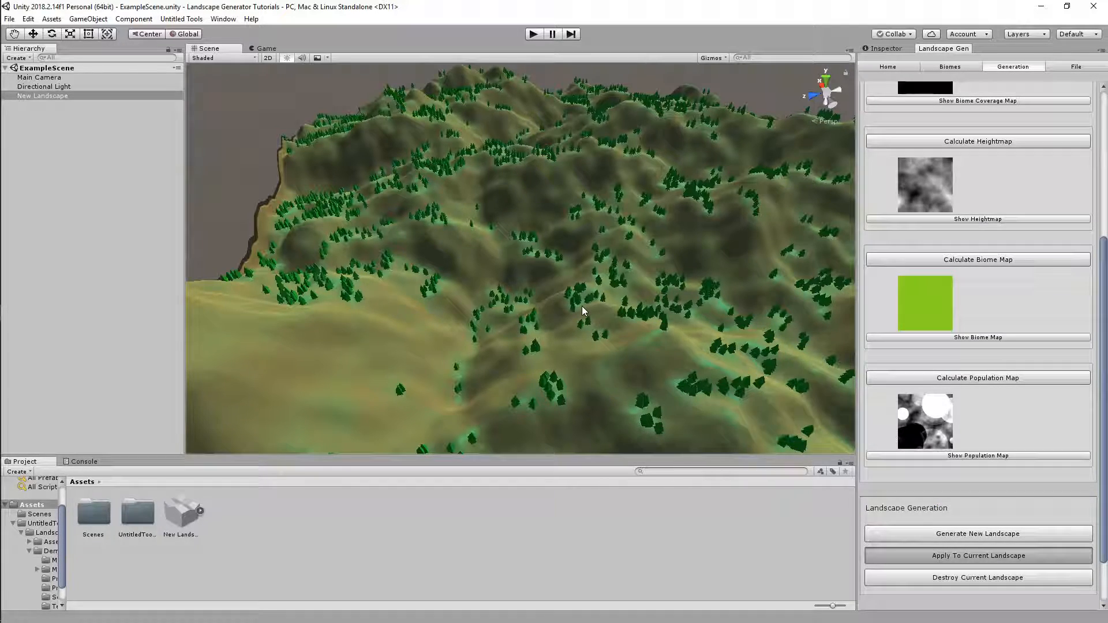
right_click_drag(582, 306, 659, 316)
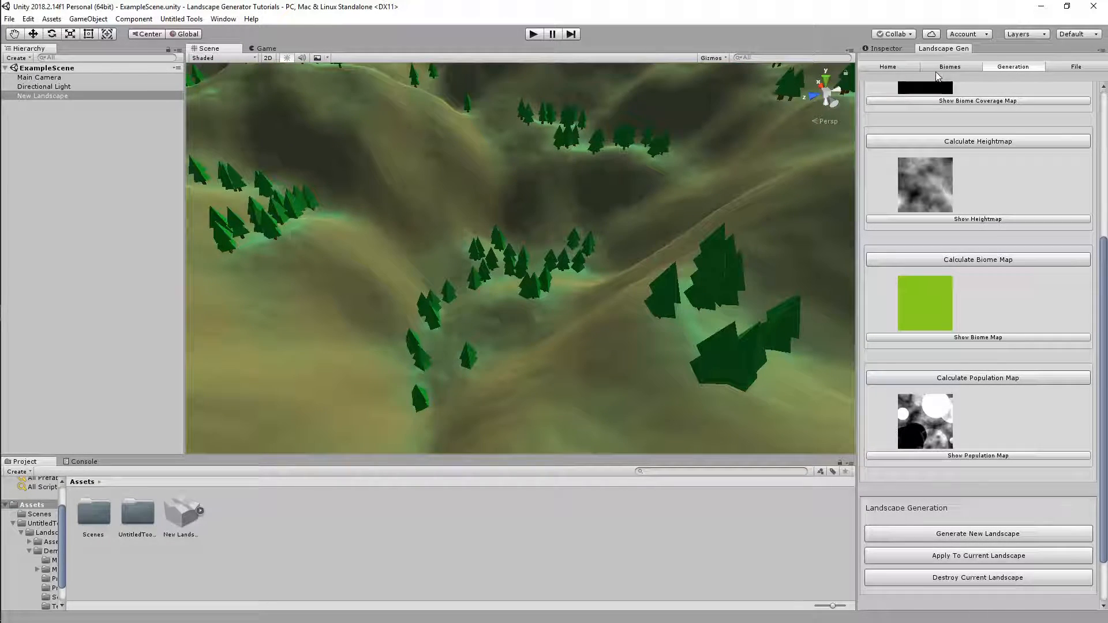
Change Object 1's Object Type to General and set its Probability Of Spawning to 30.
left_click(936, 67)
left_click(991, 363)
left_click(984, 369)
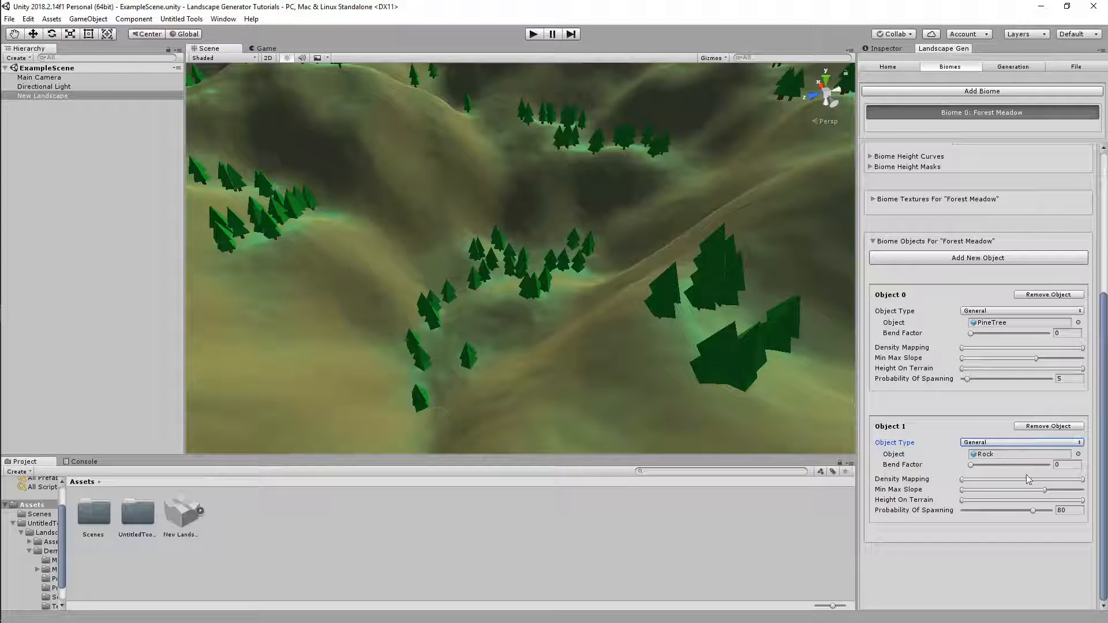
left_click(1063, 510)
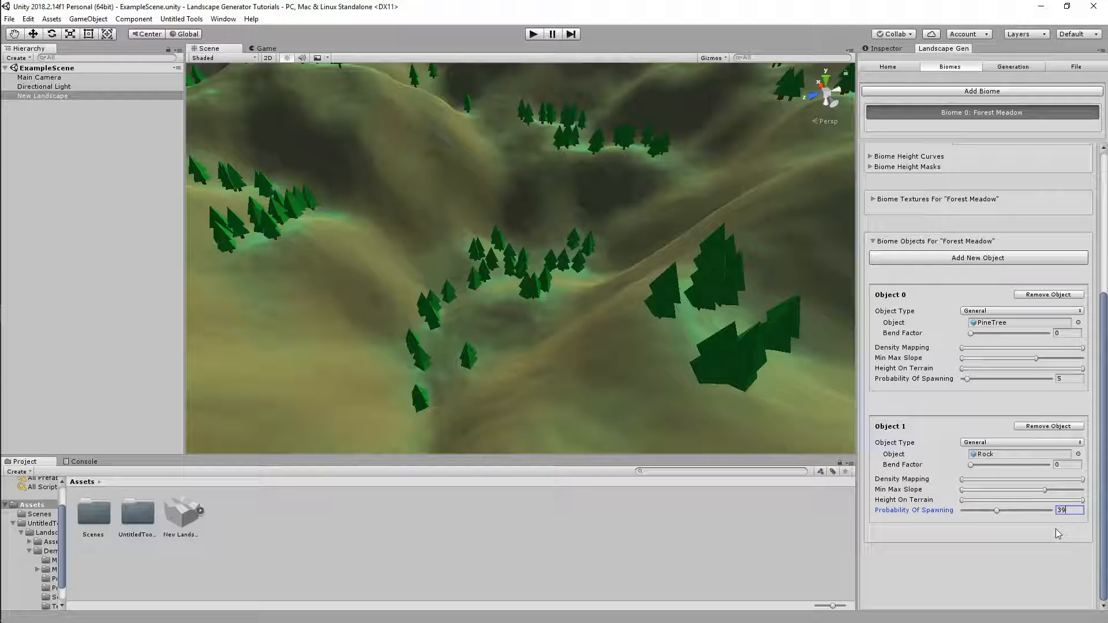
Apply the rock settings to the current landscape and inspect the rocks up close and across the hills.
left_click(1010, 68)
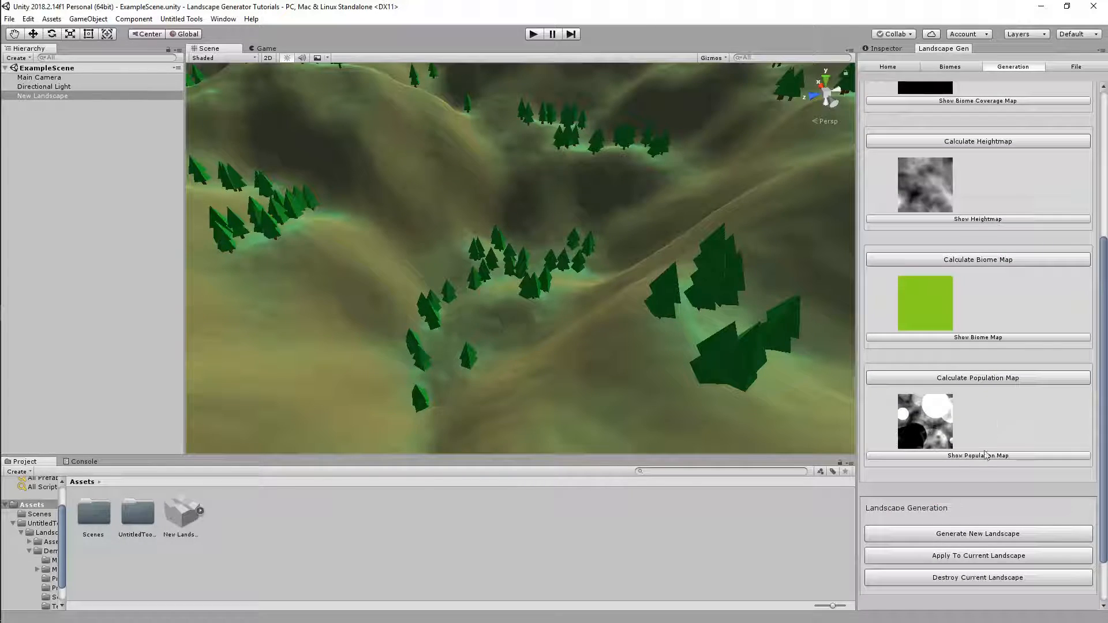
left_click(952, 555)
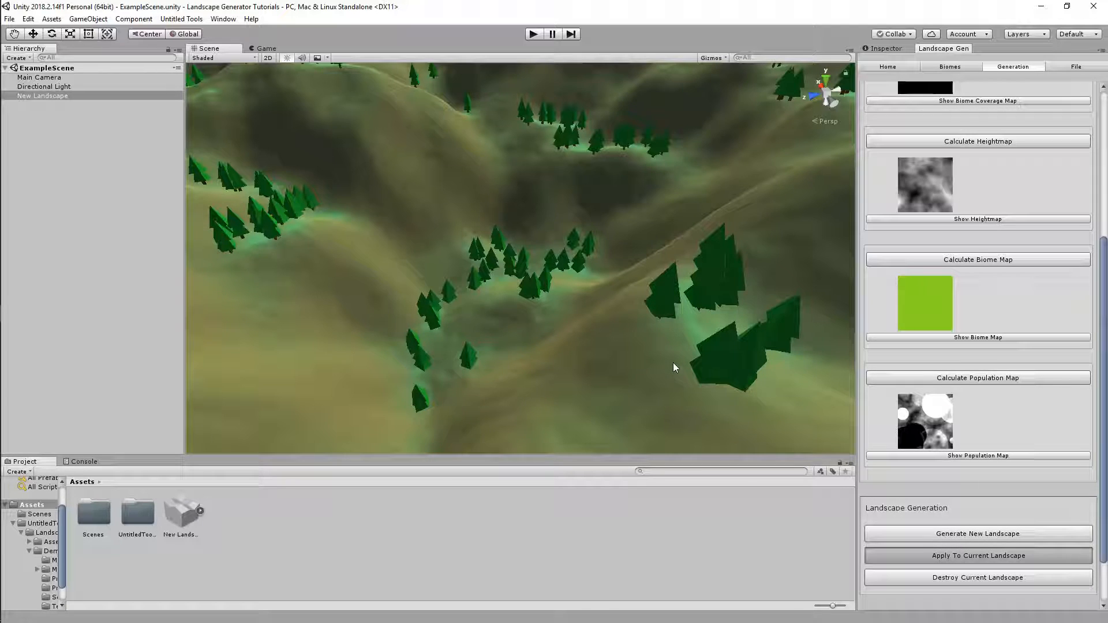
left_click_drag(691, 365, 566, 360, "alt")
key("s")
mouse_move(566, 361)
right_mouse_down()
mouse_move(575, 434)
mouse_move(593, 425)
mouse_move(594, 440)
mouse_move(763, 469)
mouse_move(871, 470)
mouse_move(826, 472)
mouse_move(817, 471)
mouse_move(919, 443)
mouse_move(948, 354)
mouse_move(577, 392)
mouse_move(109, 409)
mouse_move(121, 403)
mouse_move(33, 489)
mouse_move(1040, 474)
mouse_move(736, 425)
mouse_move(756, 425)
mouse_move(762, 440)
mouse_move(804, 438)
mouse_move(586, 368)
right_mouse_up()
key("s")
key("w")
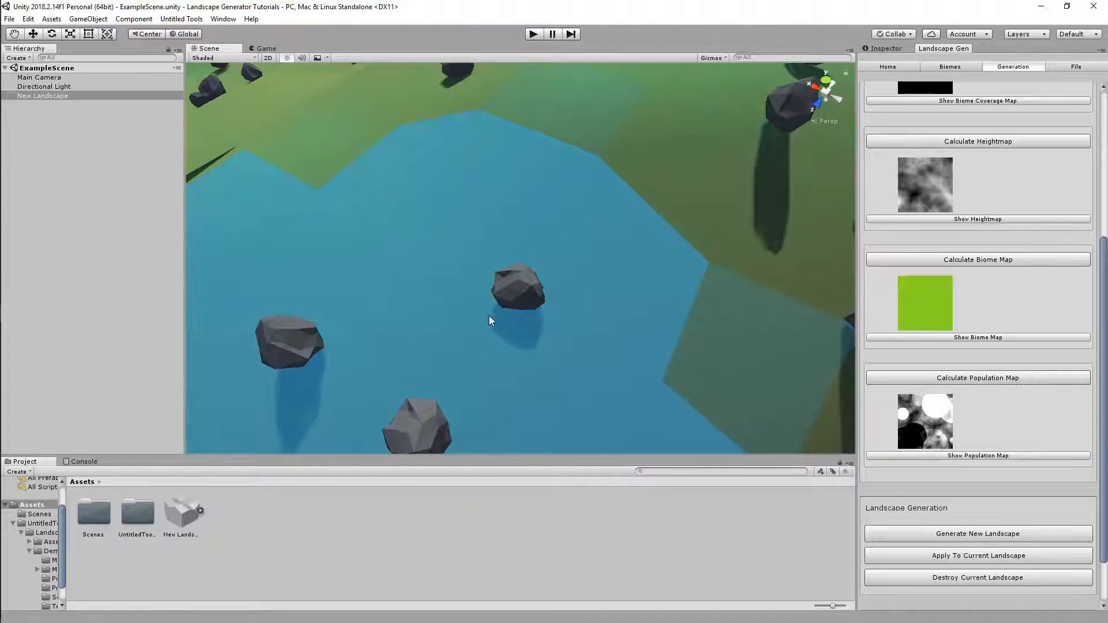
right_click_drag(678, 279, 692, 212)
key("s")
Set Object 1's Probability Of Spawning to 20, apply it to the current landscape and inspect the rocks around the trees.
left_click(930, 65)
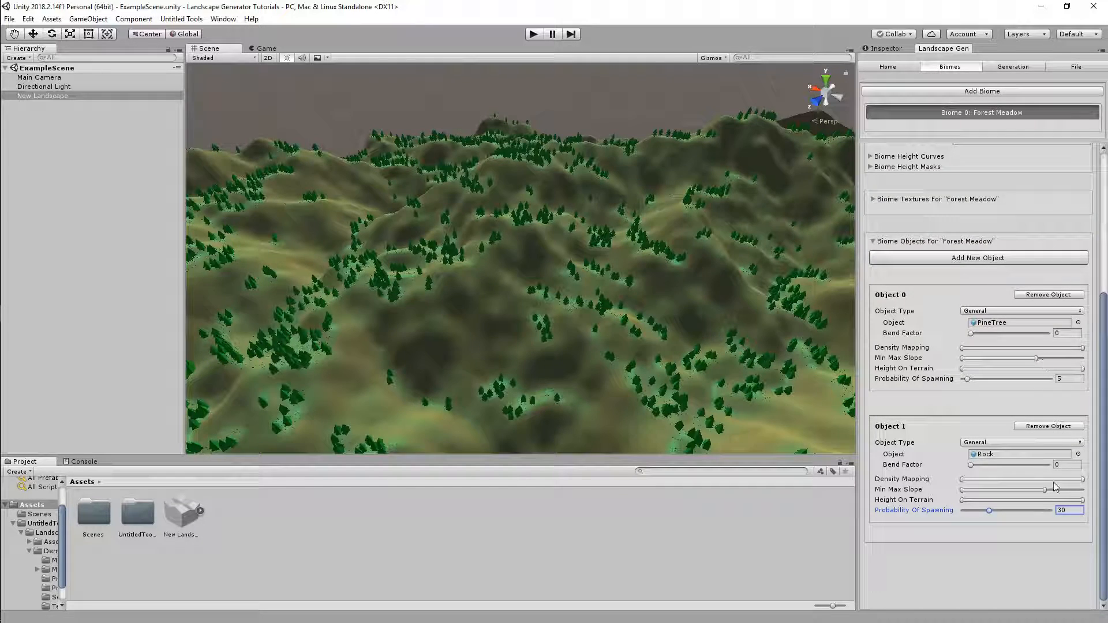
double_click(1077, 510)
type("20")
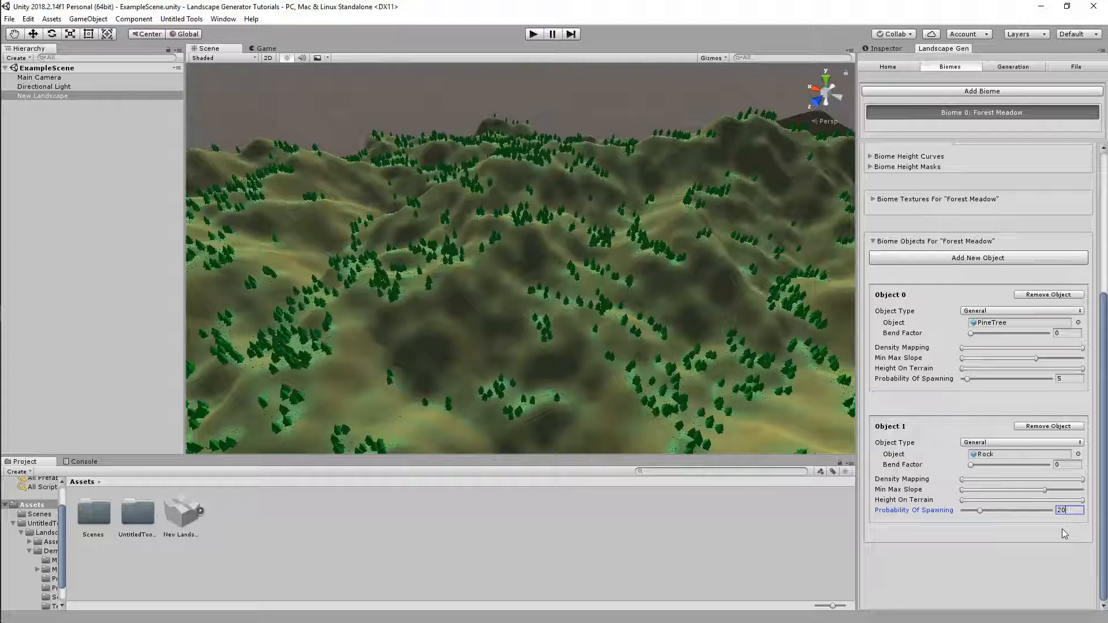
left_click(1012, 66)
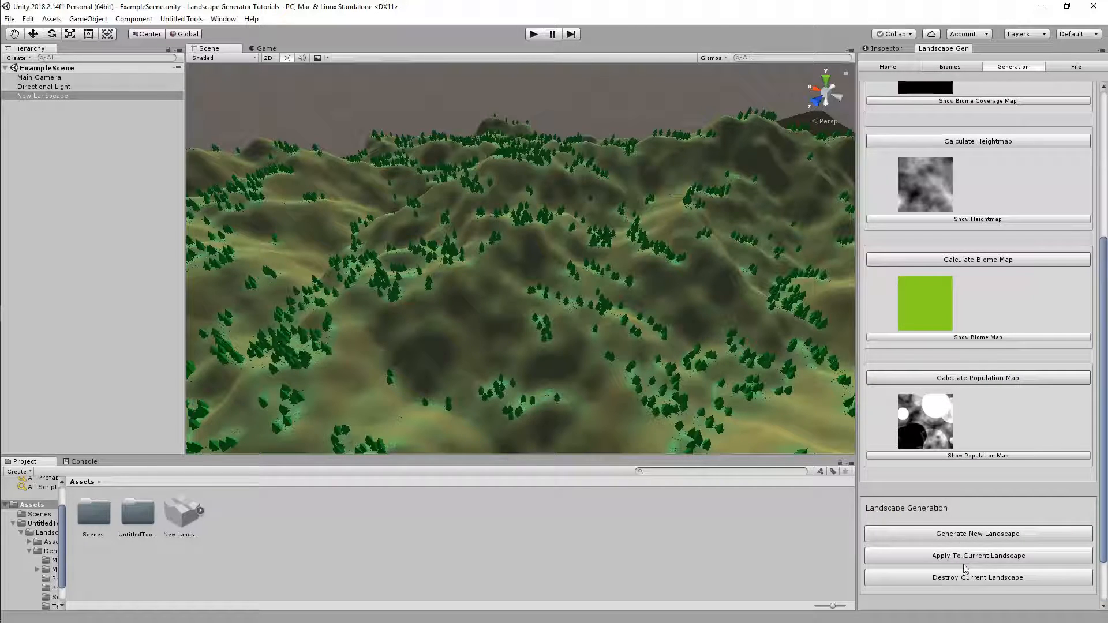
left_click(941, 555)
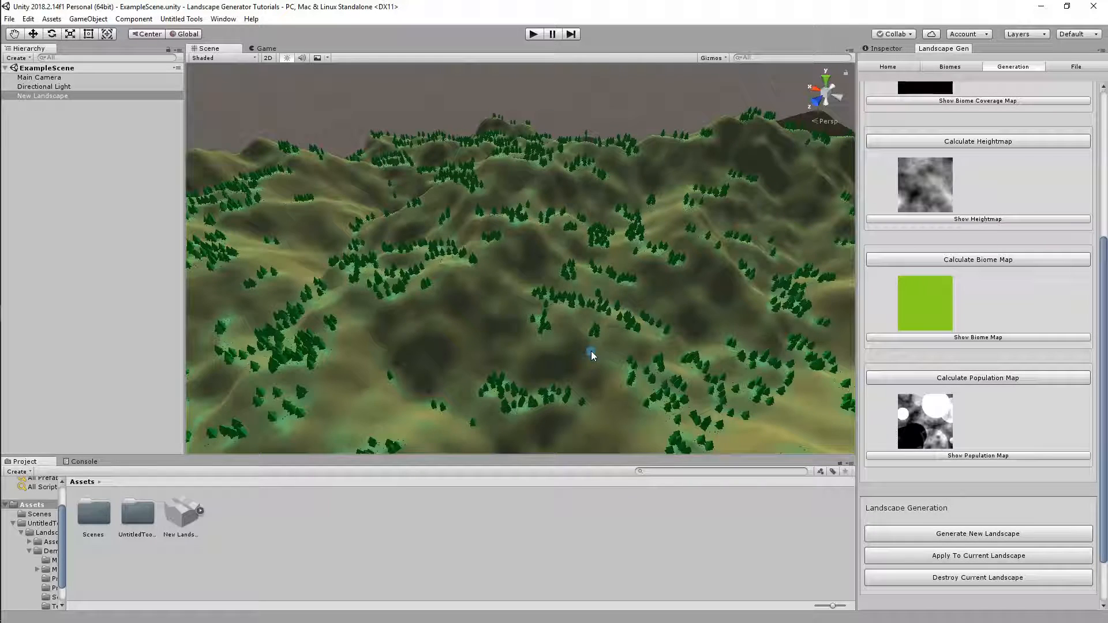
left_click_drag(592, 355, 304, 251, "alt")
right_click_drag(304, 250, 200, 259)
Set Object 1's Probability Of Spawning to 10, apply it to the current landscape and inspect the terrain from afar.
left_click(892, 67)
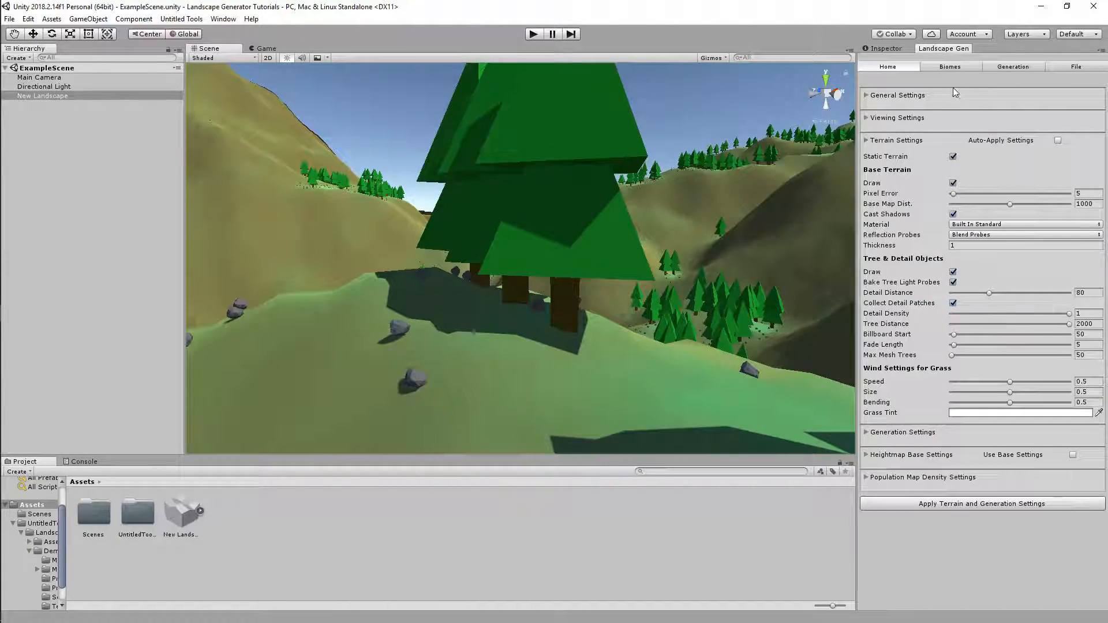
left_click(945, 66)
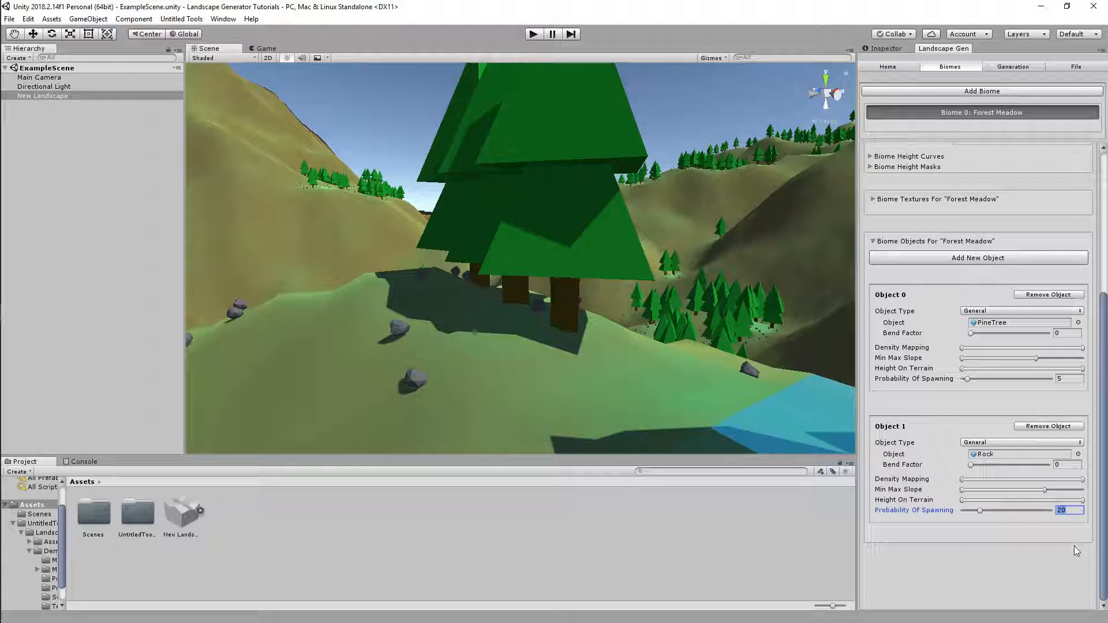
type("10")
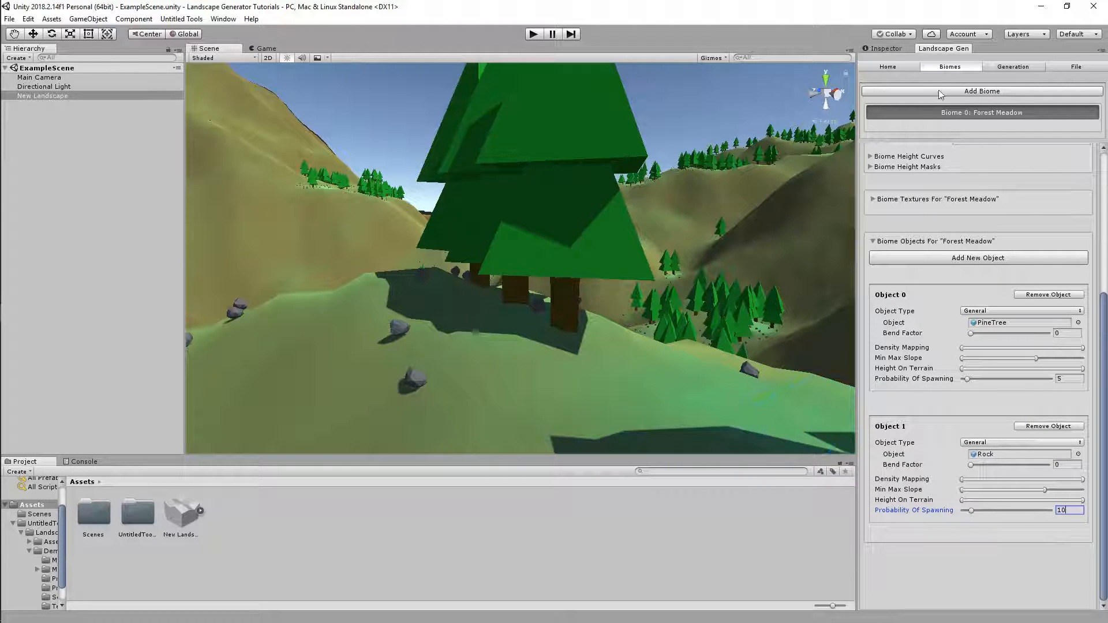
left_click(1013, 66)
scroll(980, 404, "down", 10)
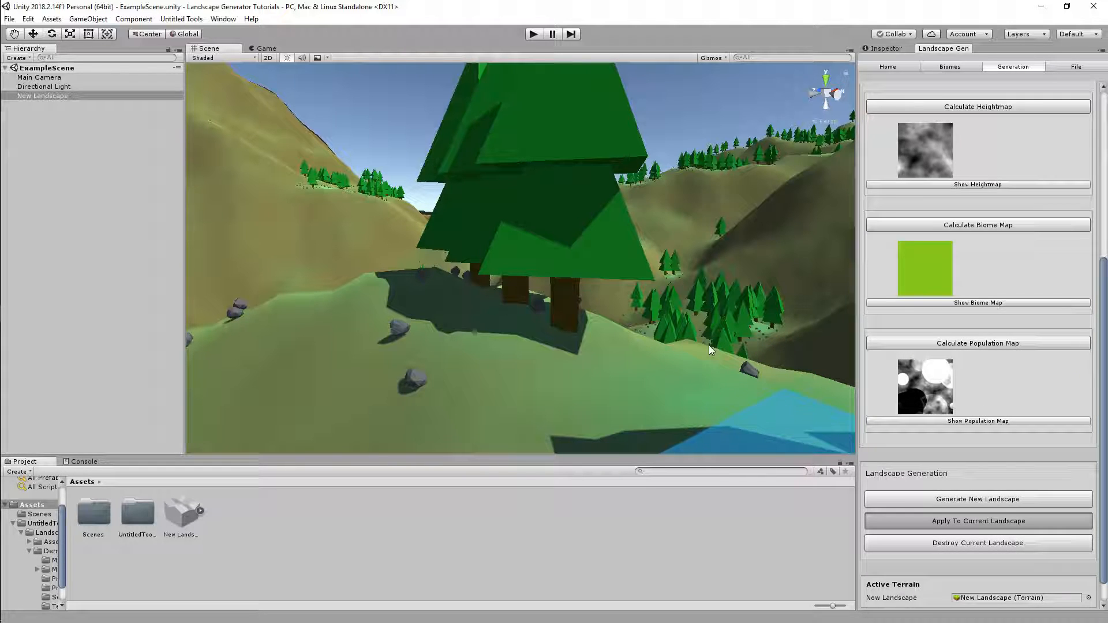
right_click_drag(709, 345, 1012, 449)
key("s")
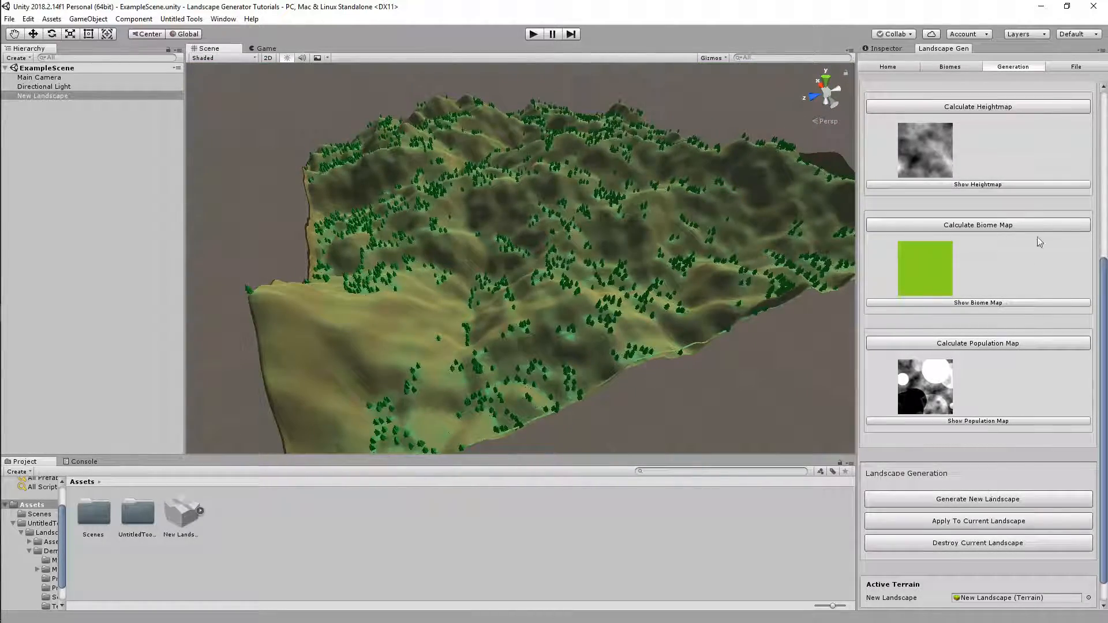
Open the landscape generator's home settings and view the whole terrain from another angle.
scroll(926, 383, "up", 5)
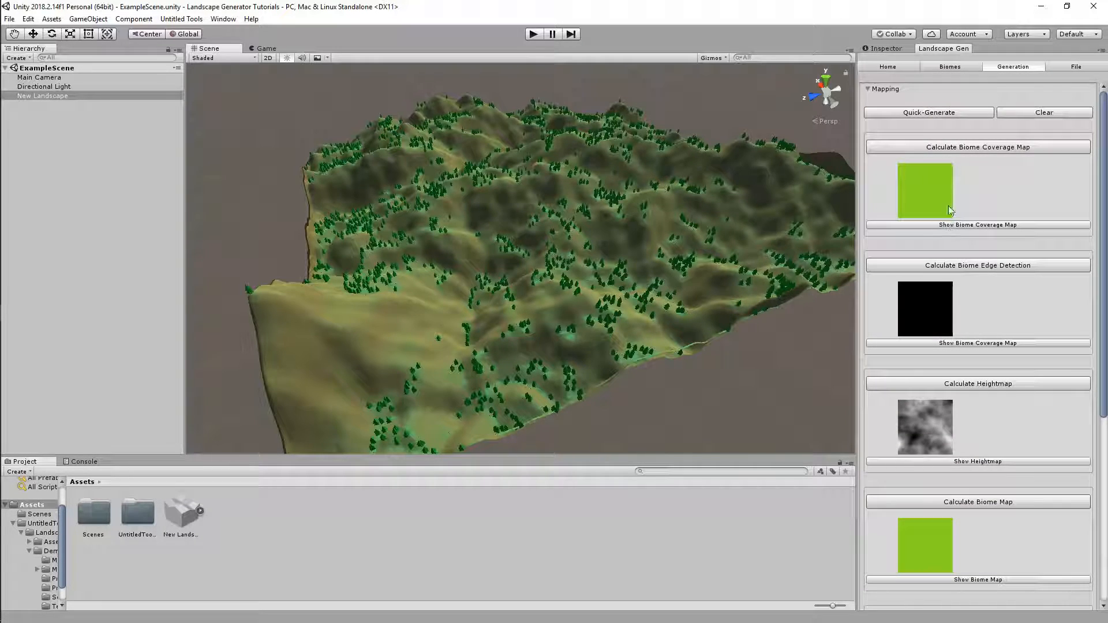
left_click(886, 68)
left_click_drag(713, 220, 506, 299, "alt")
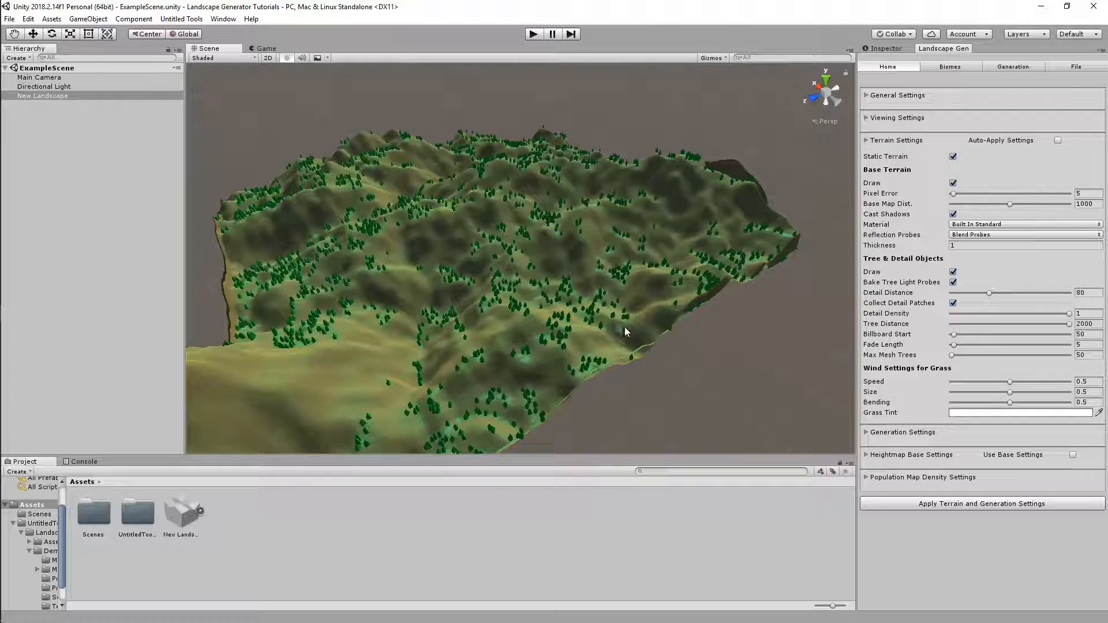